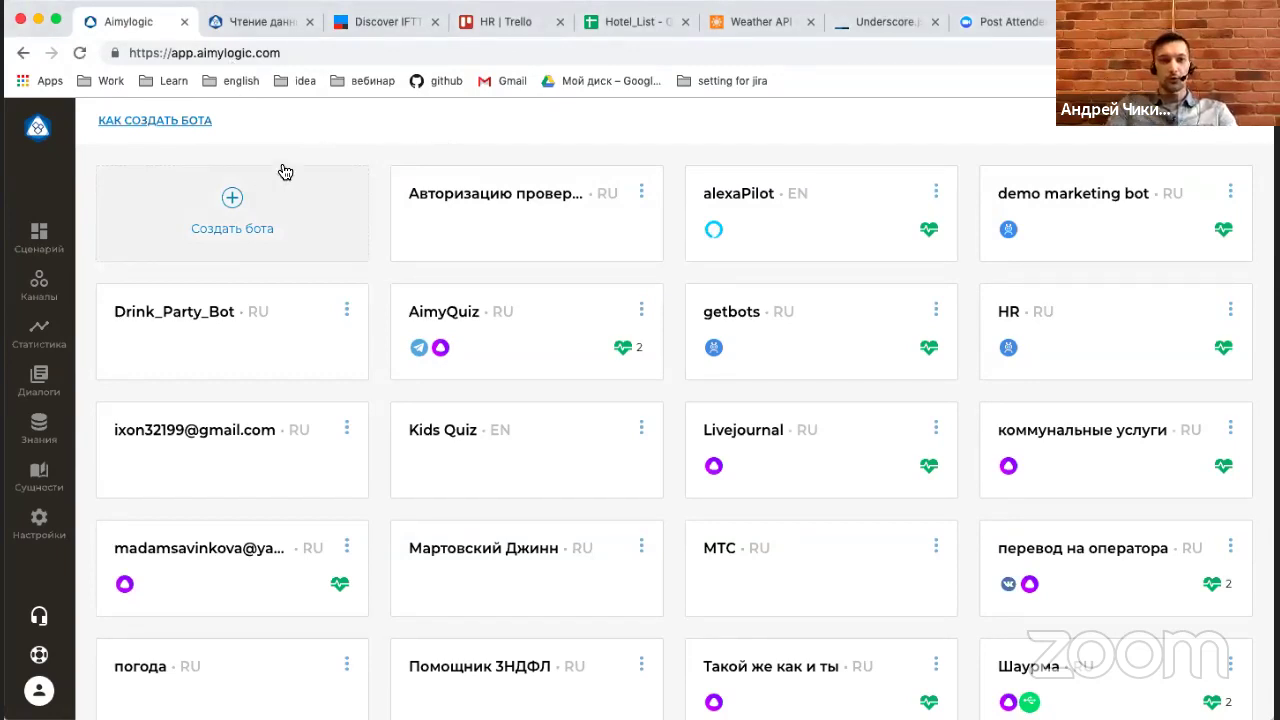
Create a new bot named 'Hr bot' with Русский (RU) as its language.
click(313, 222)
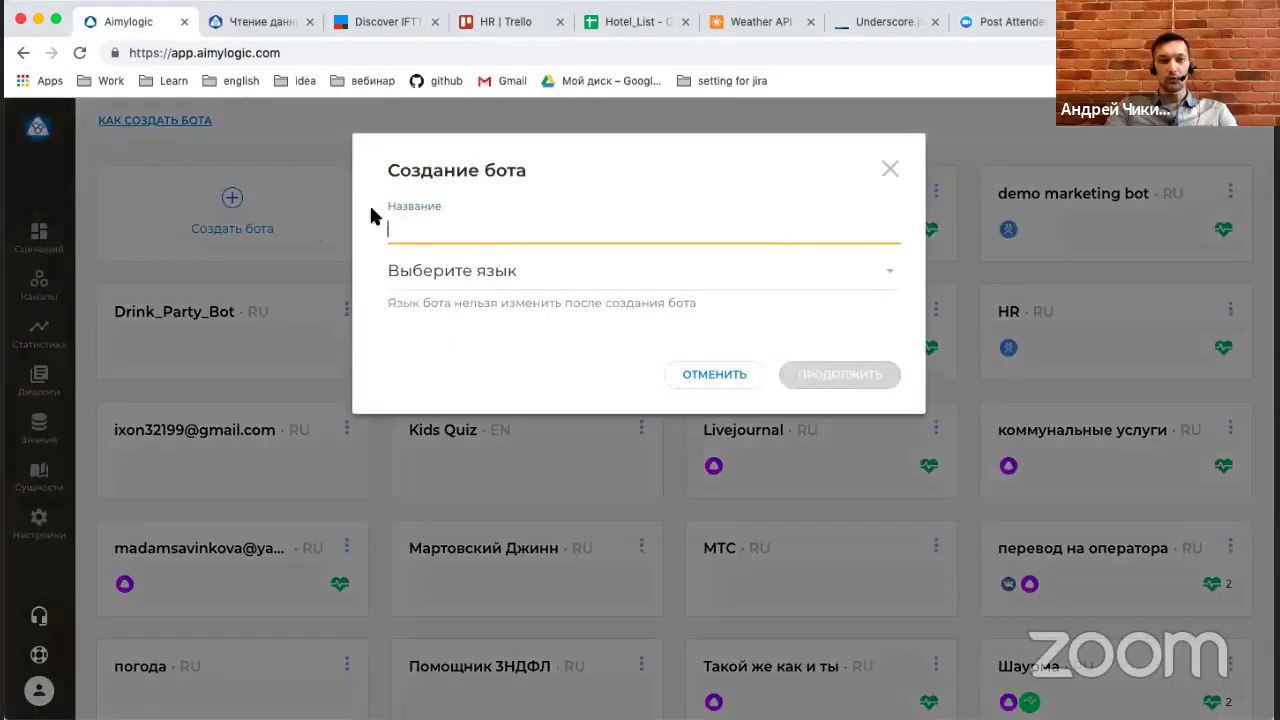
click(556, 217)
text(Рк)
key(BackSpace)
key(BackSpace)
text(Hr )
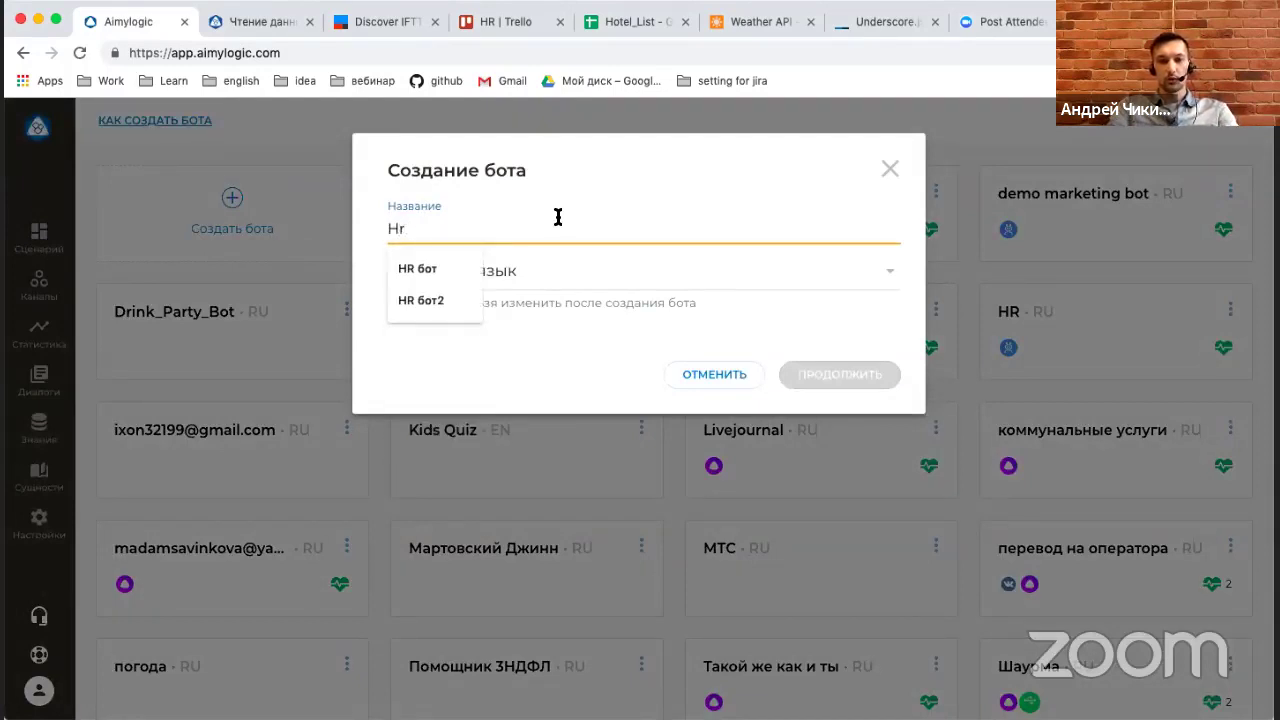
text(bot)
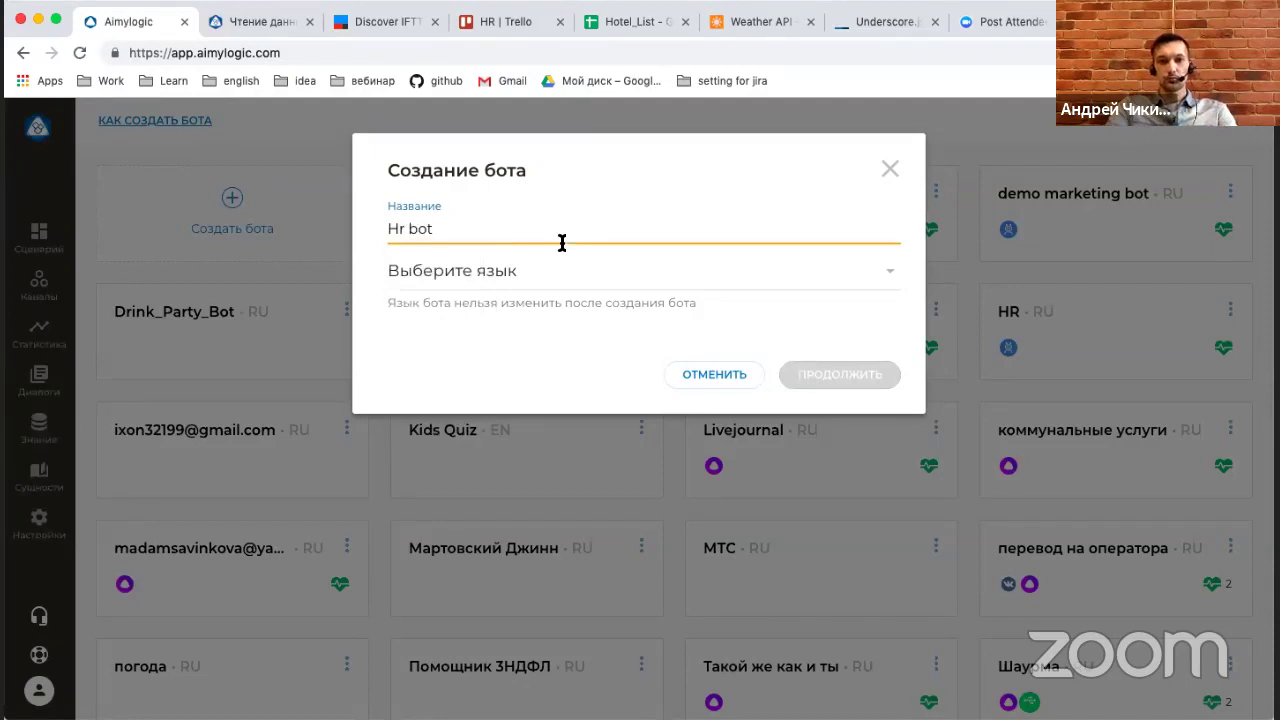
click(570, 286)
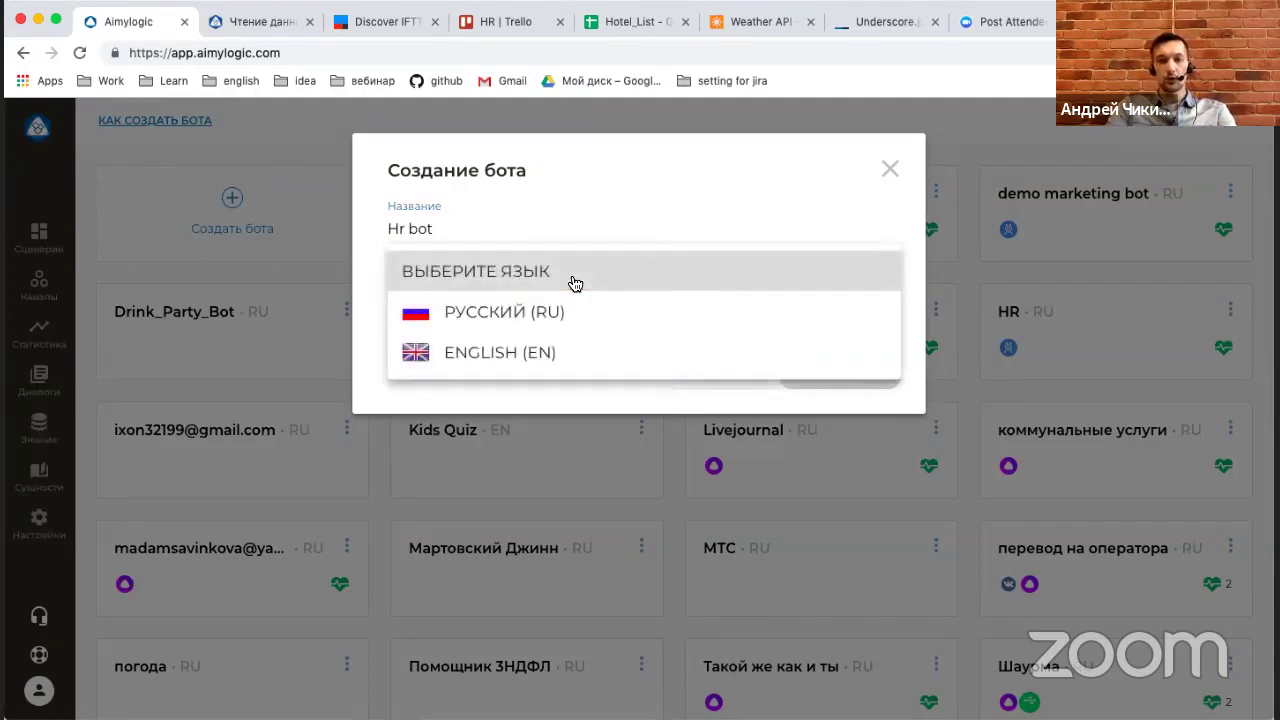
click(565, 318)
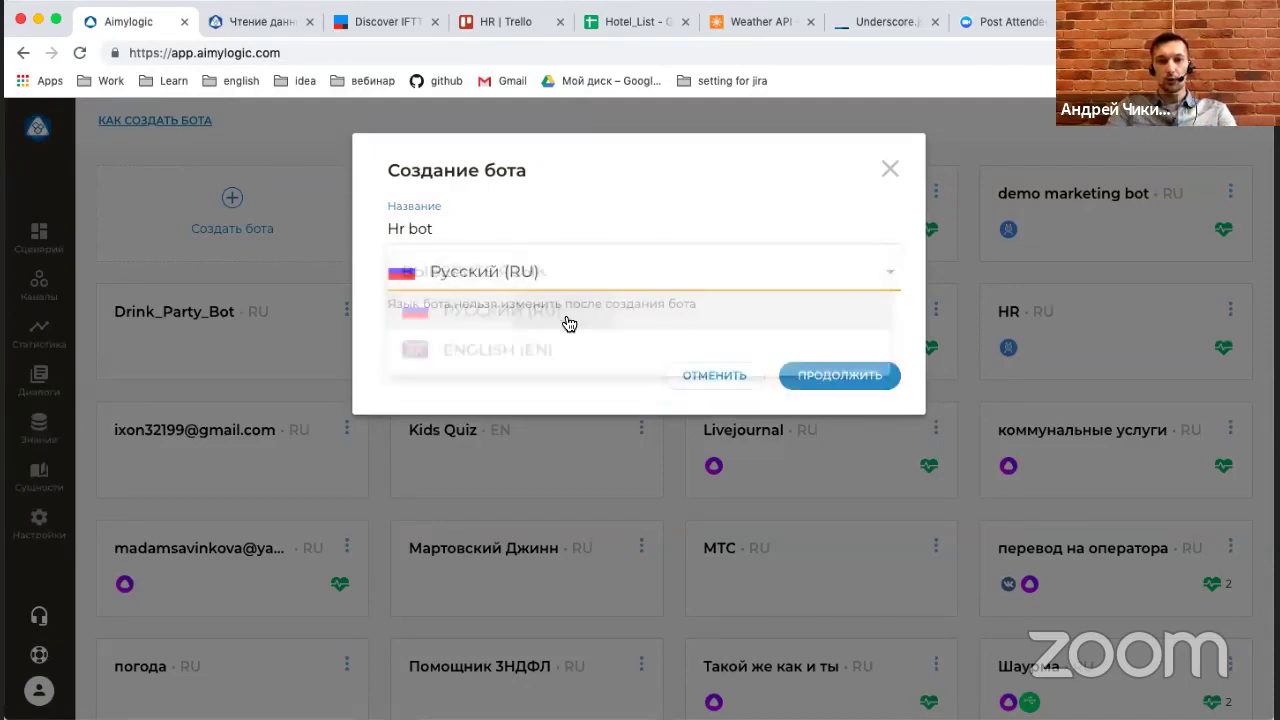
click(866, 384)
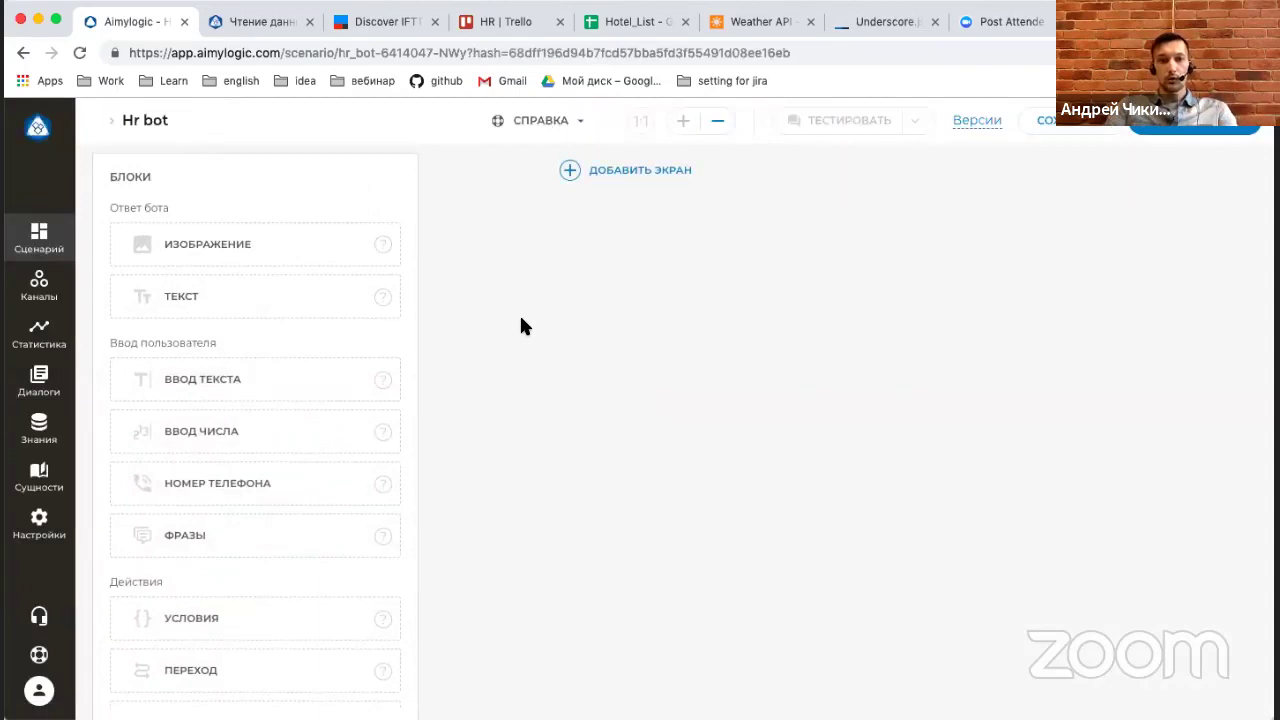
Add a Text block greeting that offers help with certificates, vacation, ДМС and business trips.
click(268, 298)
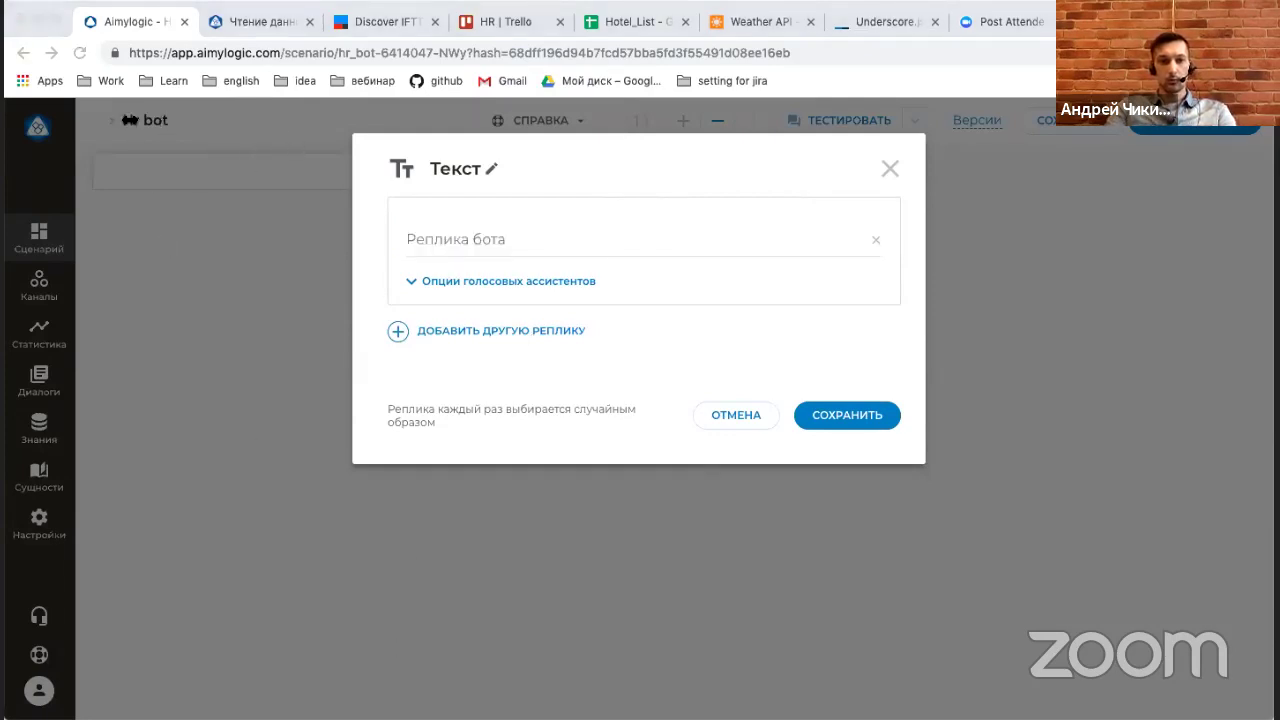
click(883, 253)
click(480, 251)
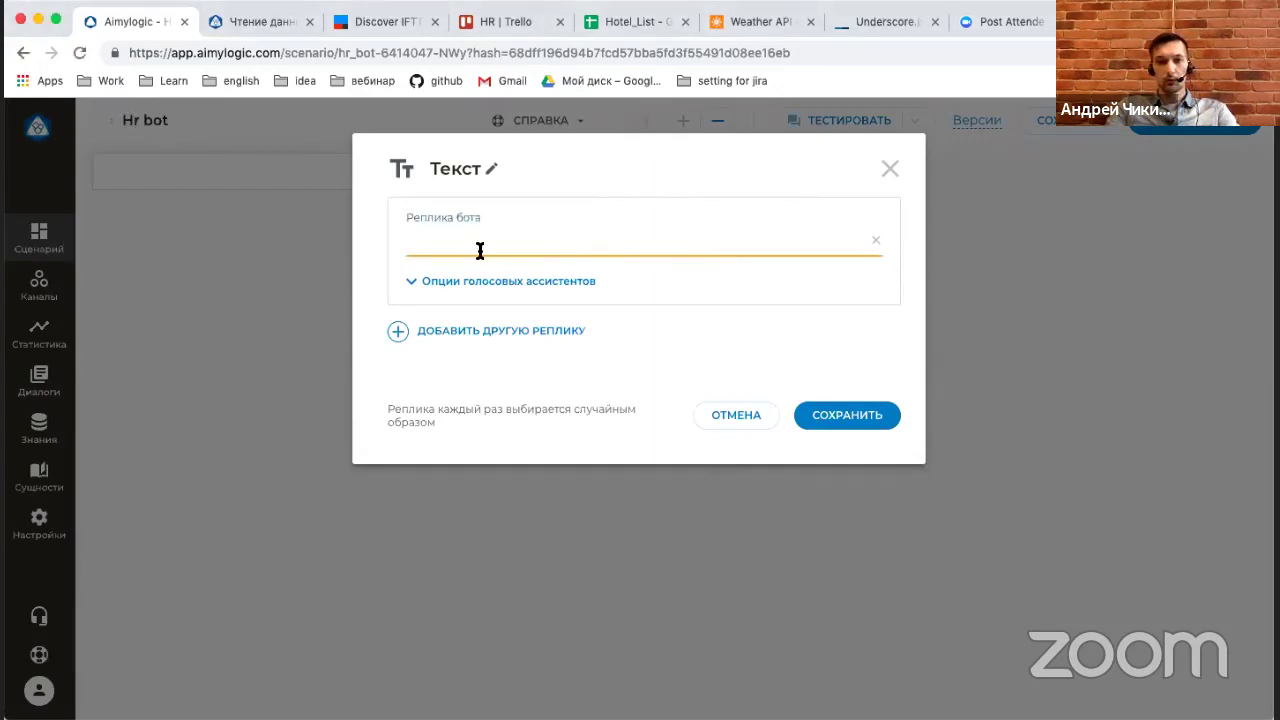
text(Привет! Я HR бот вашей компании. Могу проконсультировать по вопросам получения справок, отпуска, ДМС, командировки и т.д. Какой вопрос тебя интересует?)
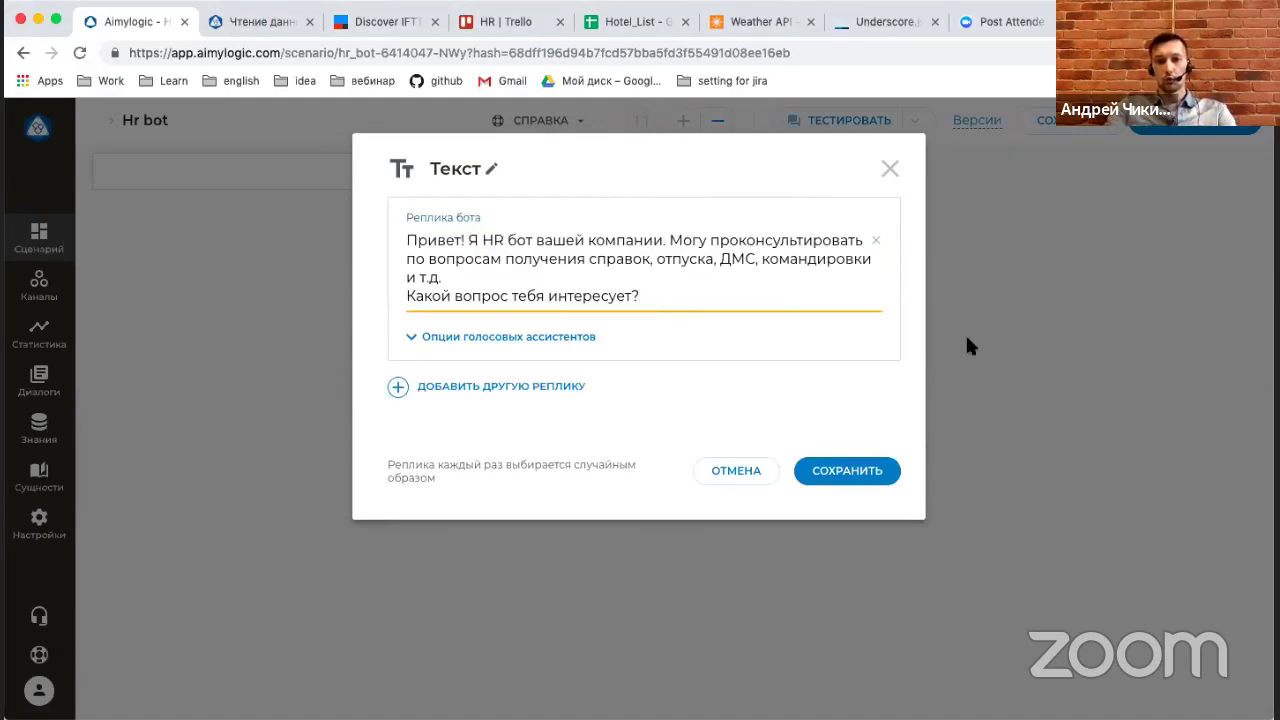
click(838, 476)
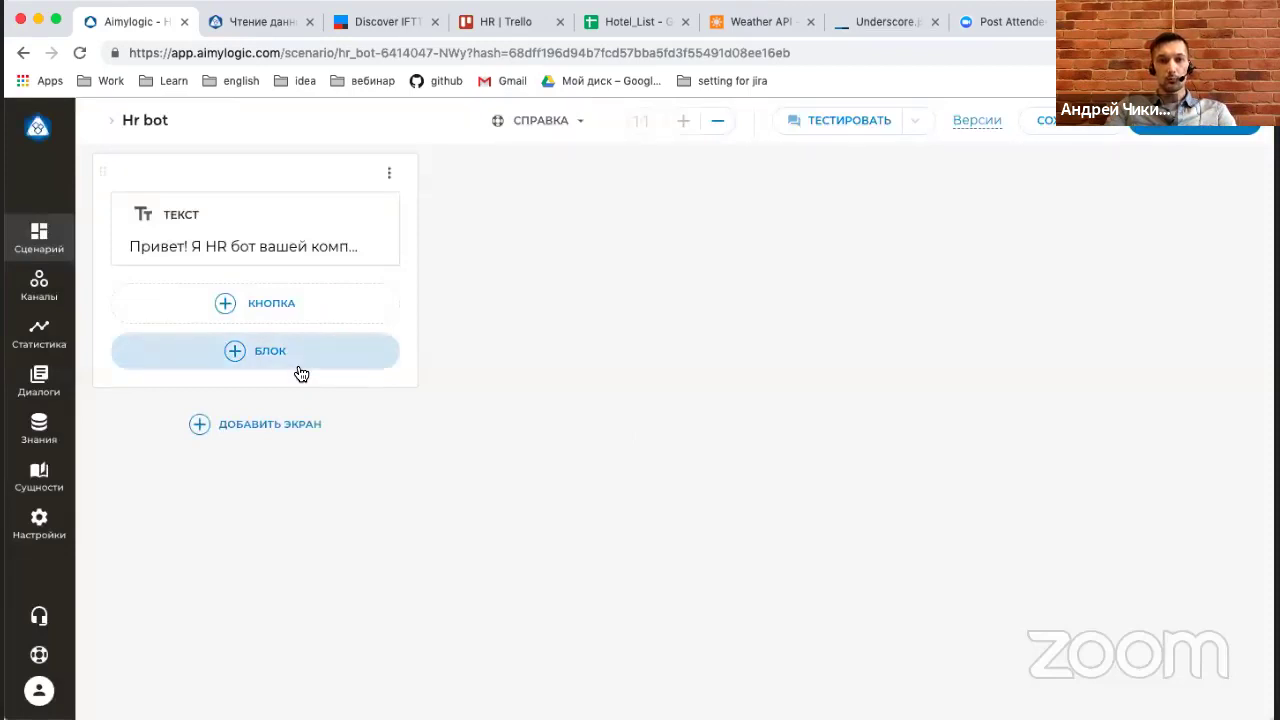
click(351, 212)
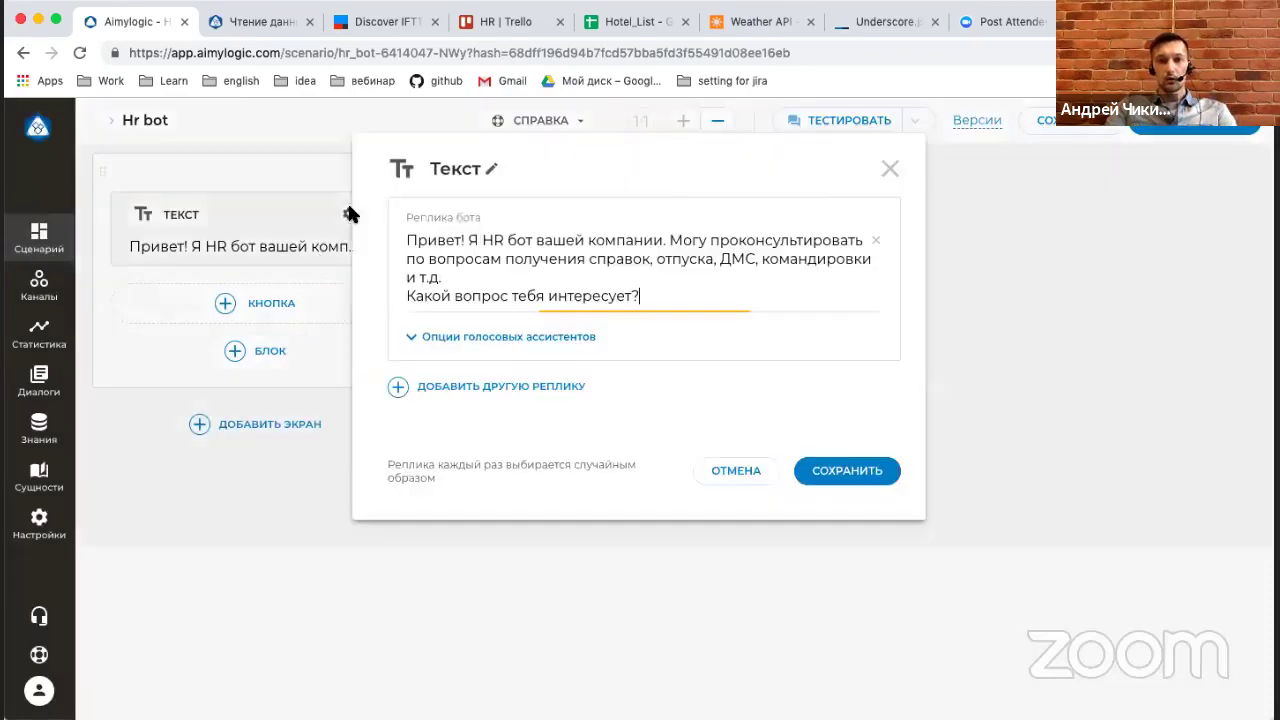
click(840, 468)
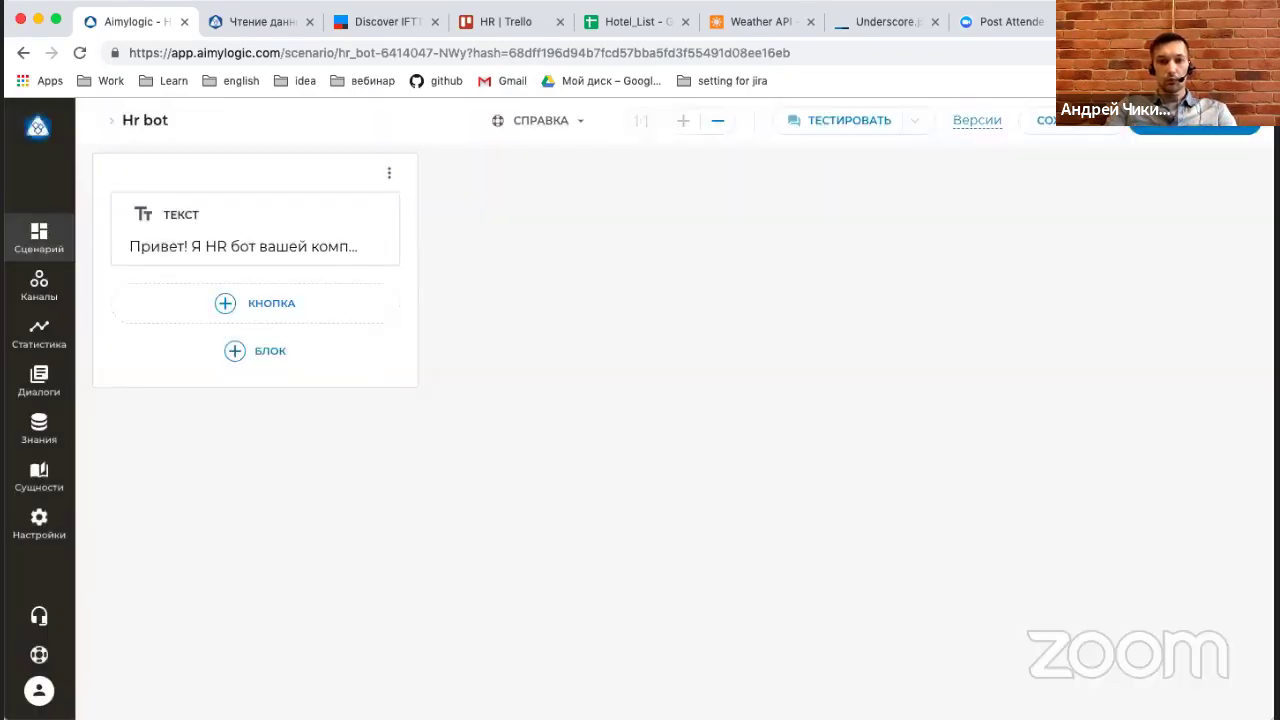
click(300, 359)
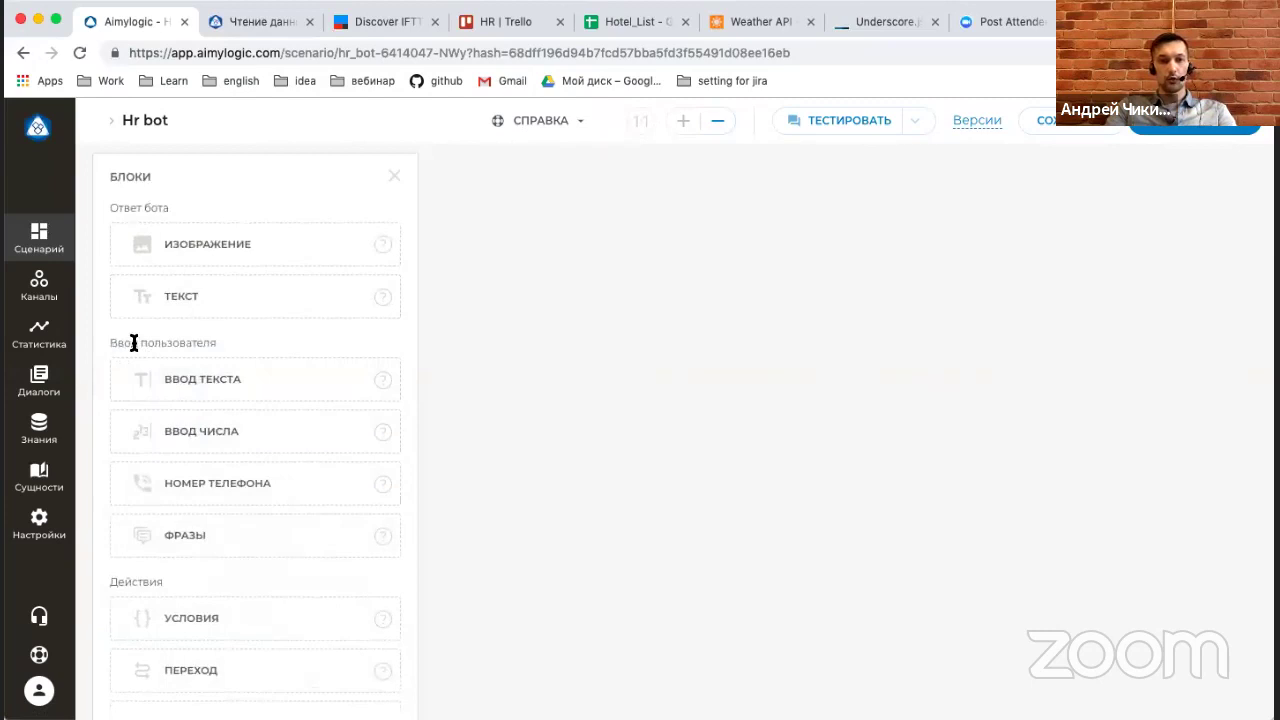
Add a Phrases block with a командировка group that includes the pattern '* командировка'.
drag(118, 343, 208, 342)
click(237, 339)
click(229, 549)
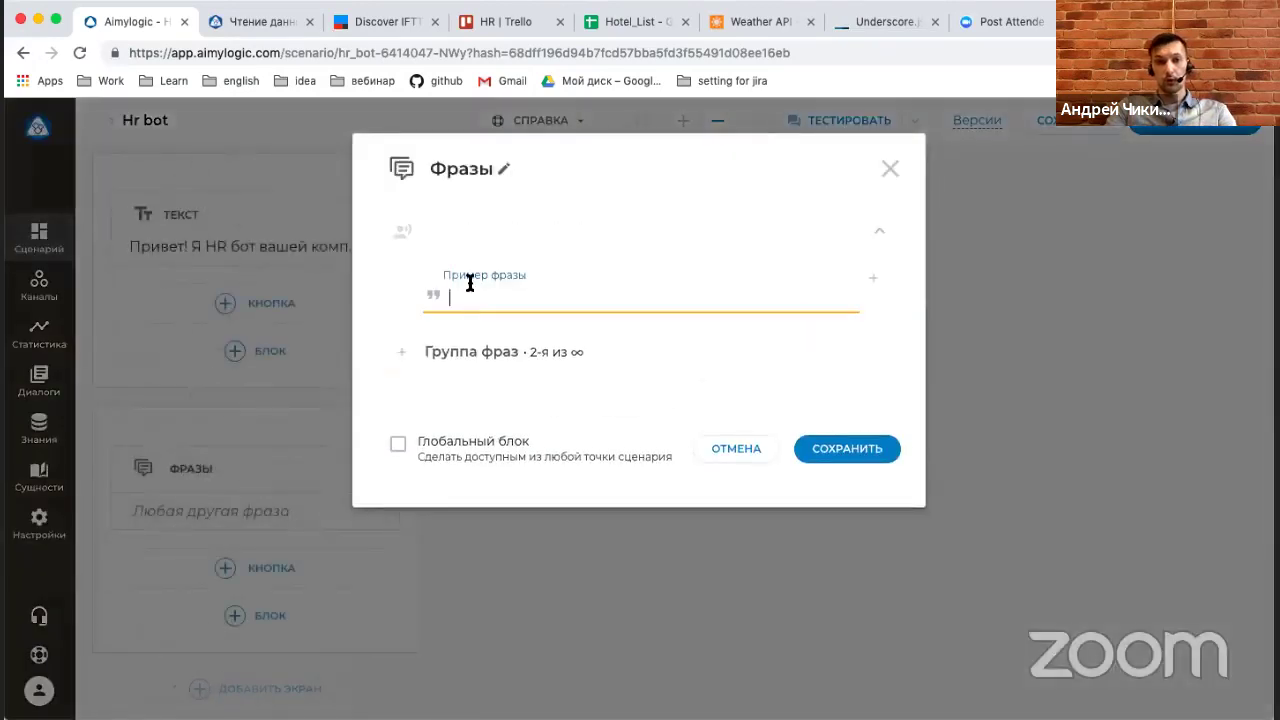
text(пр)
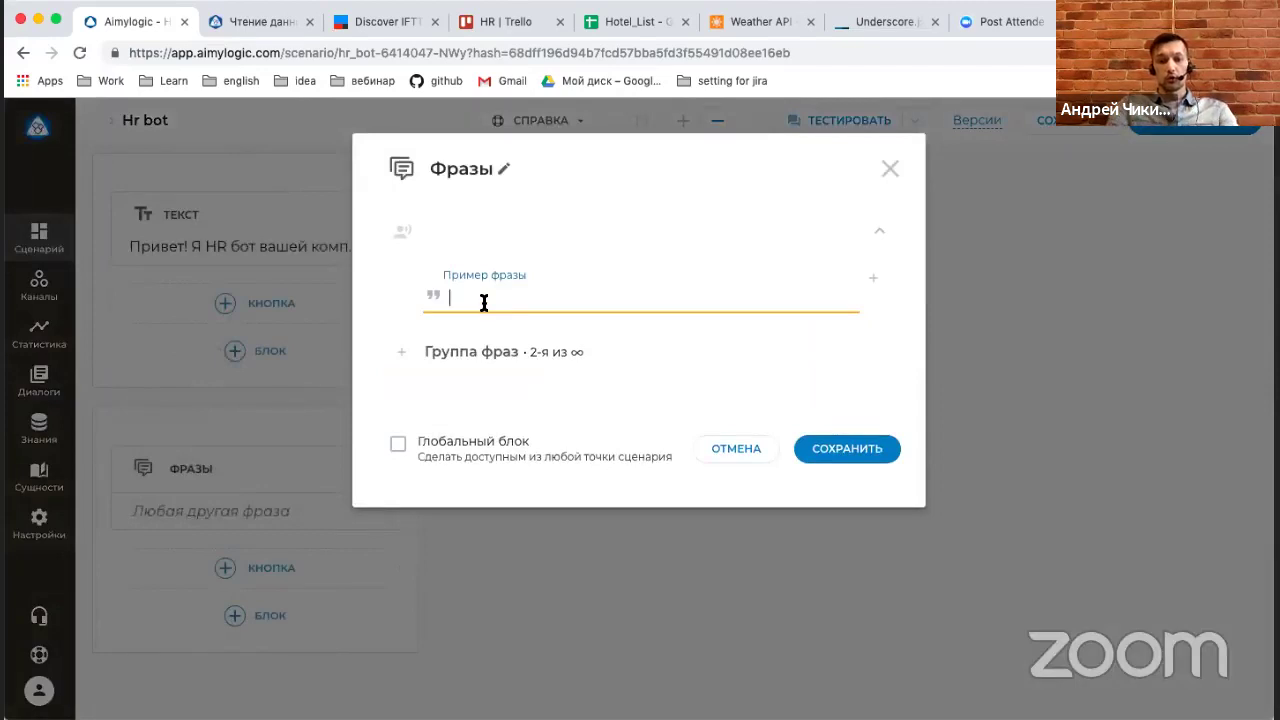
key(BackSpace)
key(BackSpace)
text(к)
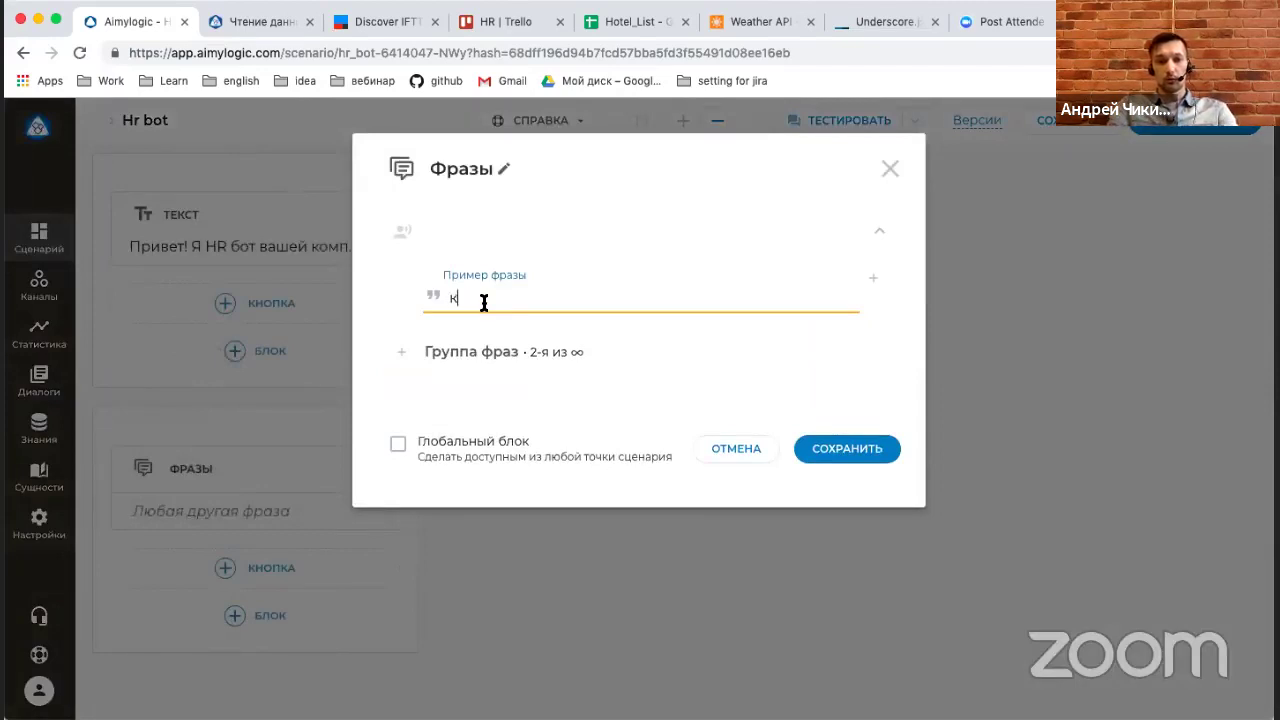
text(омандировка)
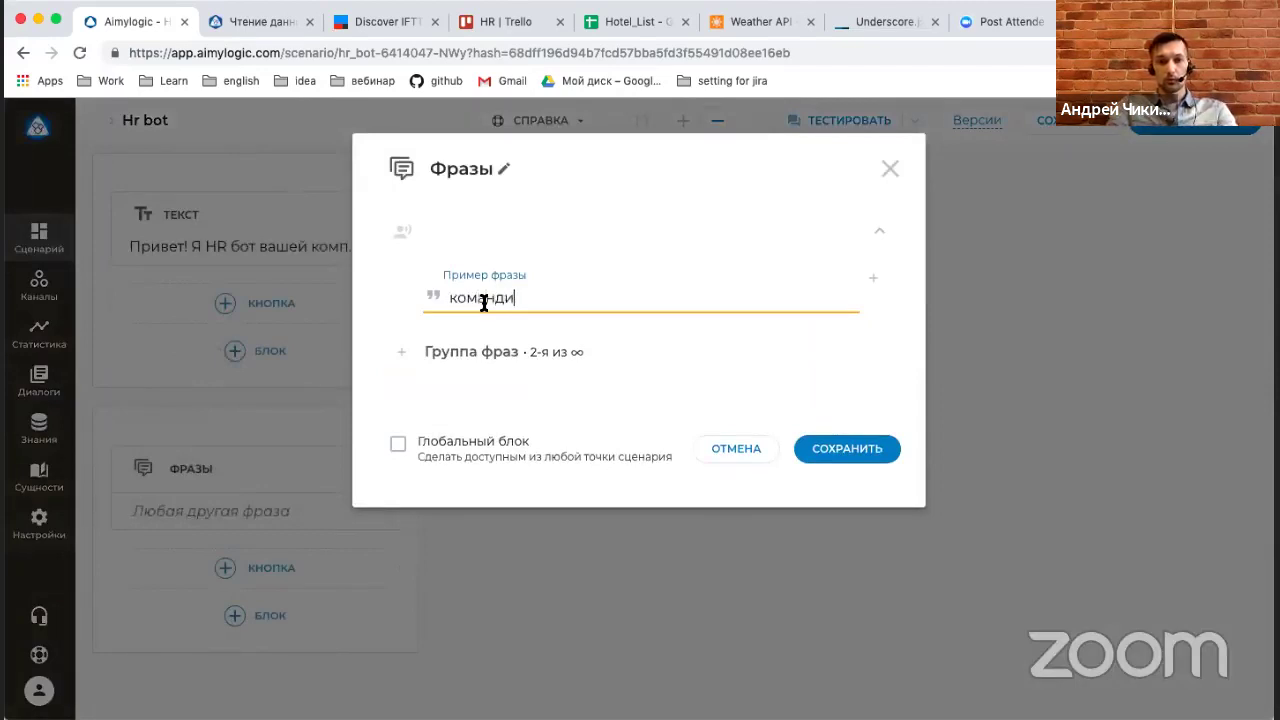
click(474, 357)
click(490, 238)
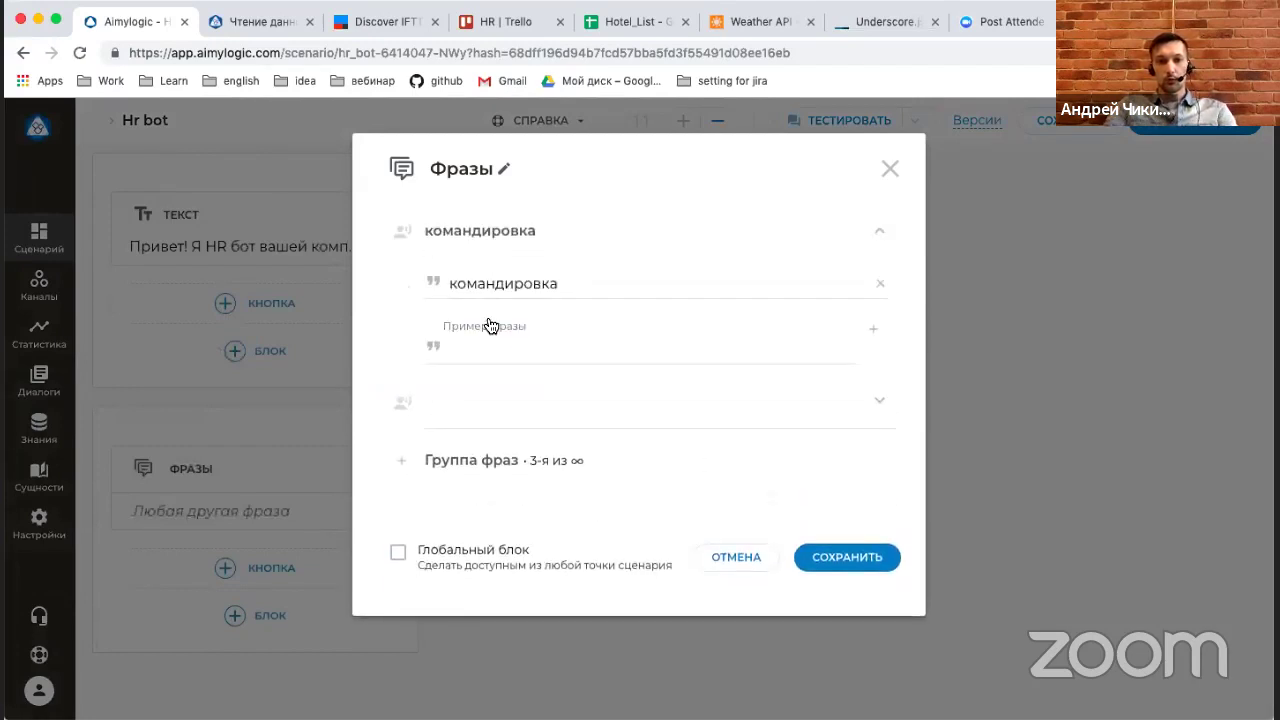
click(488, 343)
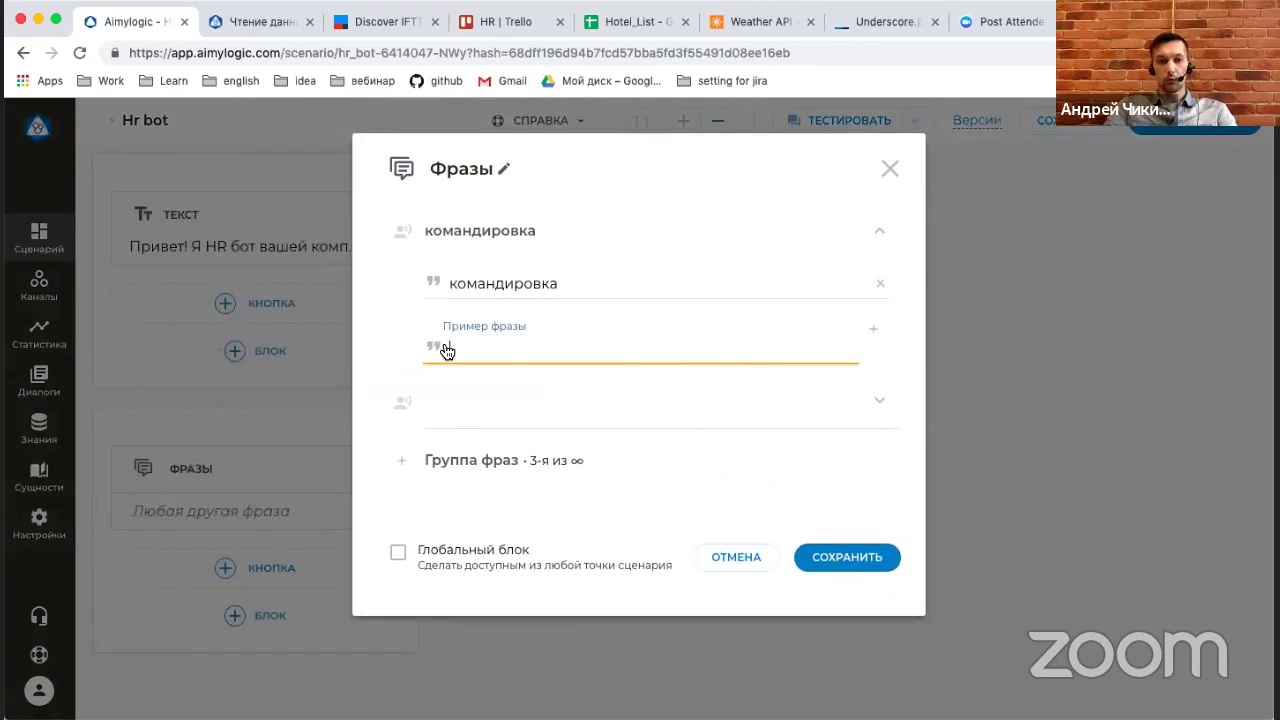
click(436, 347)
click(478, 343)
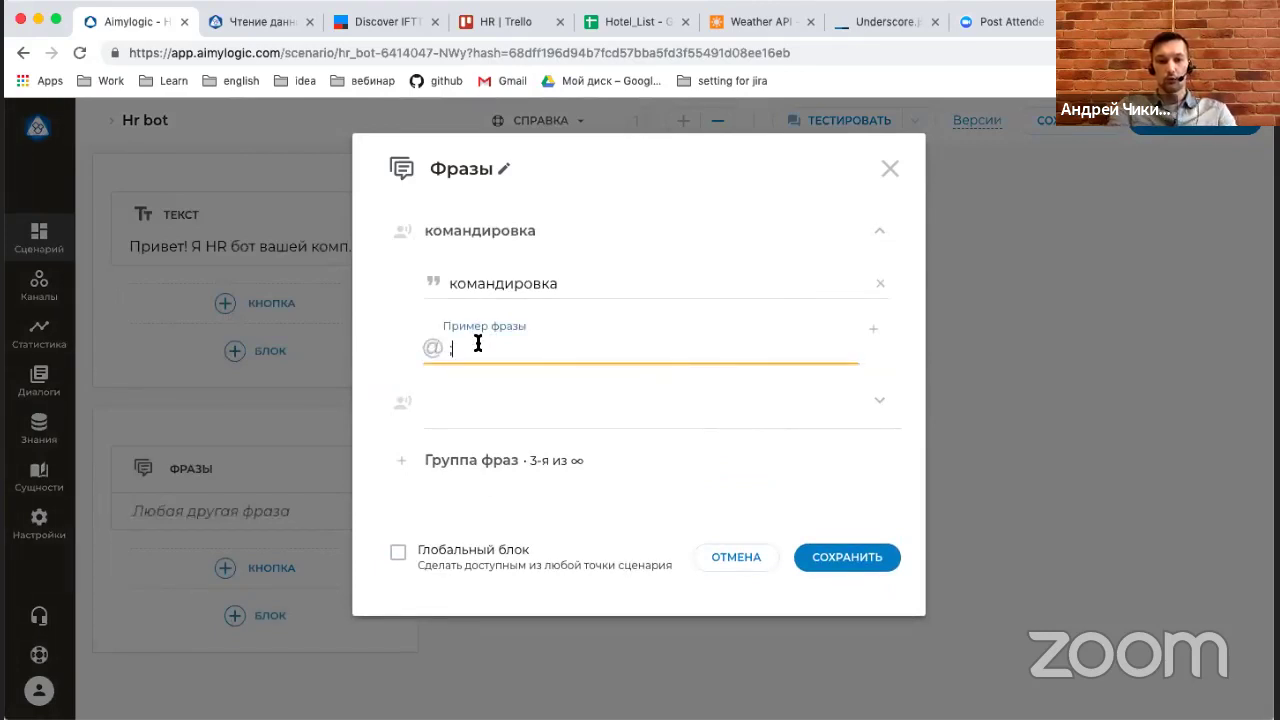
text(*)
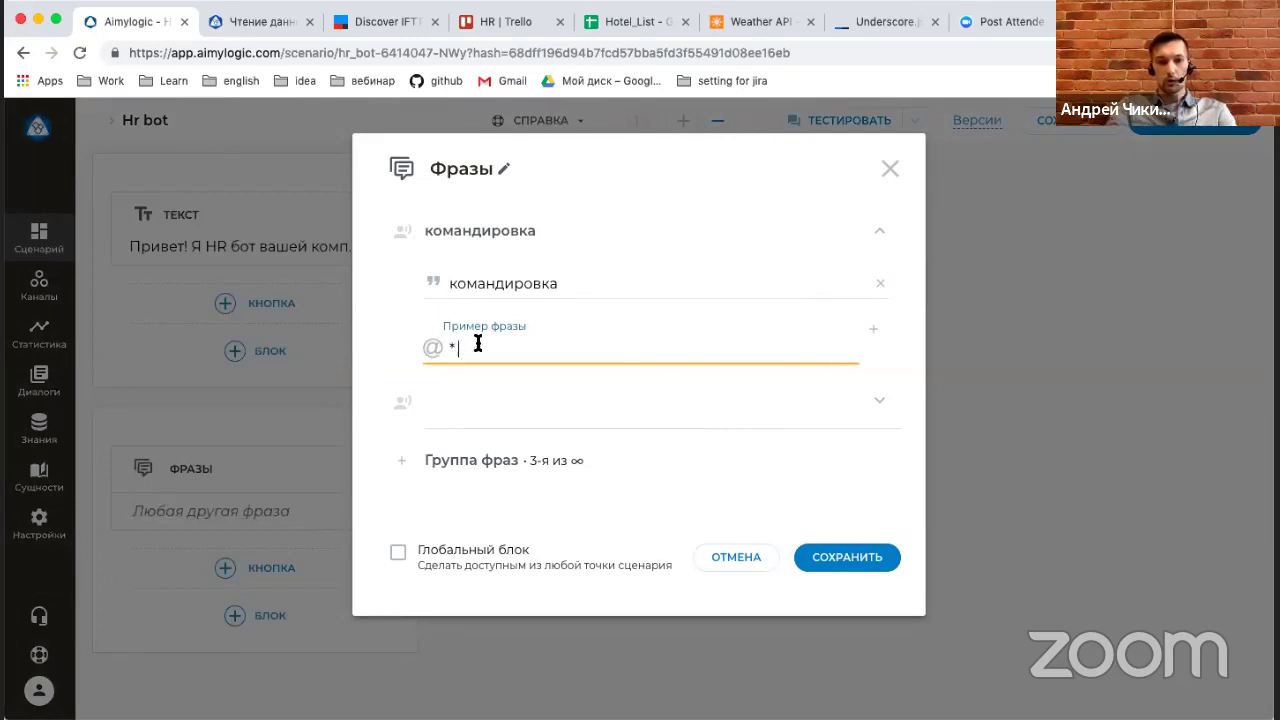
text( rjvfyкомандир)
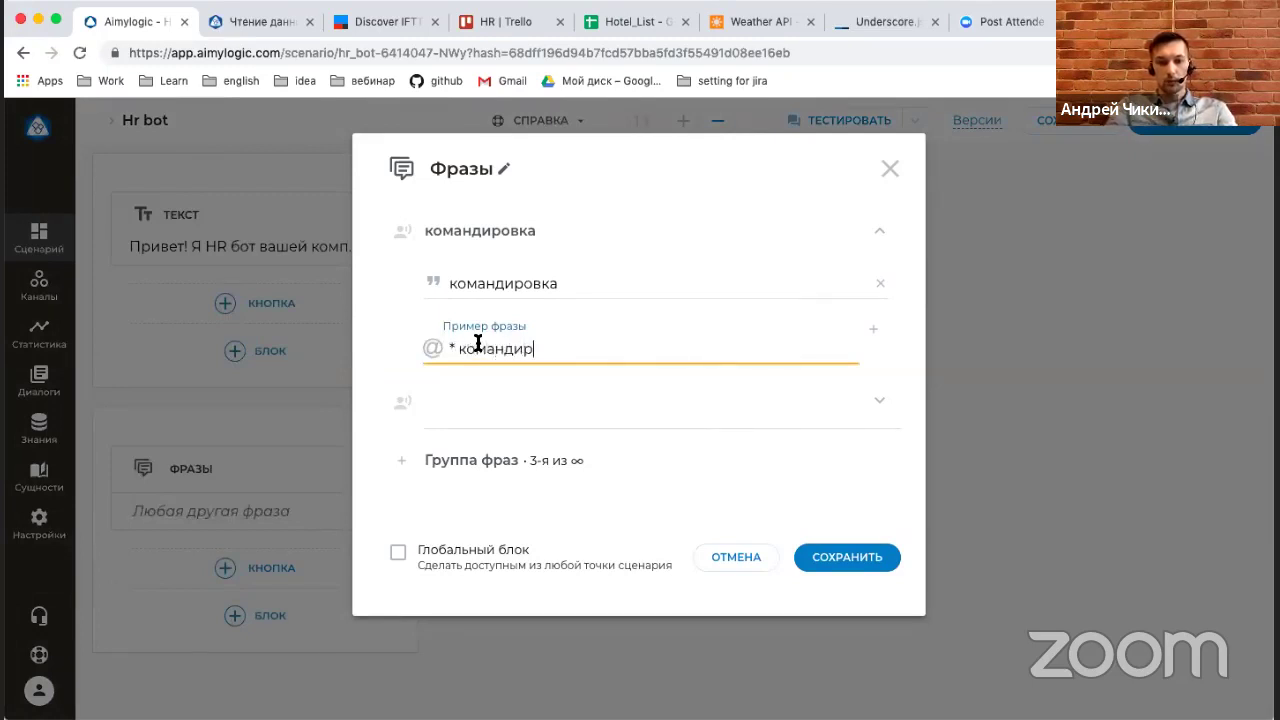
text(овка)
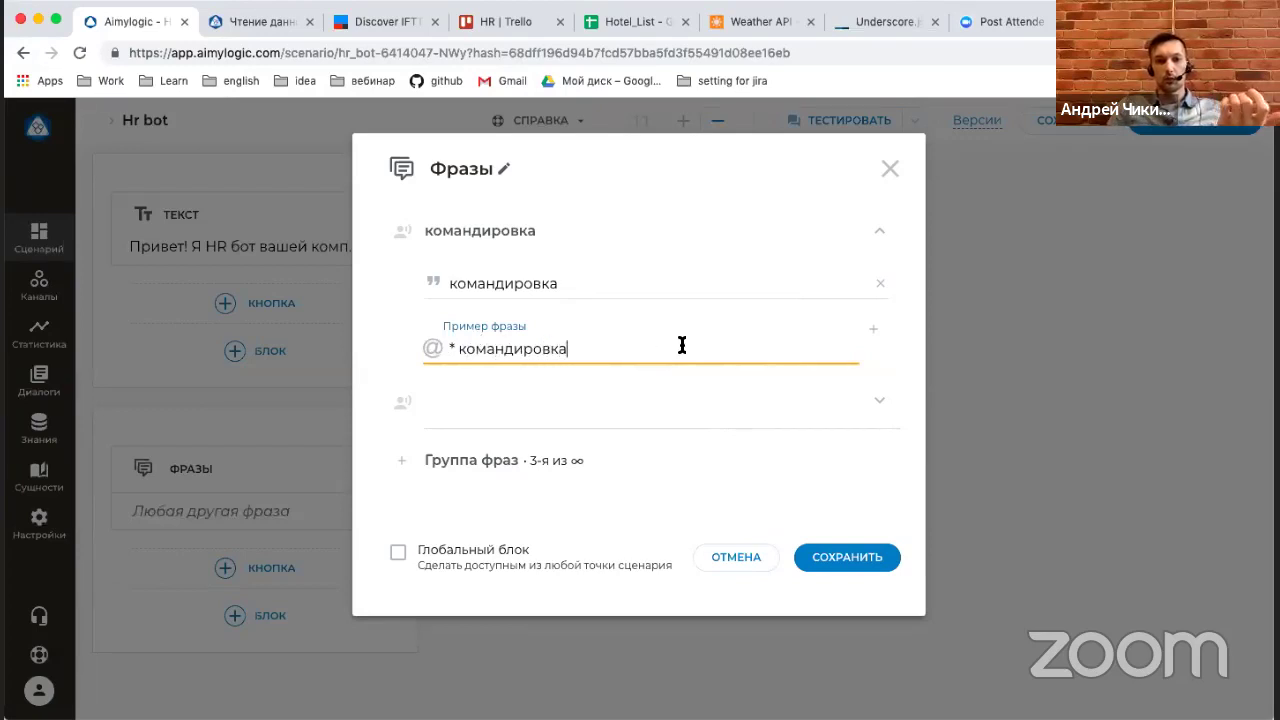
click(866, 557)
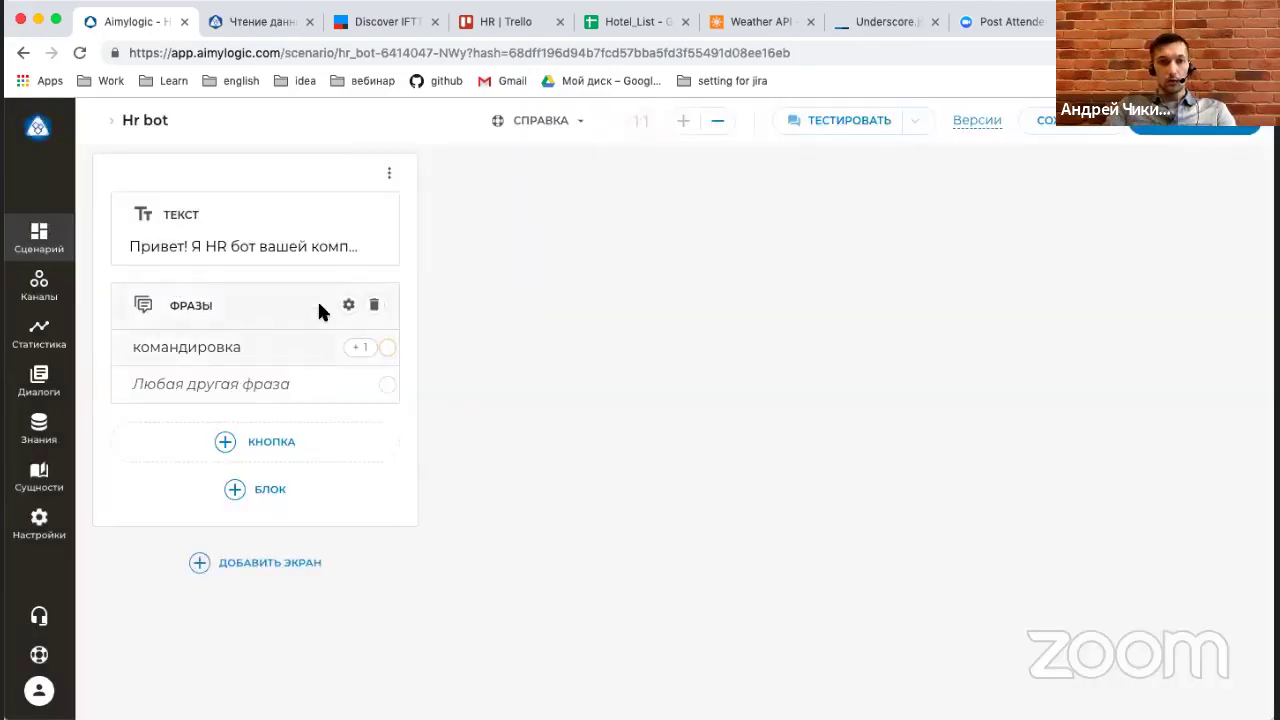
Add дмс and отпуск phrase groups to the Phrases block and save it.
click(348, 306)
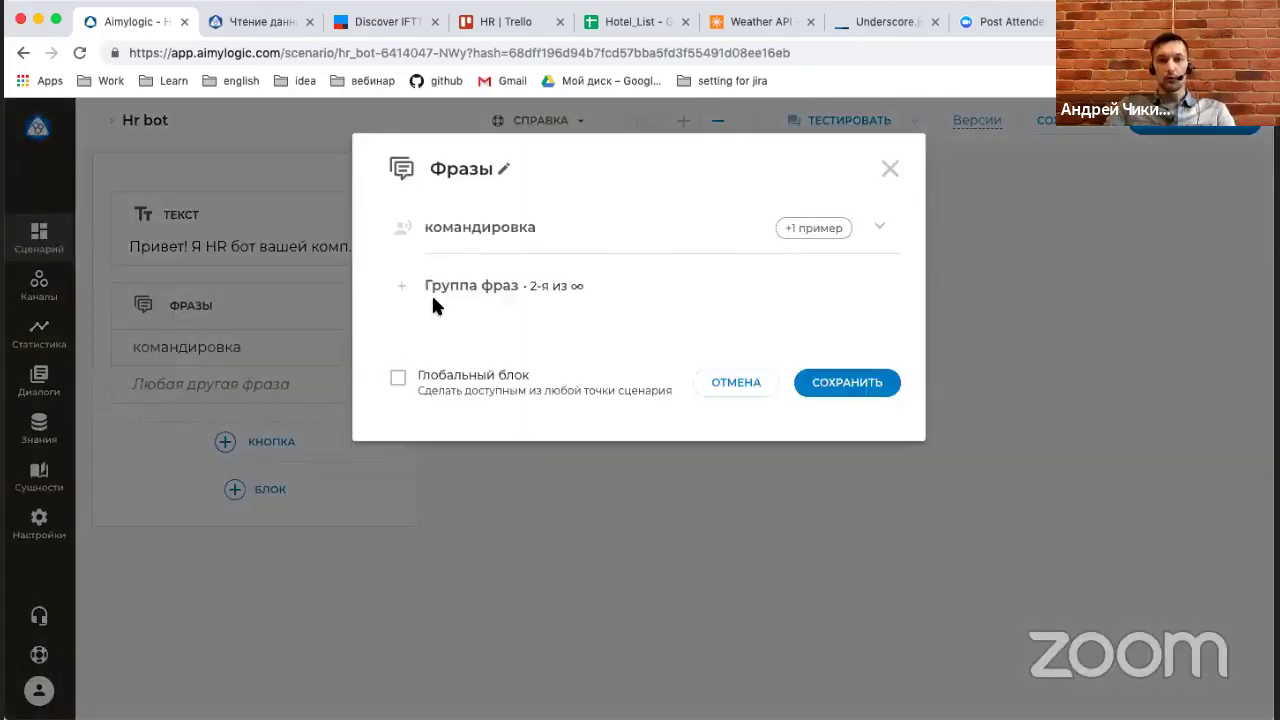
click(465, 296)
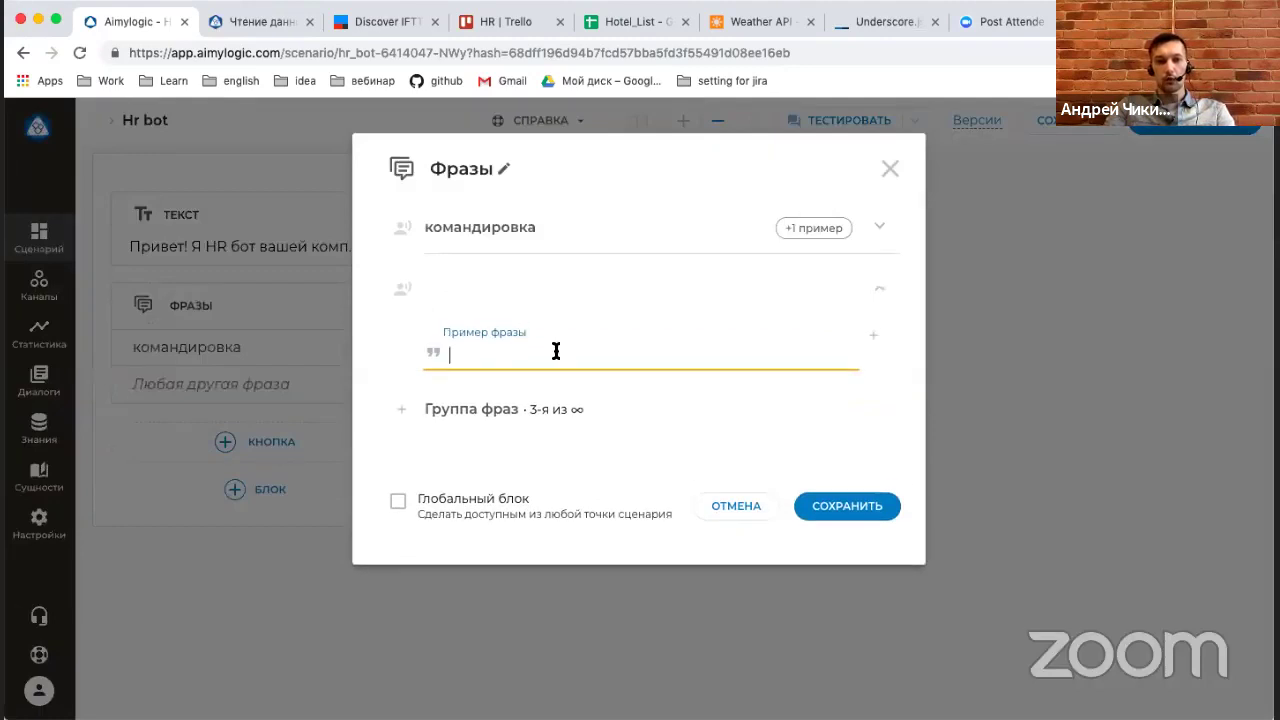
text(дмс)
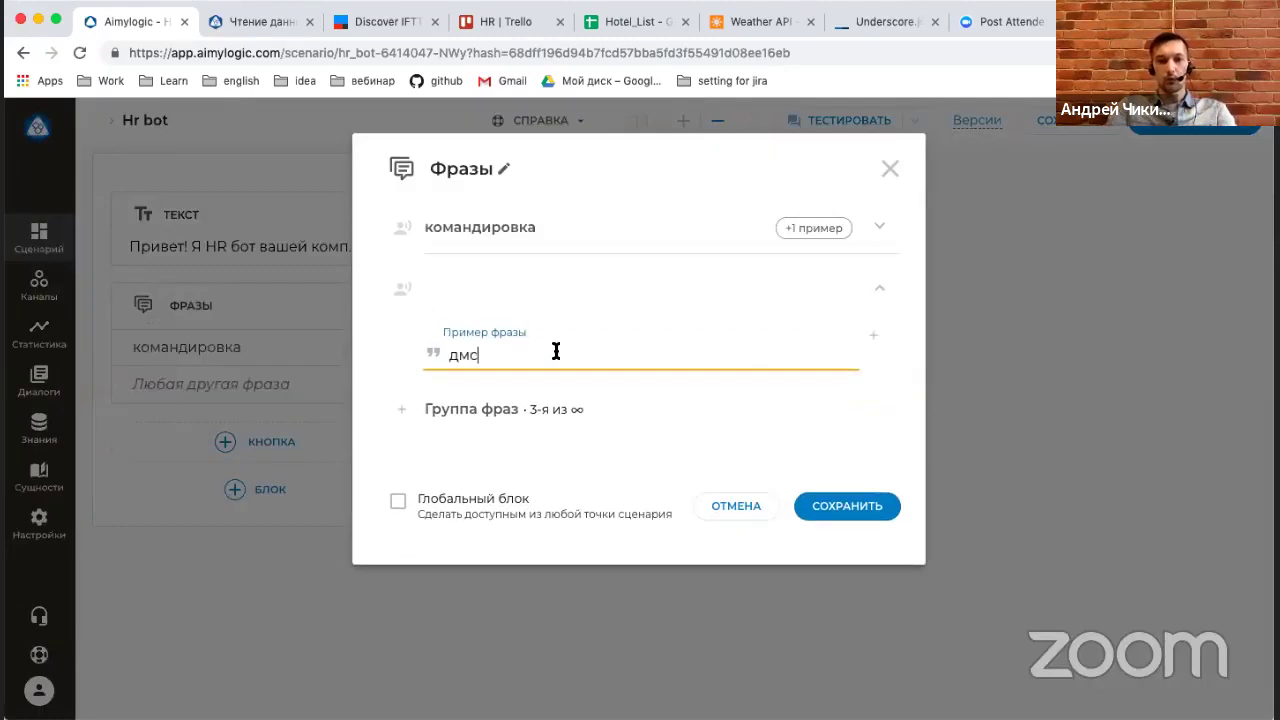
click(487, 412)
text(отпу)
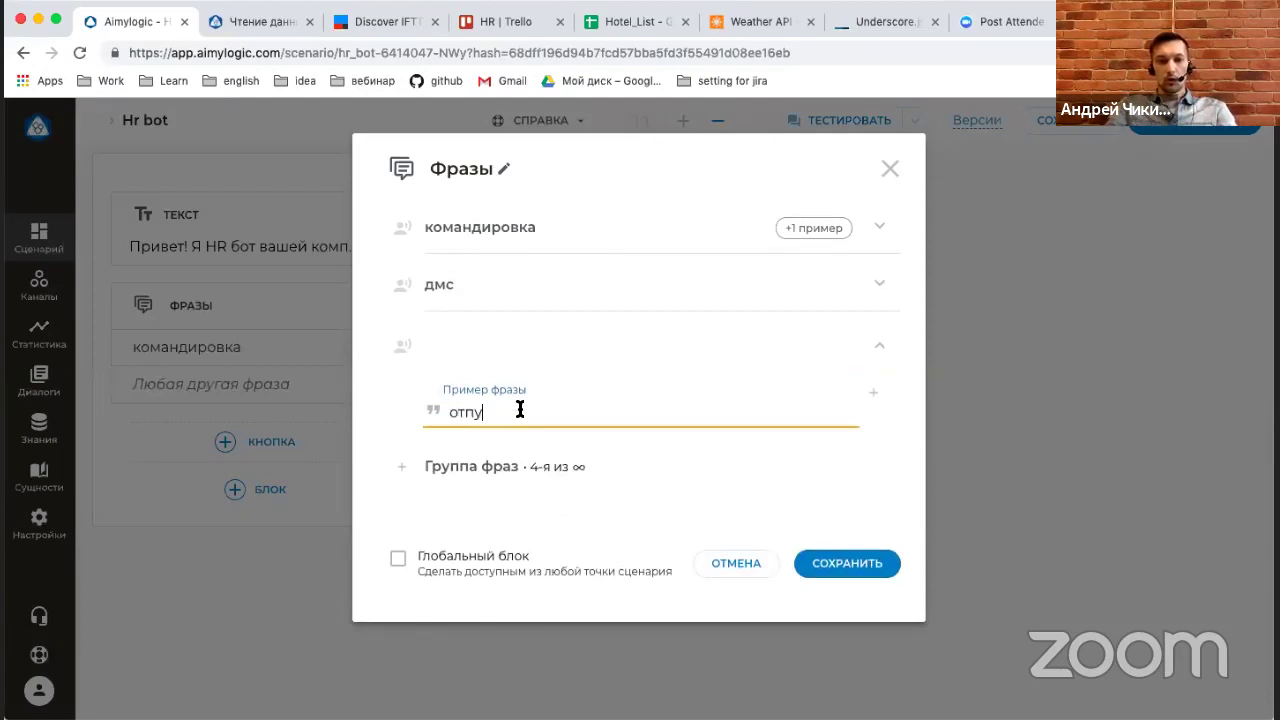
text(ск)
key(Return)
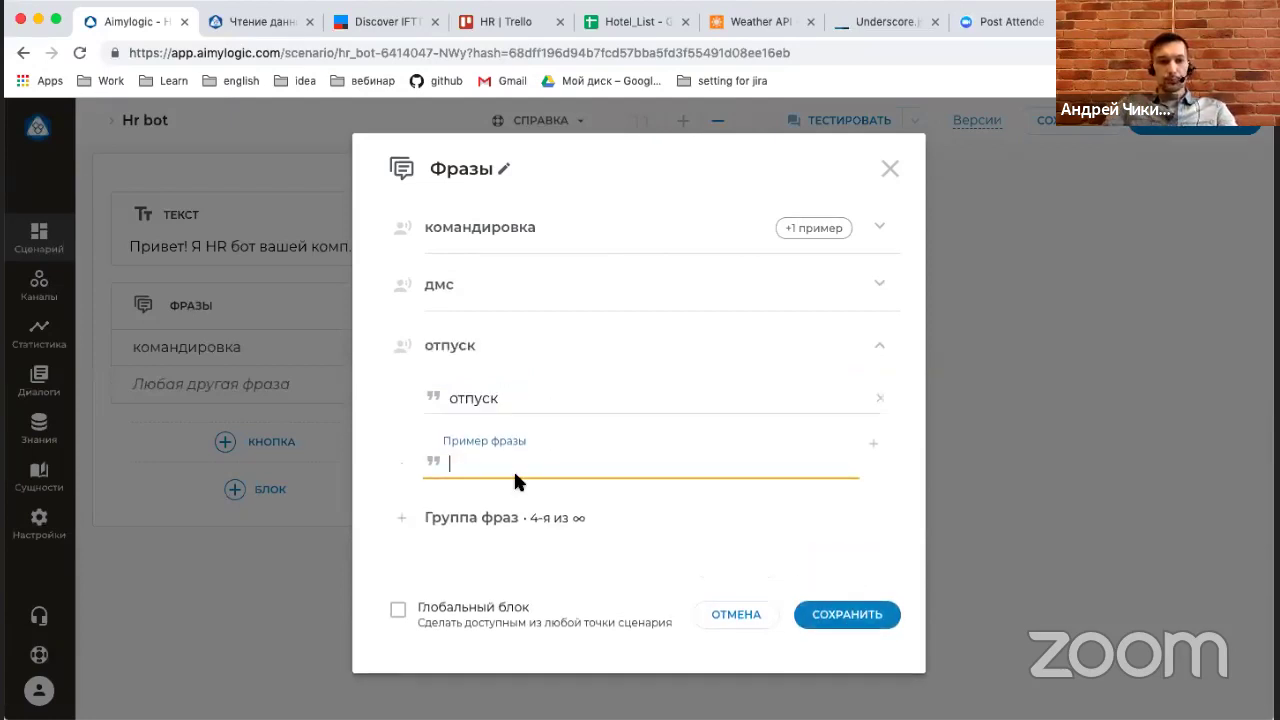
click(870, 622)
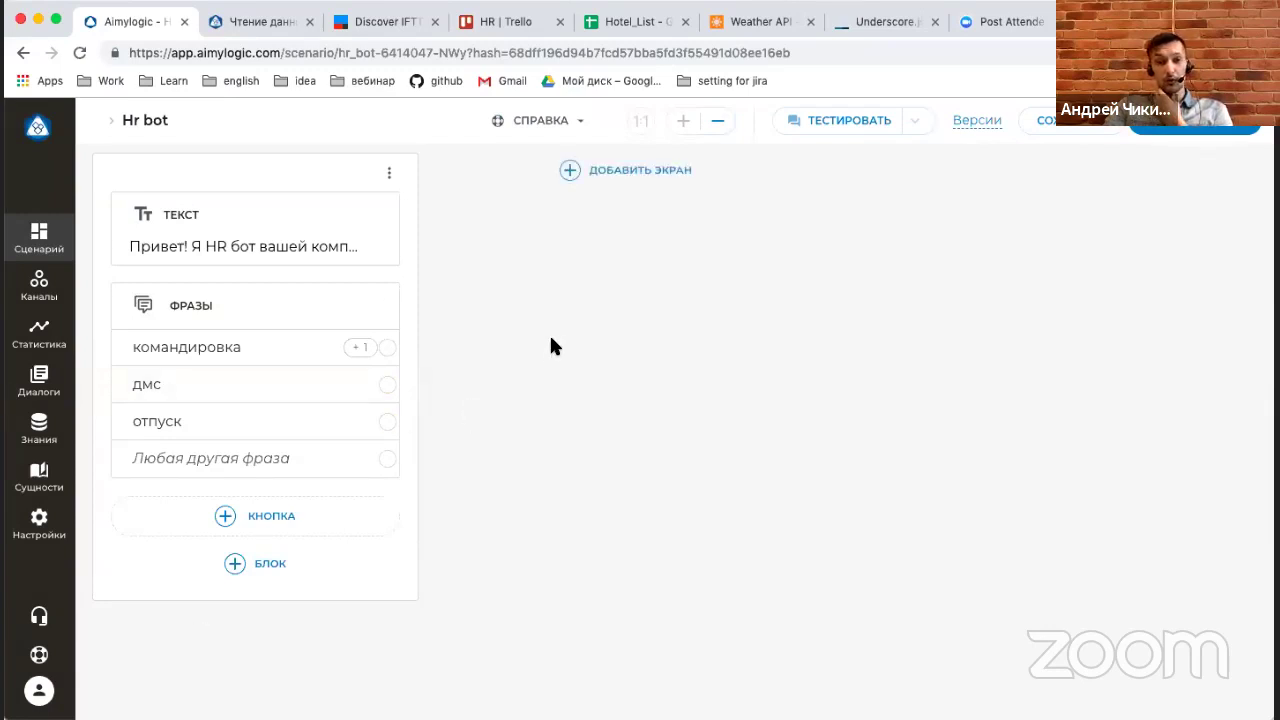
Attach a new screen to командировка with the Text reply «Подскажи, как тебя зовут?».
click(265, 348)
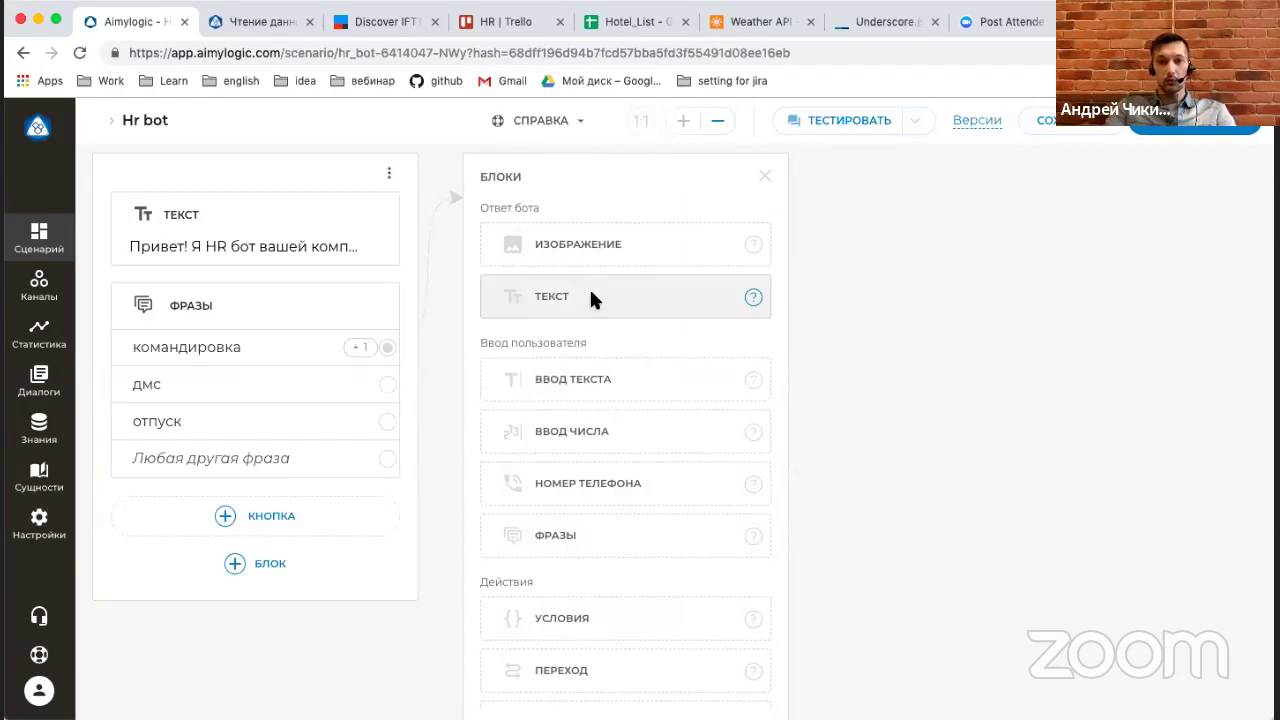
click(591, 300)
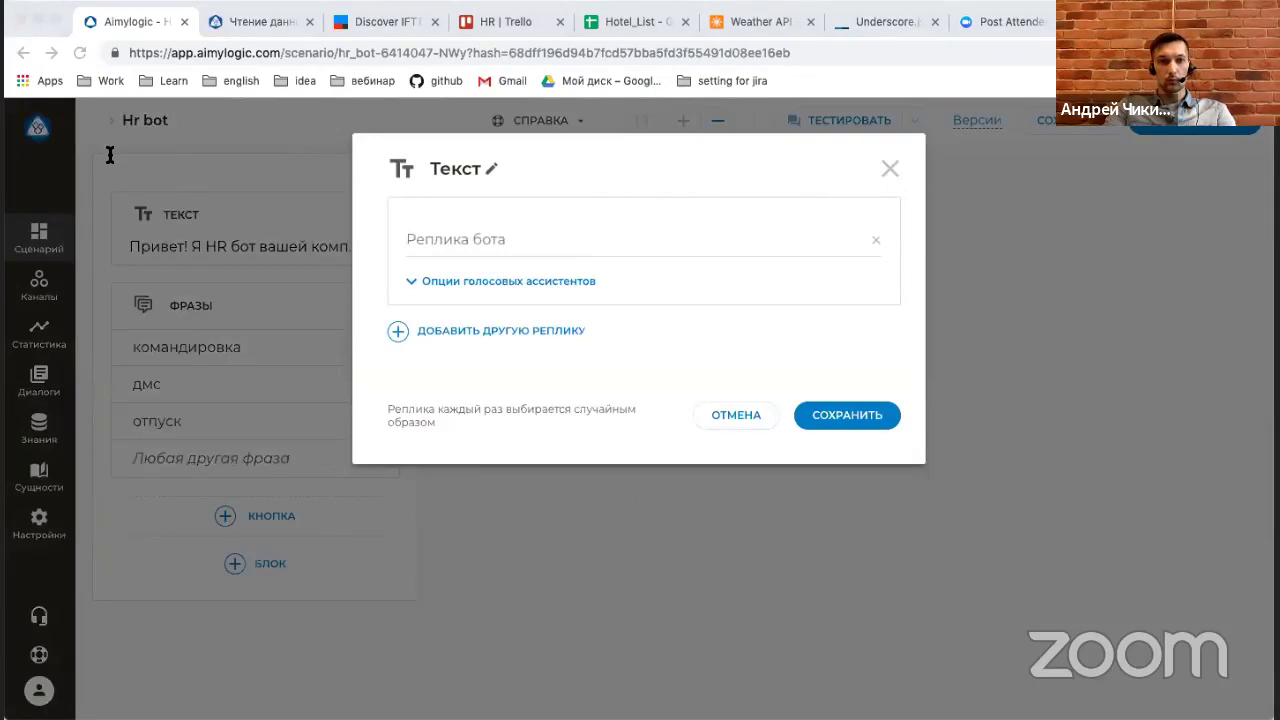
click(579, 250)
text(Подскажи, как тебя зовут?)
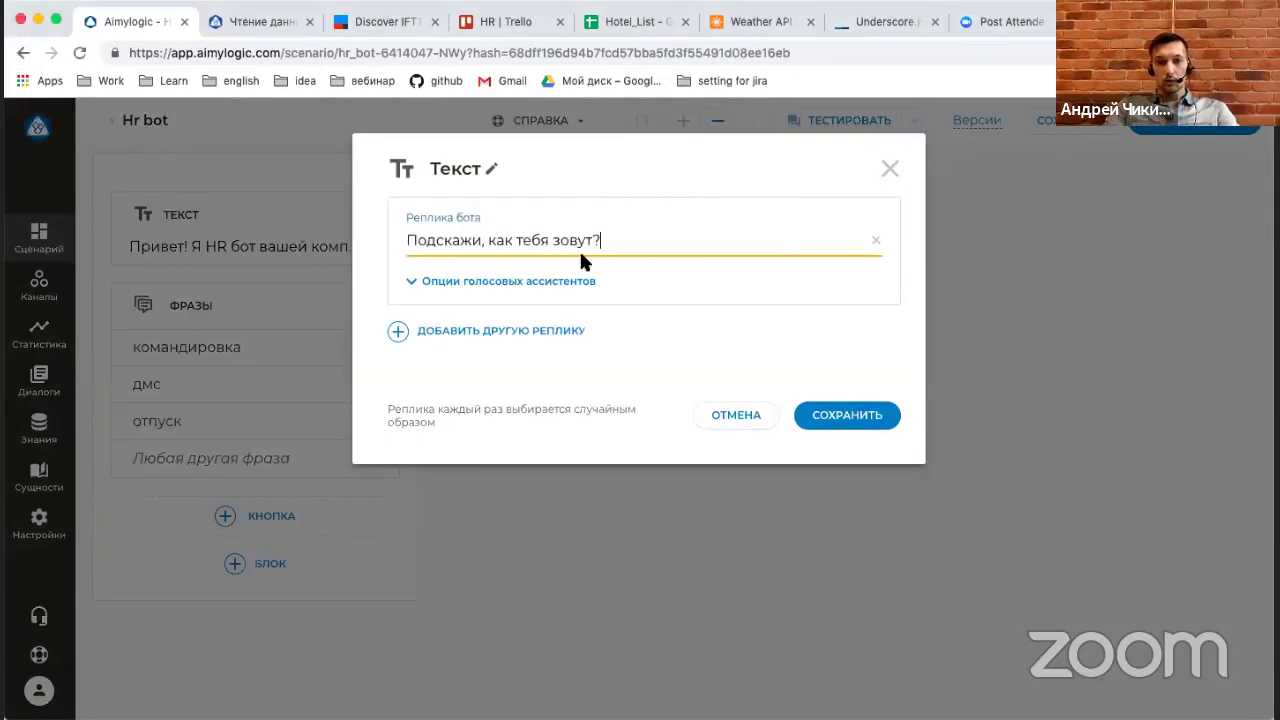
click(834, 414)
Add a Phrases block capturing the user's answer as $NAME.
click(668, 358)
click(609, 552)
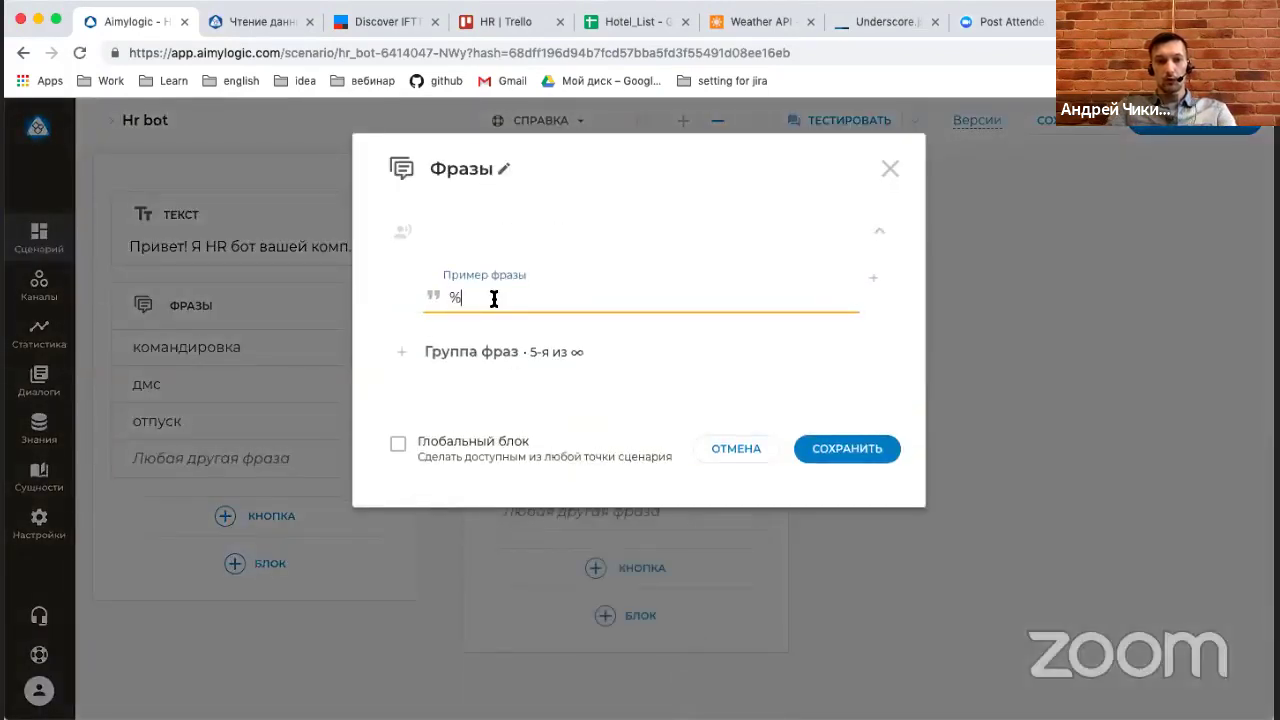
text($NAME)
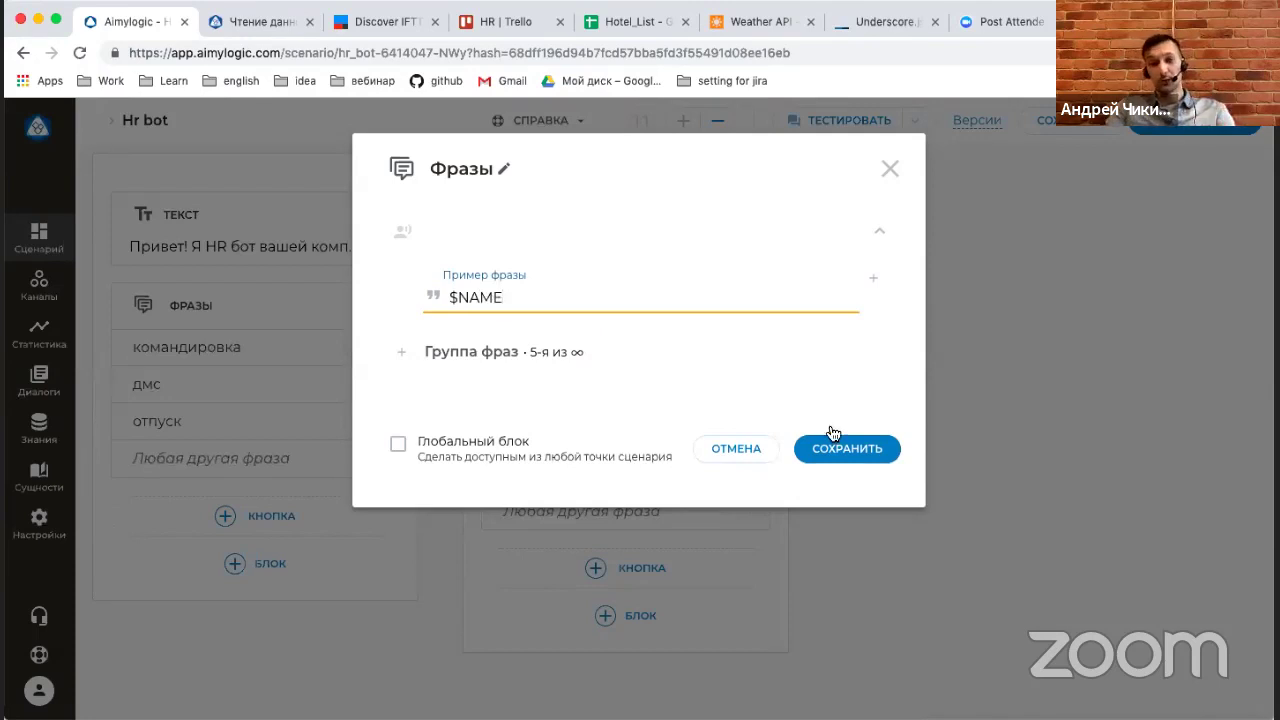
key(Return)
click(846, 500)
click(614, 350)
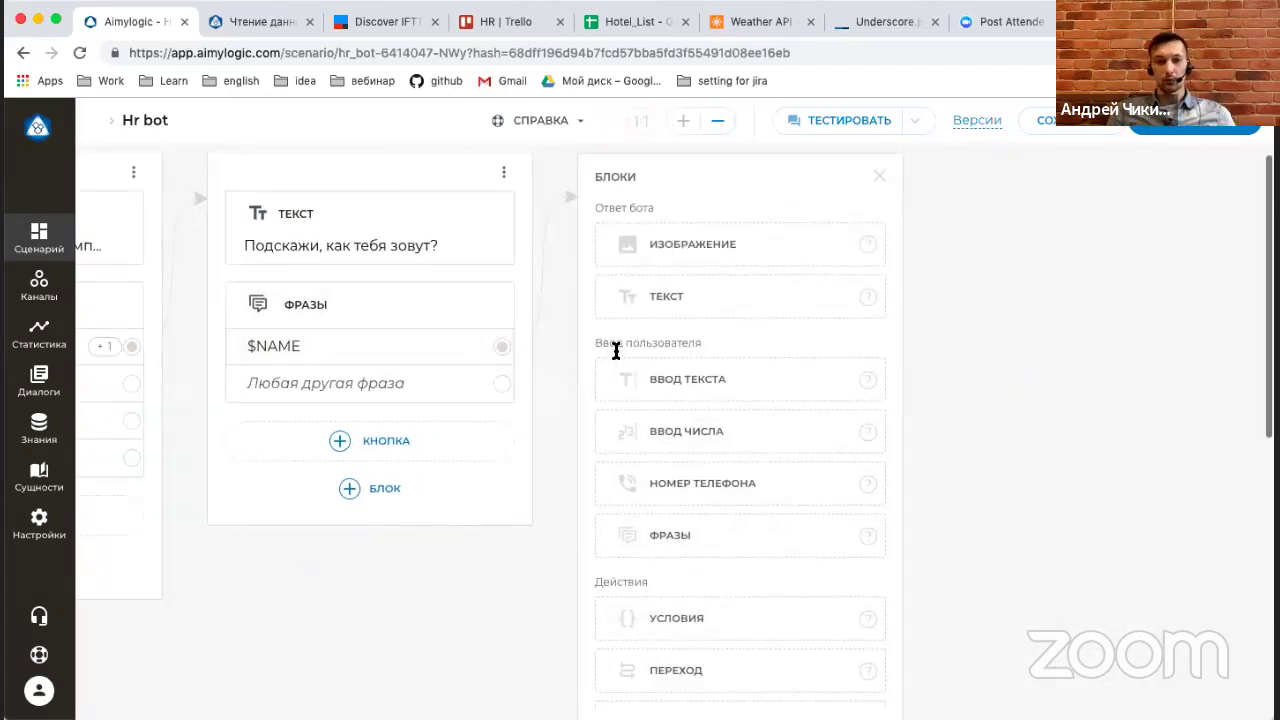
Add a Text reply asking «В какой город назначена командировка?».
click(685, 298)
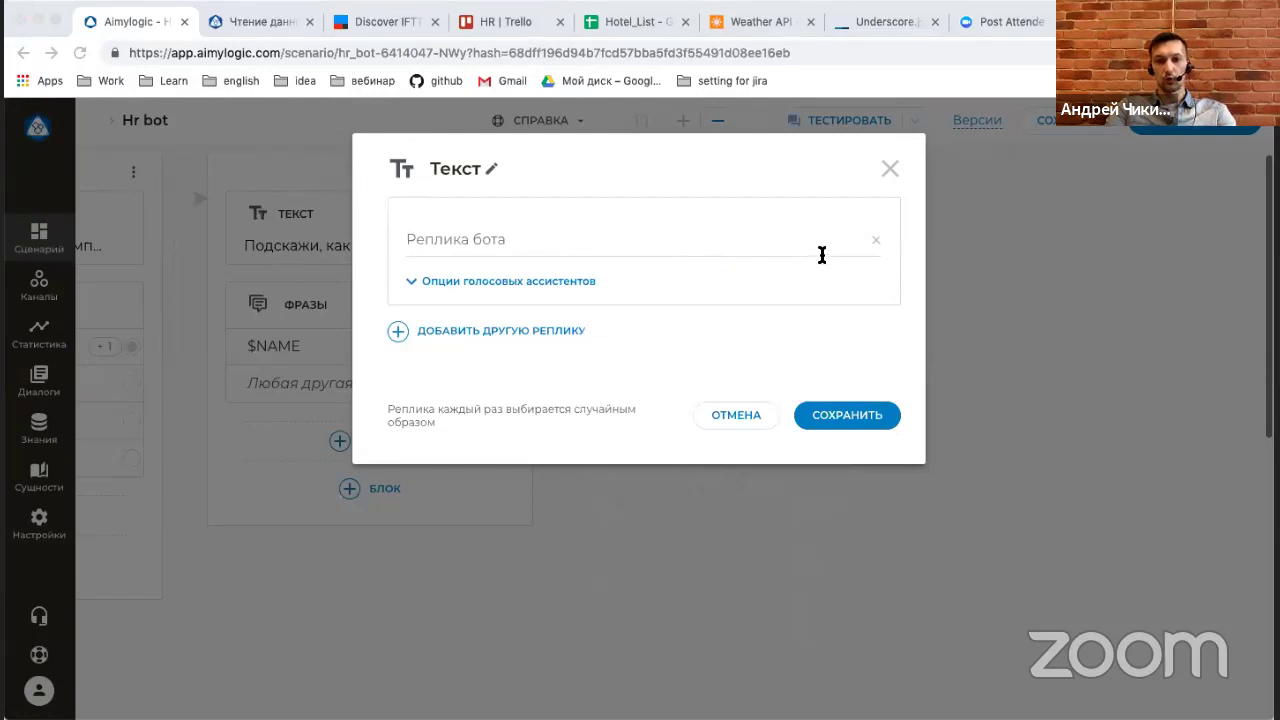
click(523, 257)
text(В какой город назначена командировка?)
click(849, 416)
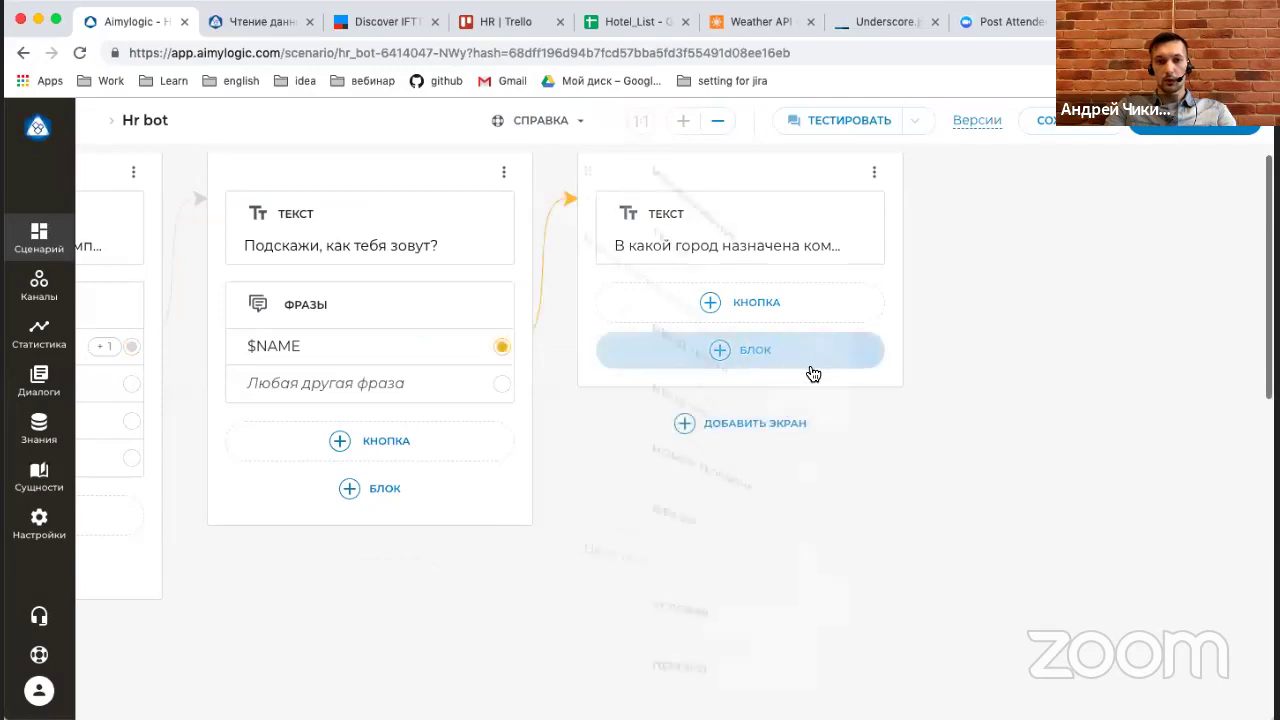
Add a Phrases block capturing the city answer as $CITY.
click(810, 371)
click(699, 556)
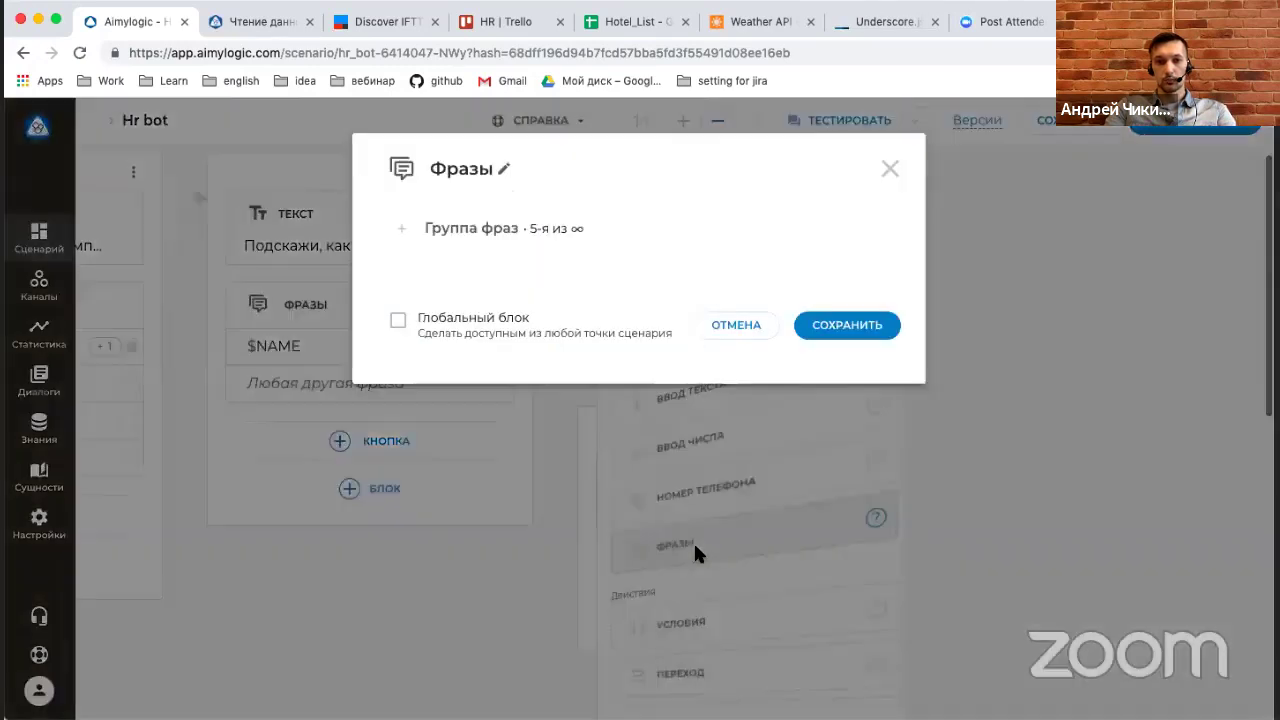
text($)
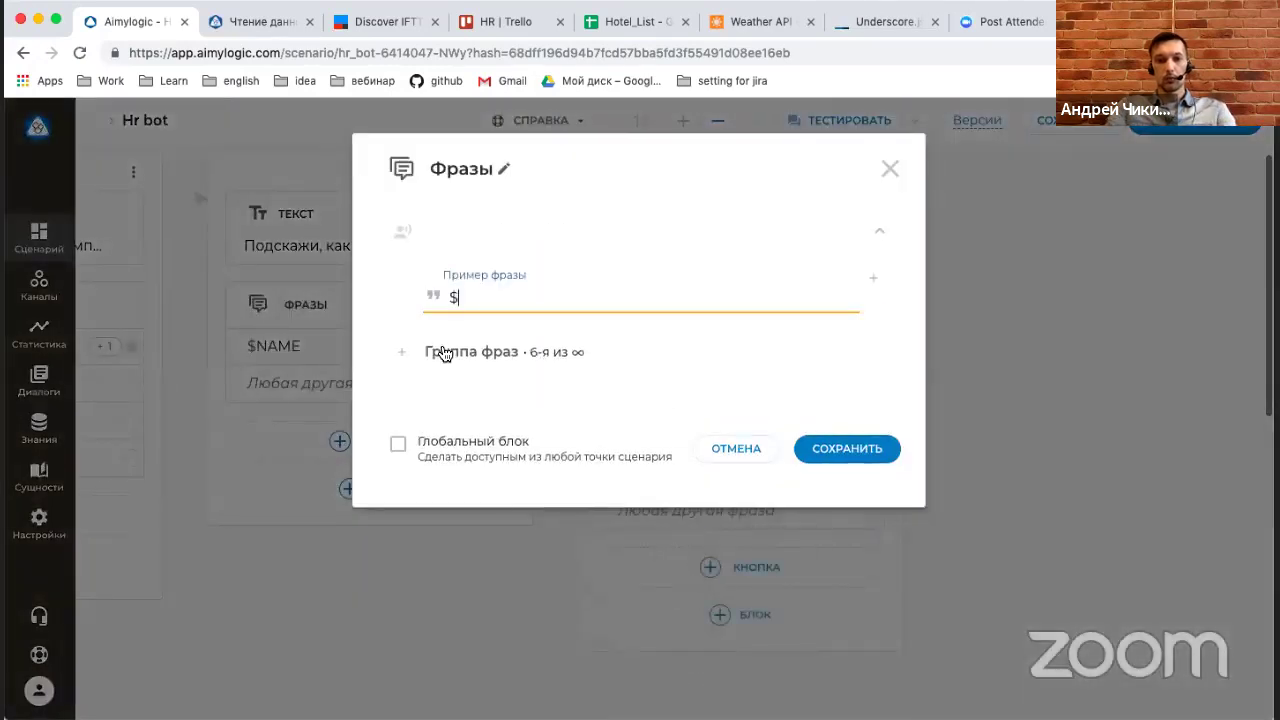
text(Cl)
text(TY)
key(BackSpace)
key(BackSpace)
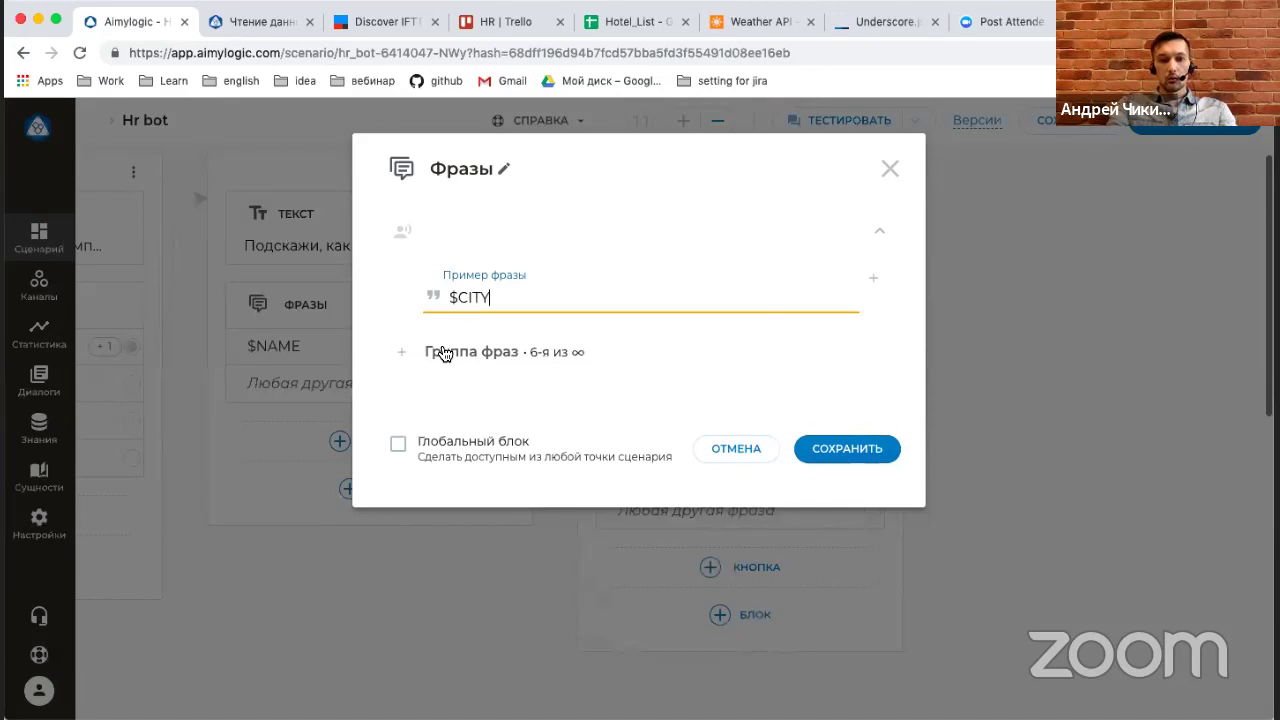
click(859, 447)
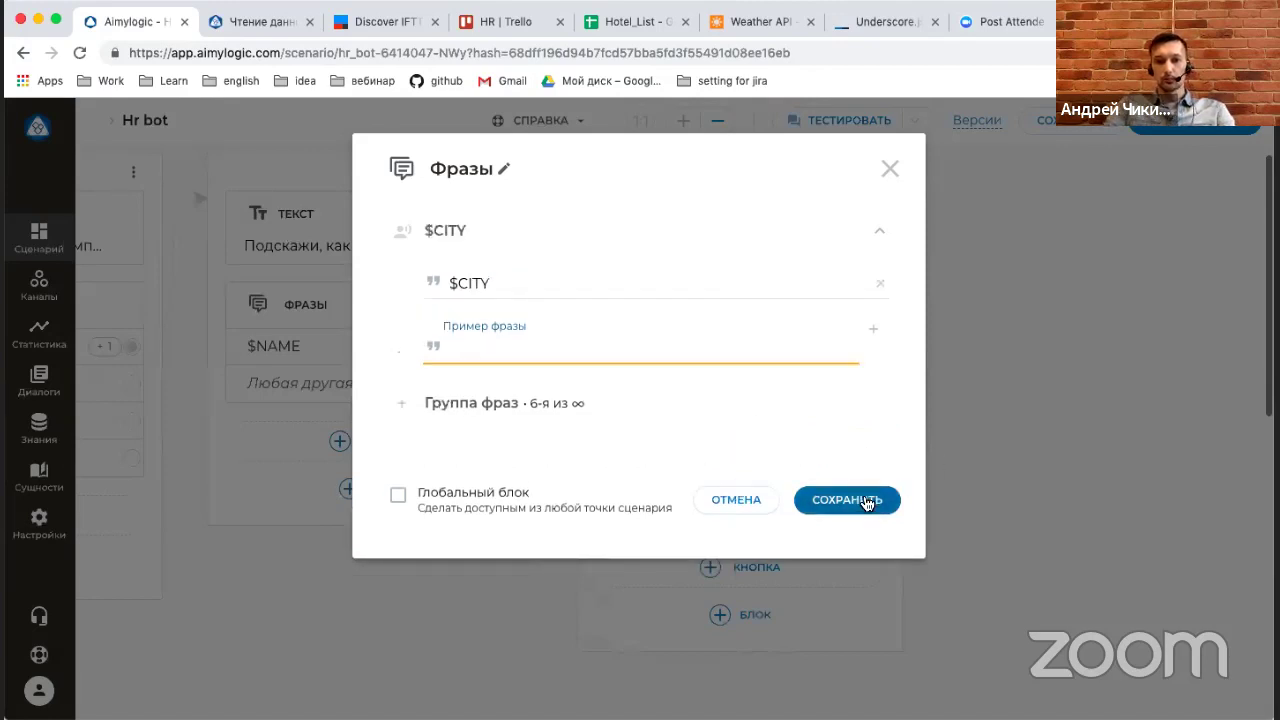
click(866, 501)
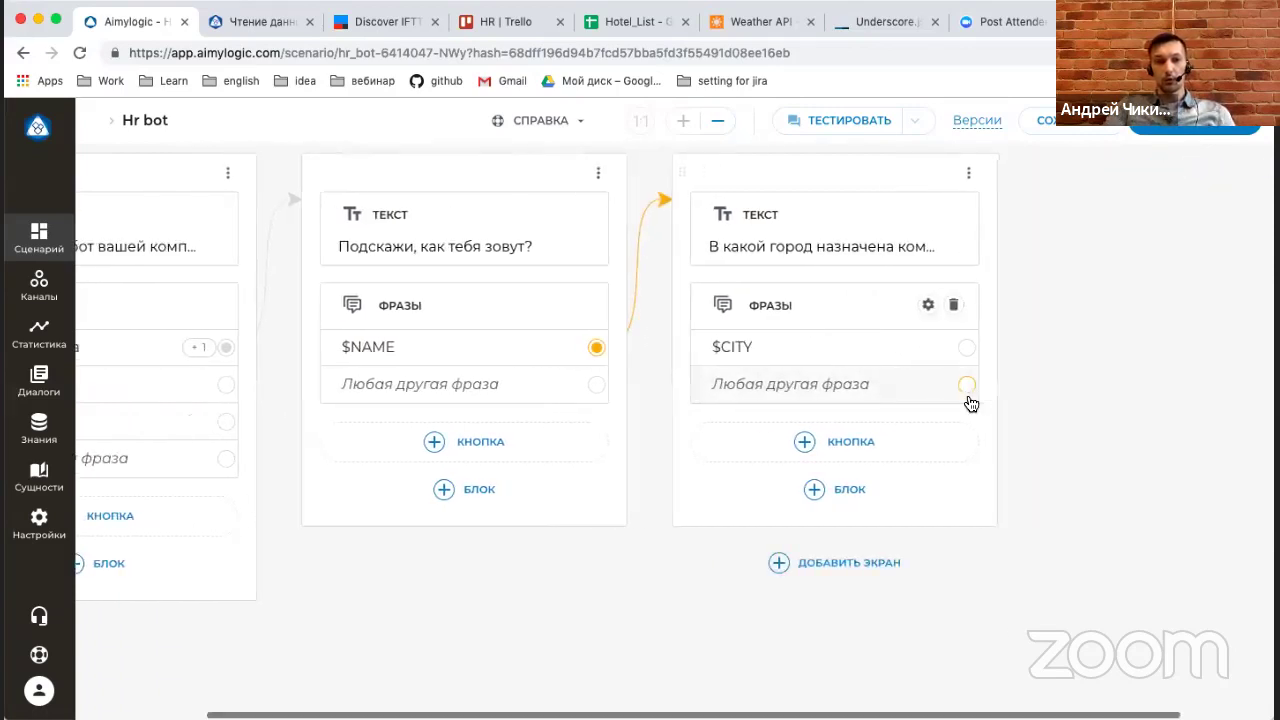
scroll(966, 403, right, 2)
Attach a GET HTTP request block to the $CITY answer, then bring up the HR Trello board.
scroll(1040, 371, right, 3)
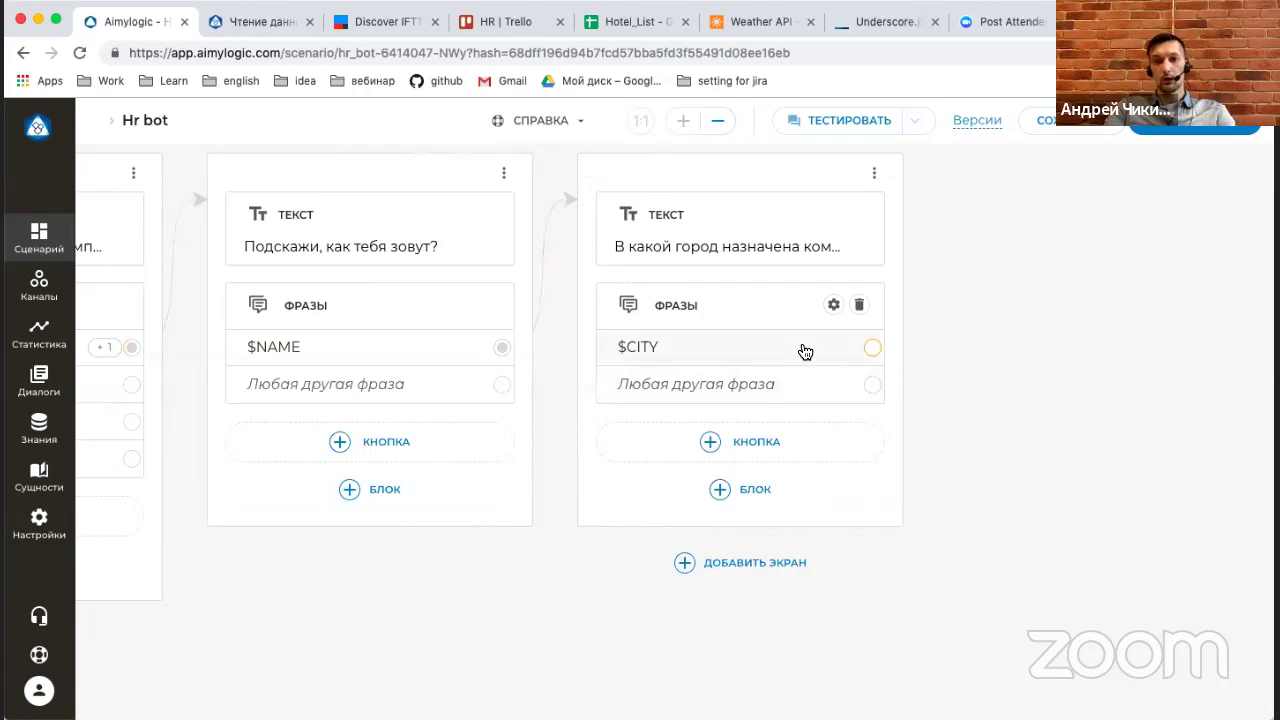
drag(872, 347, 911, 329)
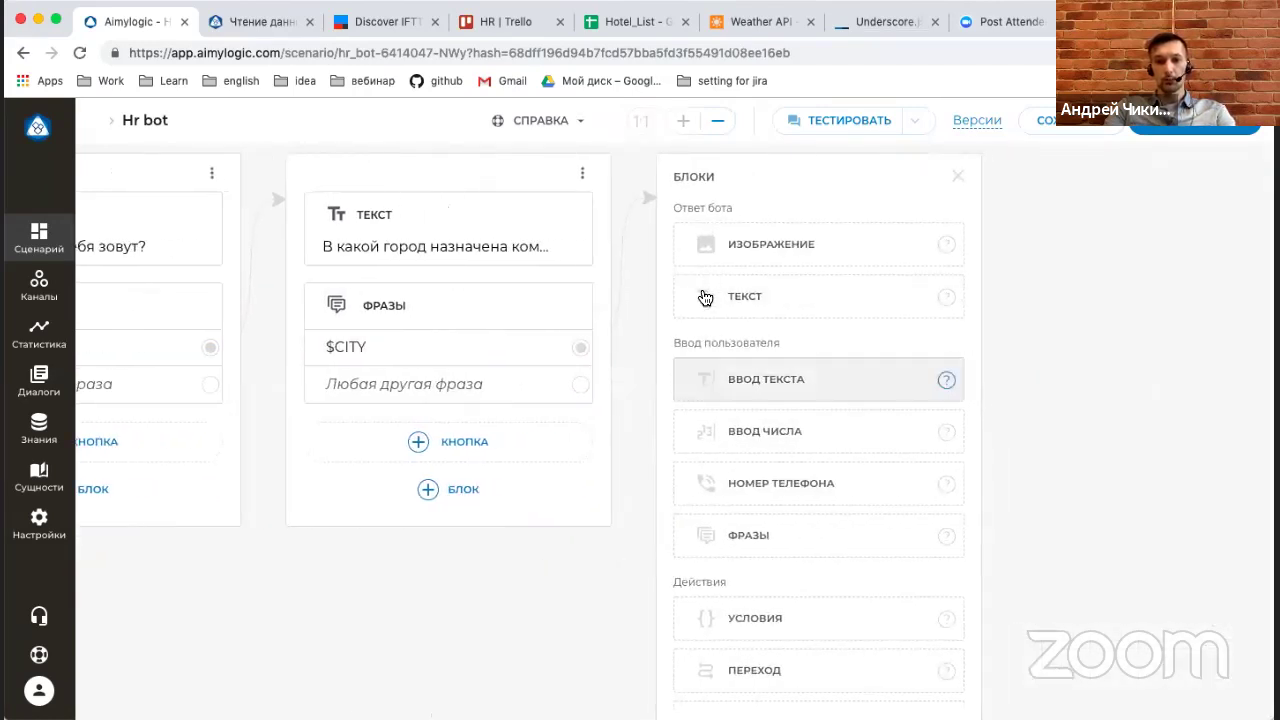
scroll(711, 417, down, 3)
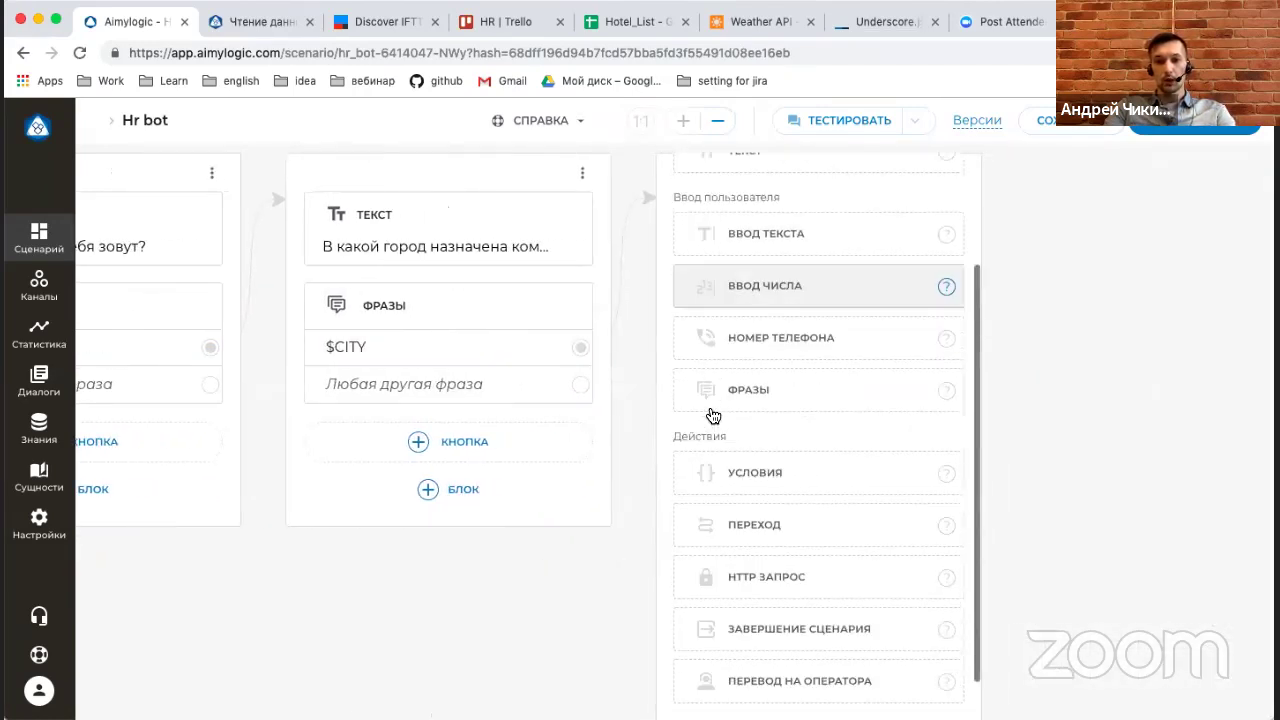
click(765, 561)
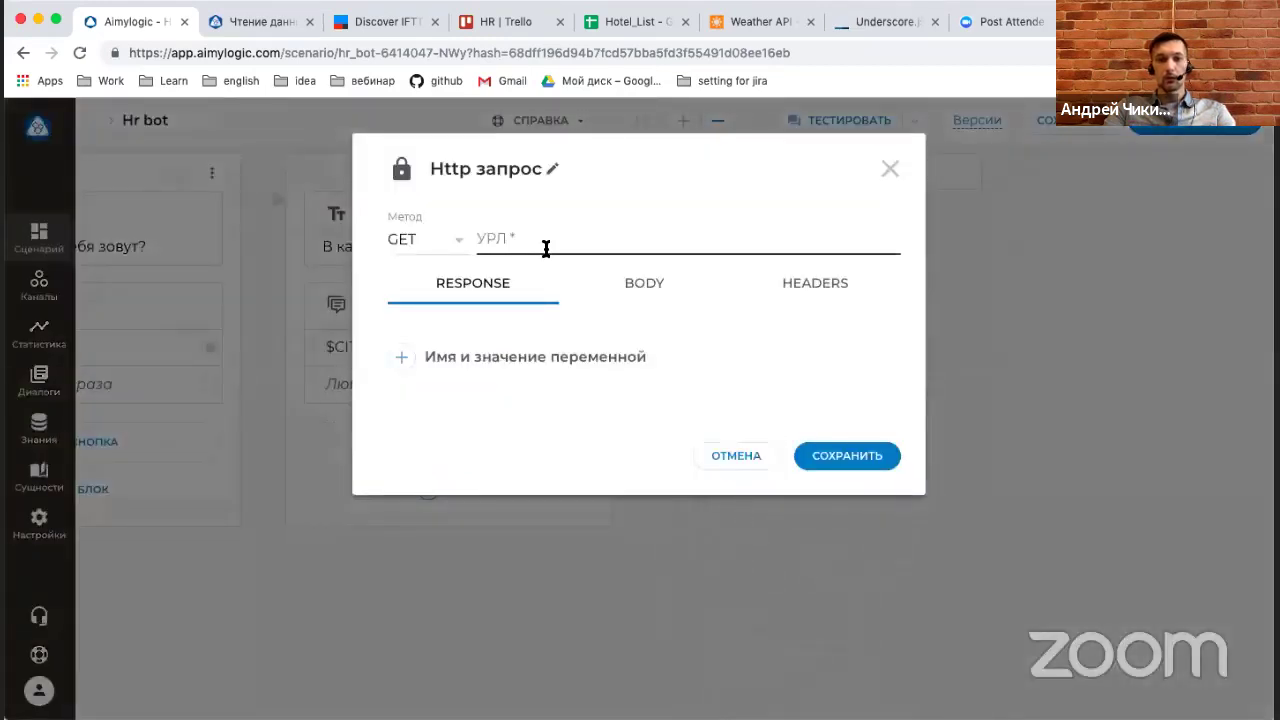
click(494, 22)
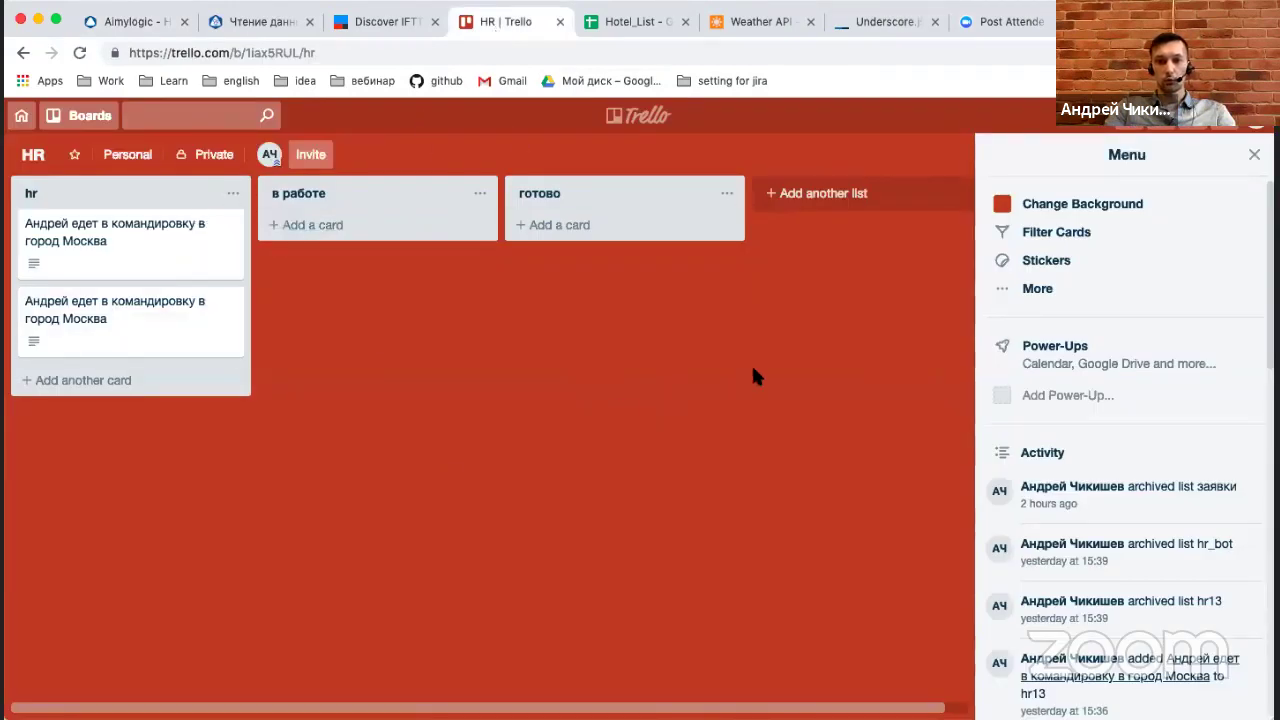
Create a new IFTTT applet with a Webhooks 'Receive a web request' trigger for event hr14.
click(369, 25)
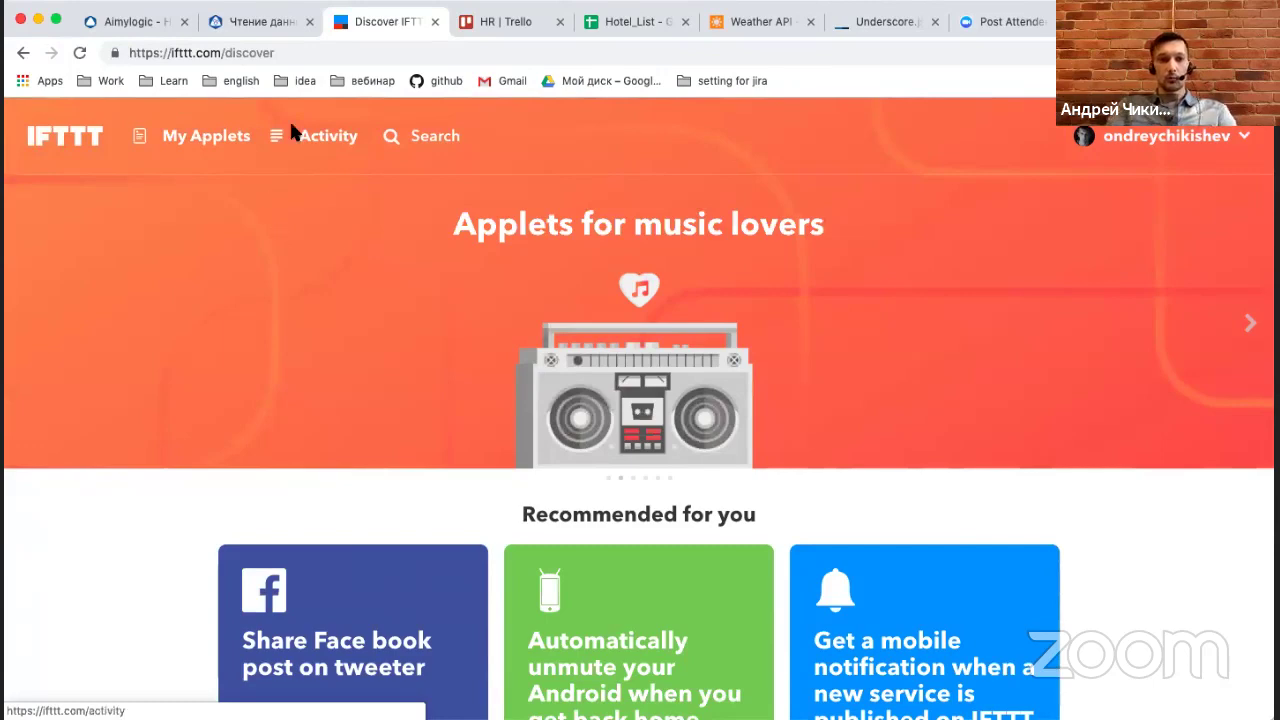
click(171, 143)
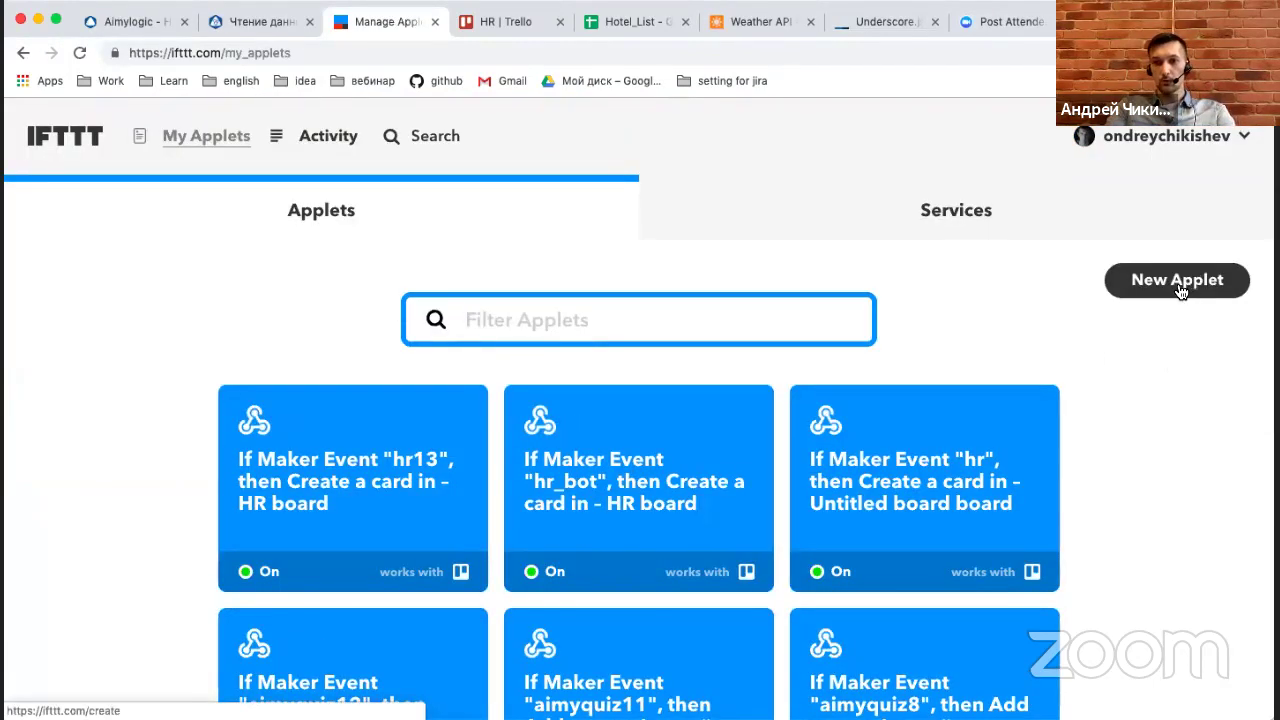
click(1179, 289)
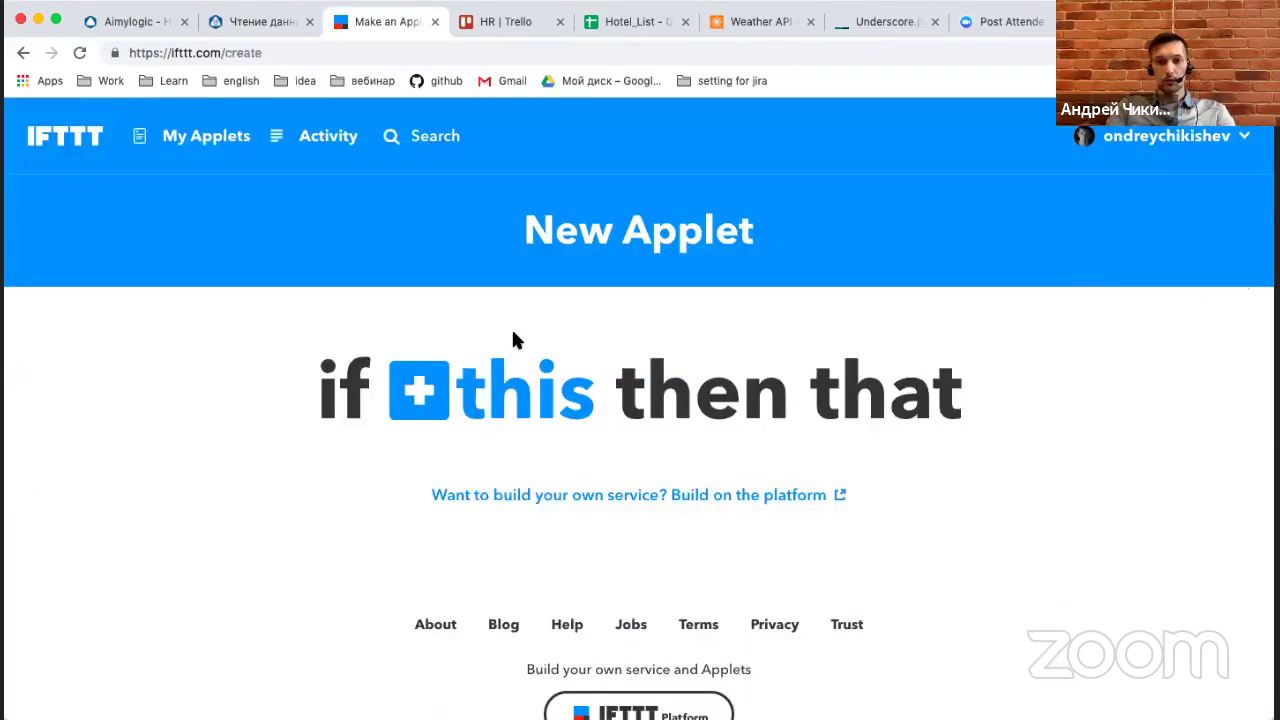
click(507, 413)
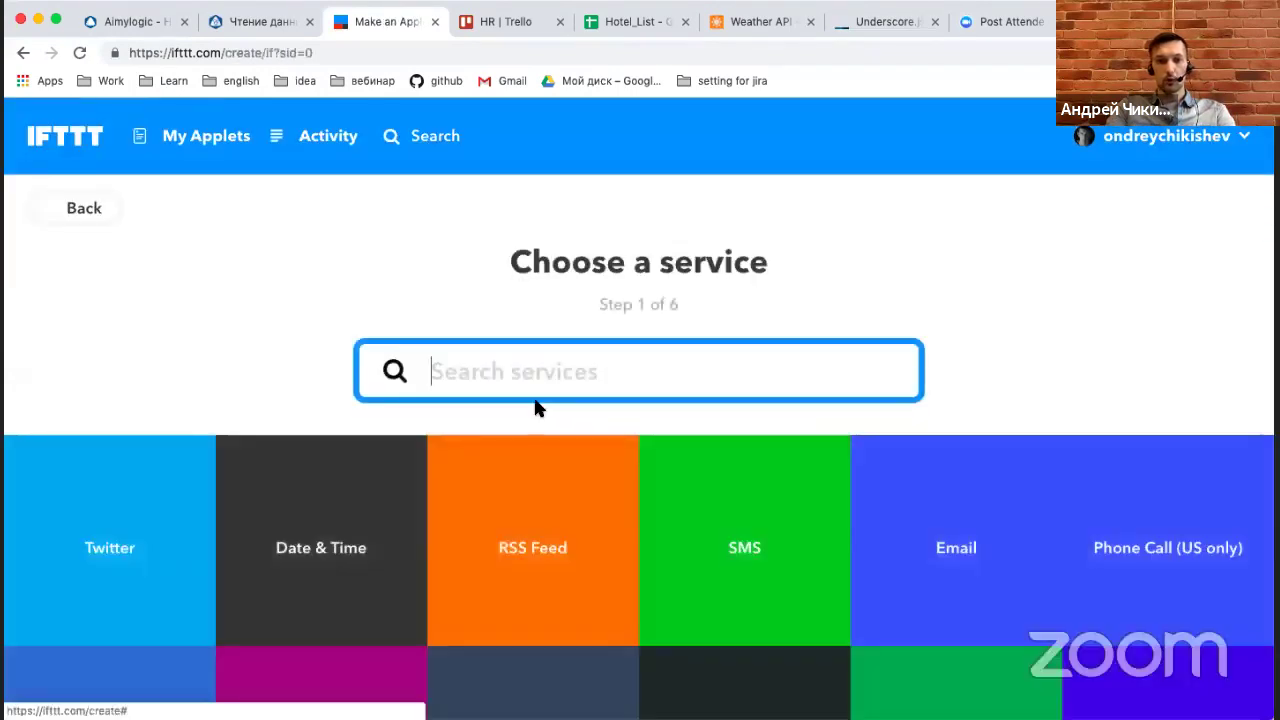
text(web)
click(675, 456)
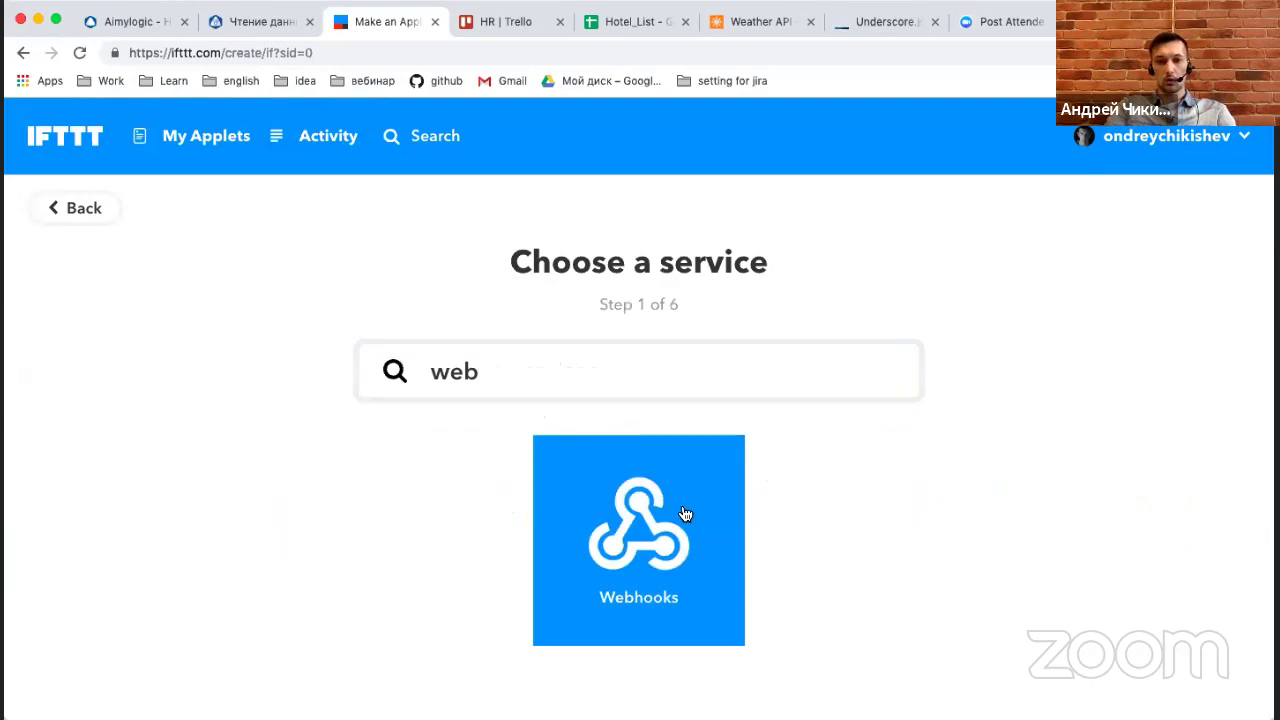
click(586, 596)
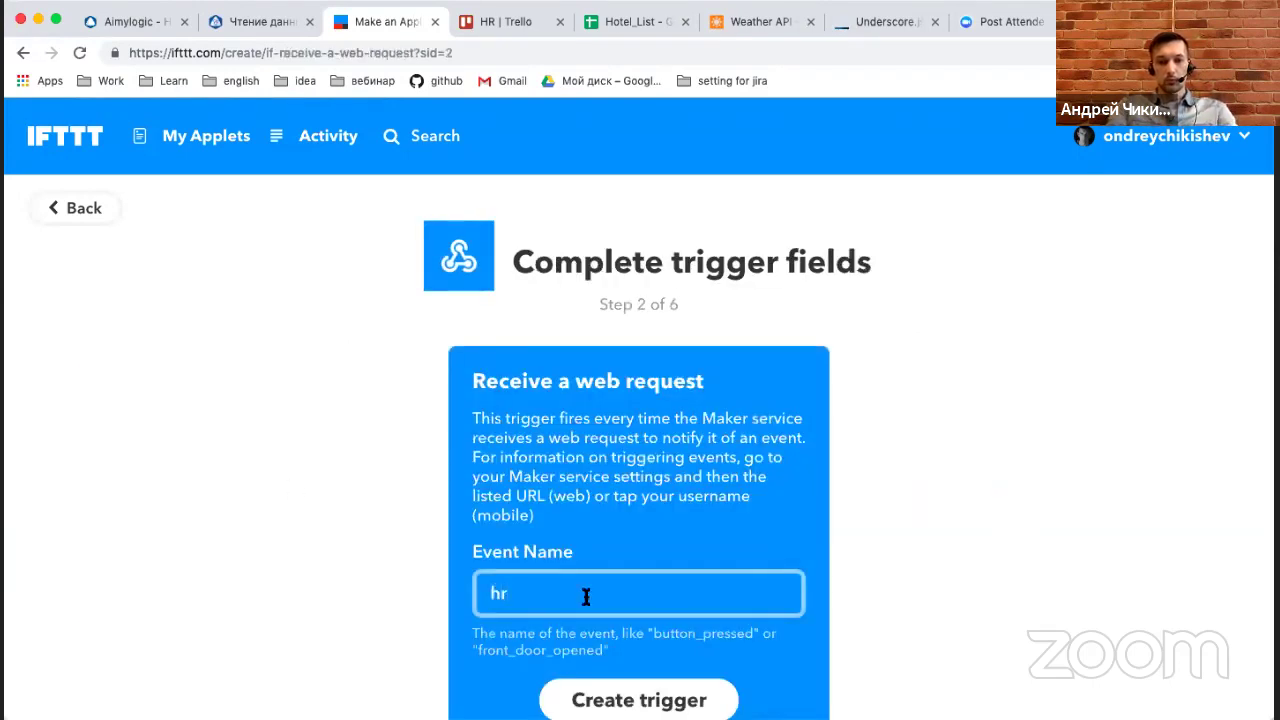
scroll(640, 580, down, 2)
click(660, 596)
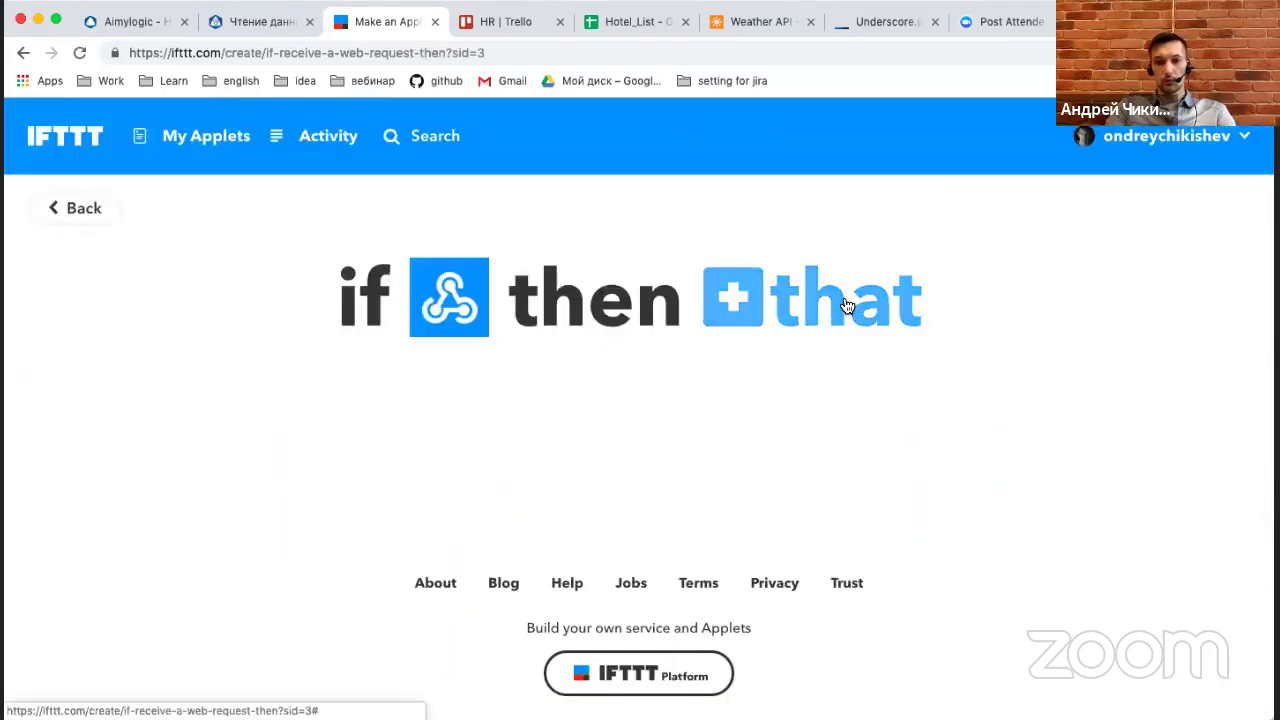
Set the applet action to Trello 'Create a card' on the HR board.
click(843, 302)
text(tre)
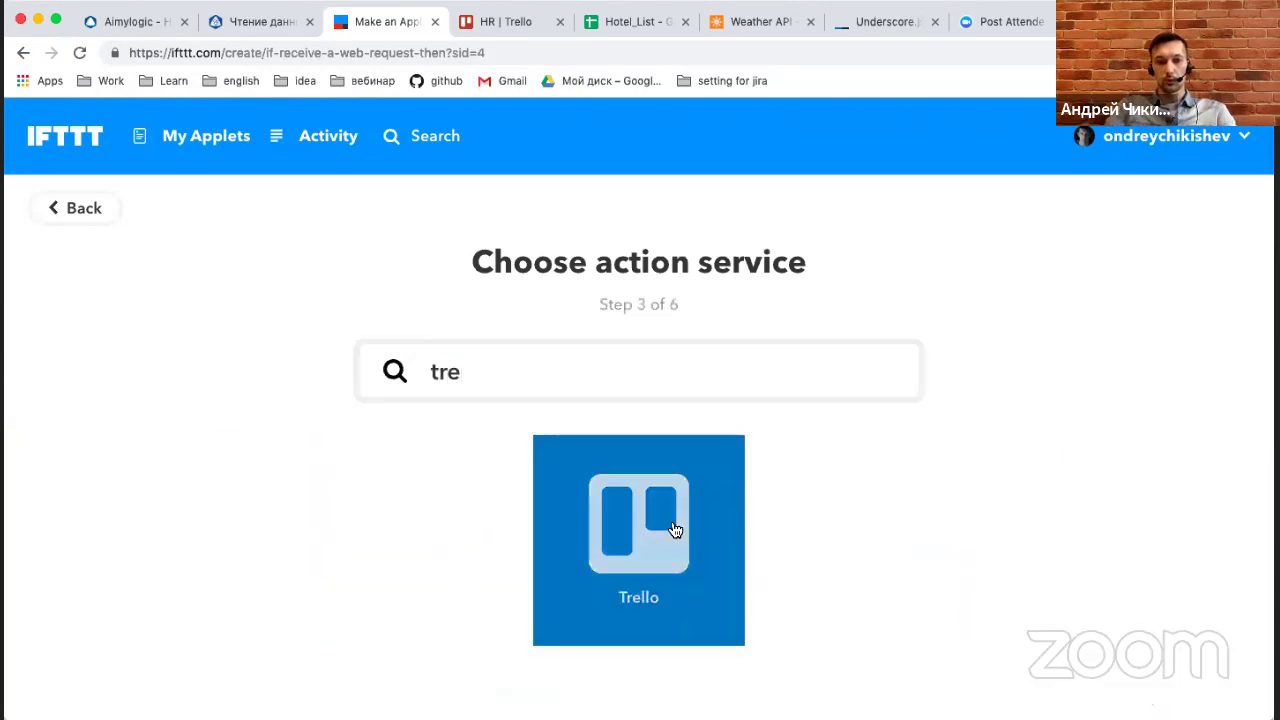
click(674, 526)
click(146, 550)
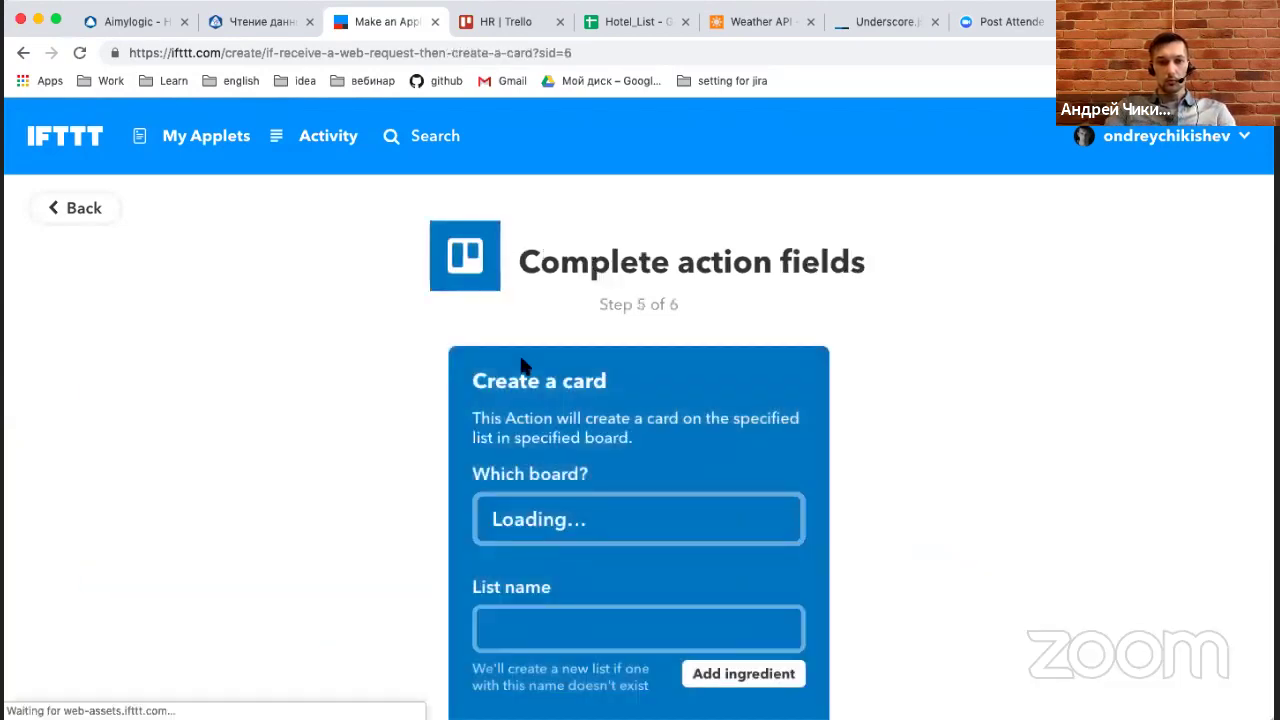
scroll(626, 552, down, 1)
click(541, 596)
scroll(541, 596, down, 1)
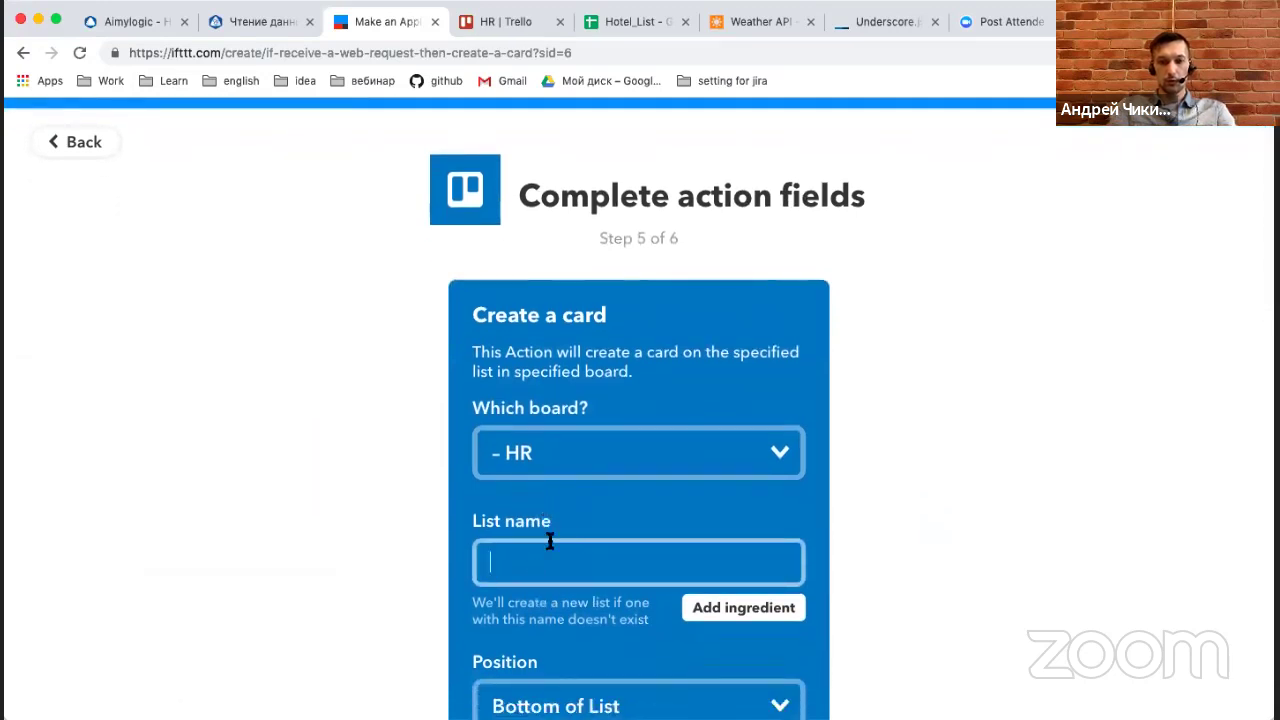
click(693, 453)
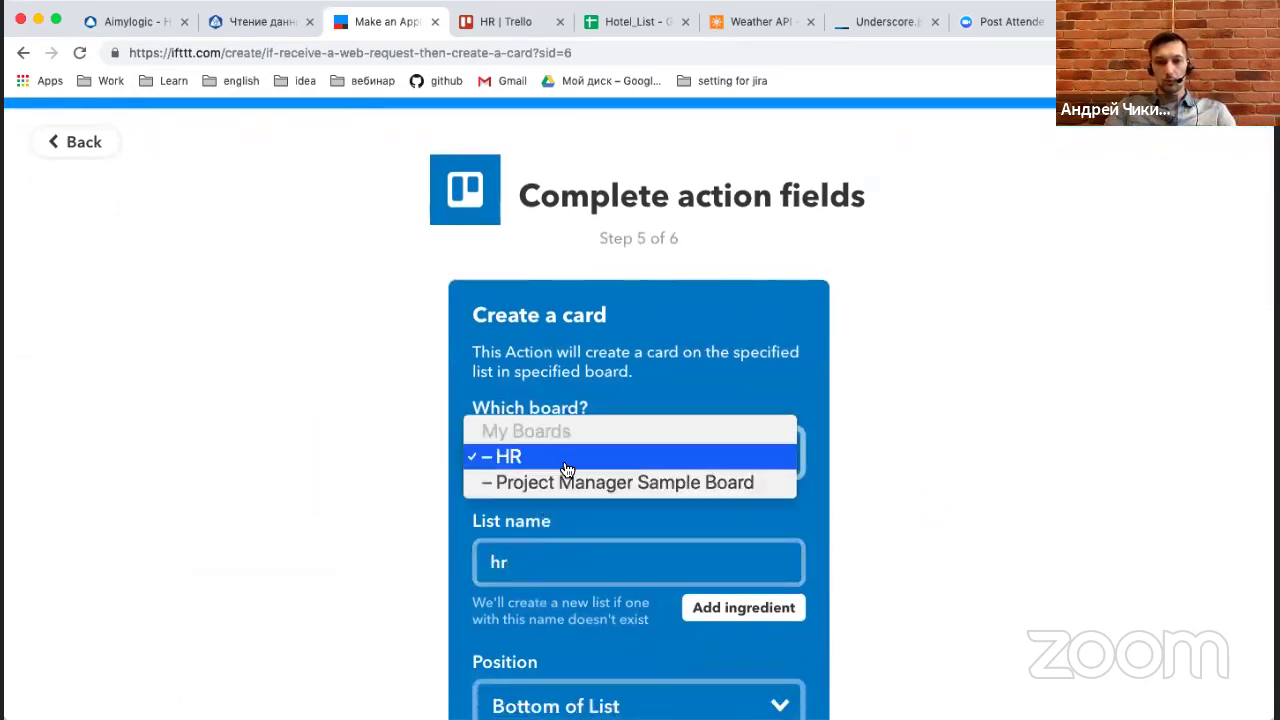
click(566, 484)
click(546, 460)
click(510, 431)
scroll(557, 502, down, 2)
scroll(560, 515, down, 5)
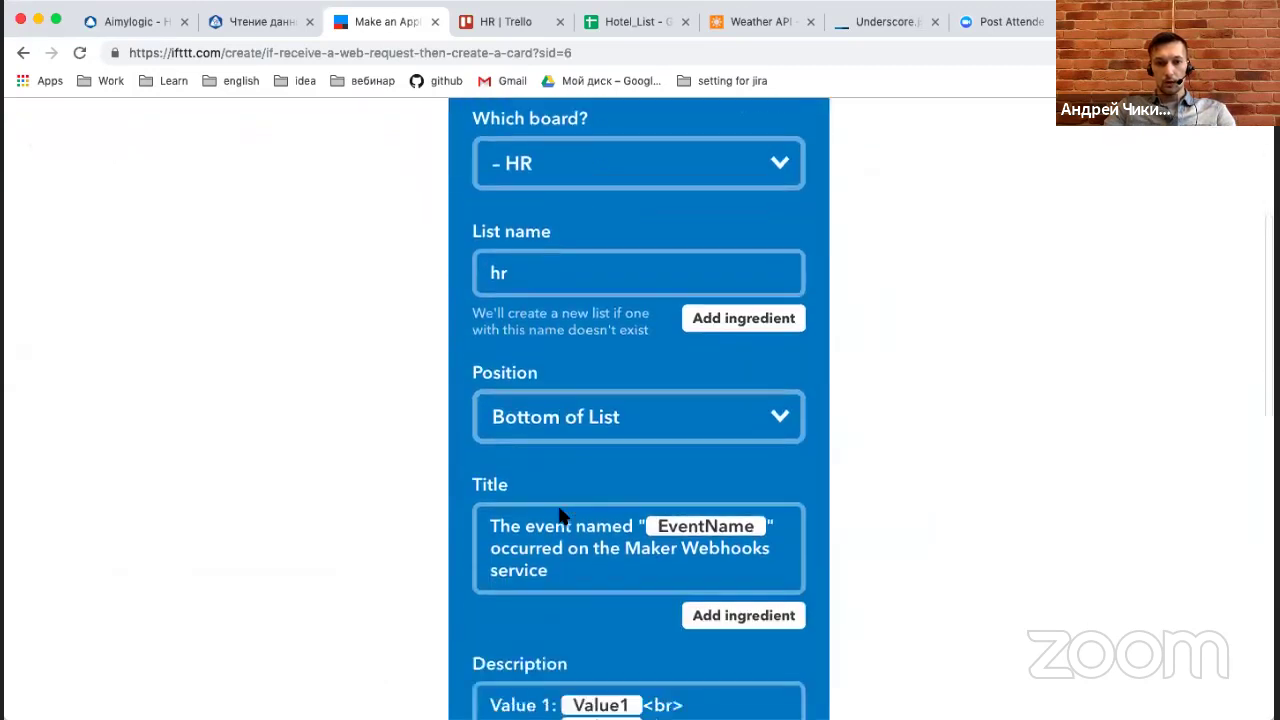
Set the card title to Value1, save the action and finish the applet.
click(544, 488)
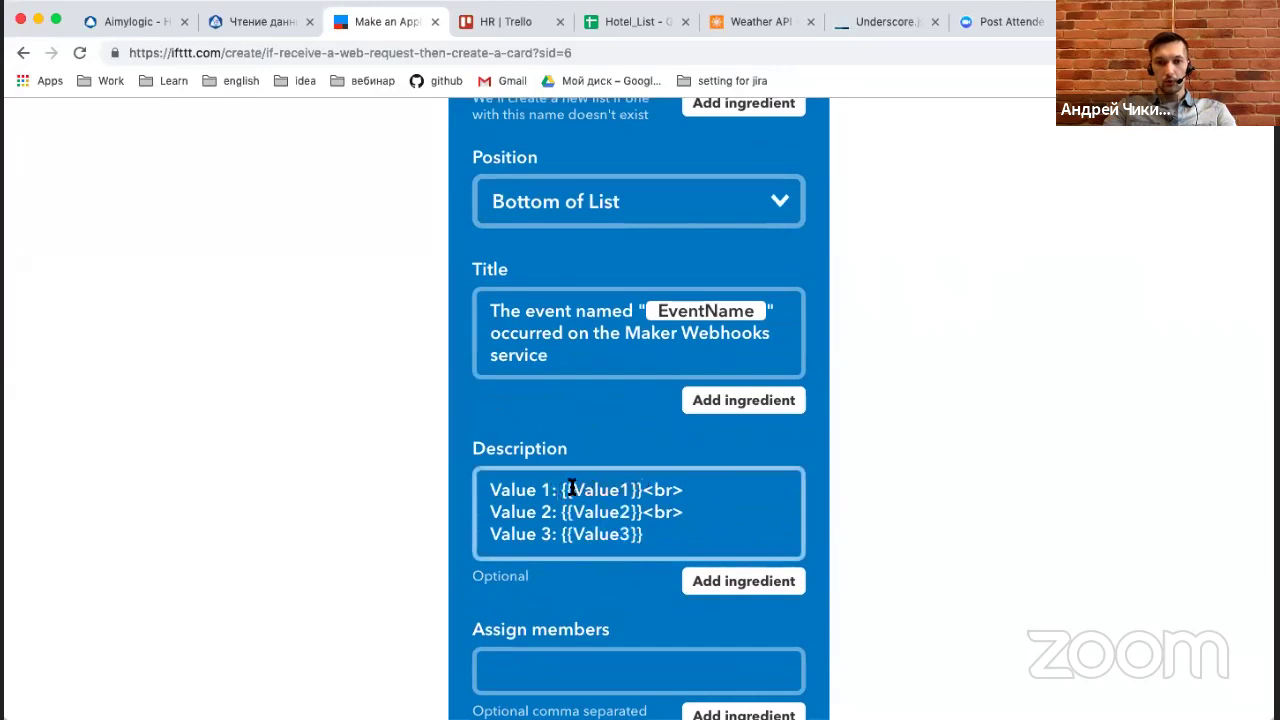
click(562, 333)
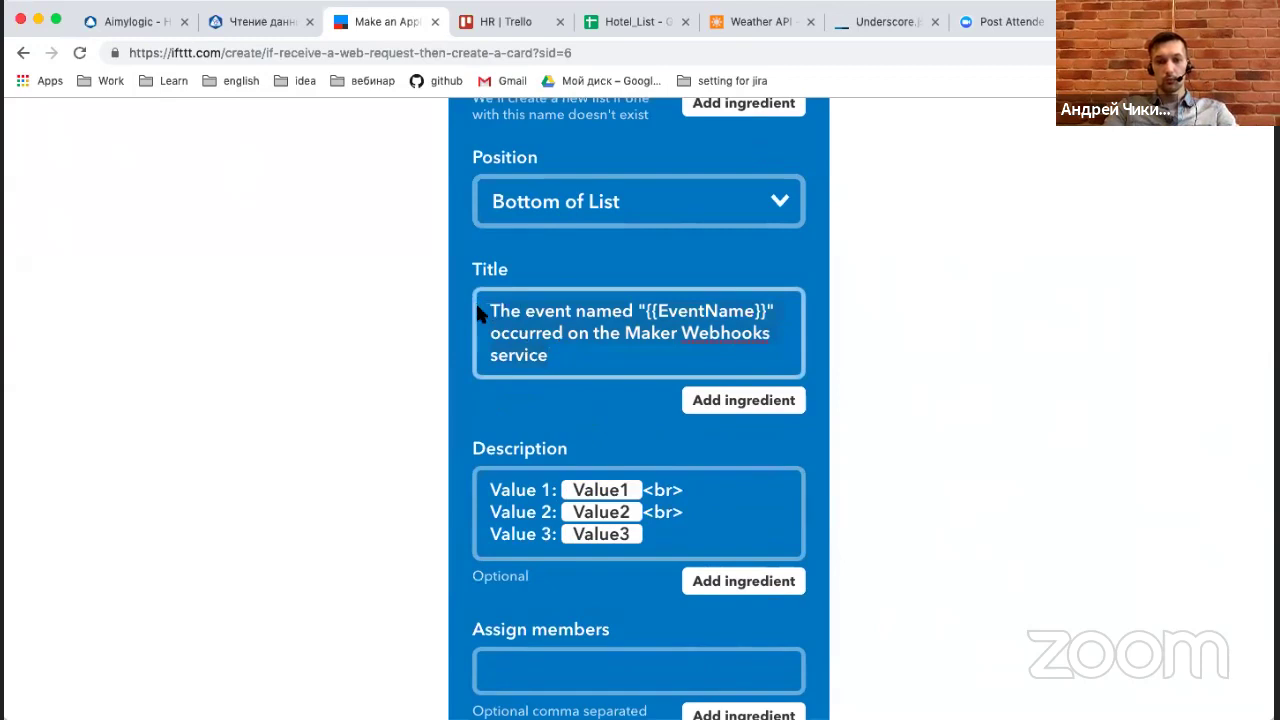
key(ctrl+a)
text({{Value1}})
click(607, 388)
scroll(737, 437, down, 5)
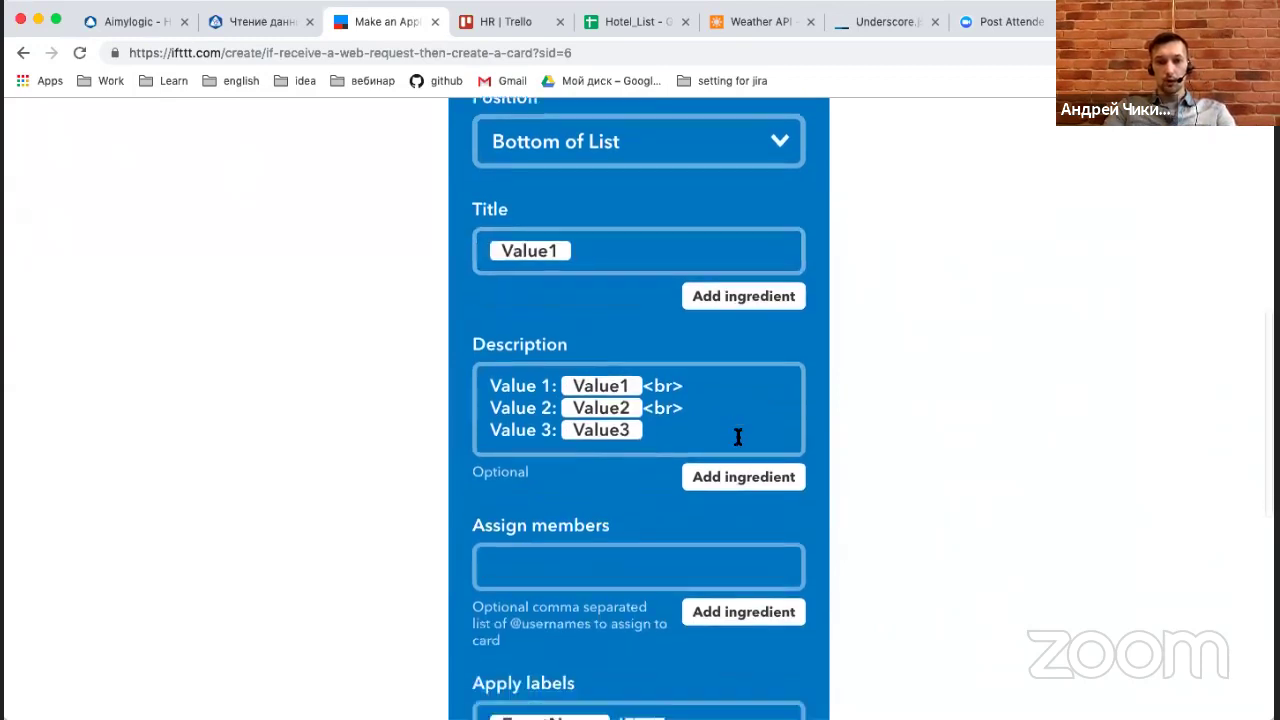
scroll(737, 440, down, 2)
scroll(665, 378, down, 3)
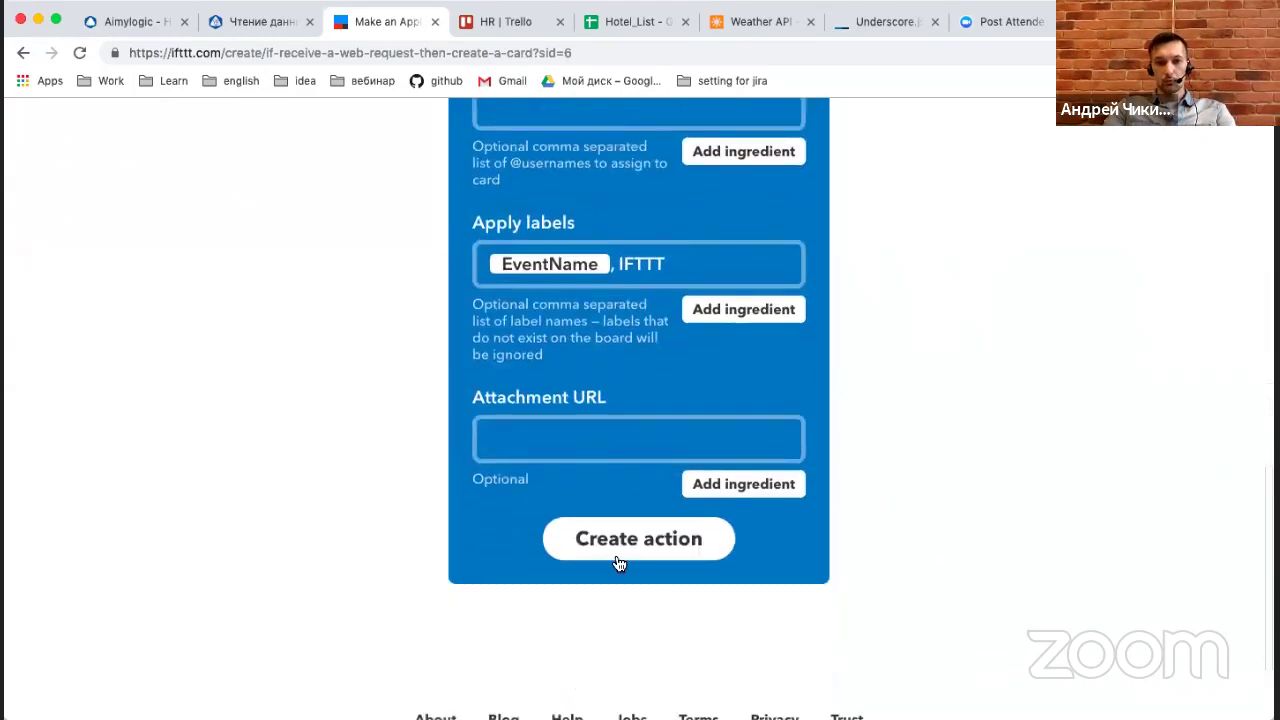
click(648, 548)
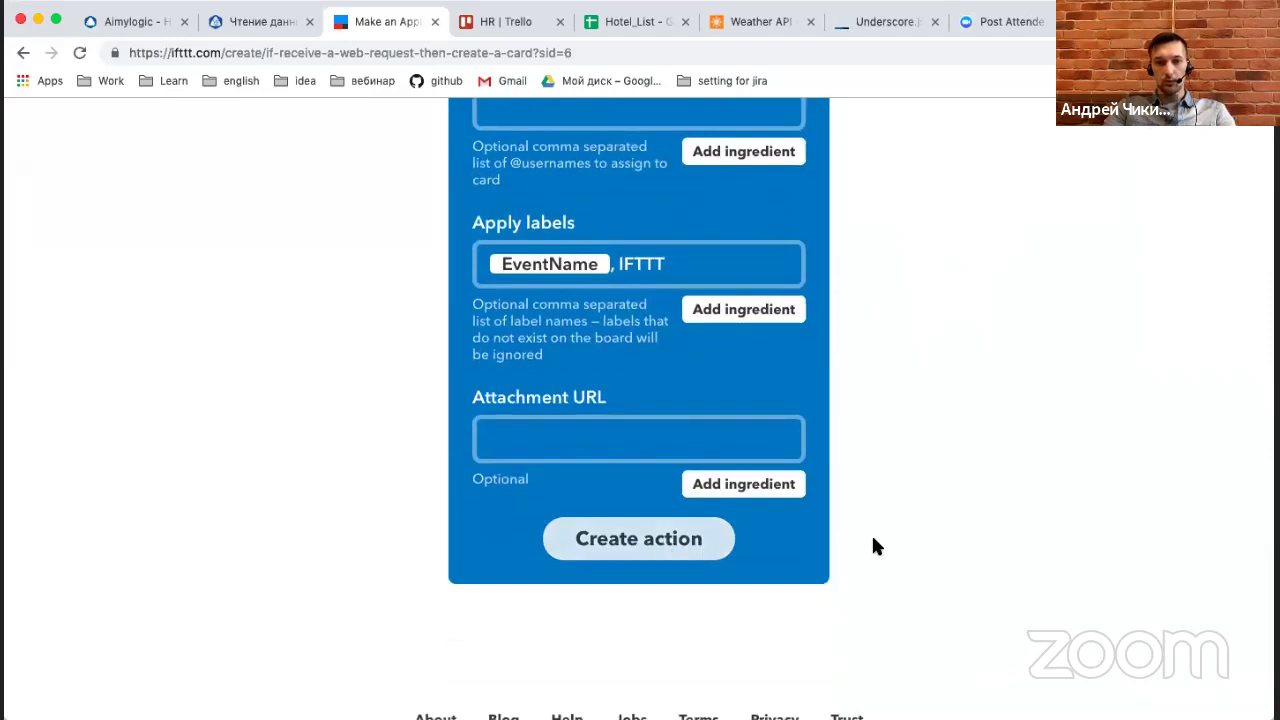
scroll(871, 412, down, 5)
click(680, 548)
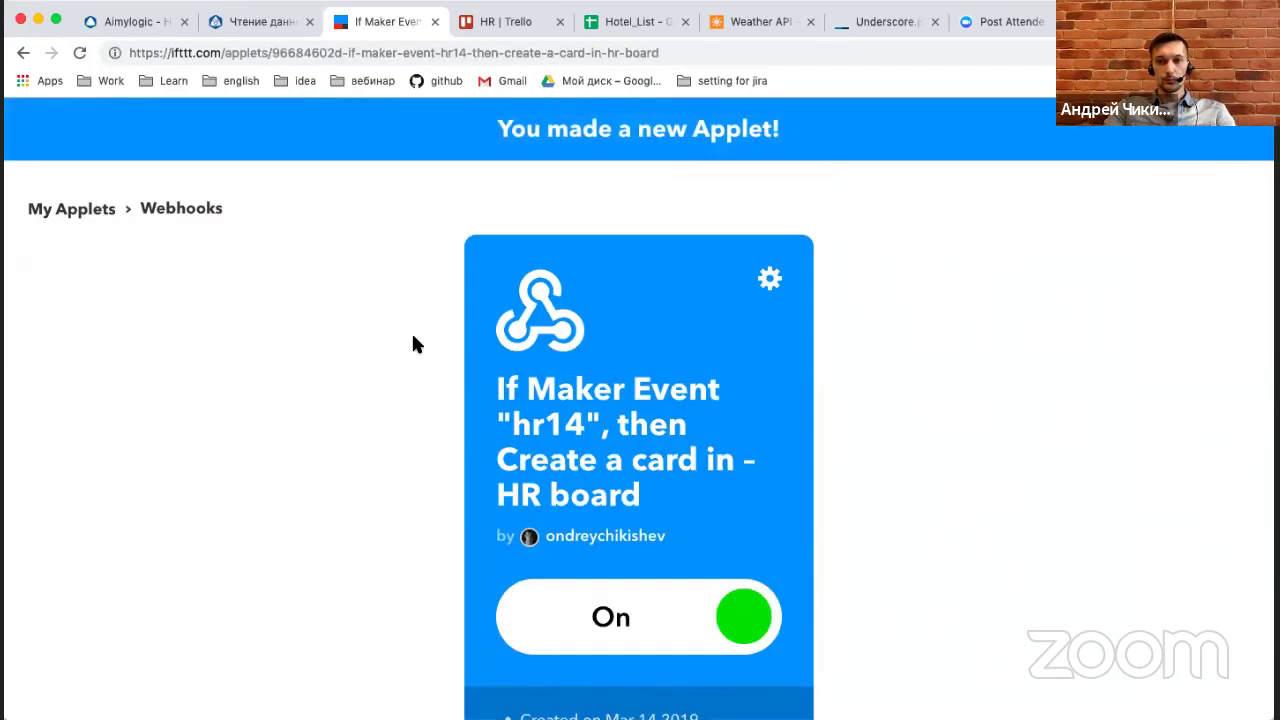
Open the Webhooks service settings and load the personal webhook URL in a new tab.
click(430, 131)
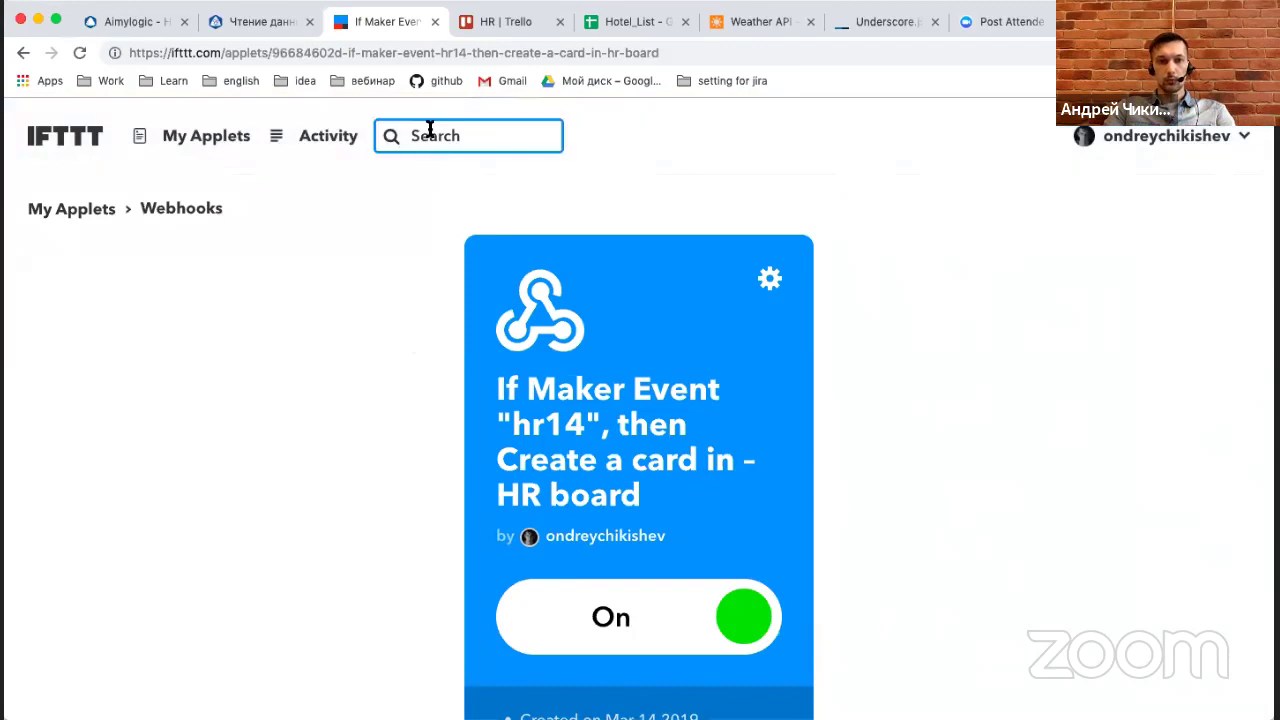
text(web)
key(Return)
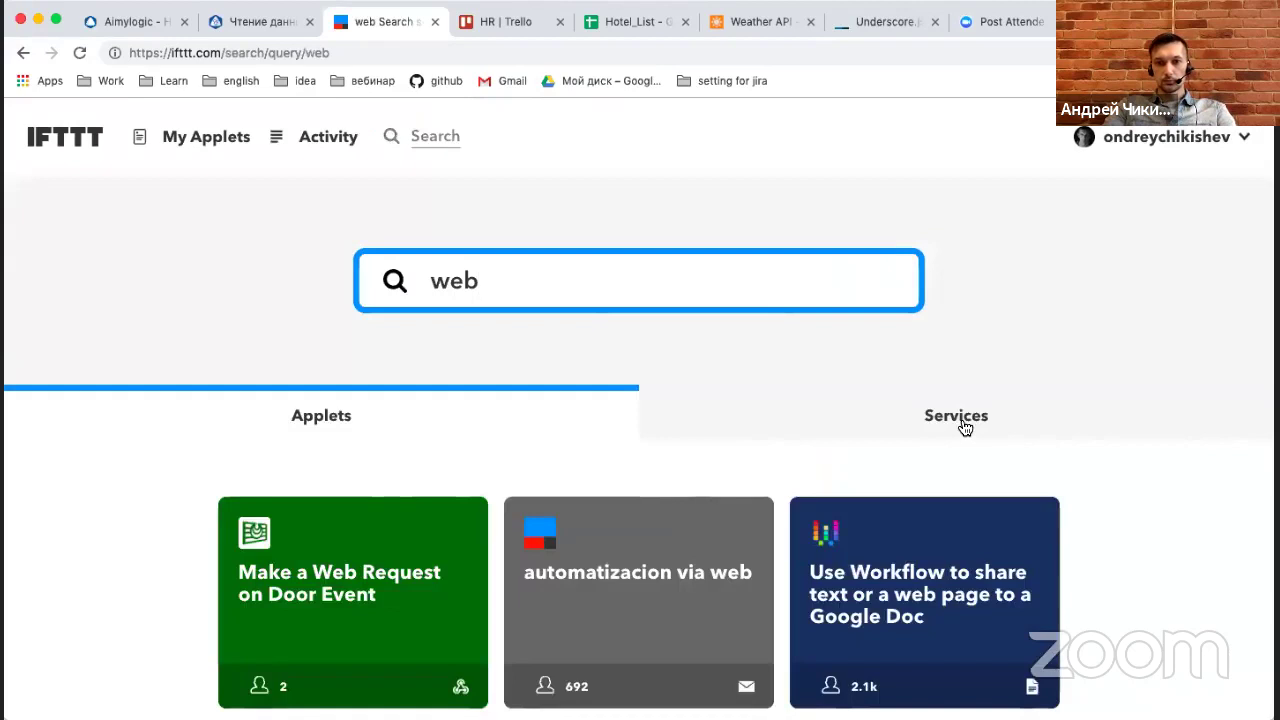
click(958, 426)
click(60, 612)
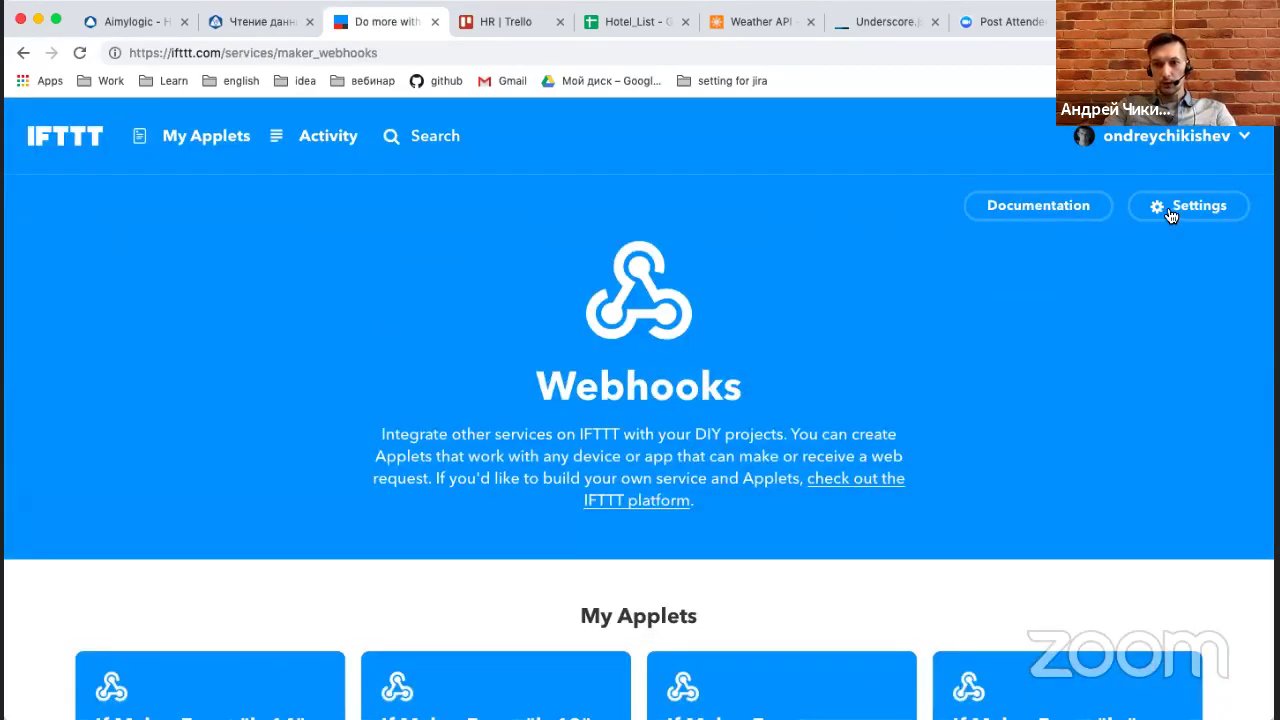
click(1170, 214)
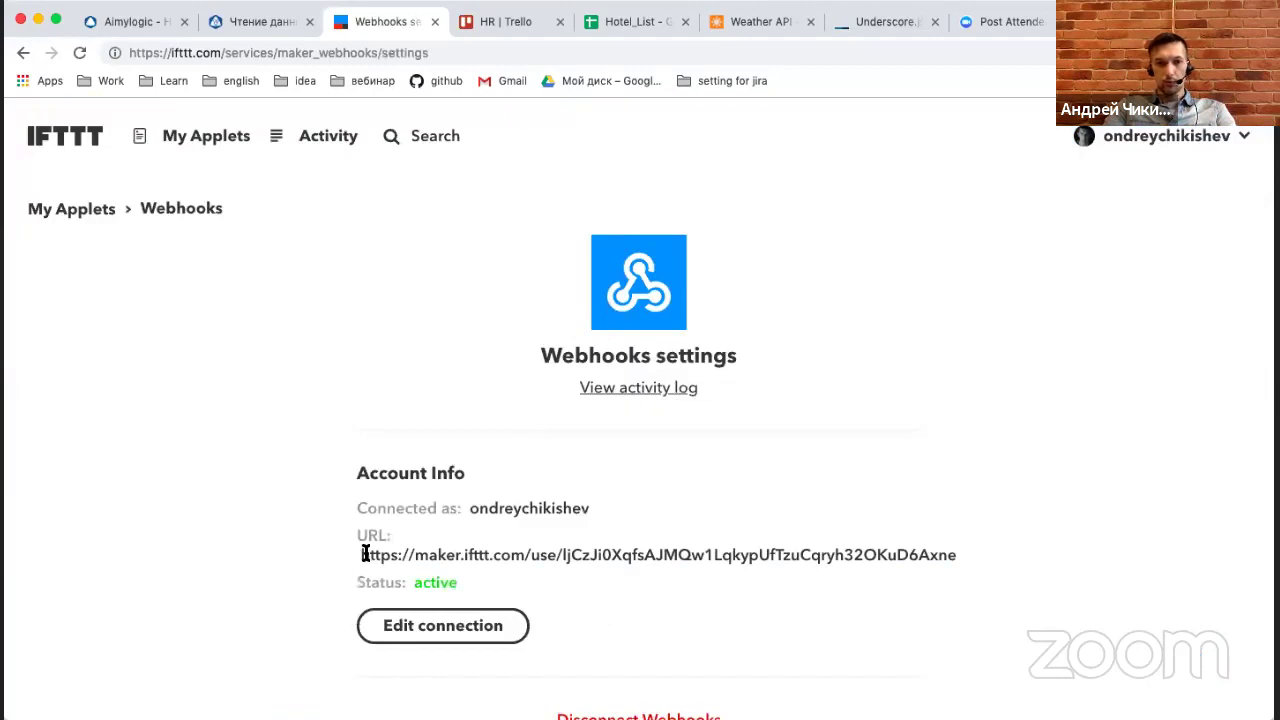
drag(363, 555, 955, 560)
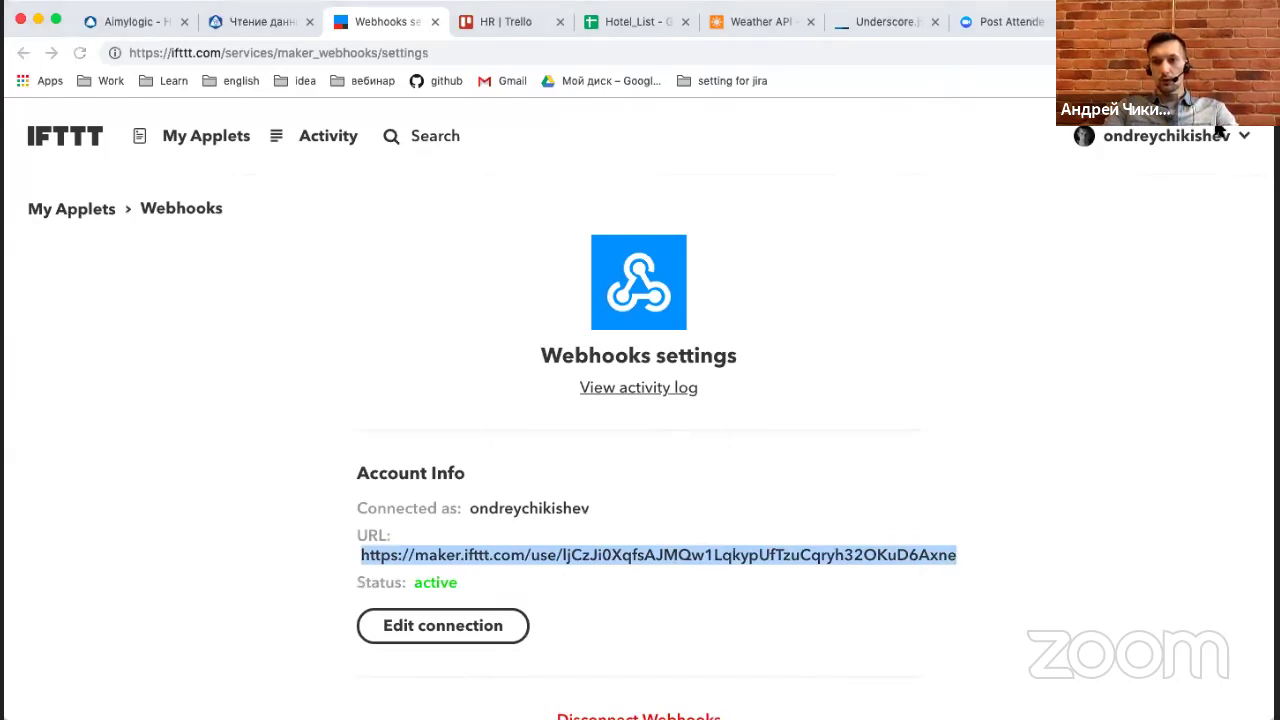
key(ctrl+c)
key(ctrl+t)
key(ctrl+v)
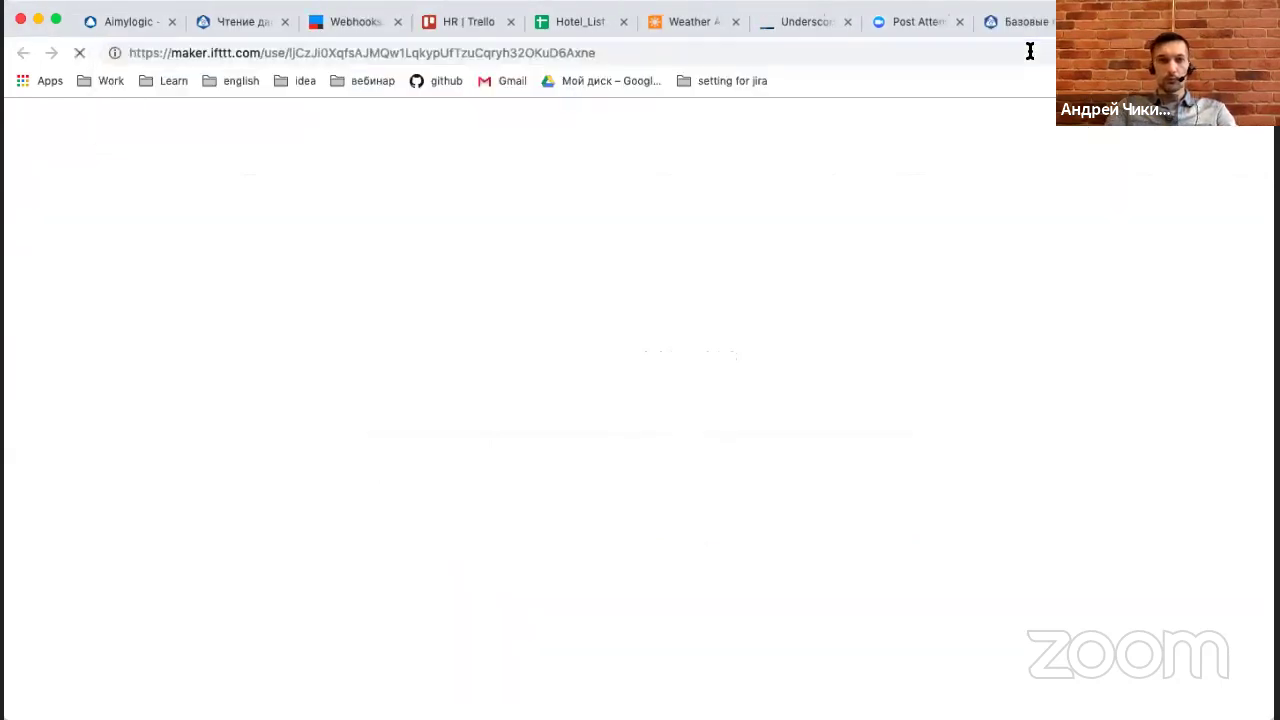
key(Return)
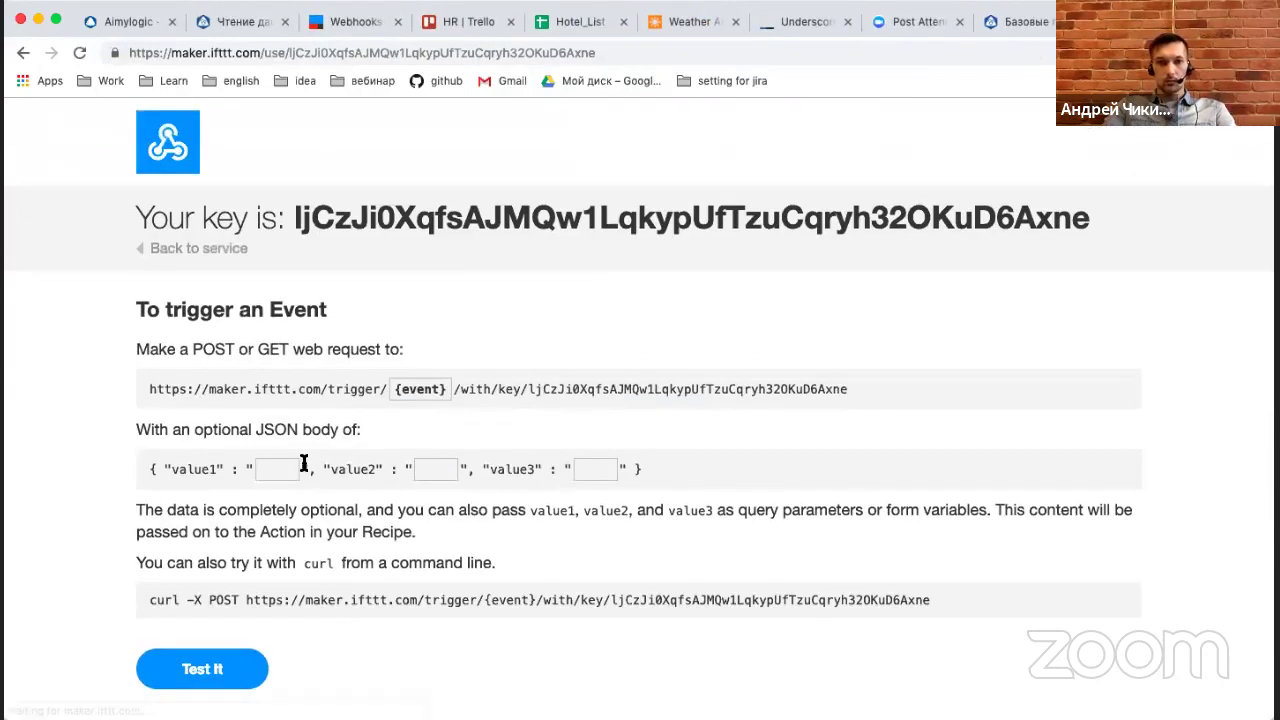
Fire a test hr14 event with value1 set to 1.
click(420, 389)
text(hr14)
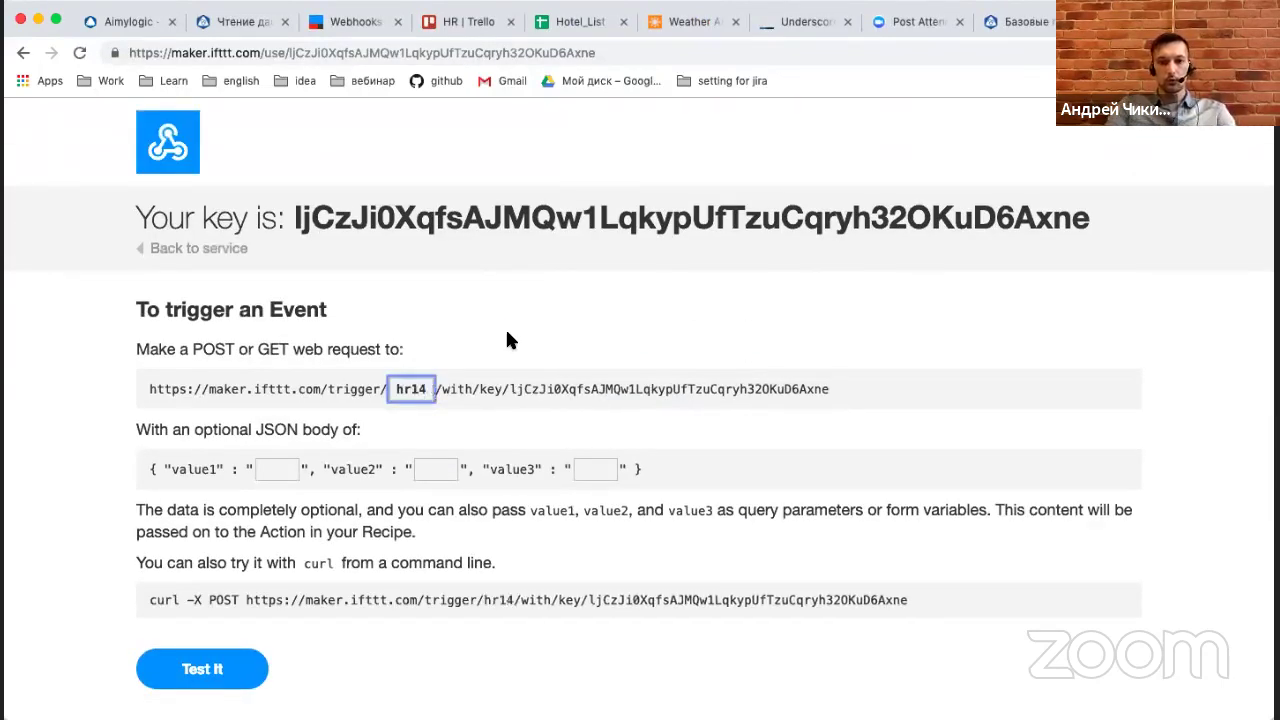
click(281, 472)
text(1)
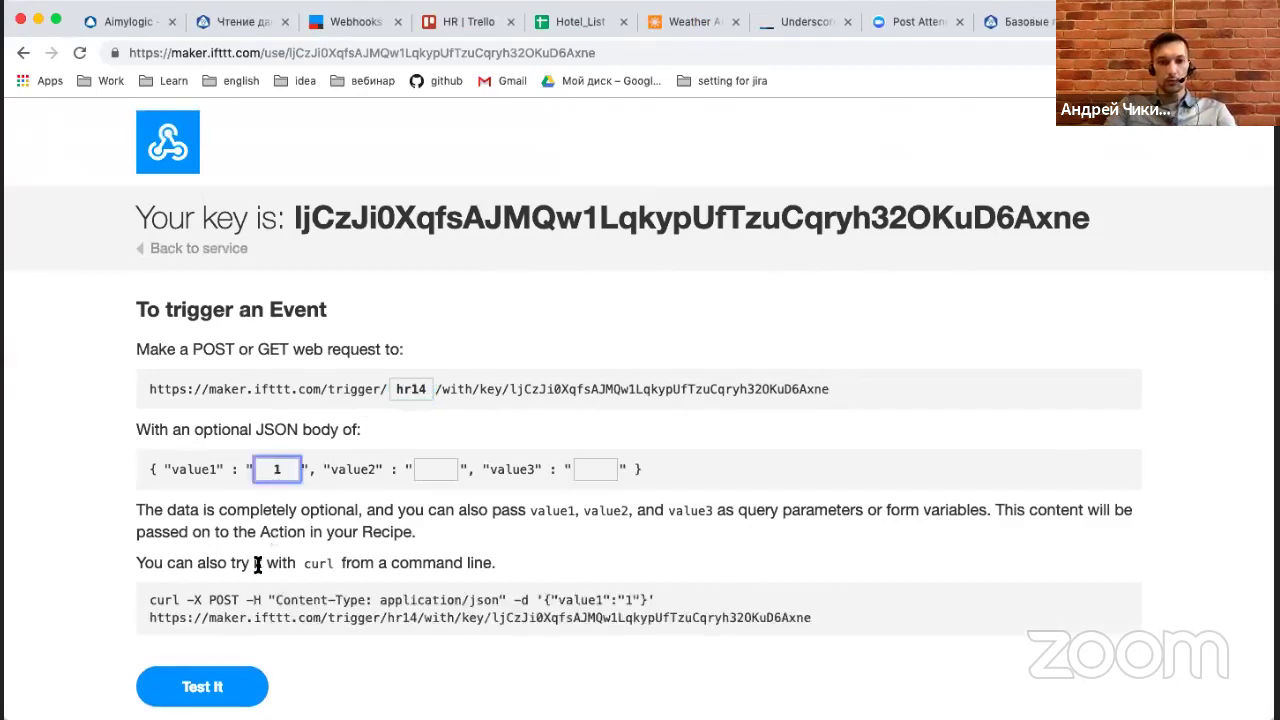
click(226, 690)
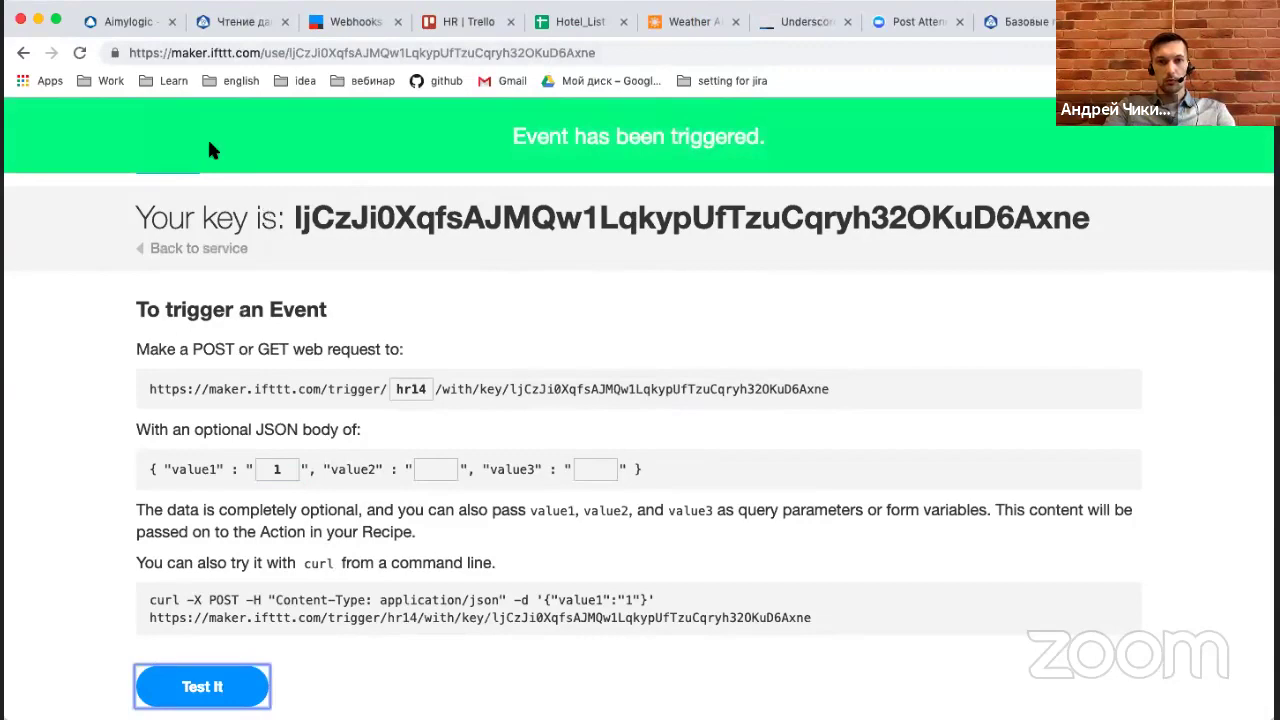
click(223, 21)
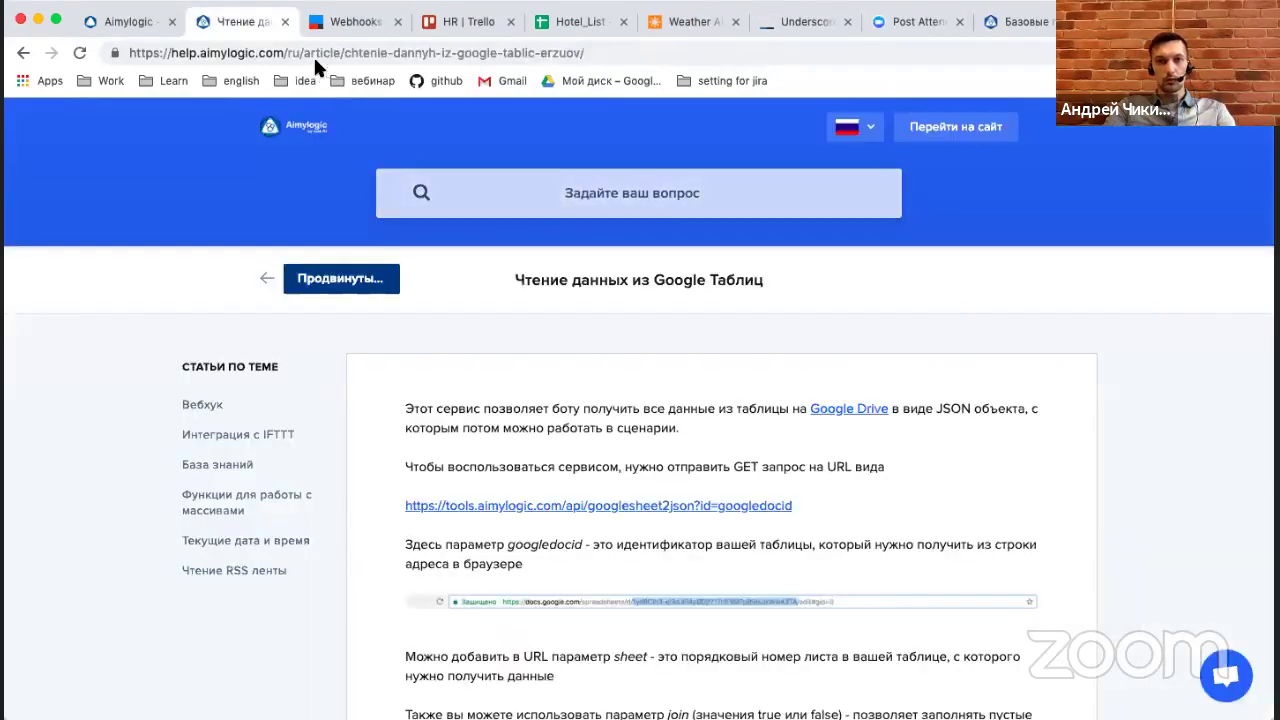
Confirm card '1' reached the HR board and put the hr14 trigger URL into the bot's request URL.
click(308, 24)
click(445, 24)
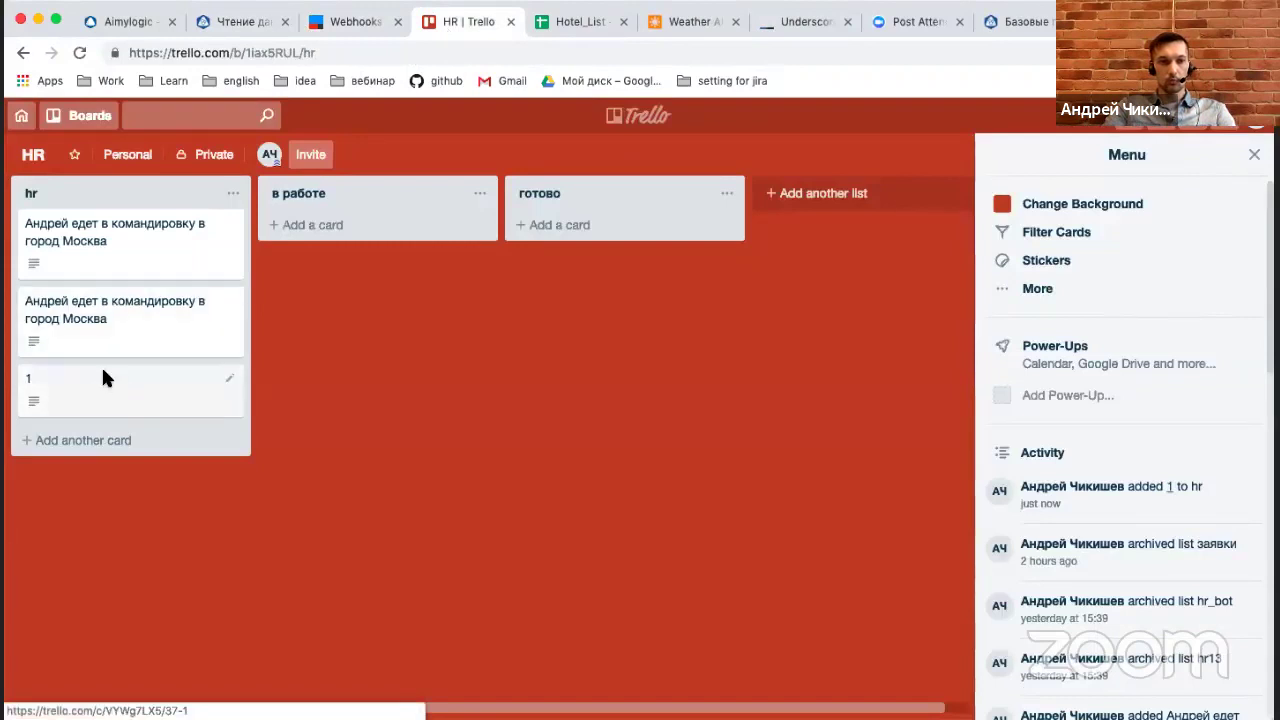
click(340, 22)
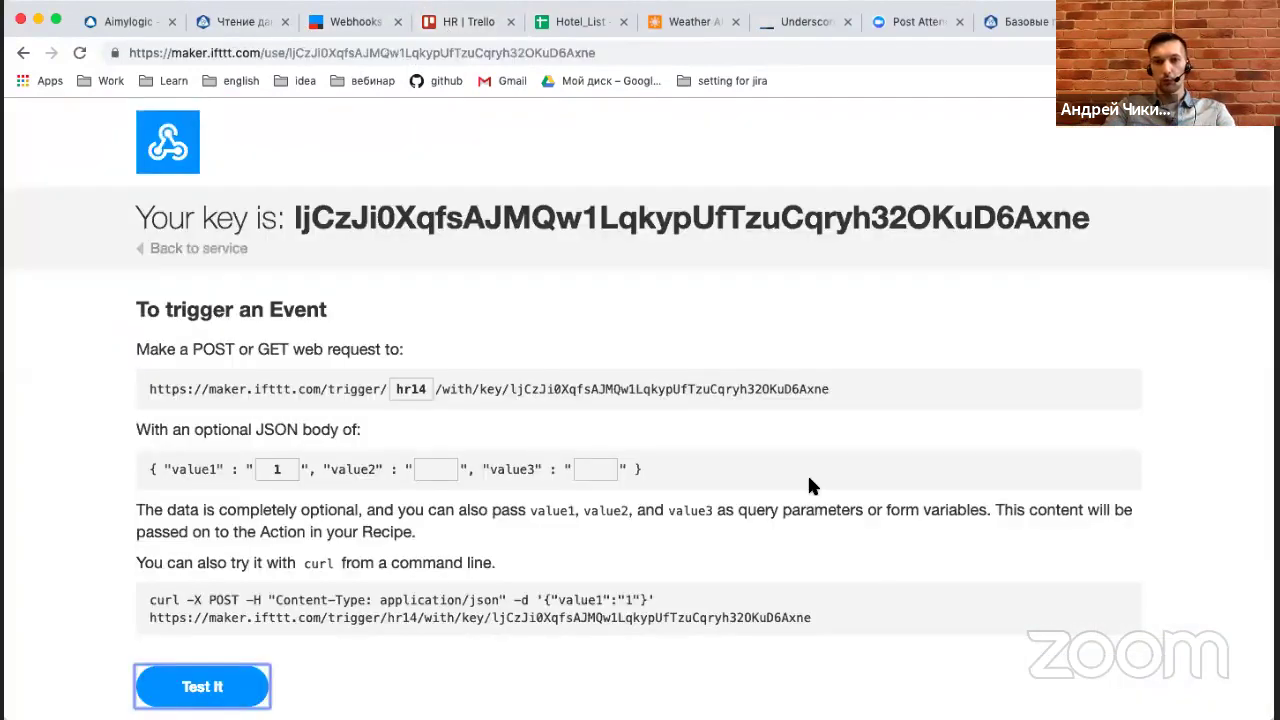
triple_click(766, 390)
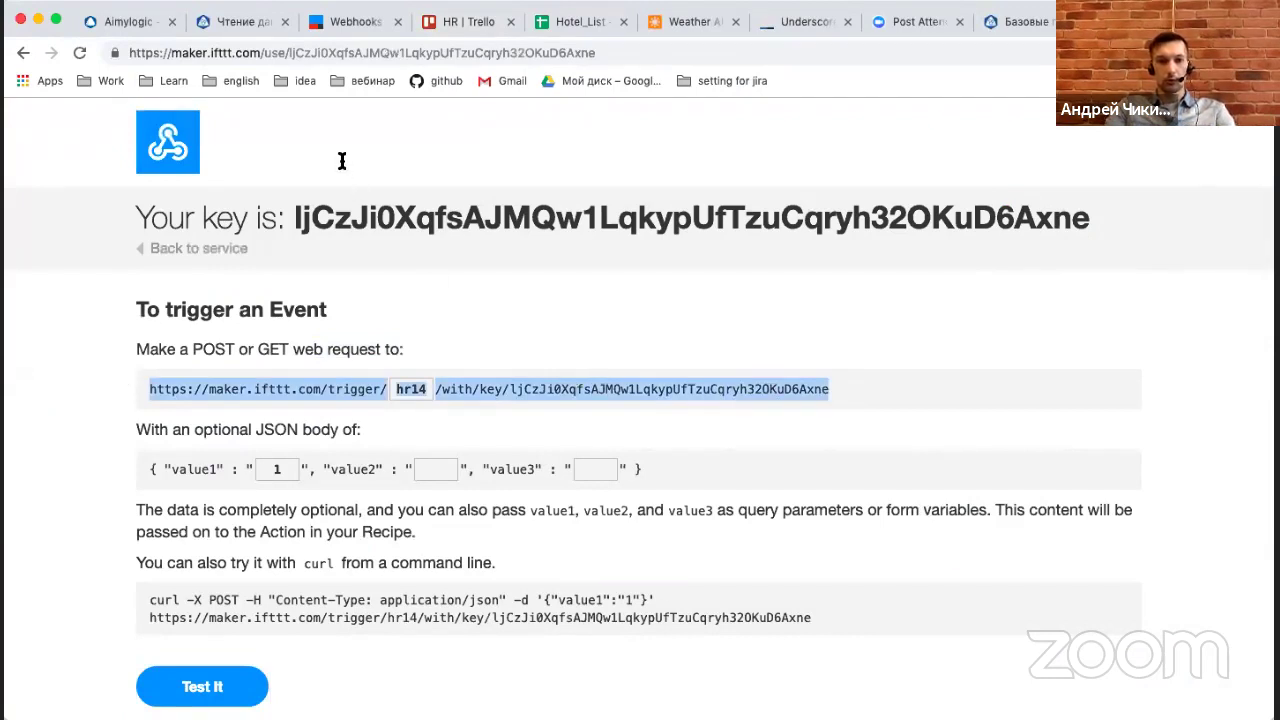
click(99, 17)
click(551, 244)
click(550, 244)
Paste the hr14 trigger URL, set body value1 to "$NAME.name едет в командировку в город $CITY.name", and save.
key(super+v)
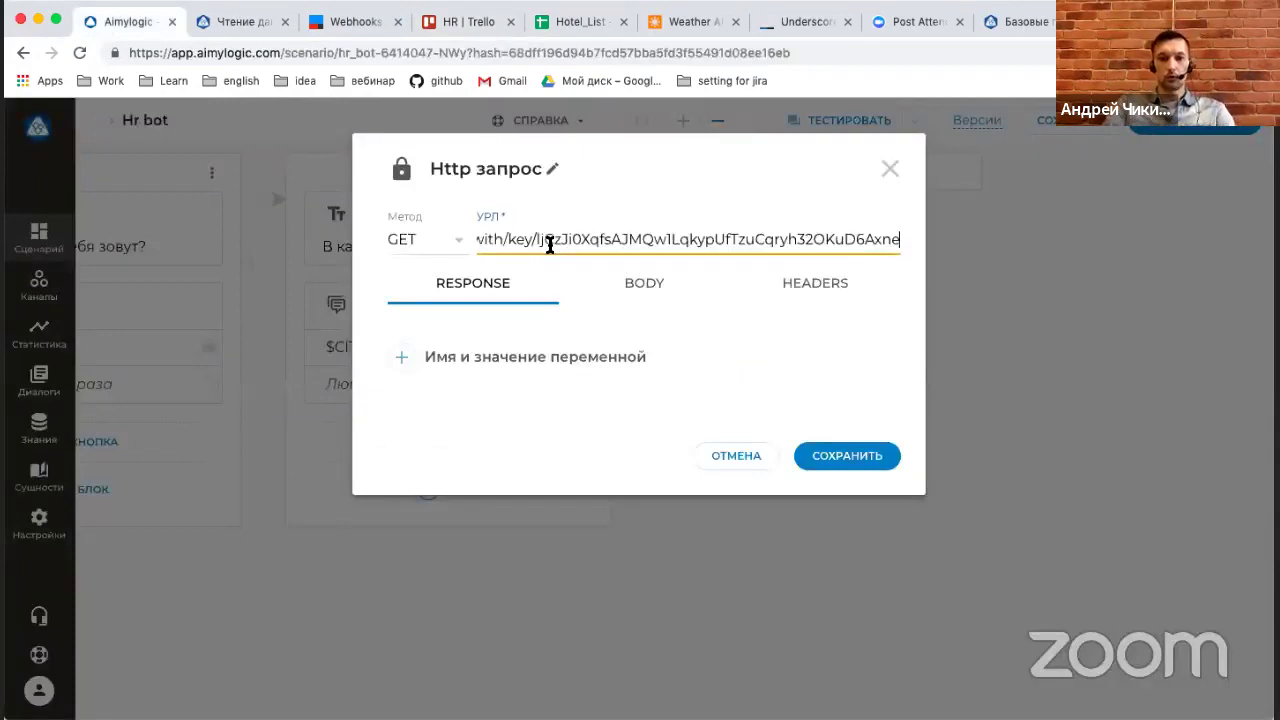
click(641, 285)
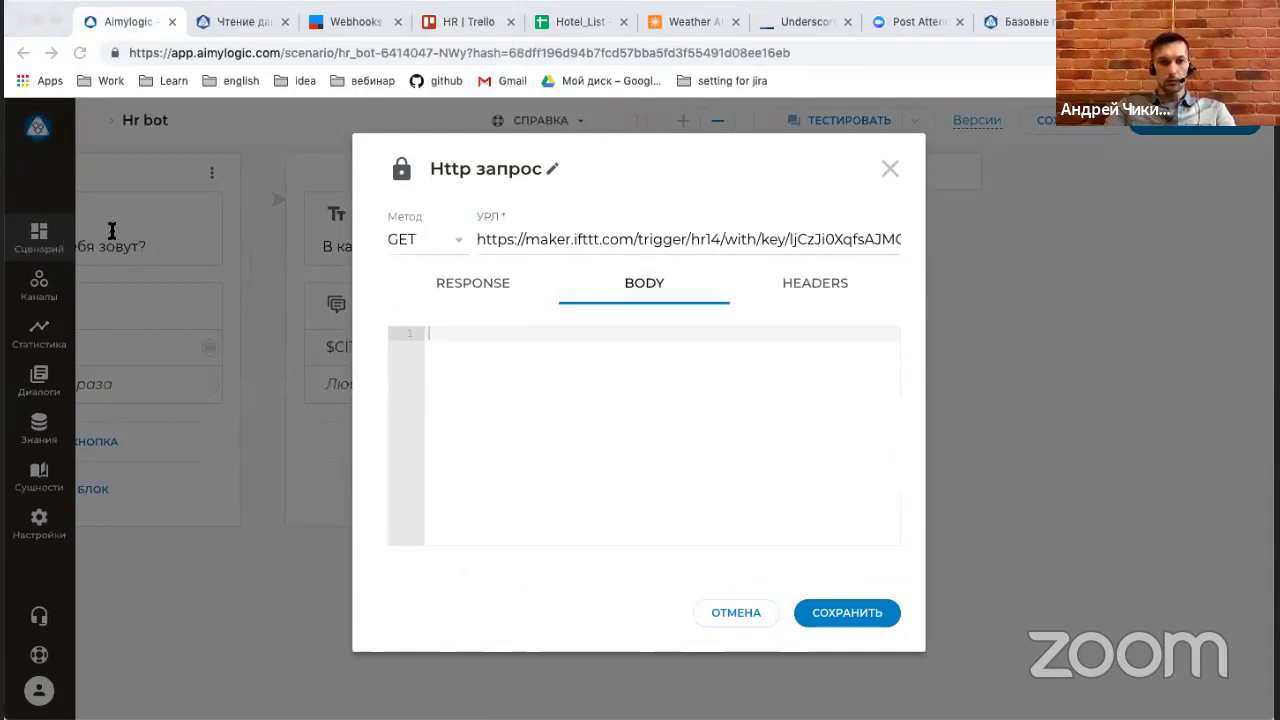
click(523, 380)
key(super+v)
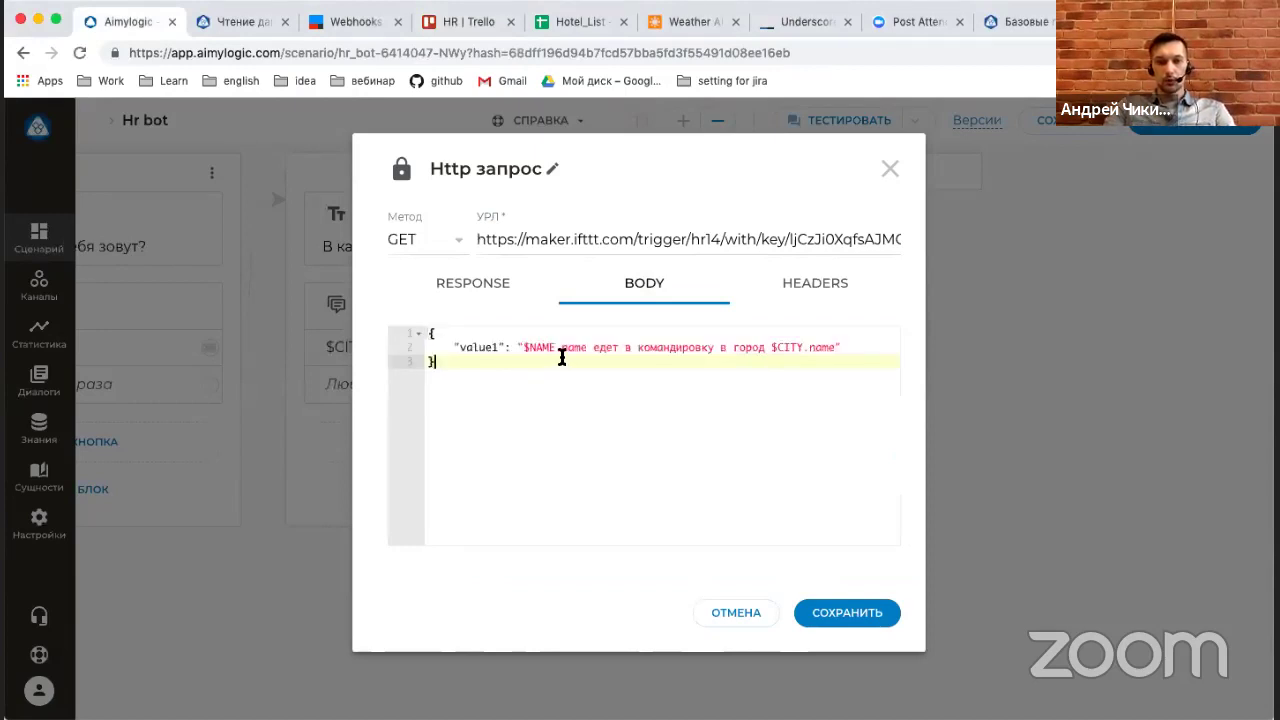
drag(527, 348, 588, 347)
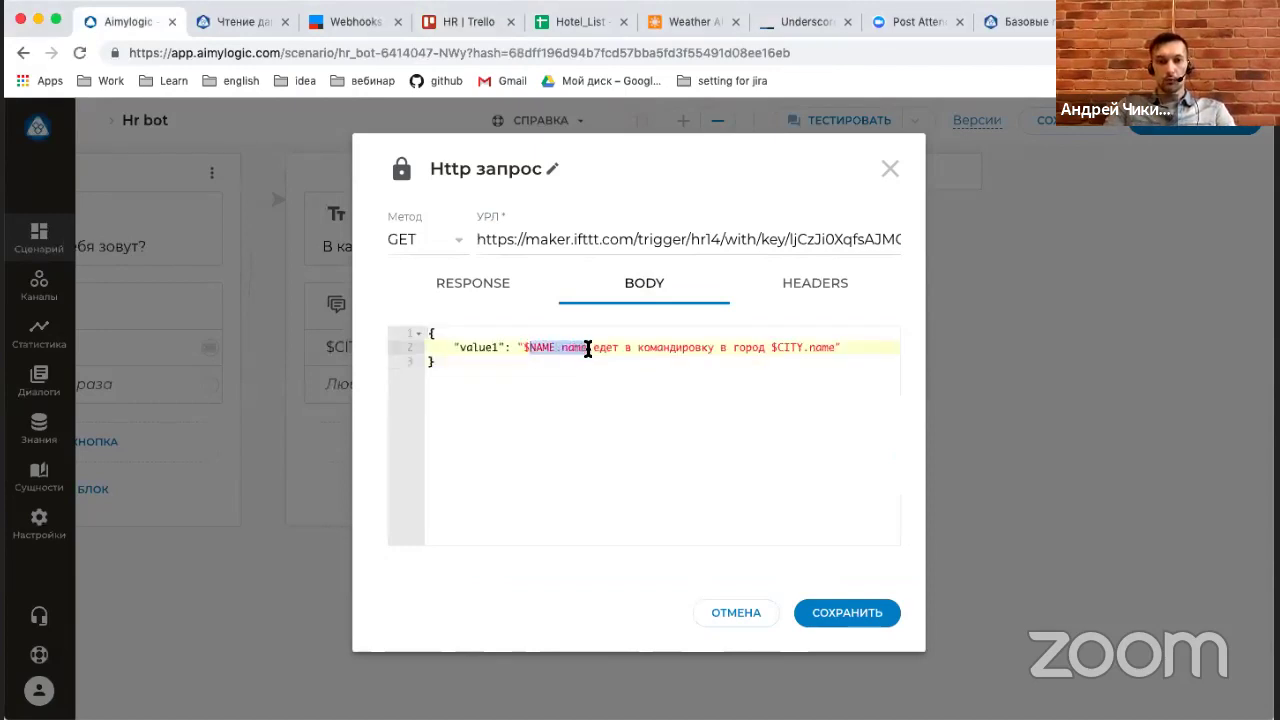
drag(772, 347, 829, 346)
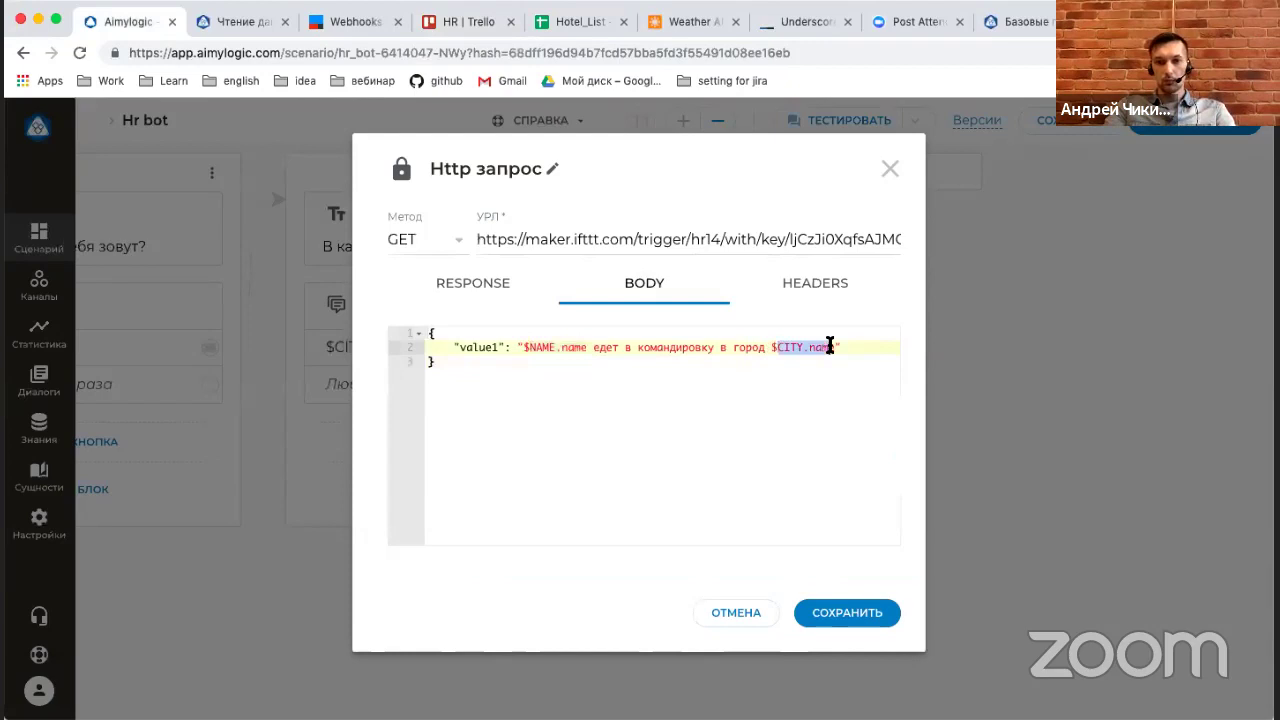
click(706, 393)
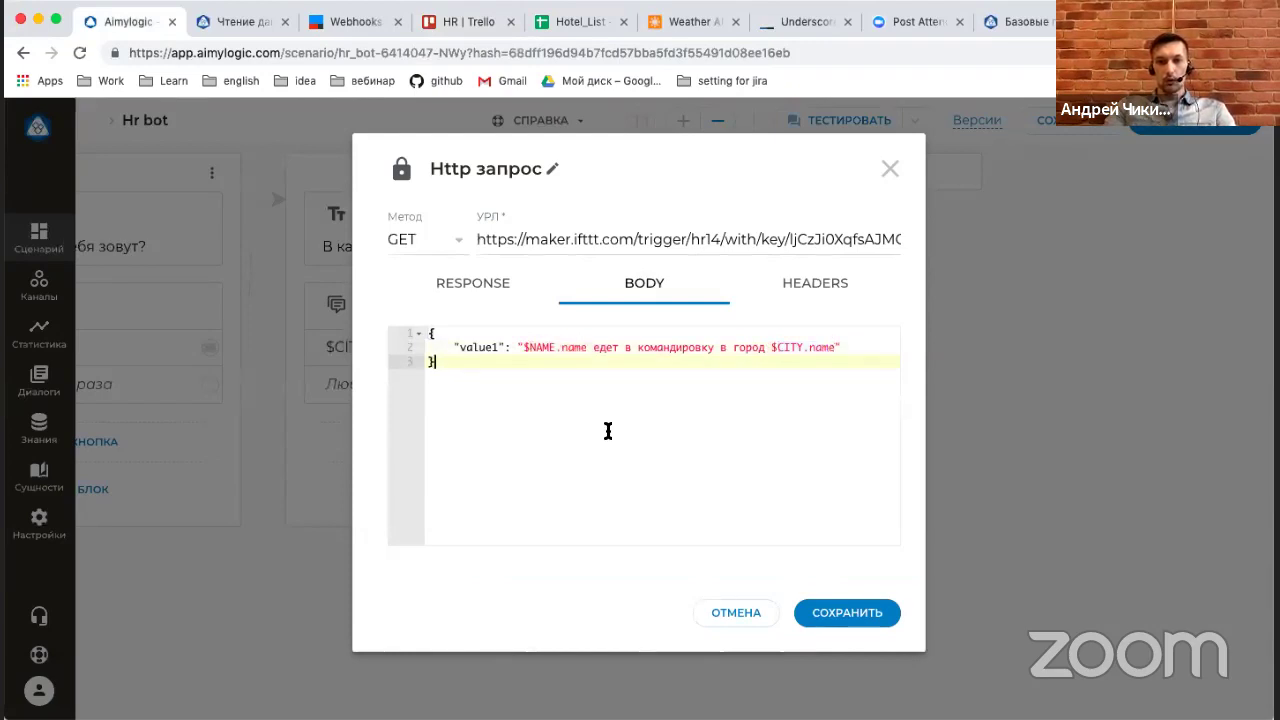
click(840, 615)
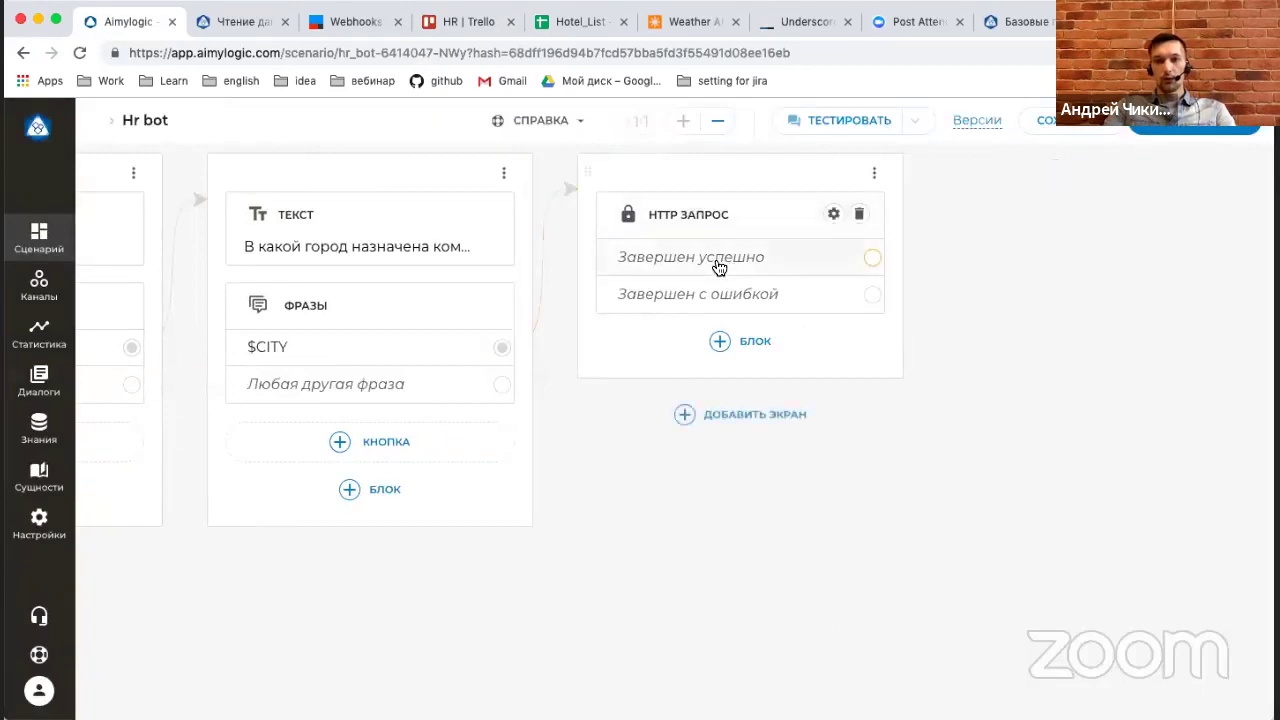
After Завершен успешно, add a Text reply: "Отлично, я отправил твои данные, заявление будет готово в ближайшее время!".
click(869, 259)
click(1032, 303)
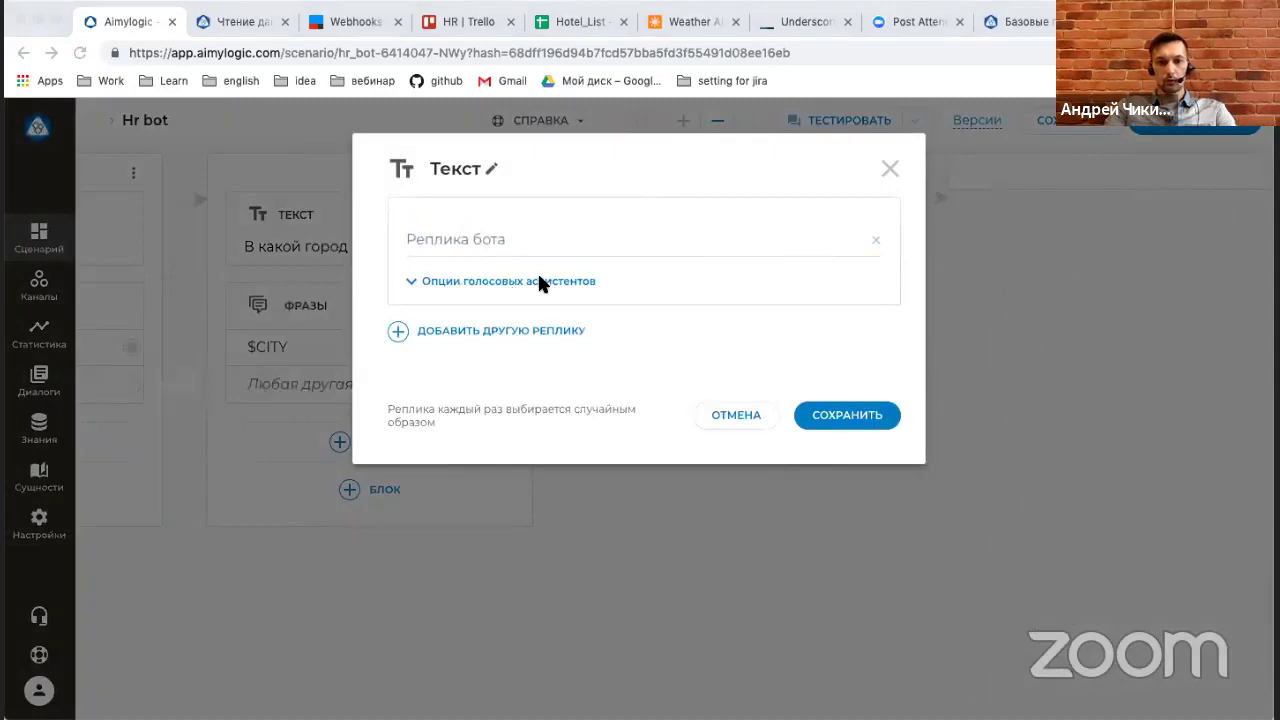
click(557, 250)
text(Отлично, я отправил твои данные, заявление будет готово в ближайшее время!)
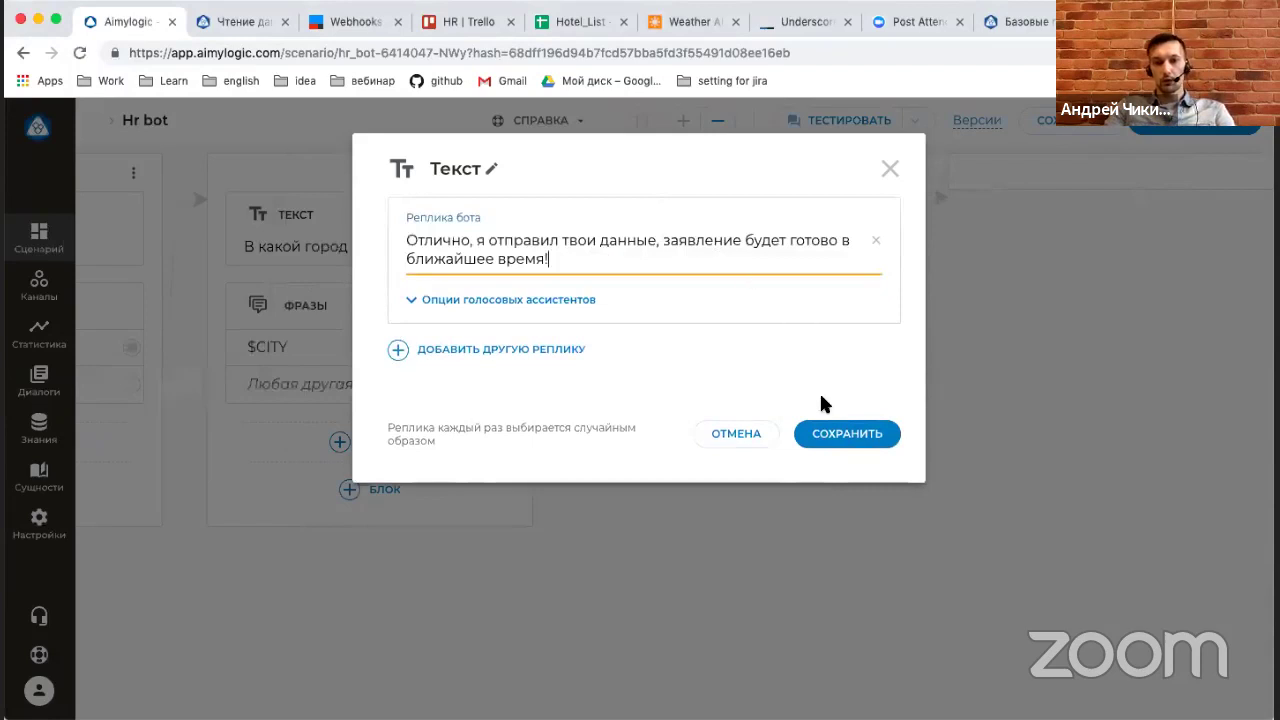
click(838, 445)
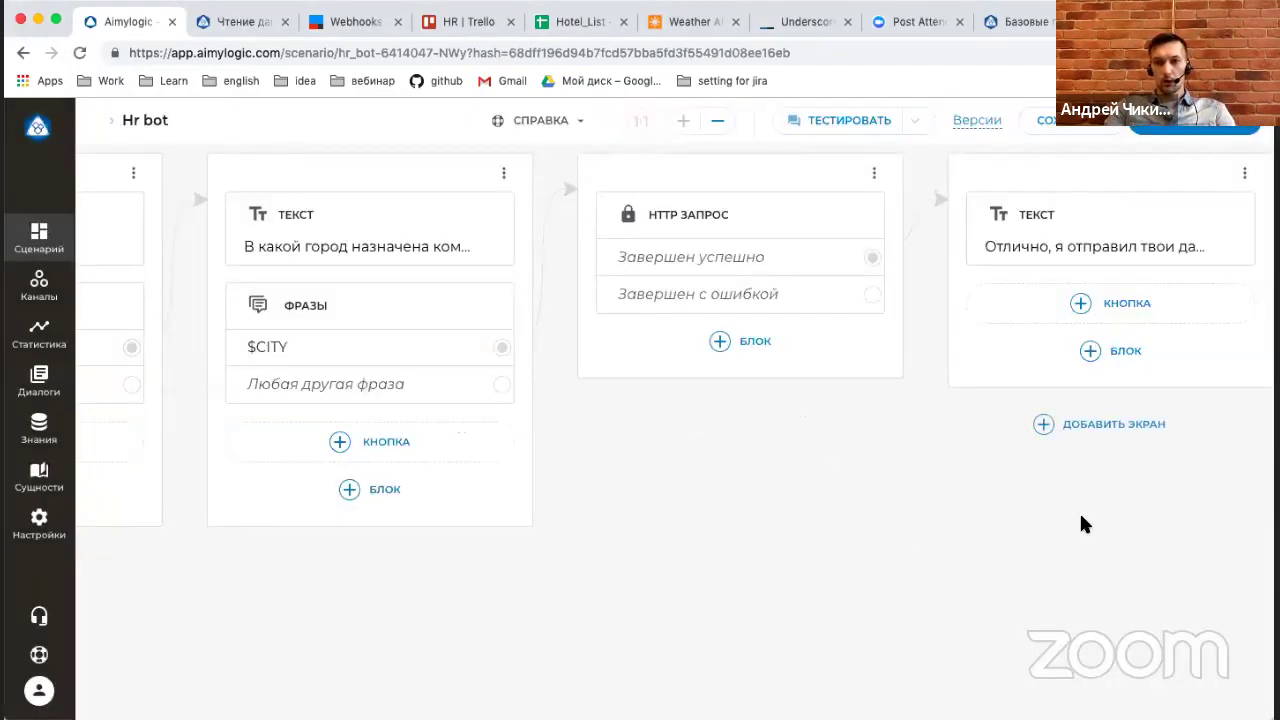
click(718, 121)
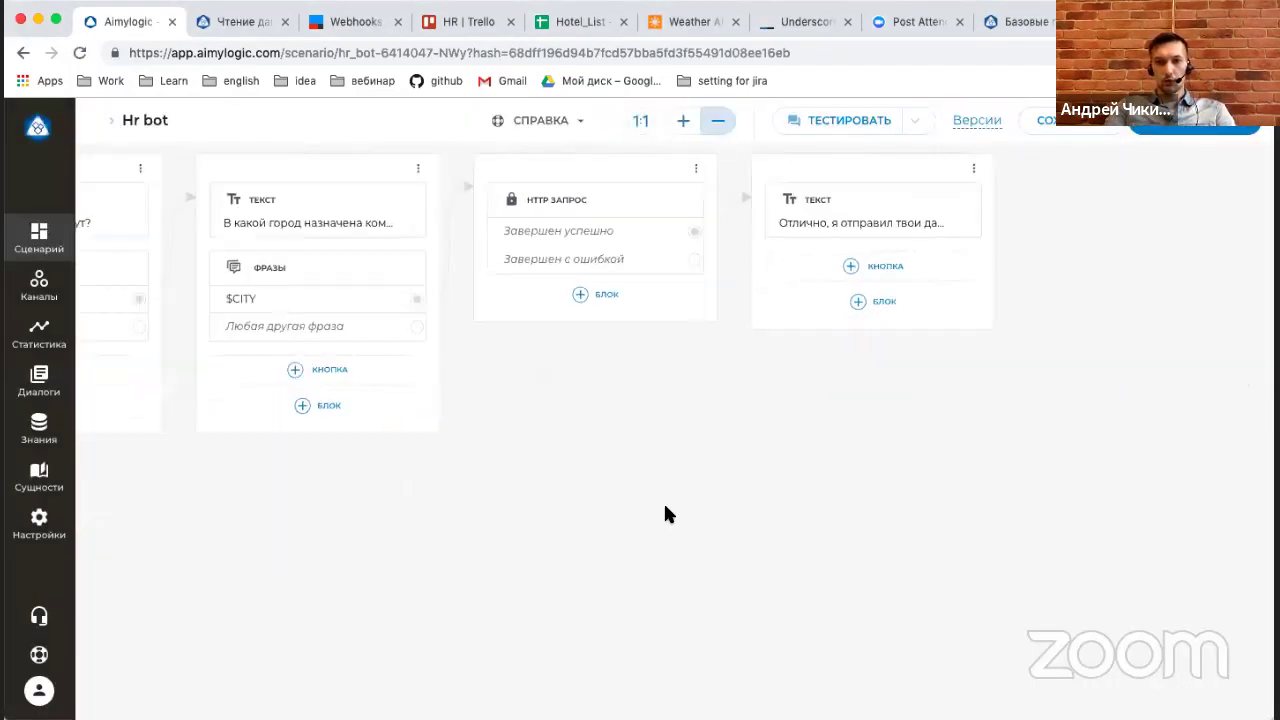
Run the Hr bot in the Тестовый виджет, read its greeting, then collapse the chat.
click(843, 122)
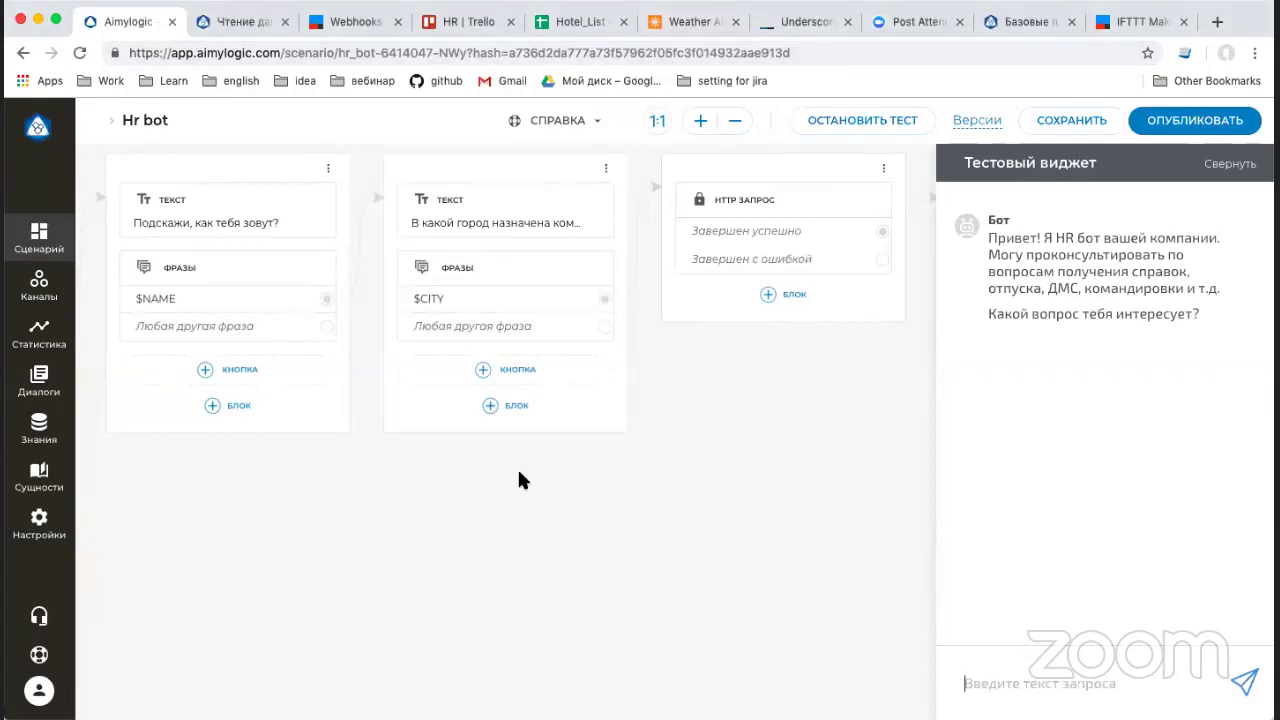
mouse_move(235, 509)
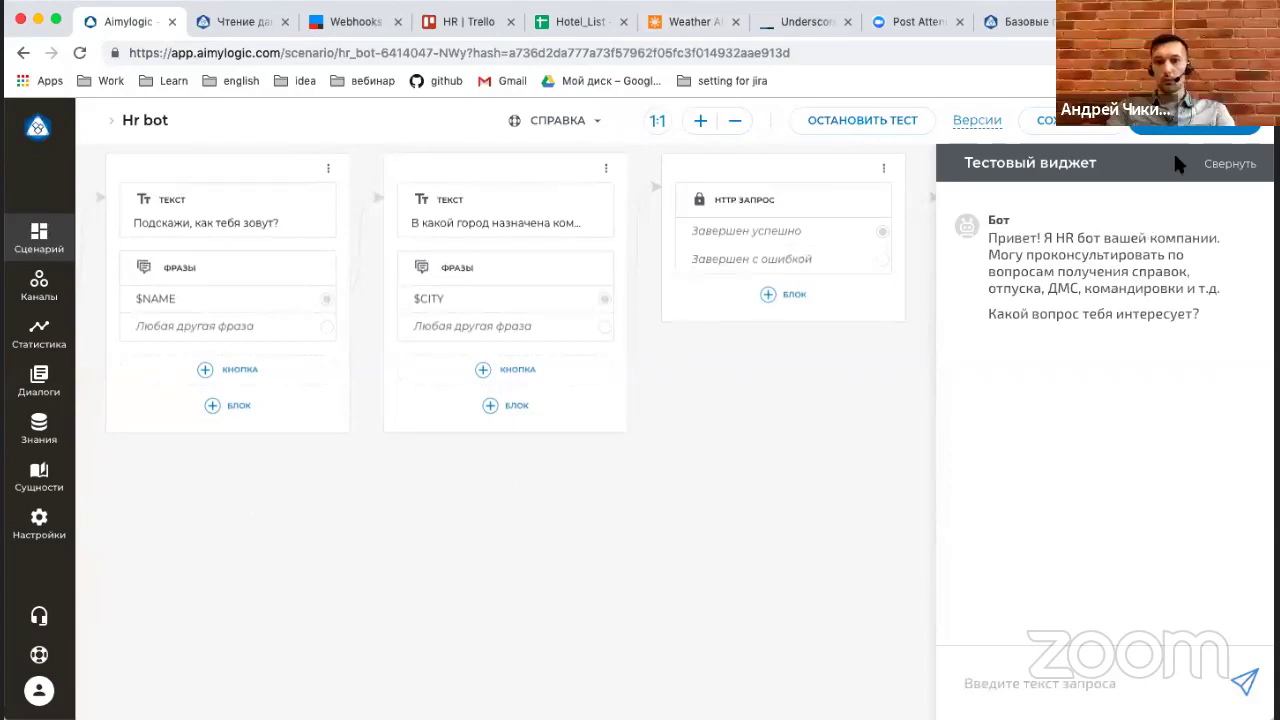
click(1229, 164)
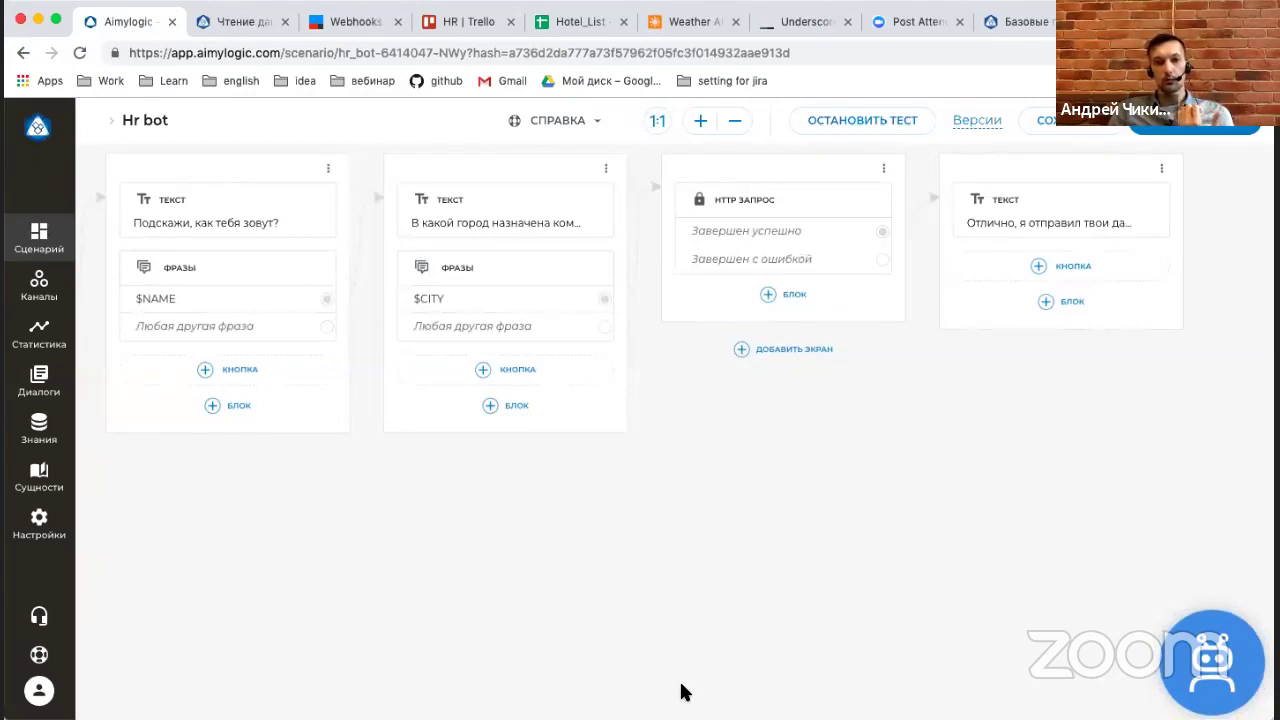
On the entities page, create a new dictionary named 'test'.
click(40, 484)
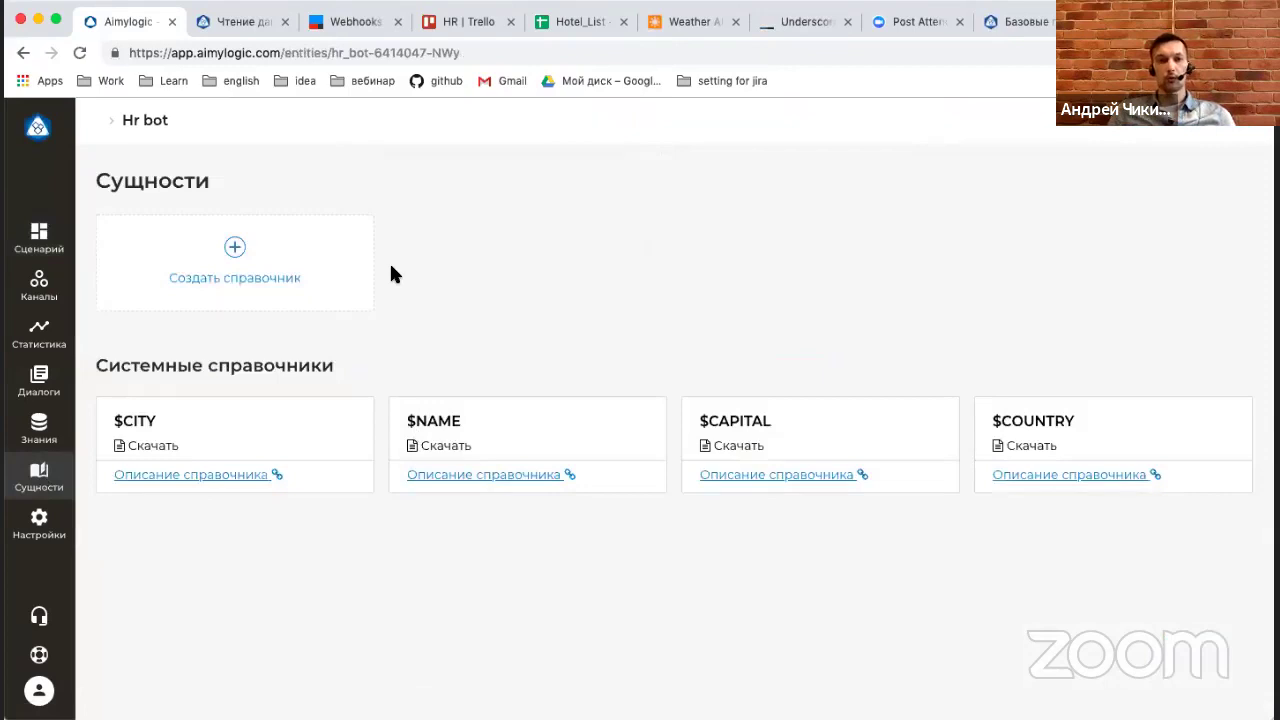
click(337, 271)
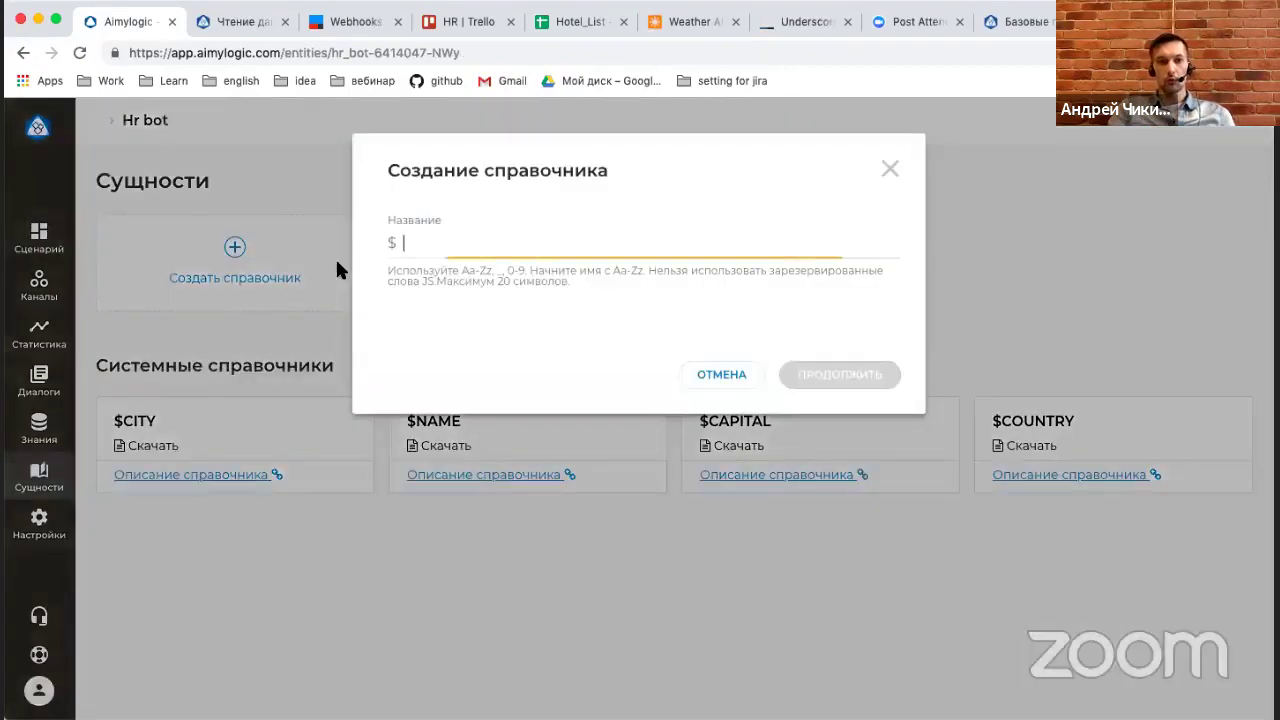
text(test)
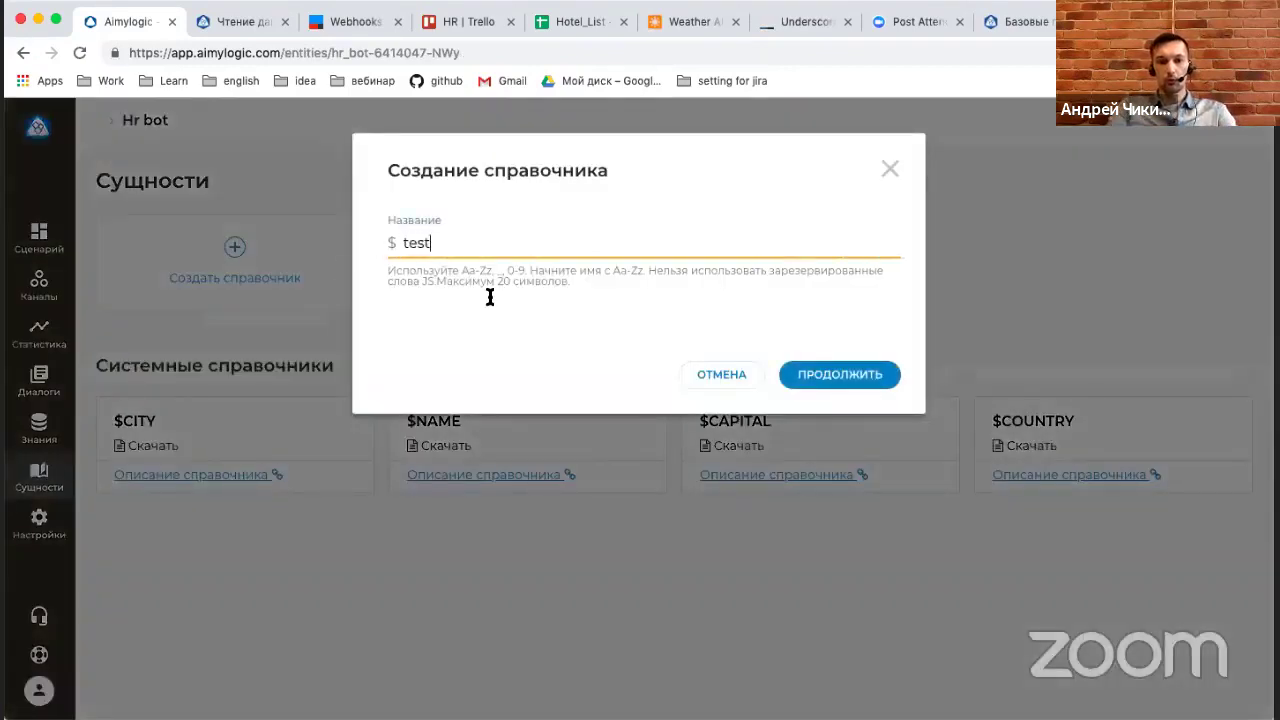
click(857, 376)
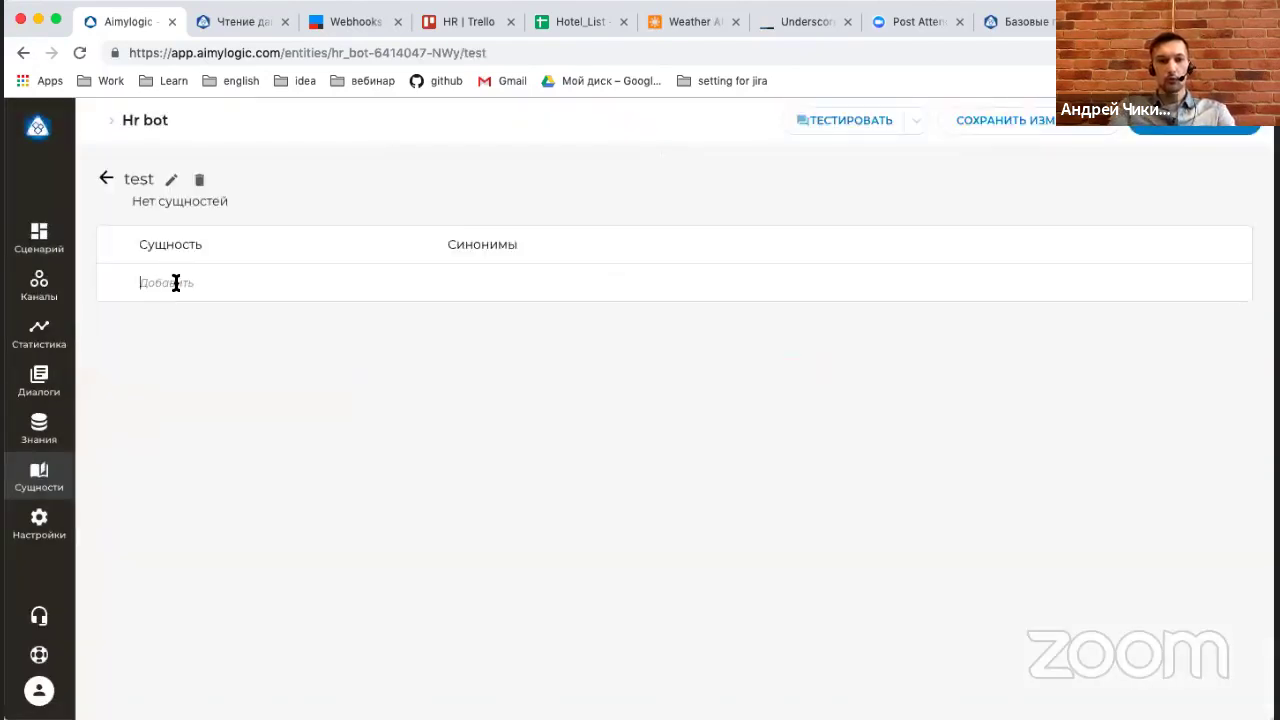
Add the entity 'ipad' to the test dictionary, then save and exit.
click(175, 283)
text(ш)
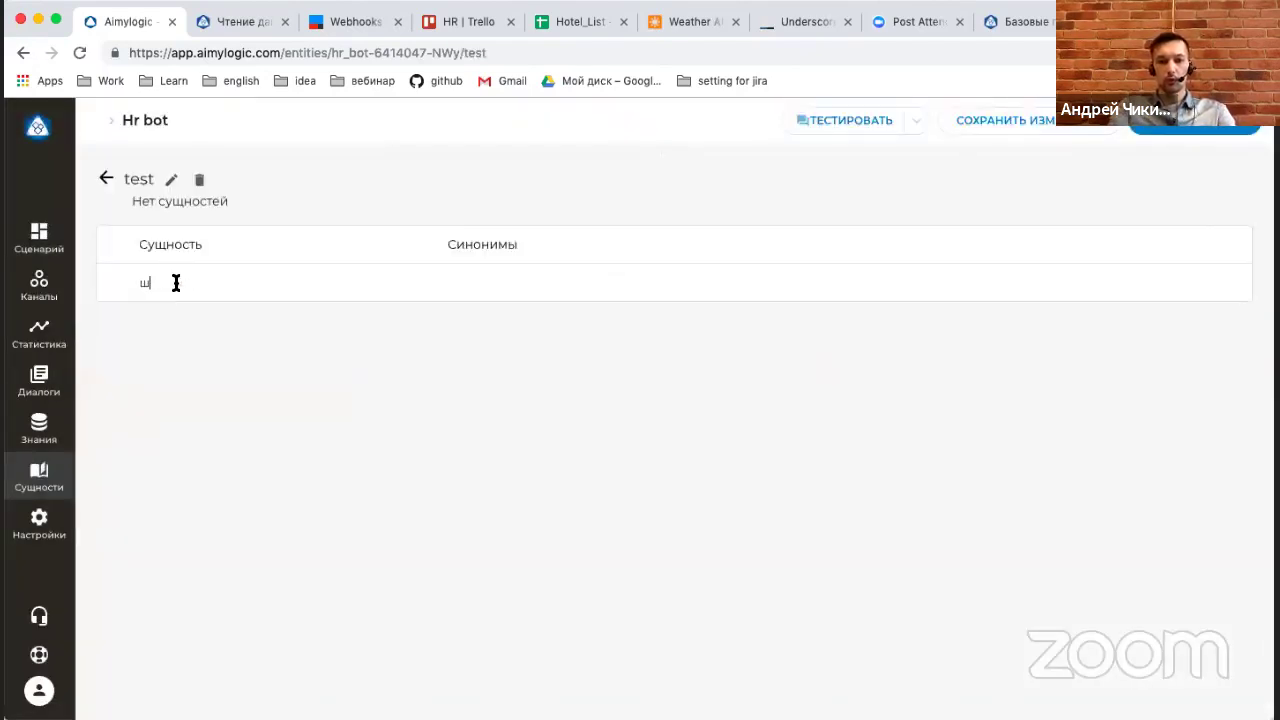
text(зрщ)
key(BackSpace)
key(BackSpace)
key(BackSpace)
key(BackSpace)
text(ipad)
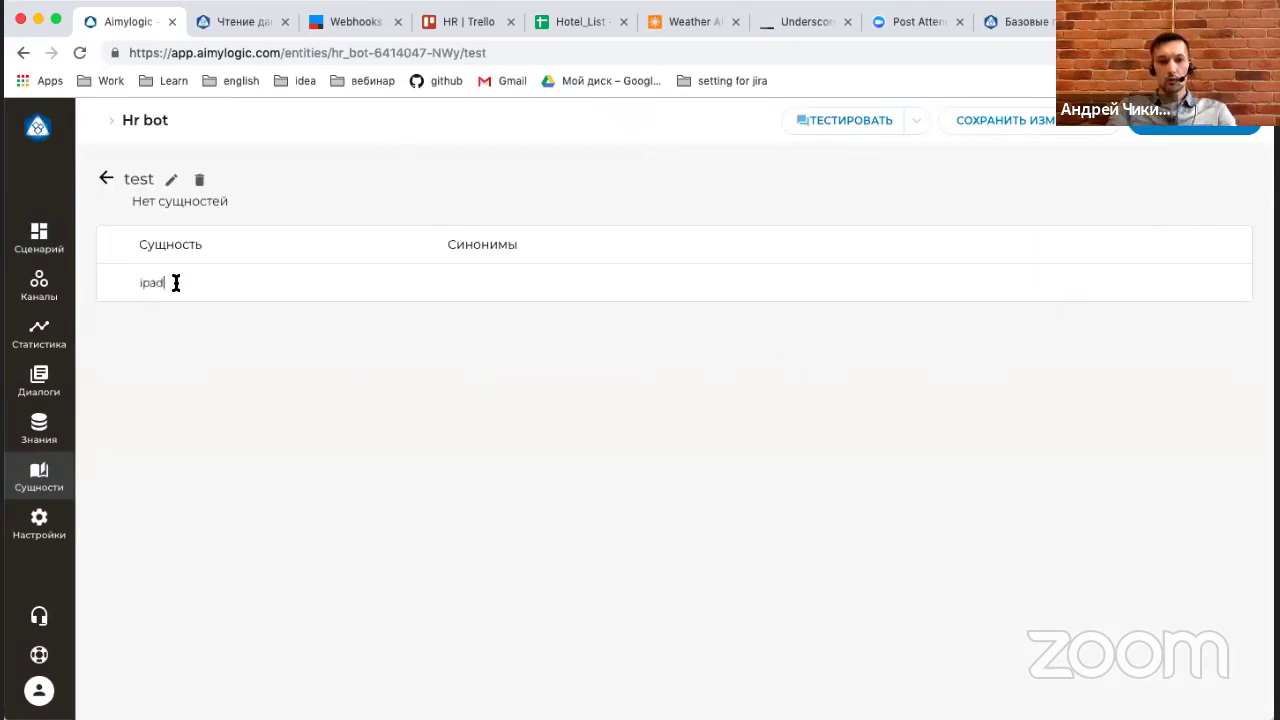
key(super+a)
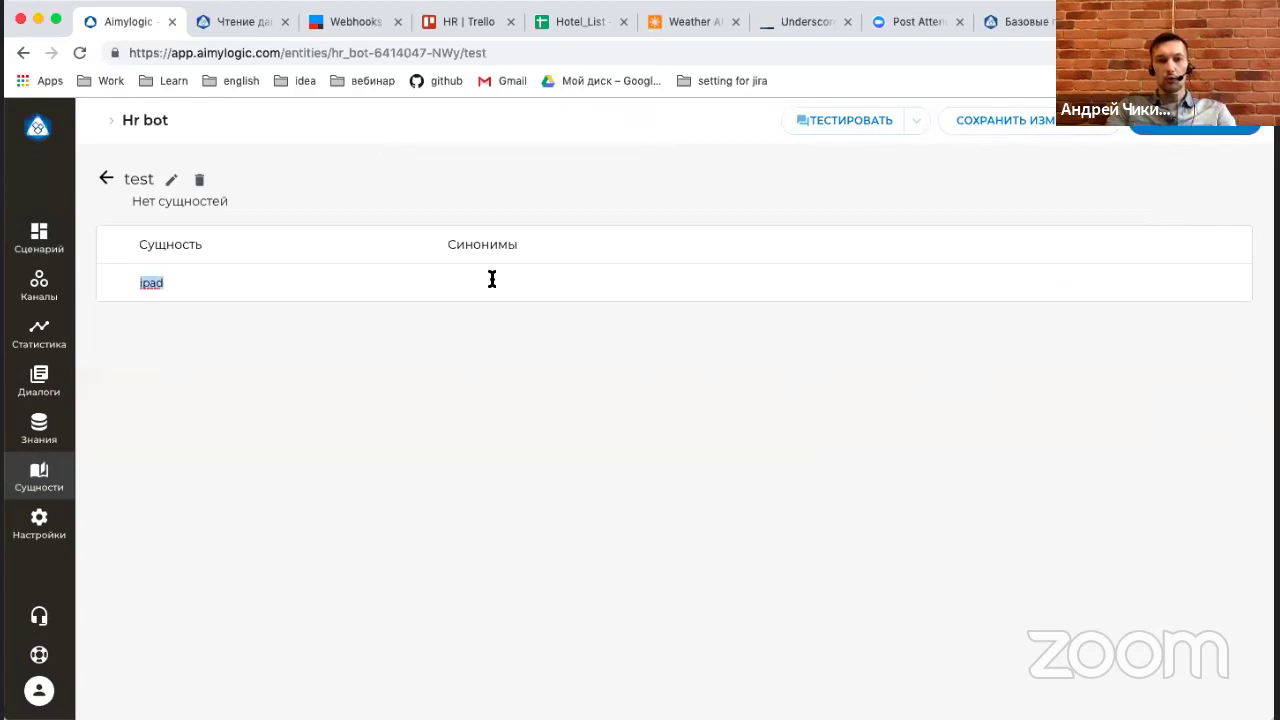
key(Return)
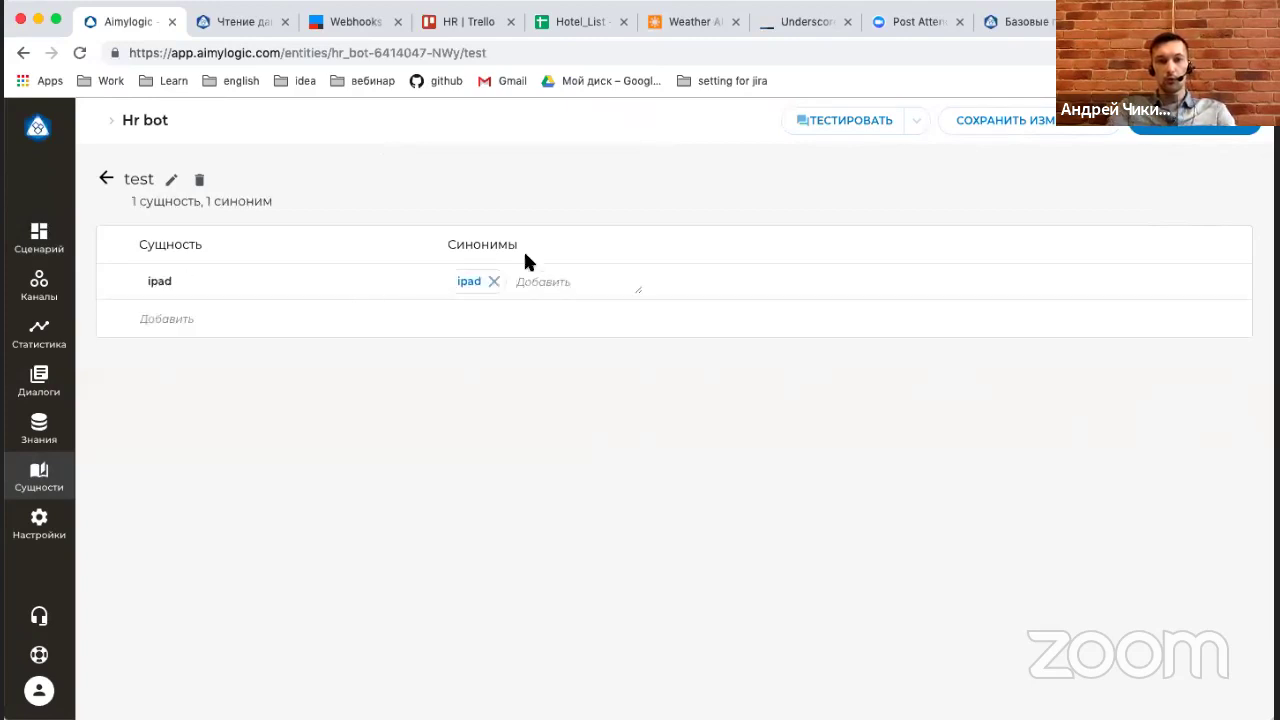
text(айпад)
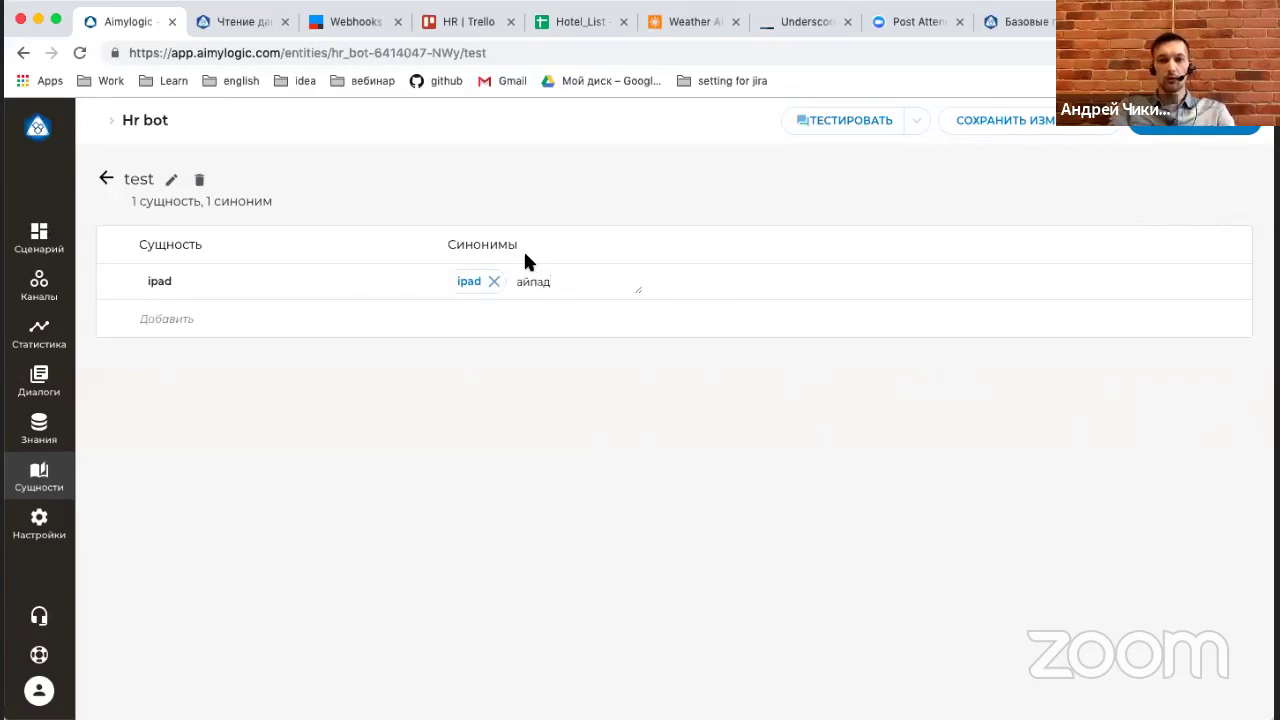
click(106, 178)
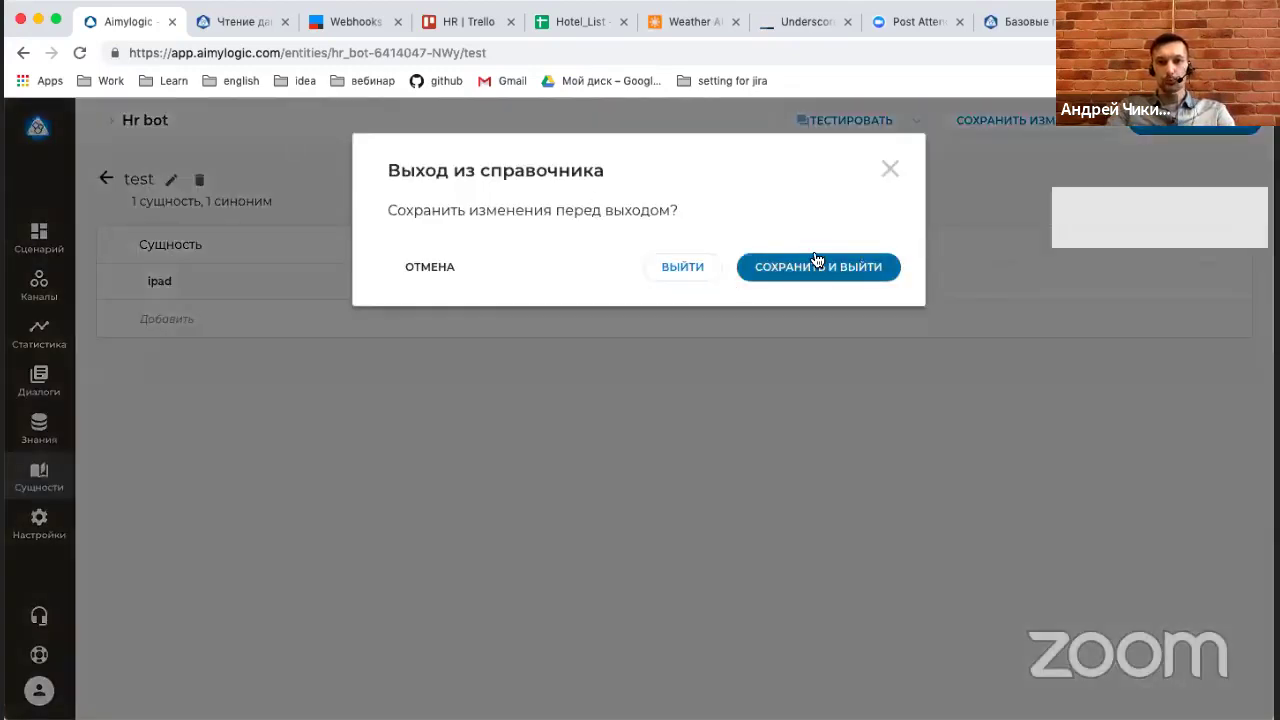
click(816, 266)
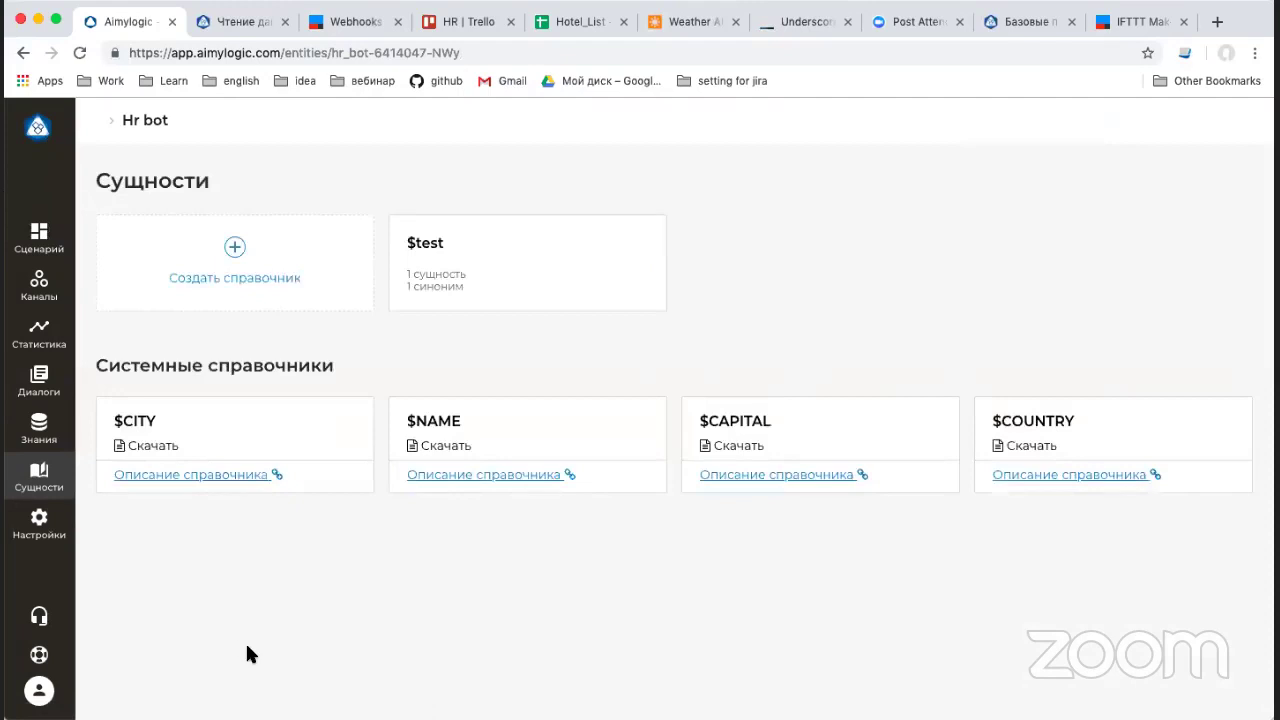
Return to the Hr bot scenario canvas showing the greeting, $NAME, $CITY and HTTP request cards.
click(39, 238)
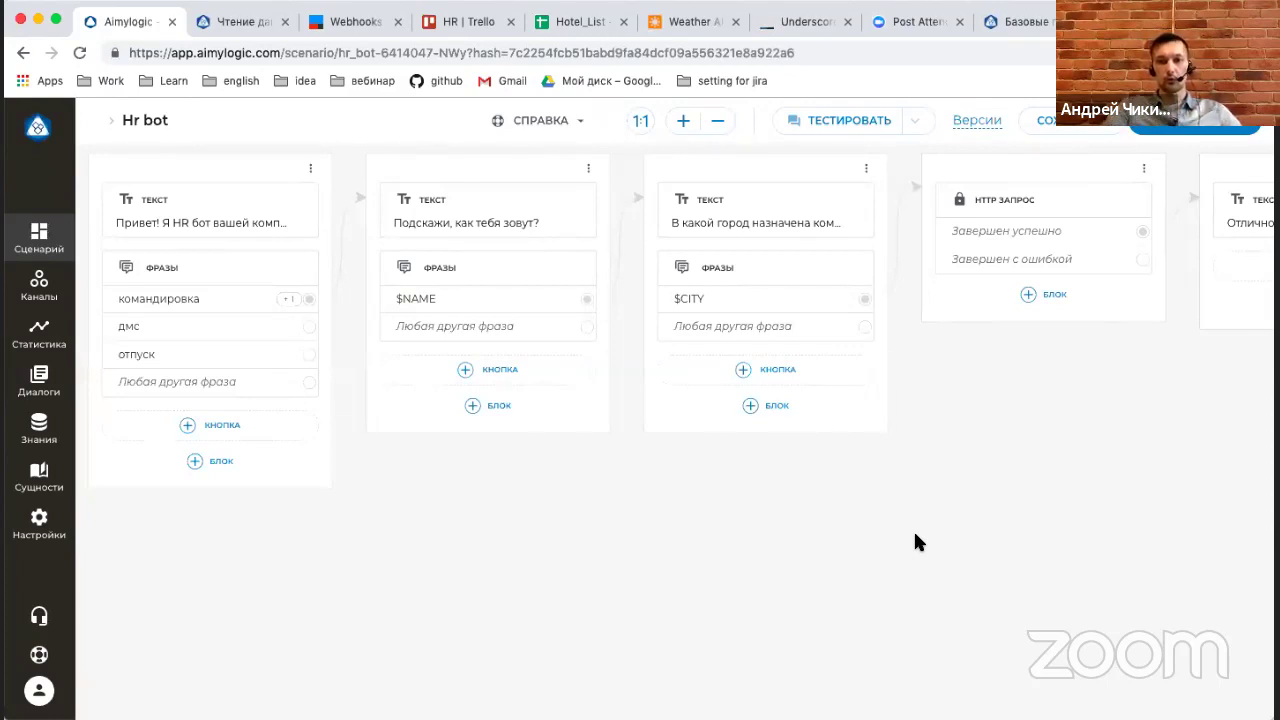
scroll(913, 500, right, 3)
In the test chat, send 'командировка', name 'андрей' and city 'москва' to reach the confirmation.
click(843, 117)
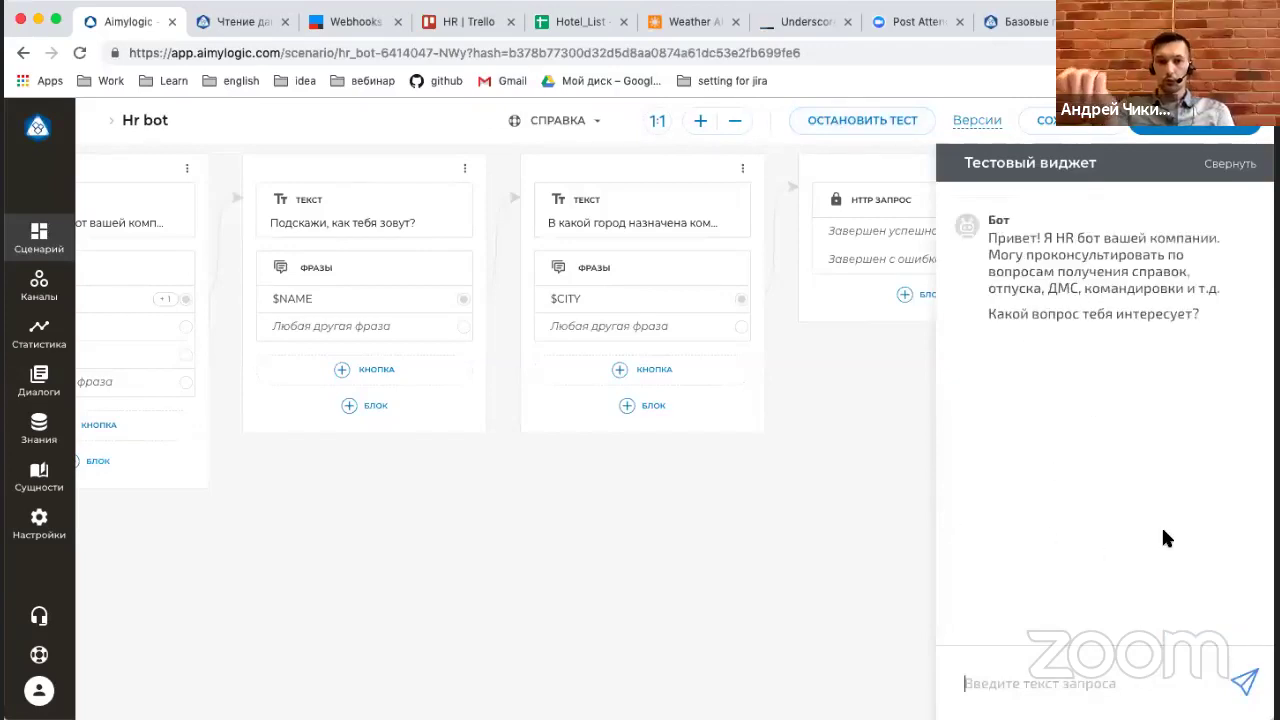
text(коман)
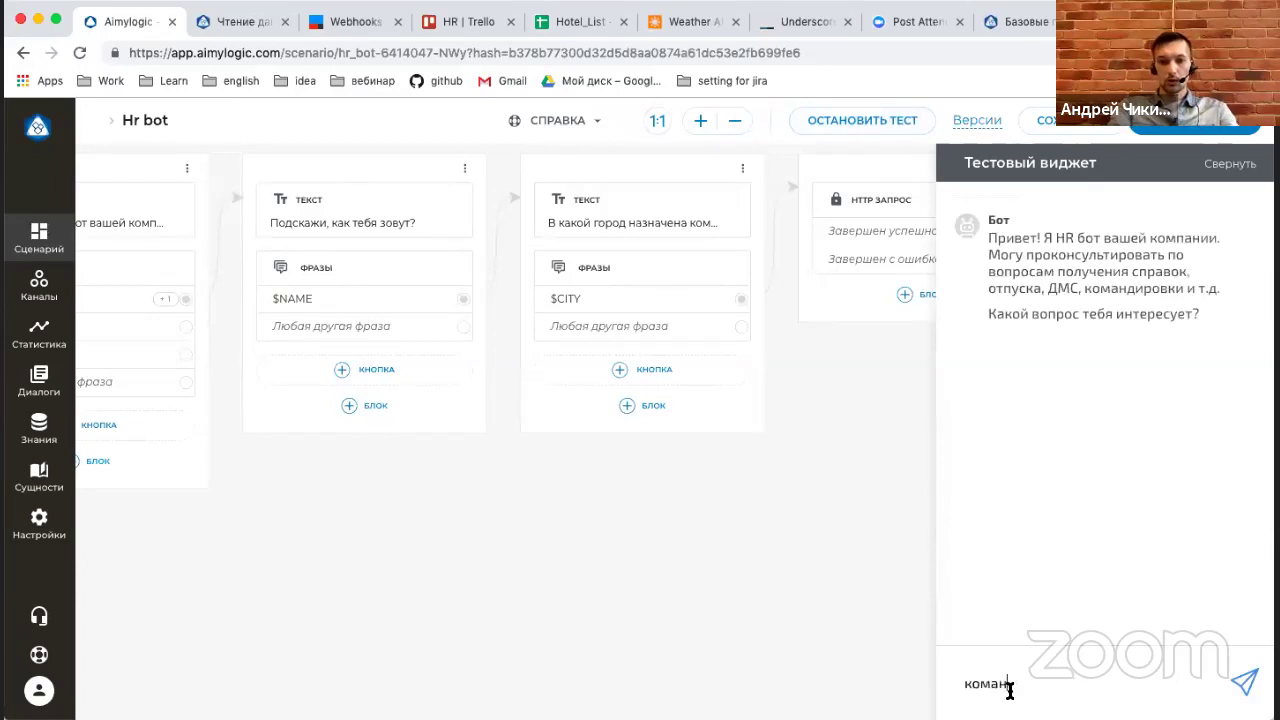
text(дировка)
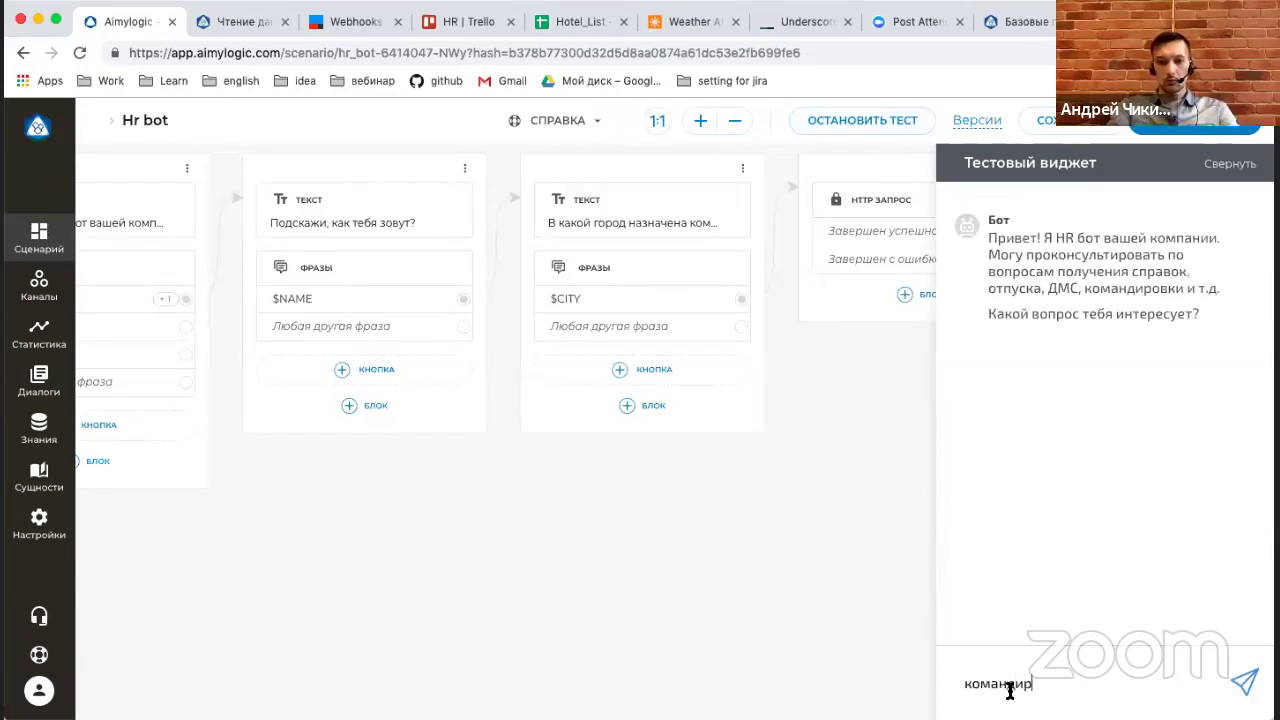
key(BackSpace)
text(ка)
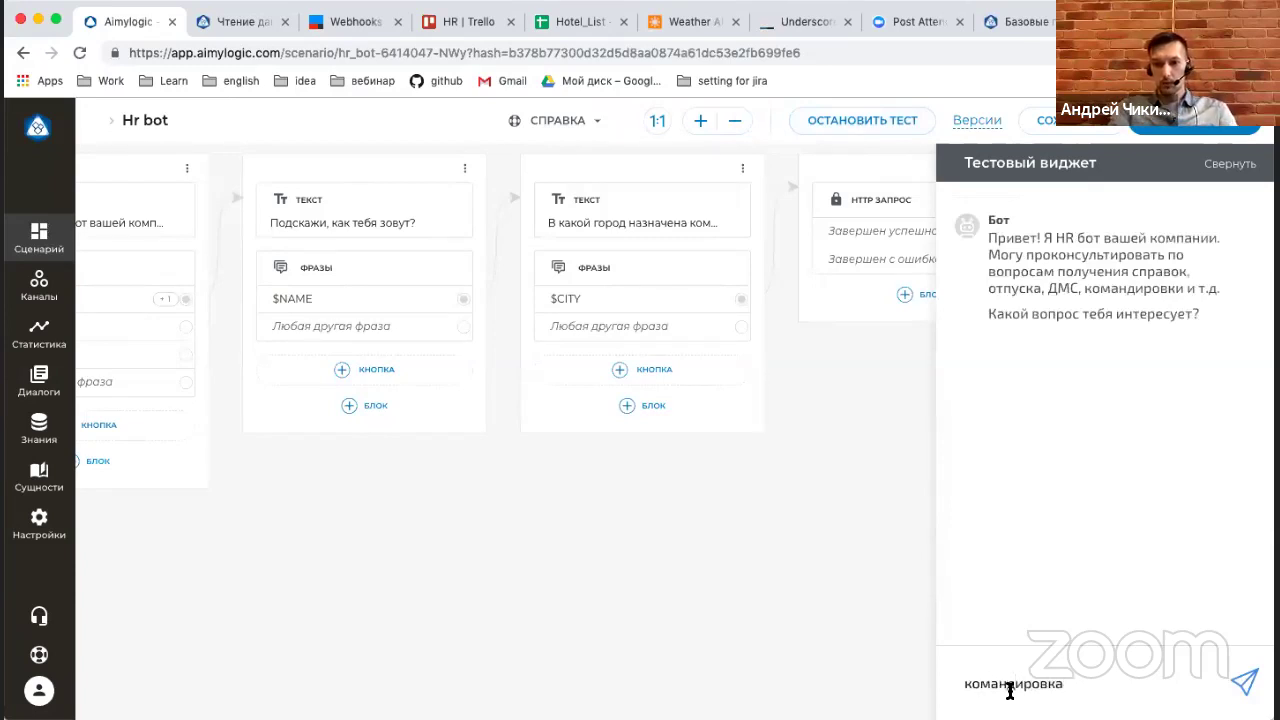
key(Return)
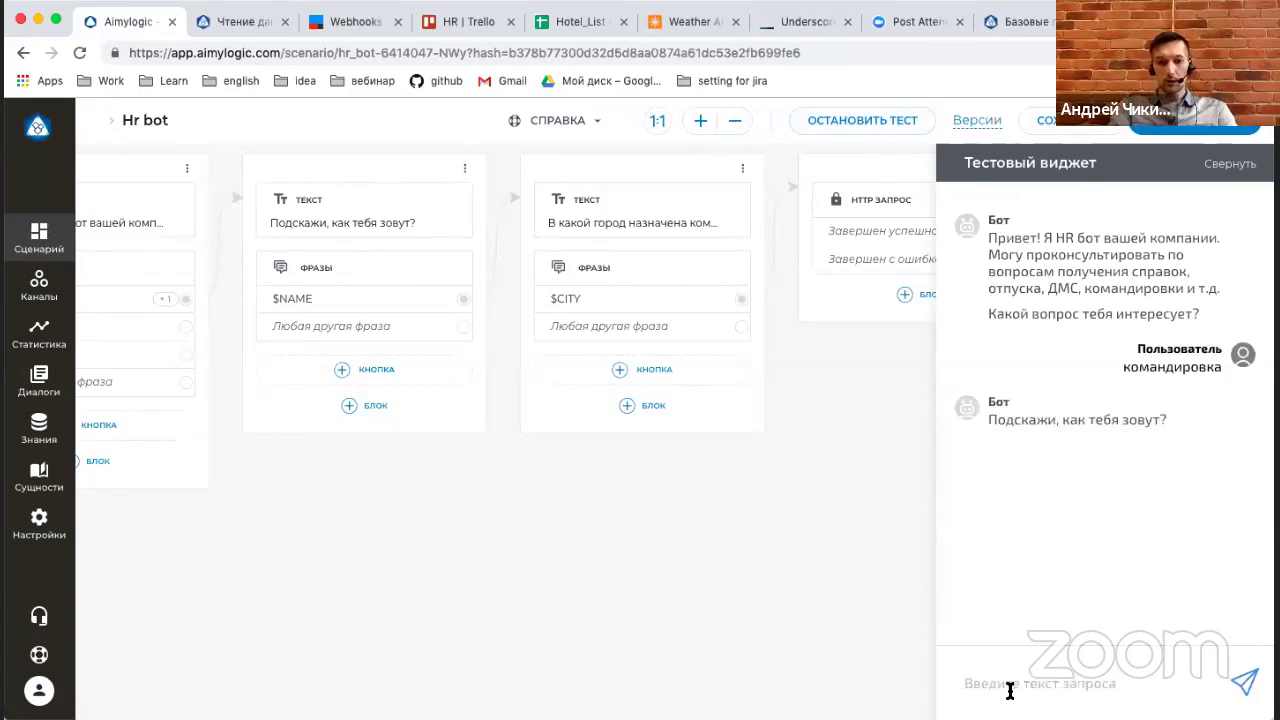
text(андрей)
key(Return)
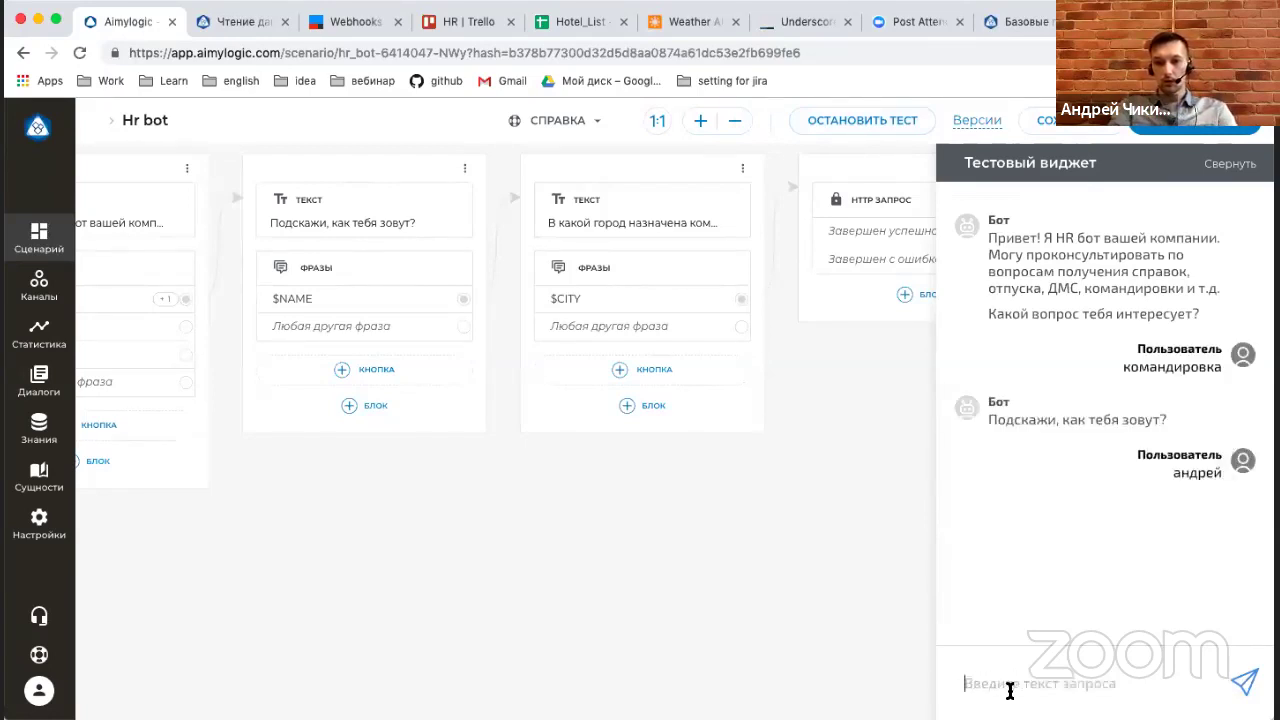
text(москва)
key(Return)
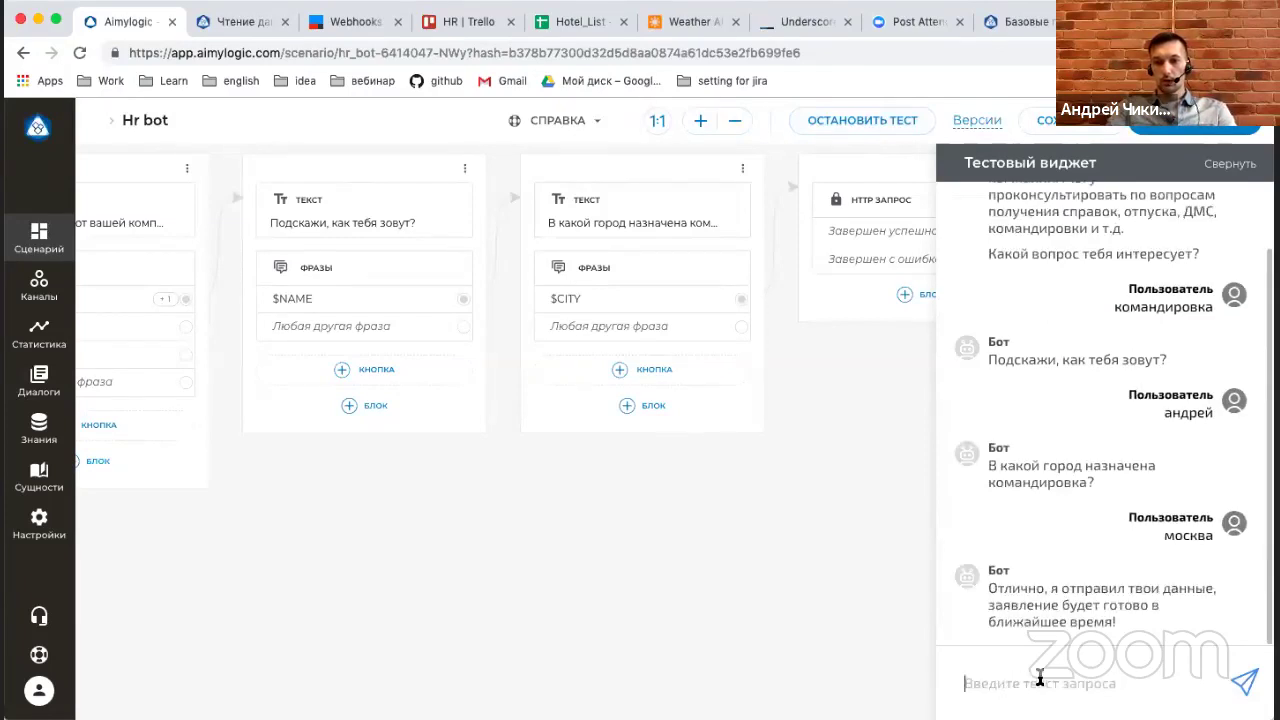
Check the HR Trello board for the new card, then return and collapse the test chat.
drag(1120, 626, 962, 612)
click(1065, 600)
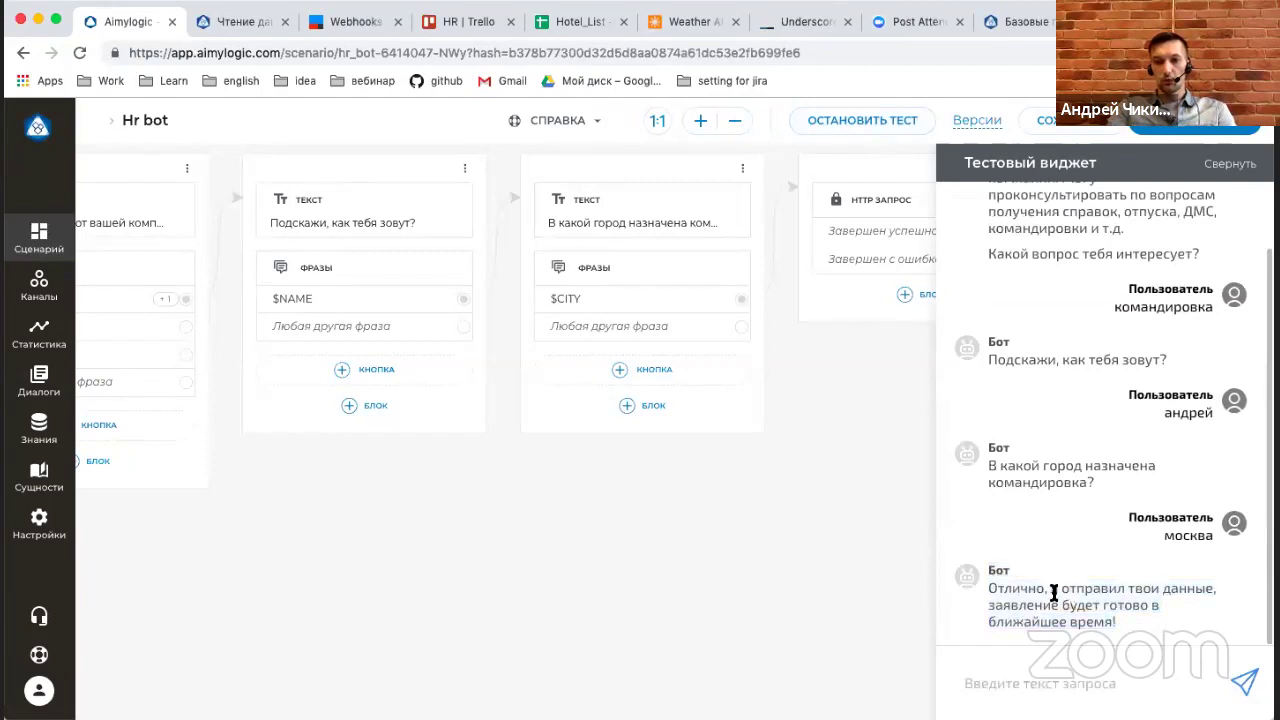
click(450, 26)
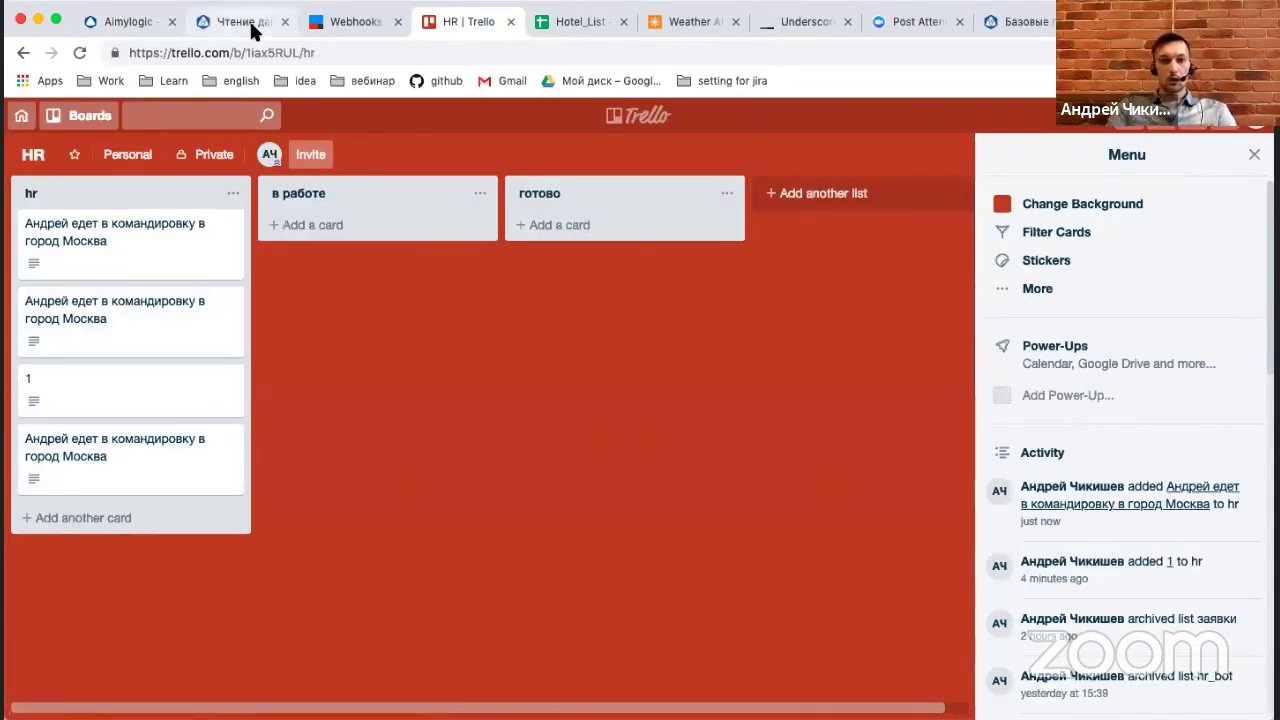
click(122, 22)
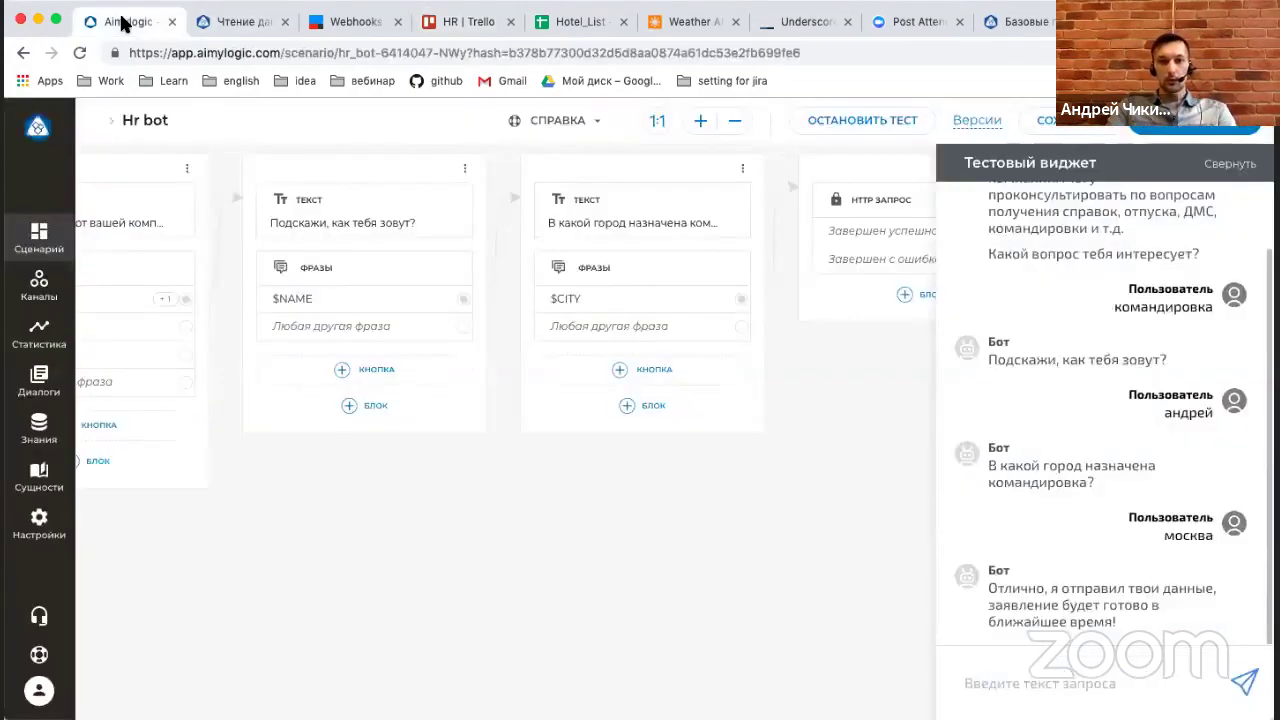
click(1240, 166)
Add a Text reply suggesting the user prepare for the trip to the last card.
scroll(758, 540, right, 5)
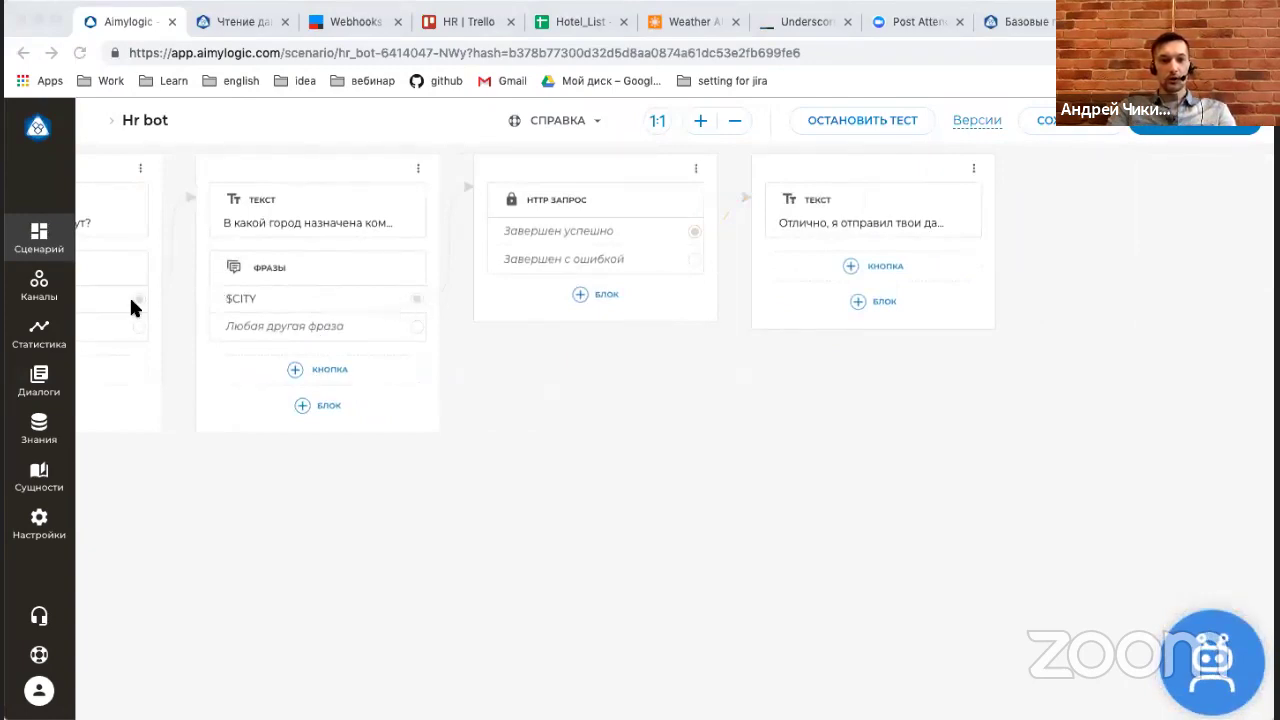
click(876, 303)
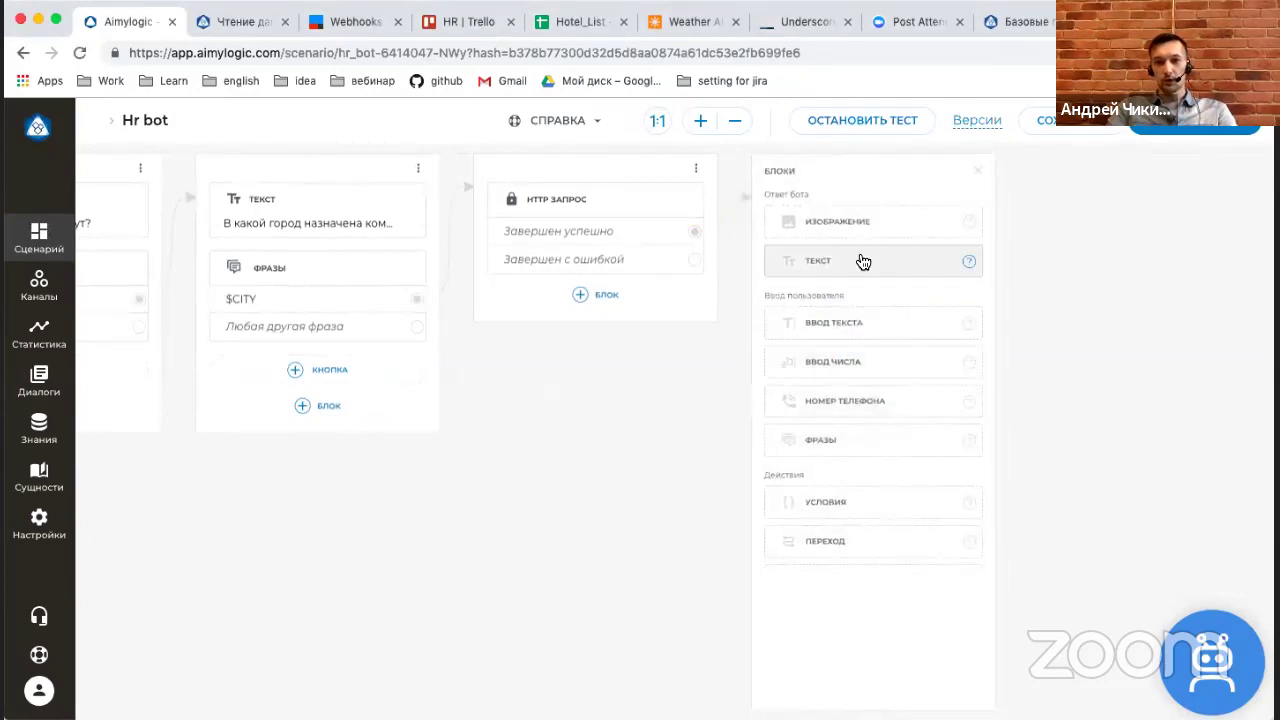
click(860, 262)
text(Предлагаю заранее подготовиться к твоей поездке.)
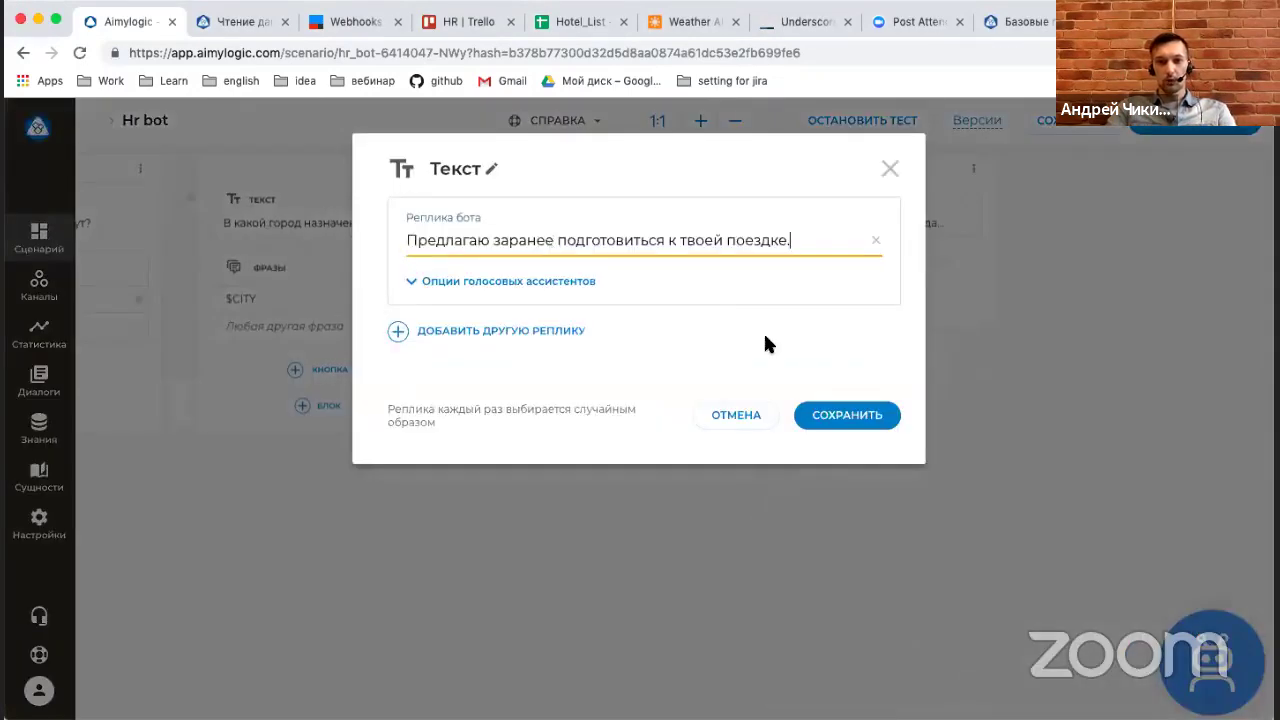
click(845, 420)
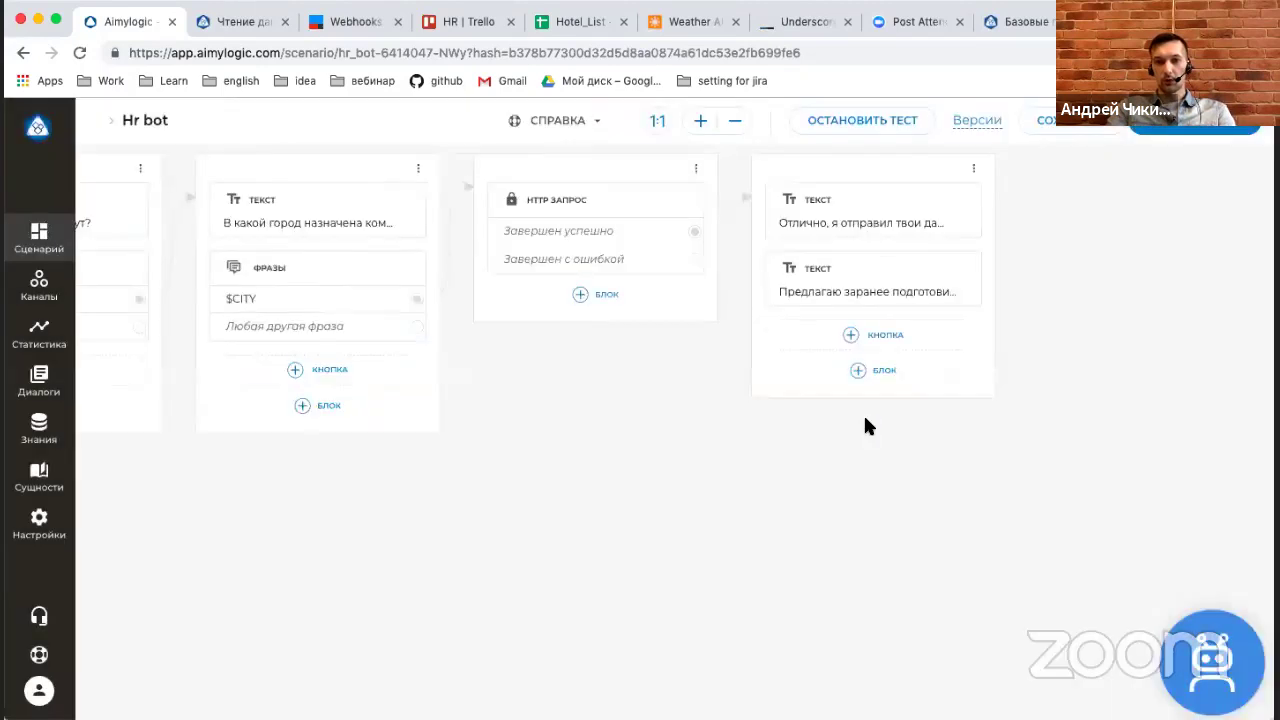
Add a Transition block to the final confirmation card.
click(928, 379)
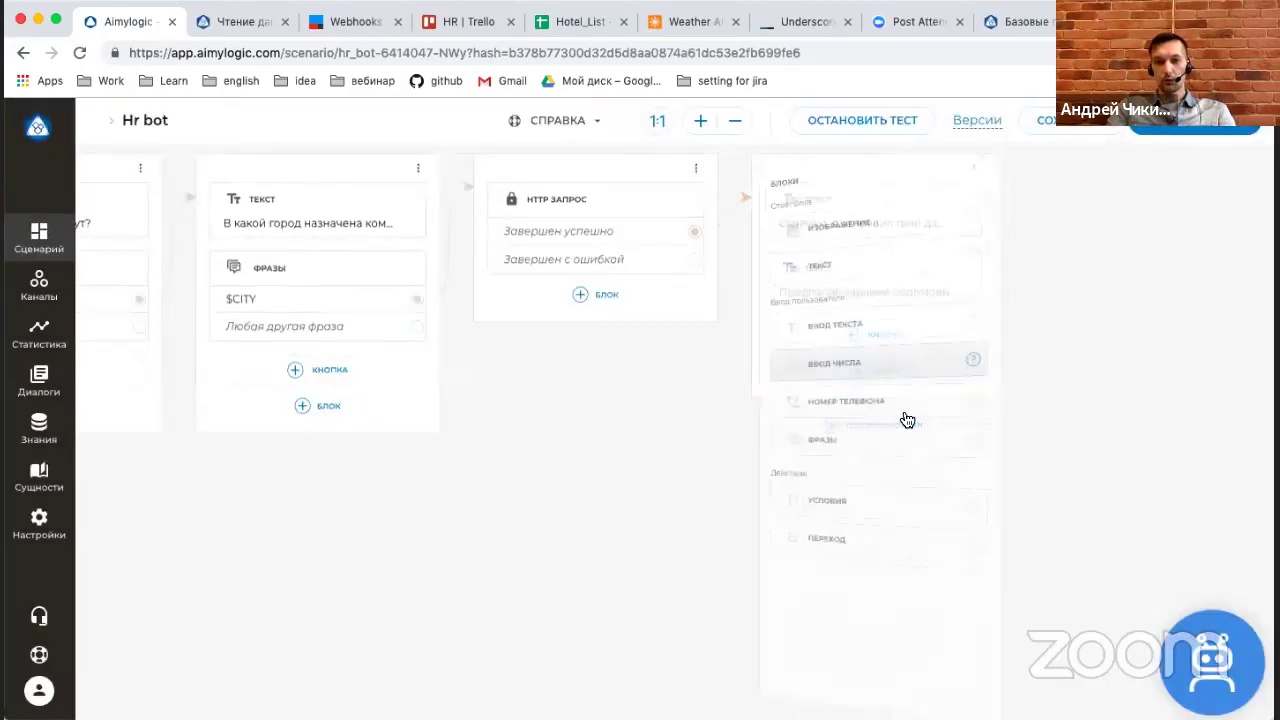
click(830, 537)
click(740, 457)
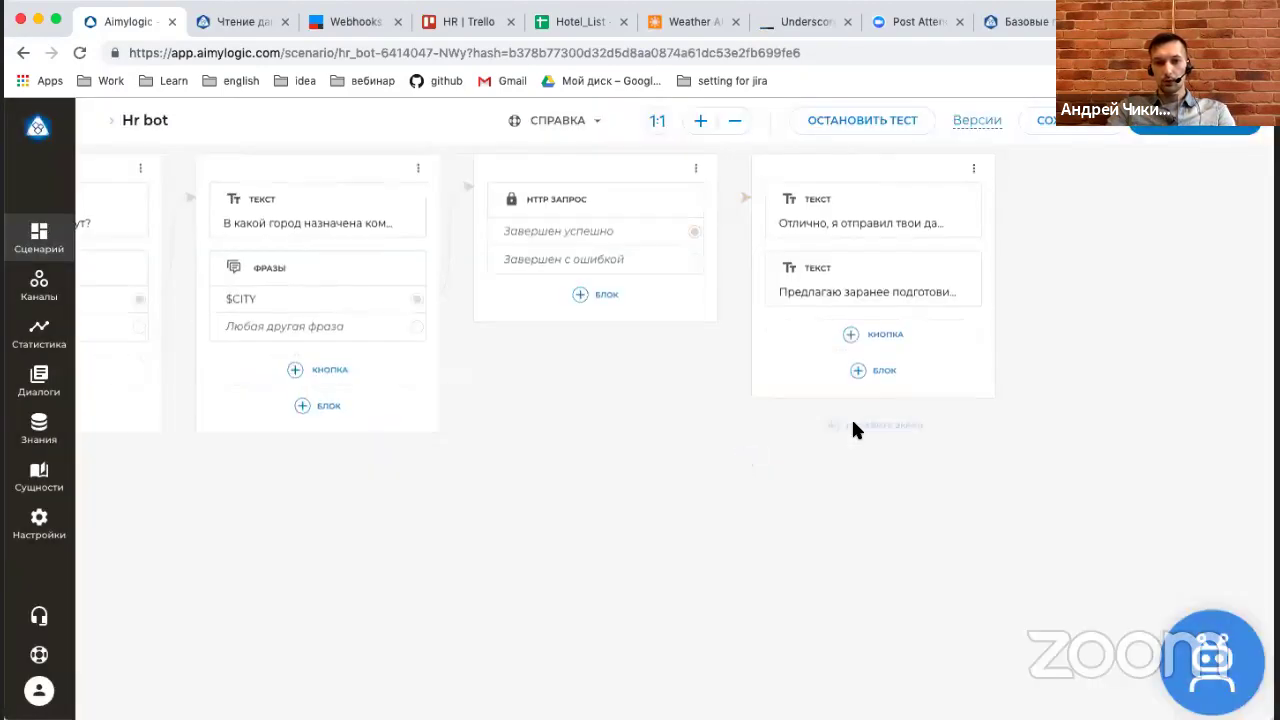
click(896, 372)
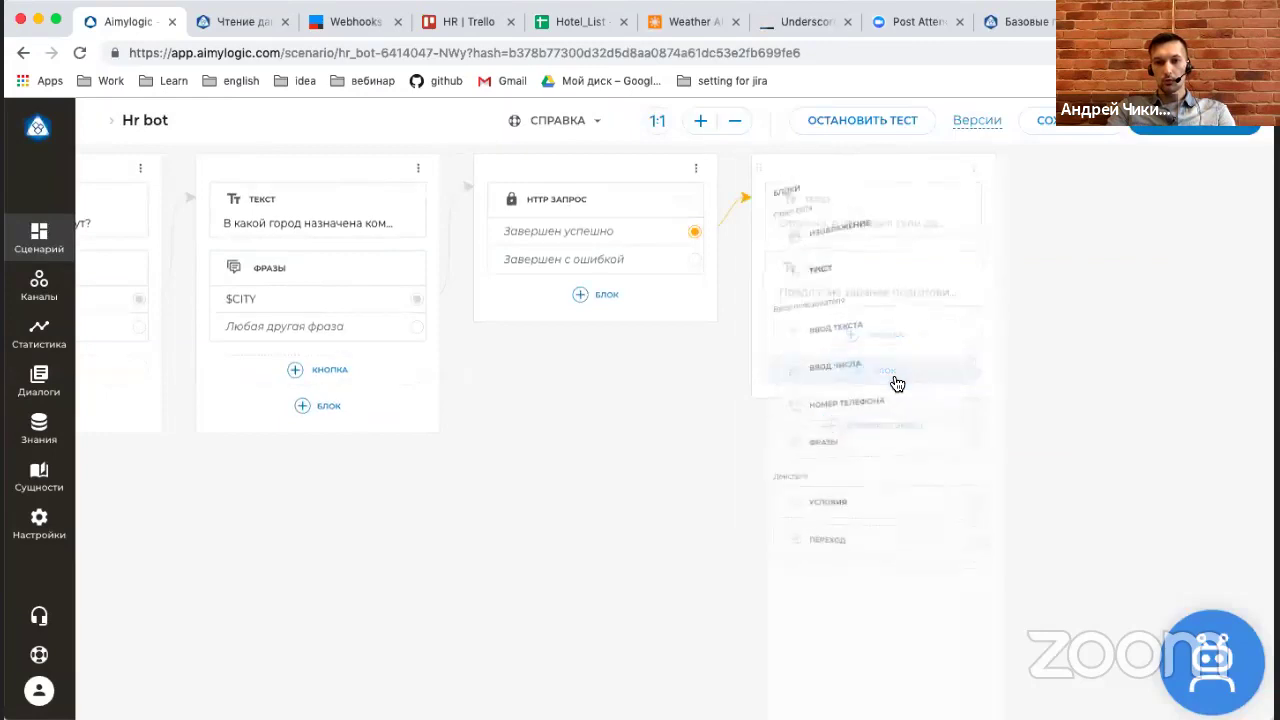
click(831, 535)
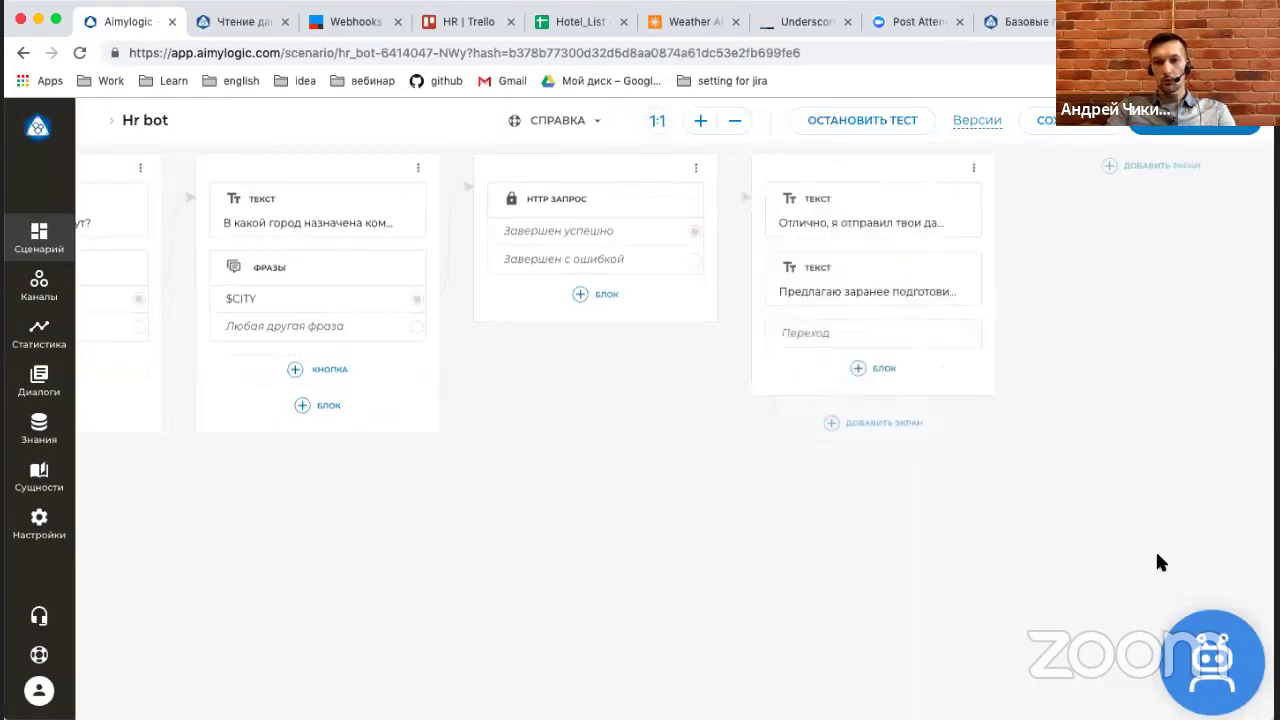
click(910, 336)
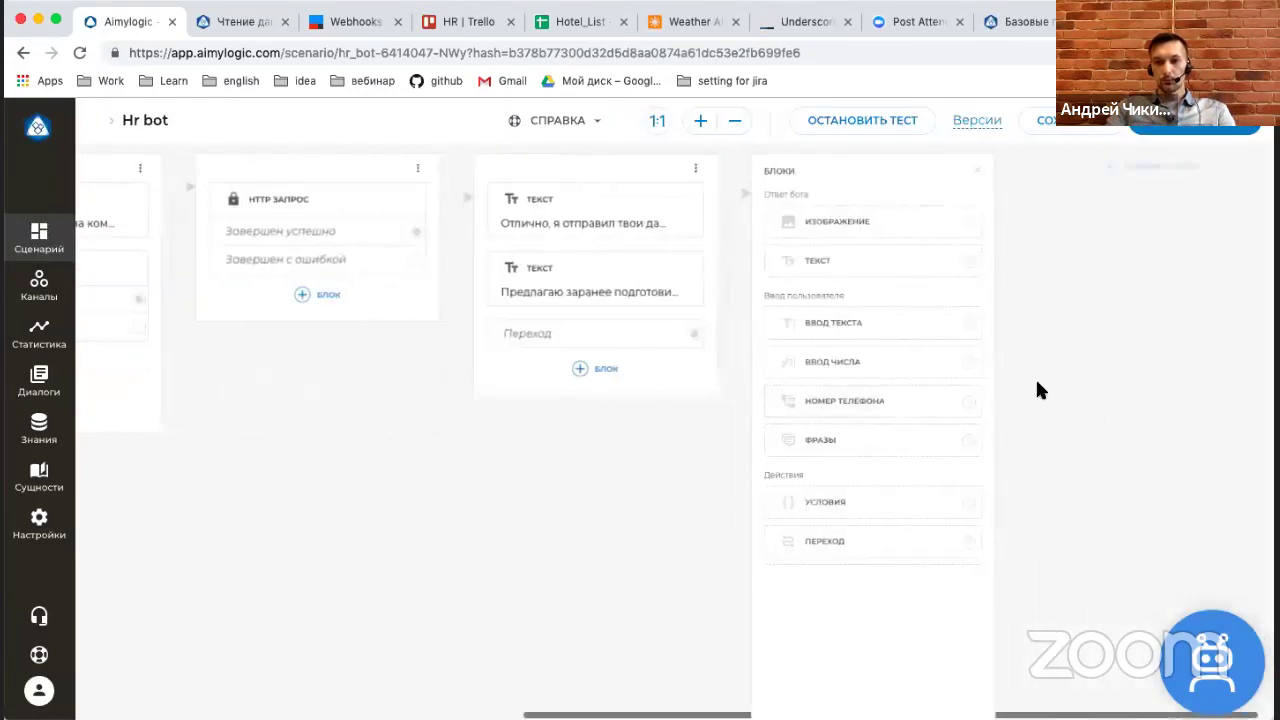
click(812, 253)
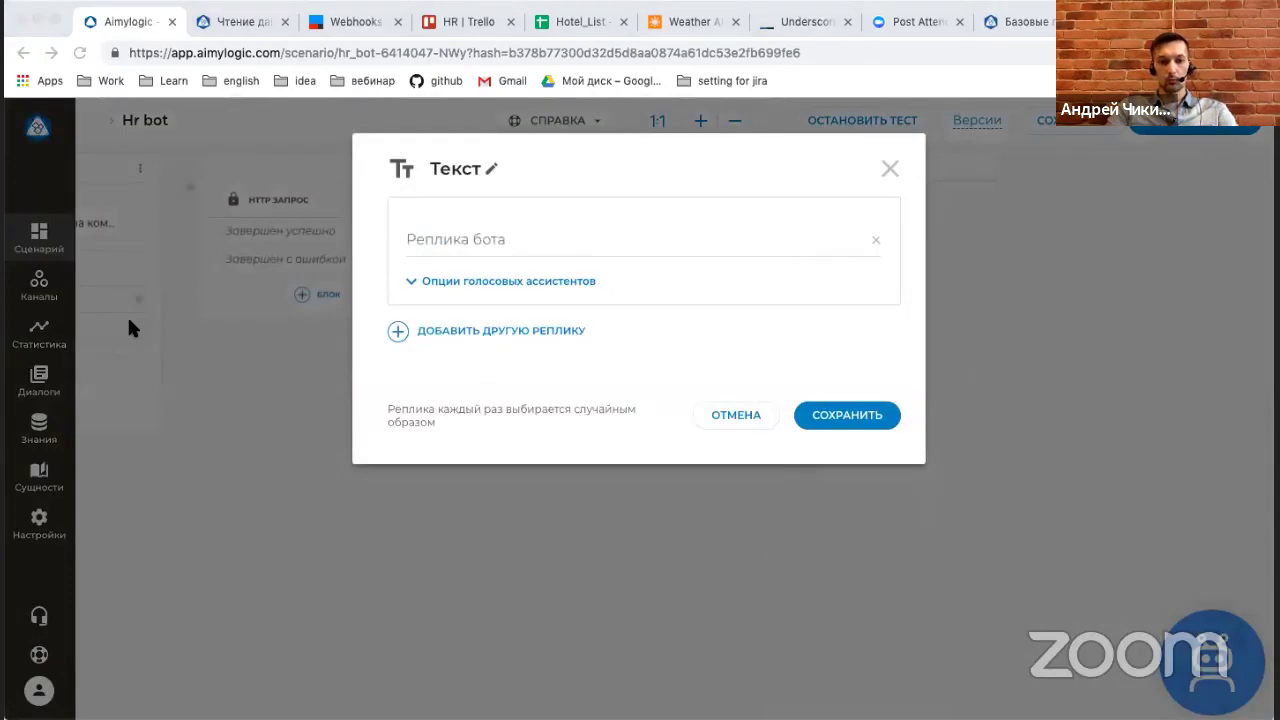
Fill the new Text block with the follow-up offer of further help.
click(887, 308)
text(Посмотри, чем я могу быть тебе еще полезен.)
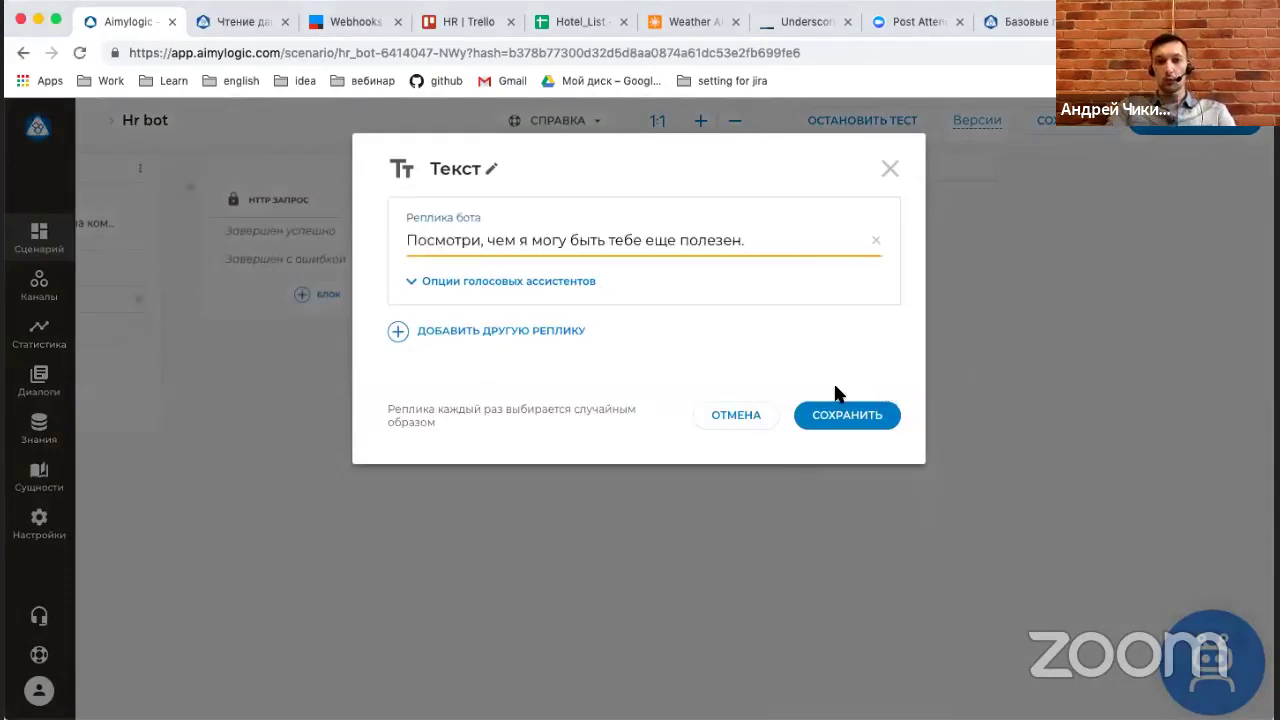
click(840, 427)
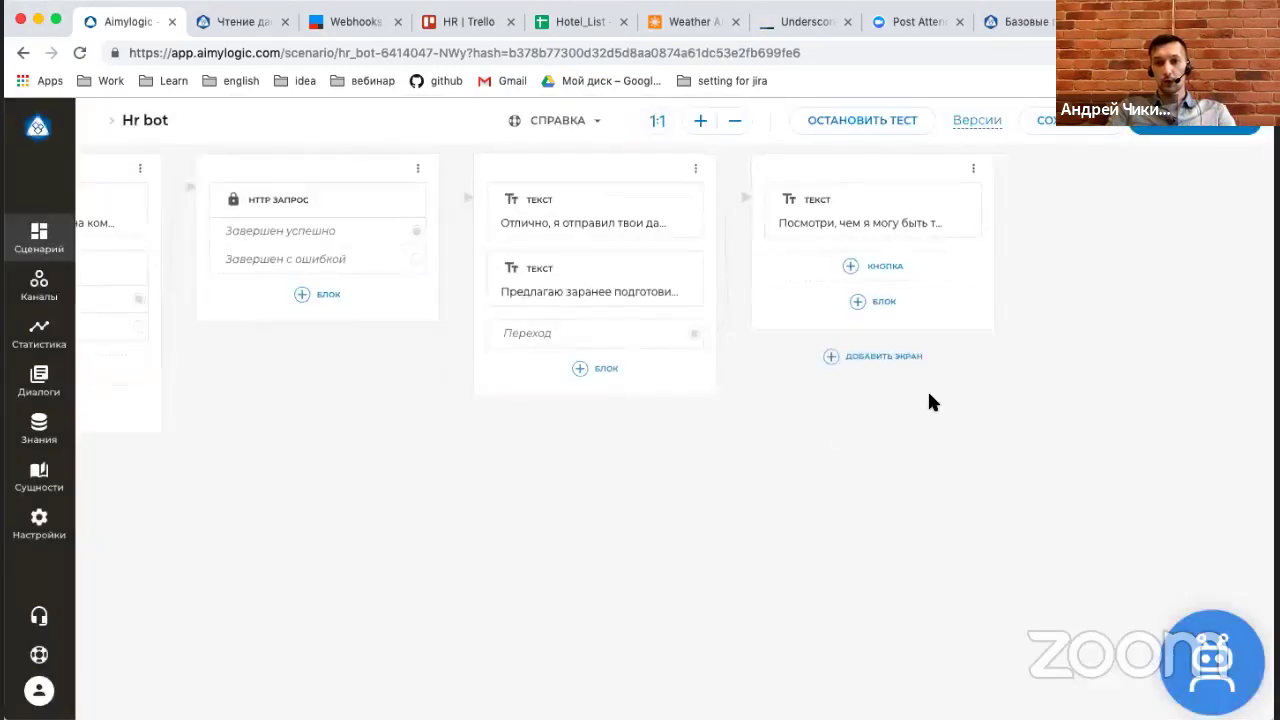
Add buttons 'Рекомендовать гостиницу' and 'Узнать погоду' under that reply.
click(887, 267)
text(я)
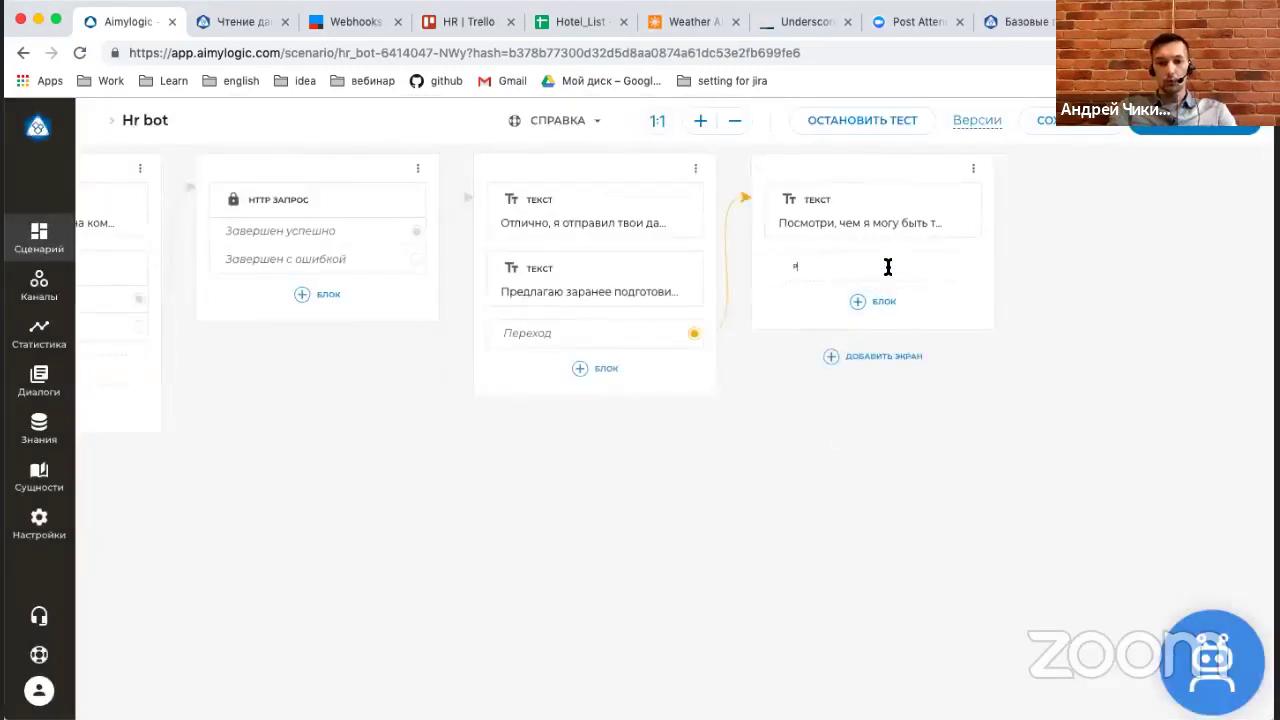
text(еком)
key(BackSpace)
key(BackSpace)
key(BackSpace)
key(BackSpace)
key(BackSpace)
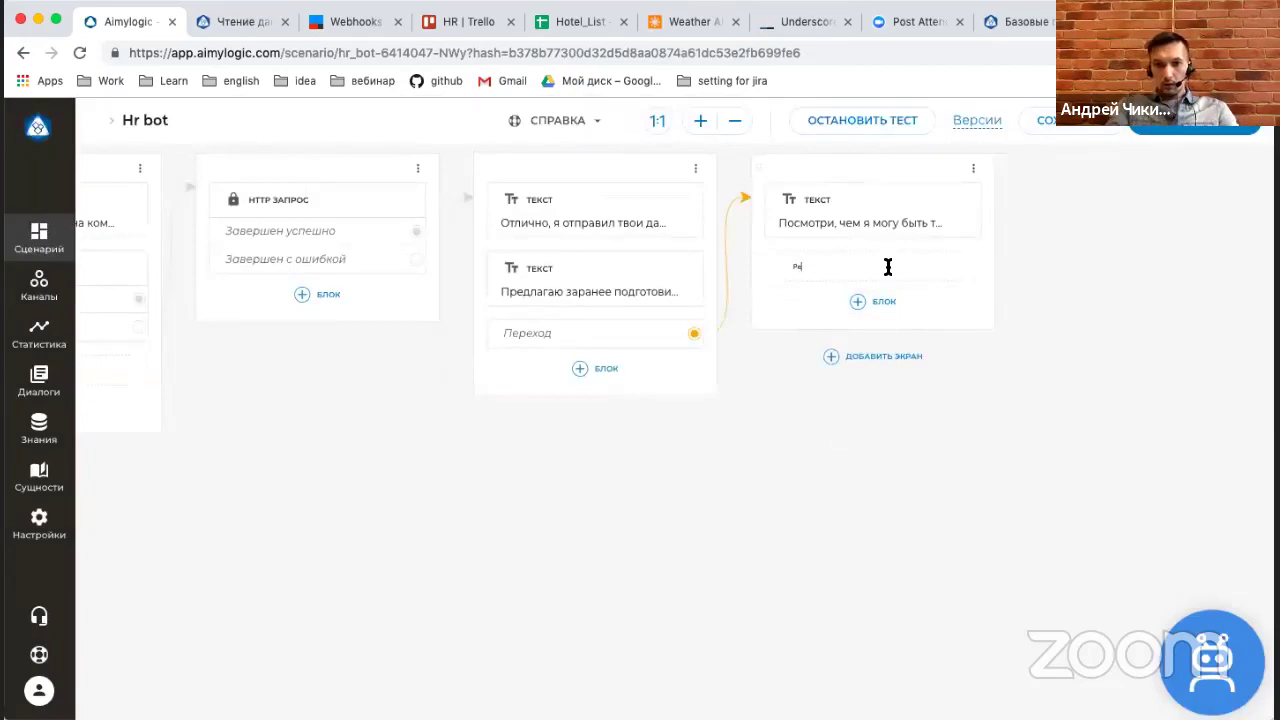
click(656, 121)
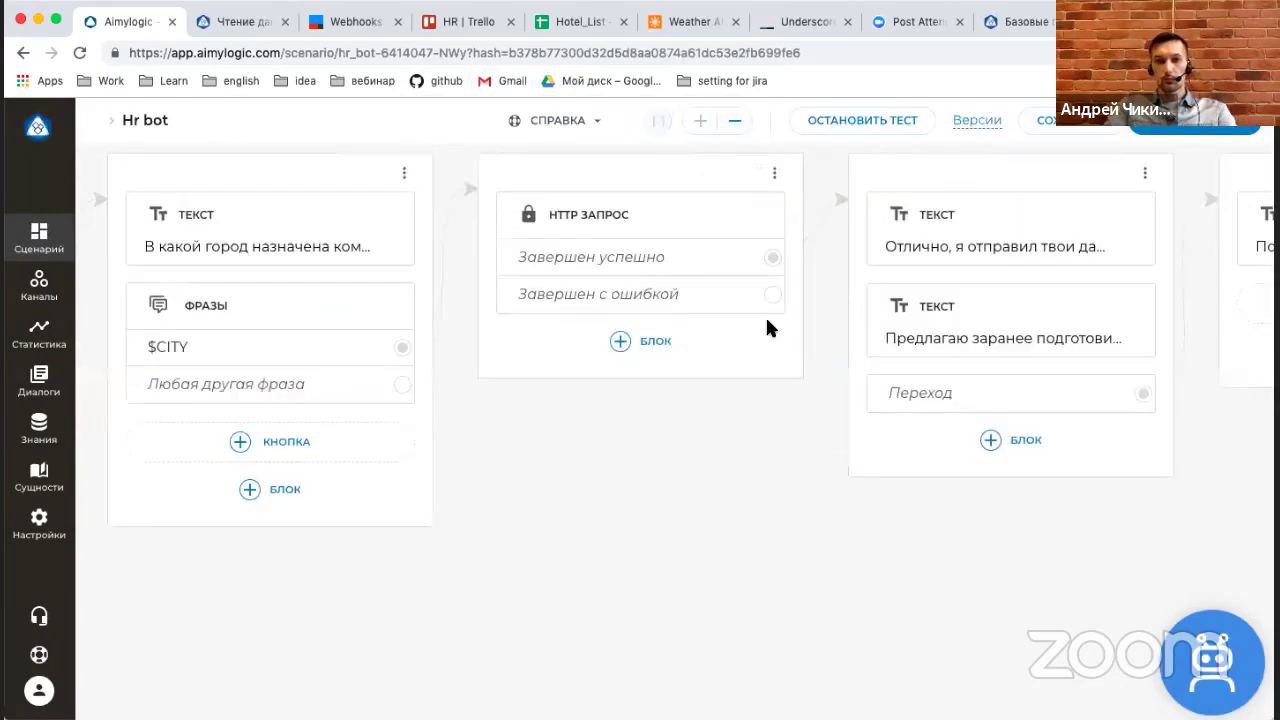
scroll(807, 430, right, 5)
click(758, 301)
text(Реком)
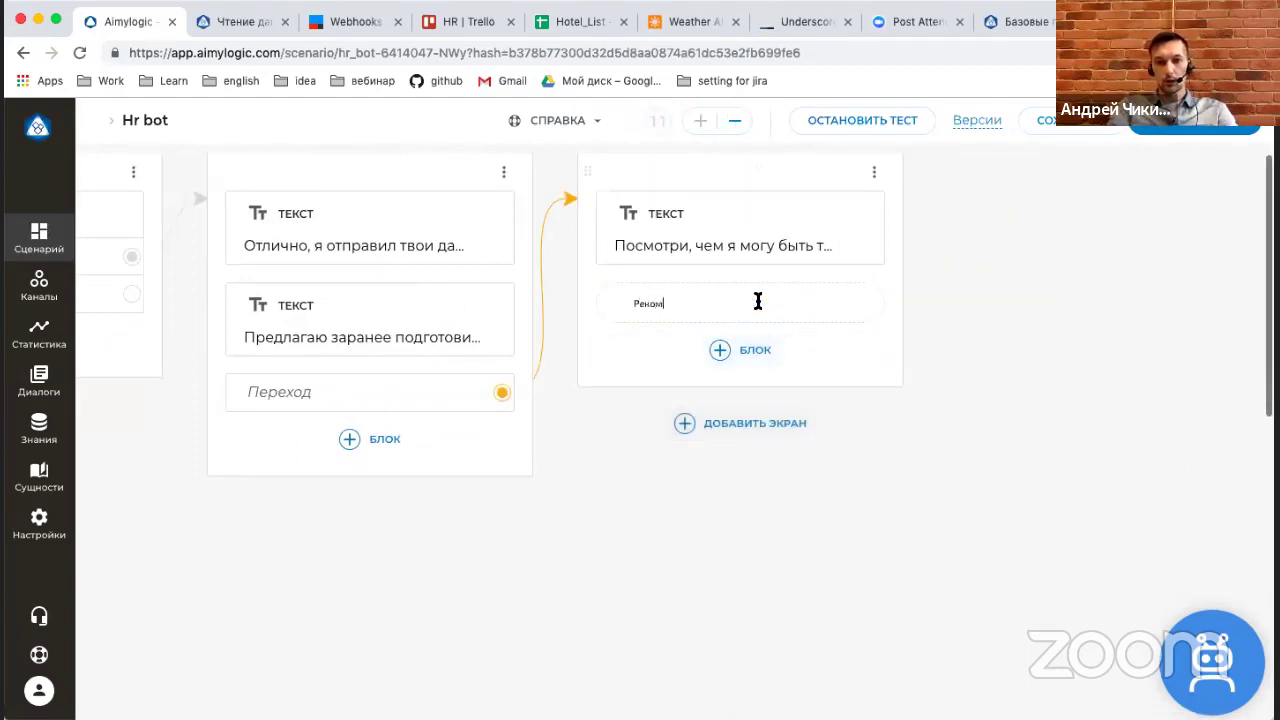
text(ендовать )
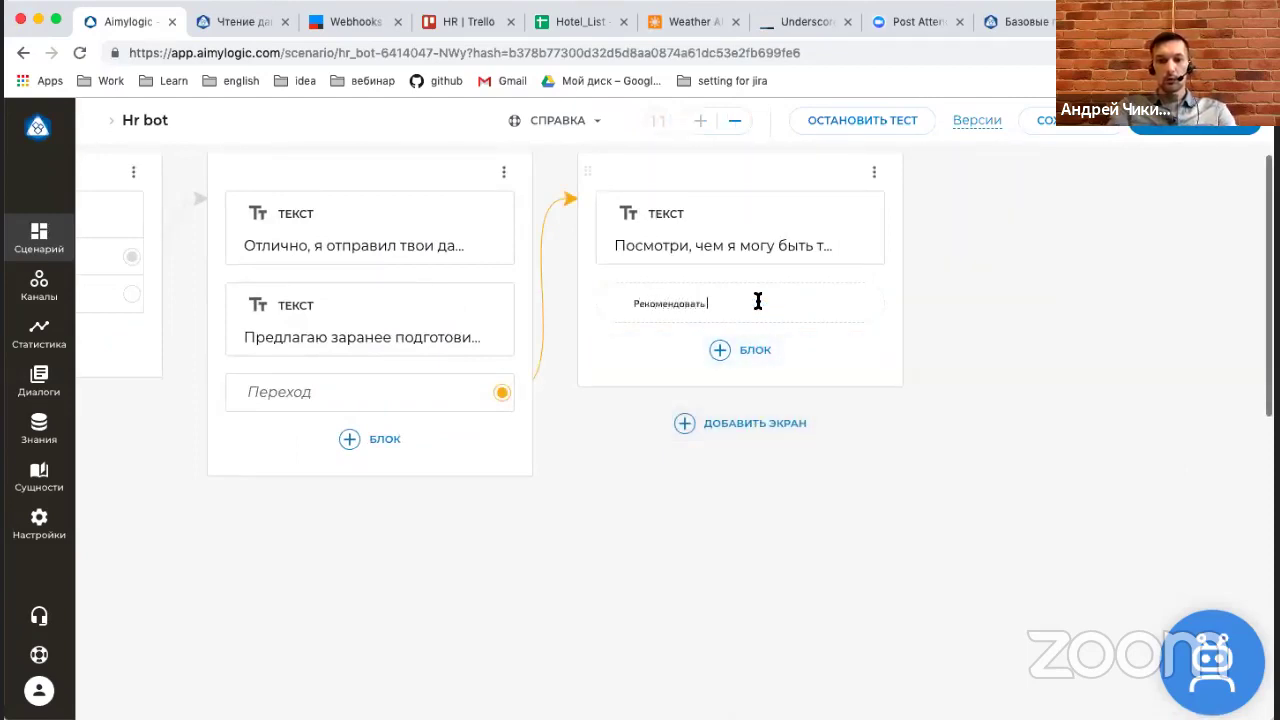
text(гостиницу)
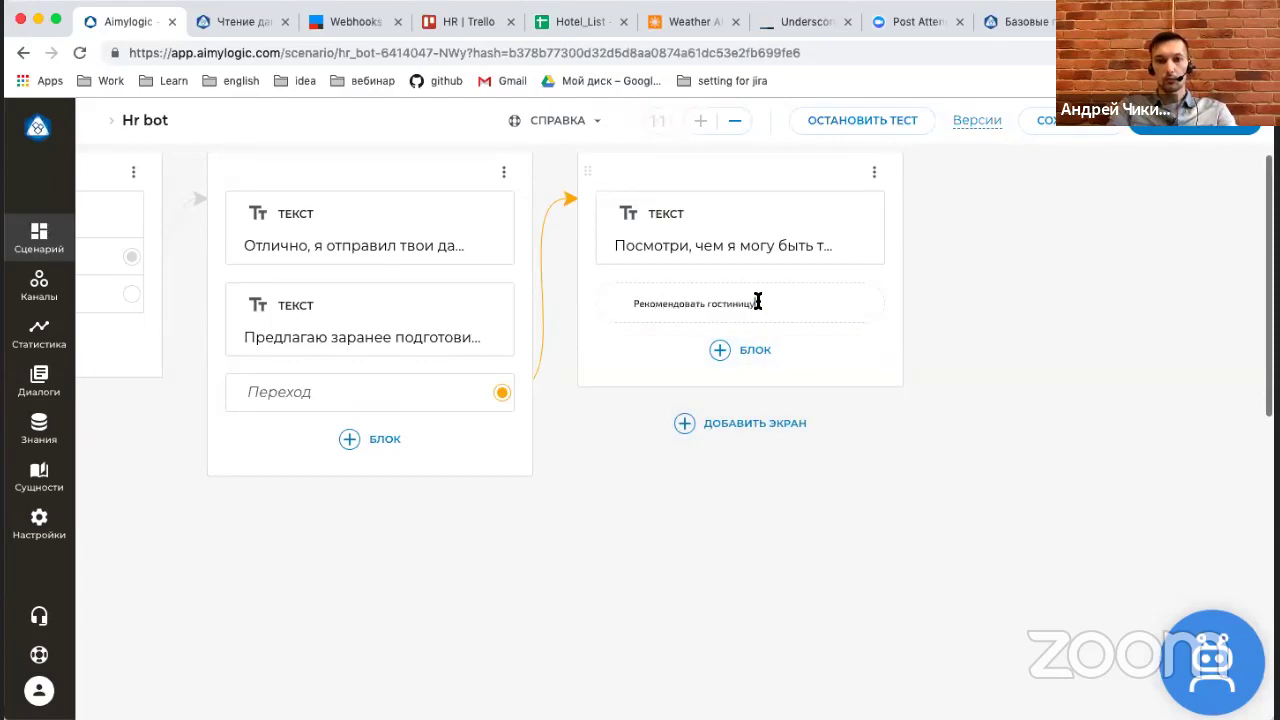
key(Return)
click(772, 352)
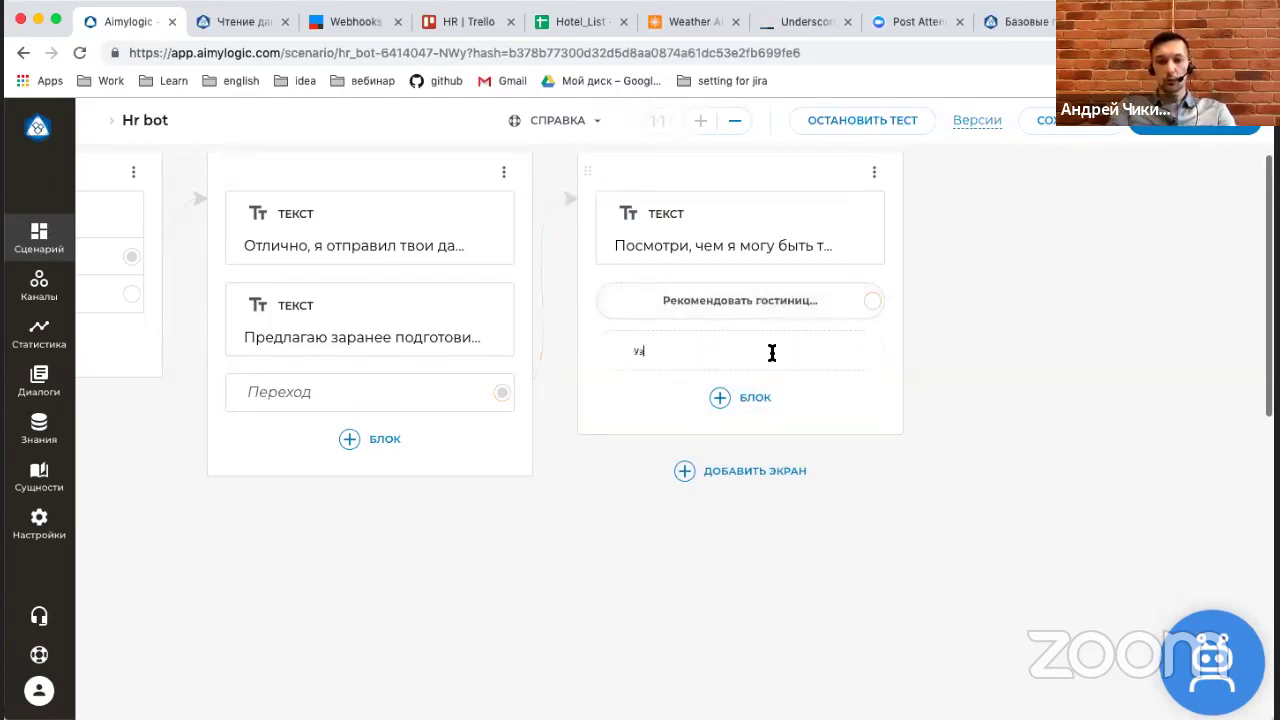
text(Узнать погоду)
key(Return)
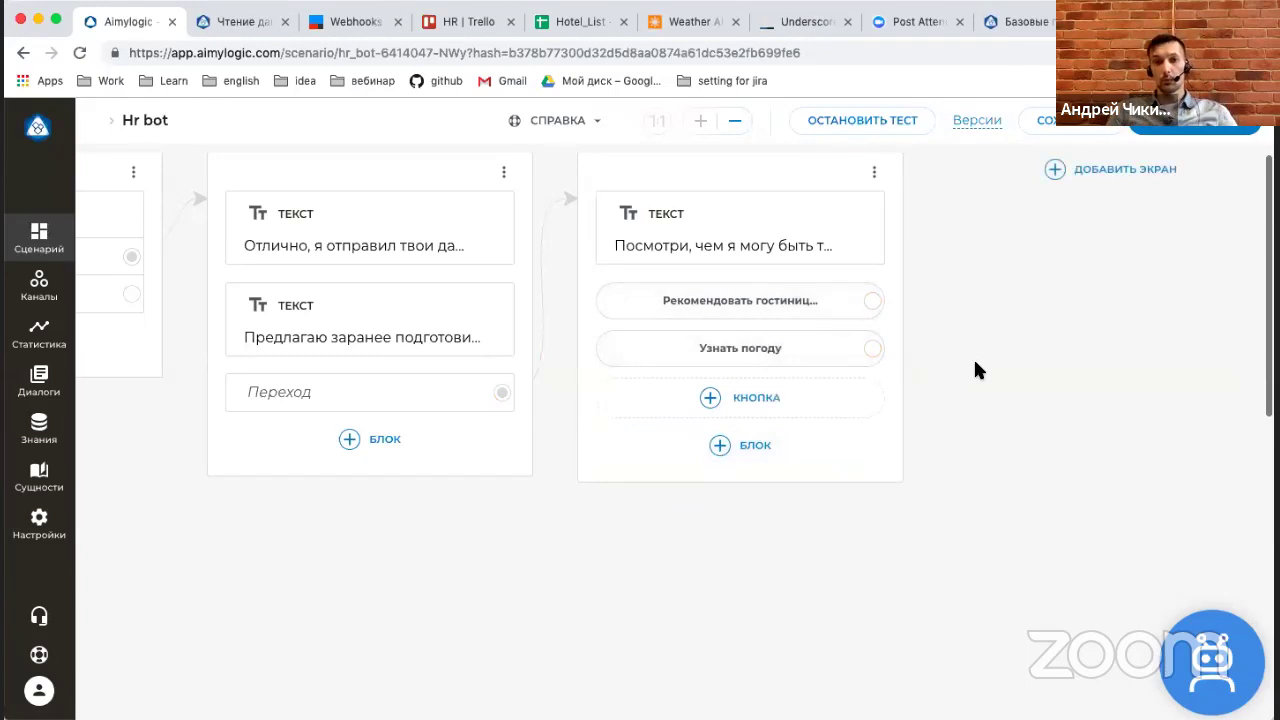
Add an HTTP request block after the help screen with its two buttons.
mouse_move(727, 310)
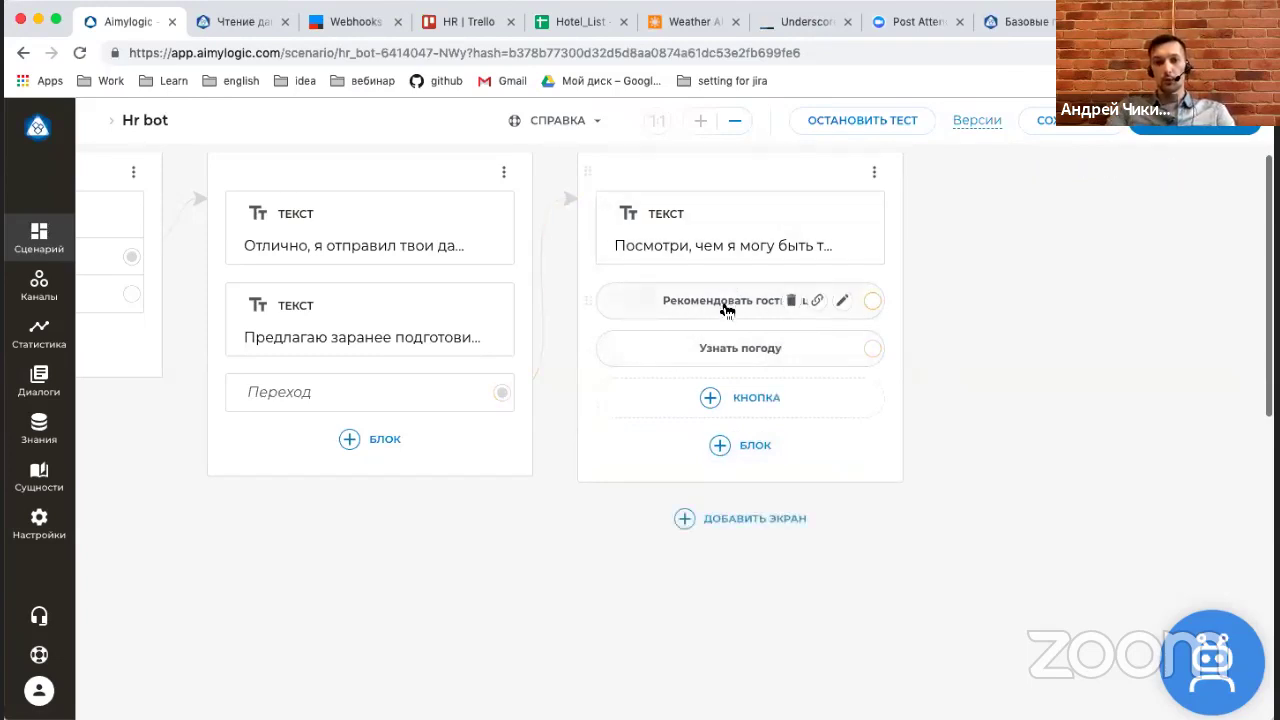
click(873, 300)
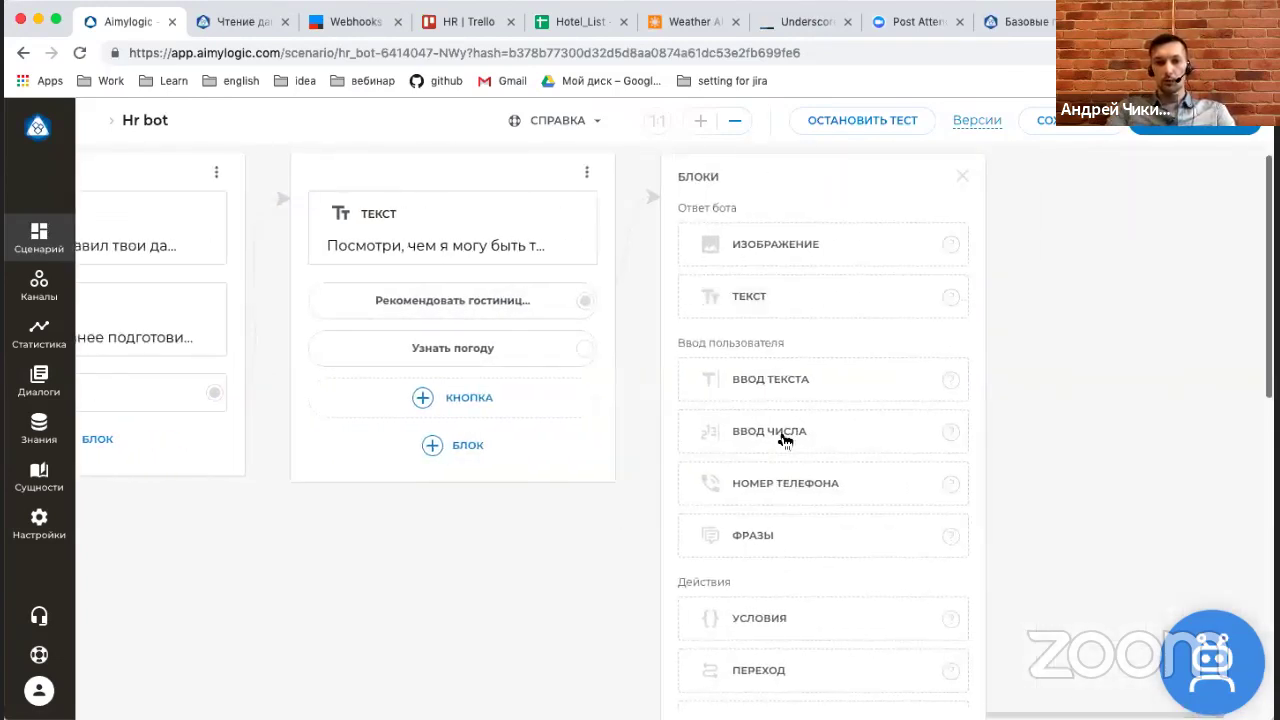
scroll(794, 534, down, 2)
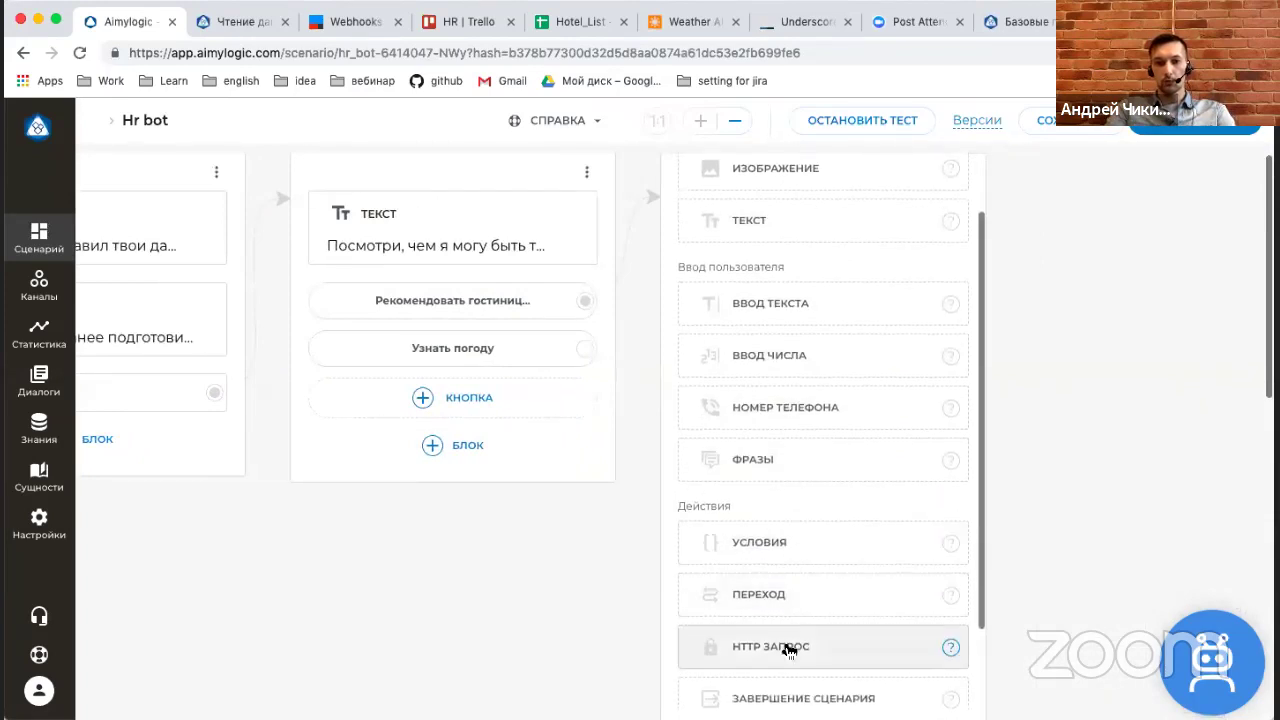
click(785, 646)
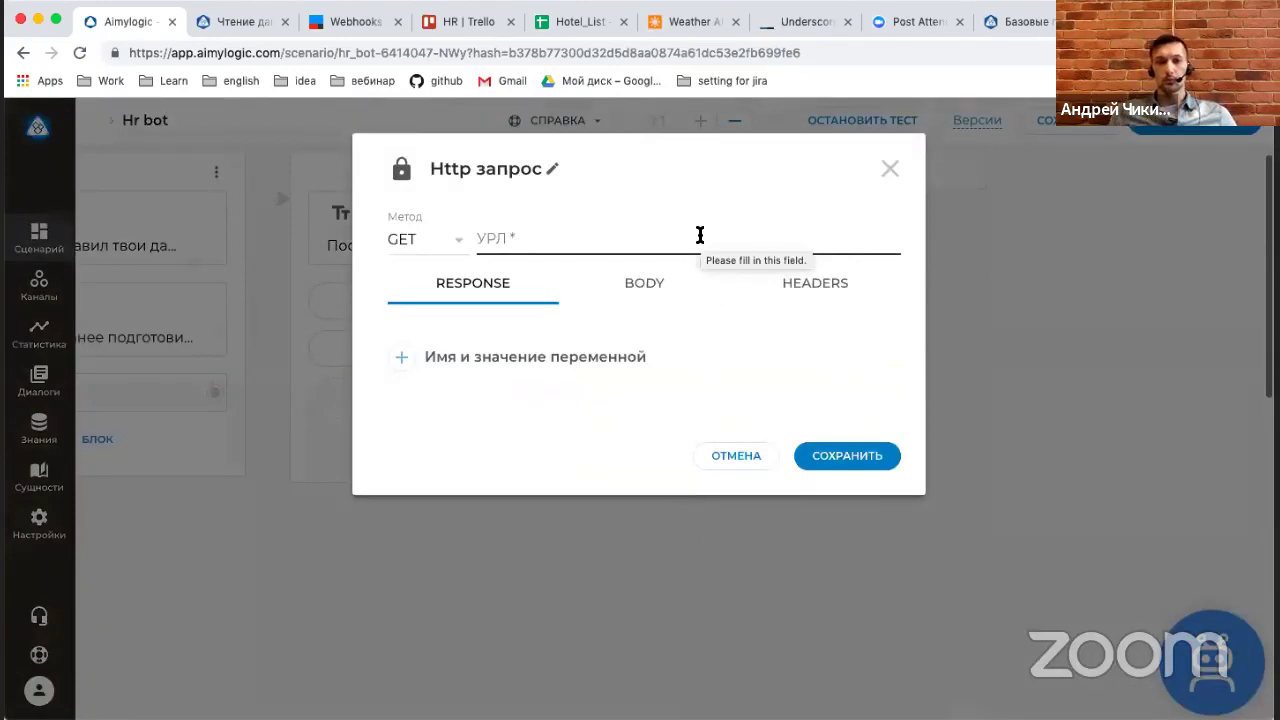
click(579, 35)
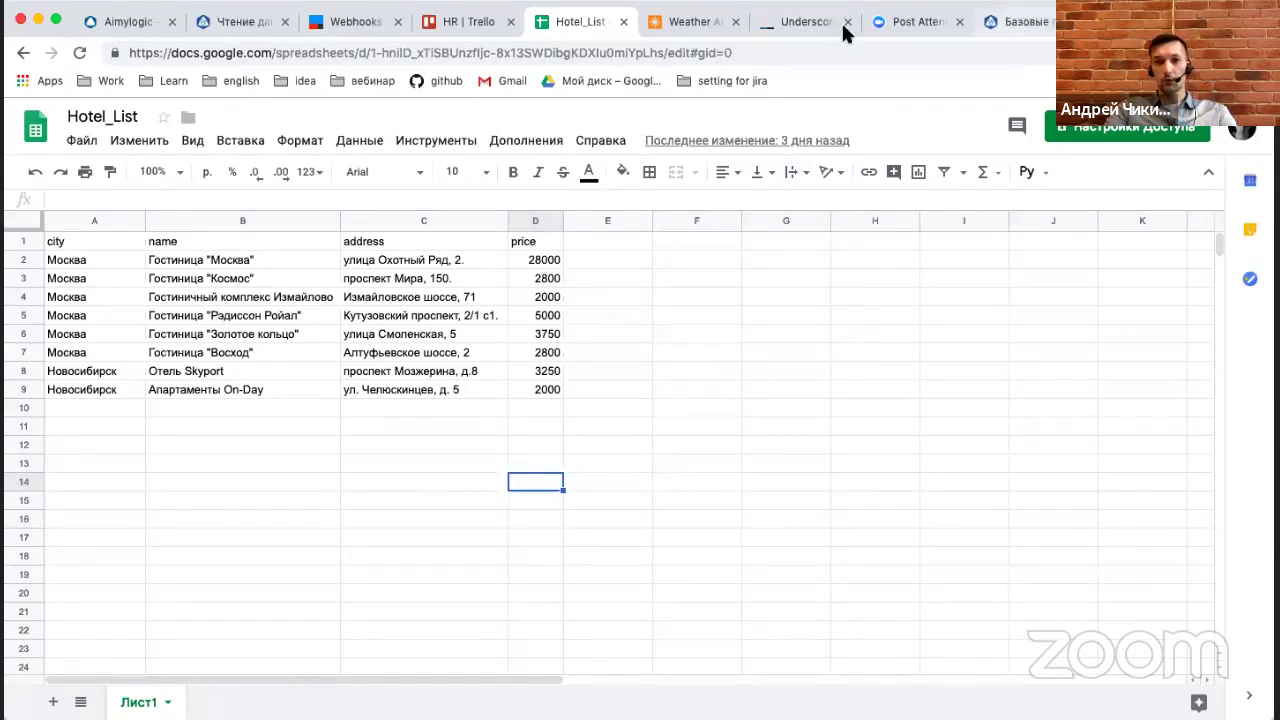
click(238, 18)
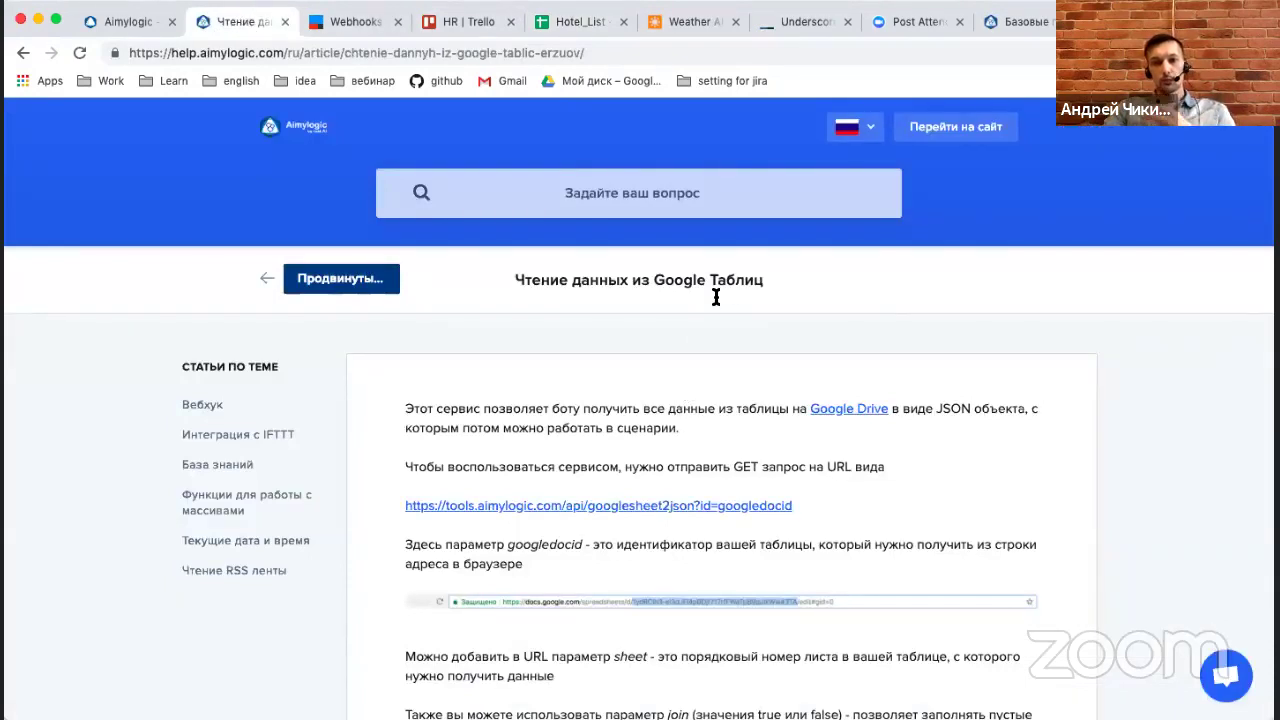
scroll(500, 436, down, 2)
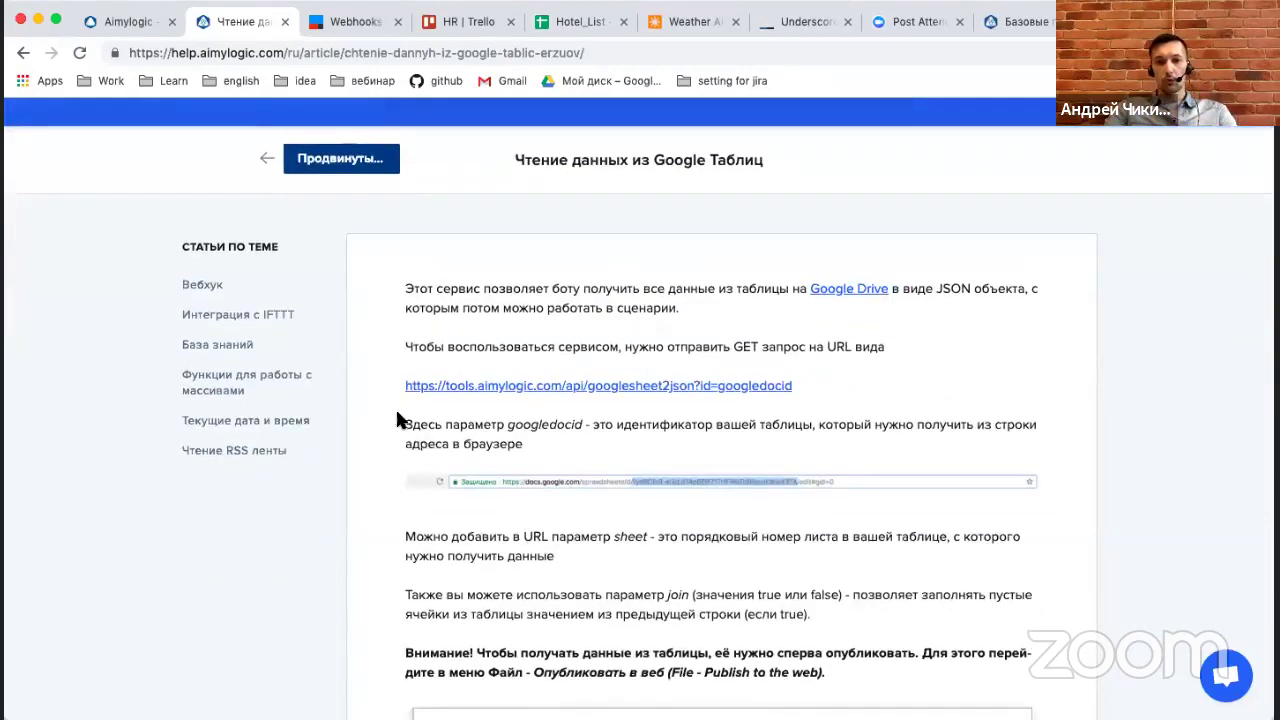
drag(464, 387, 717, 381)
key(super+c)
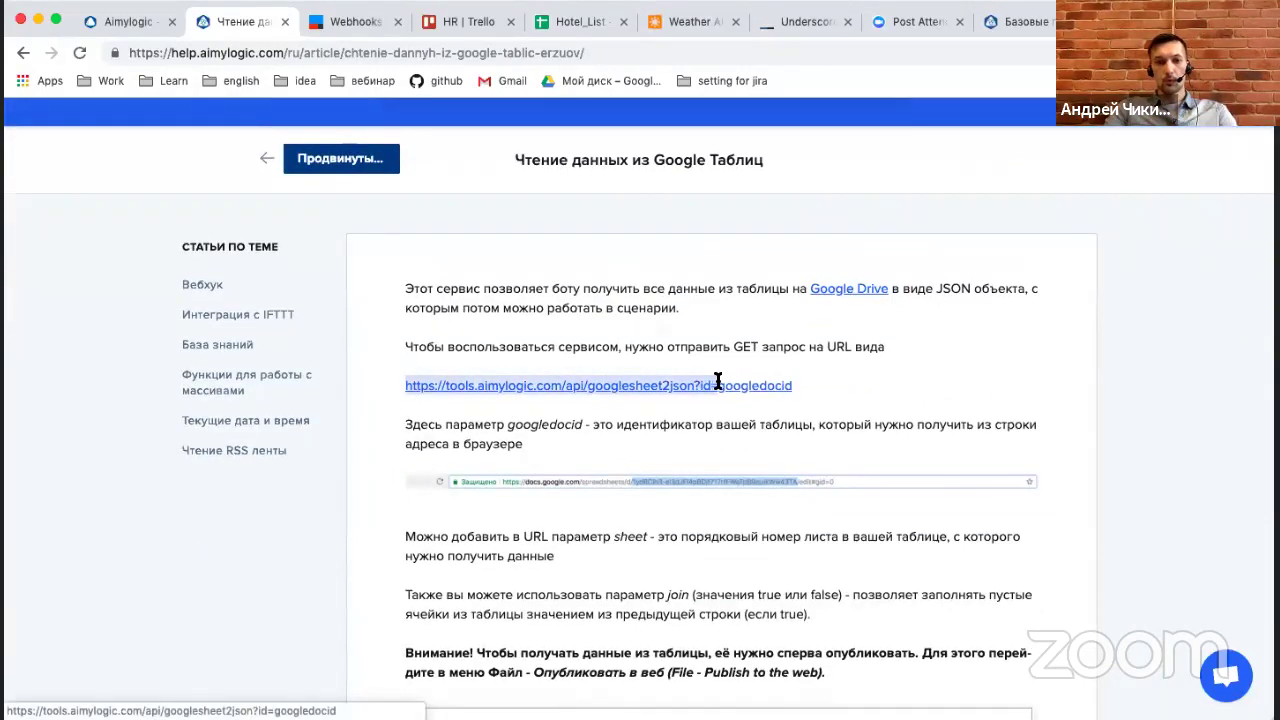
click(140, 22)
click(541, 246)
key(super+v)
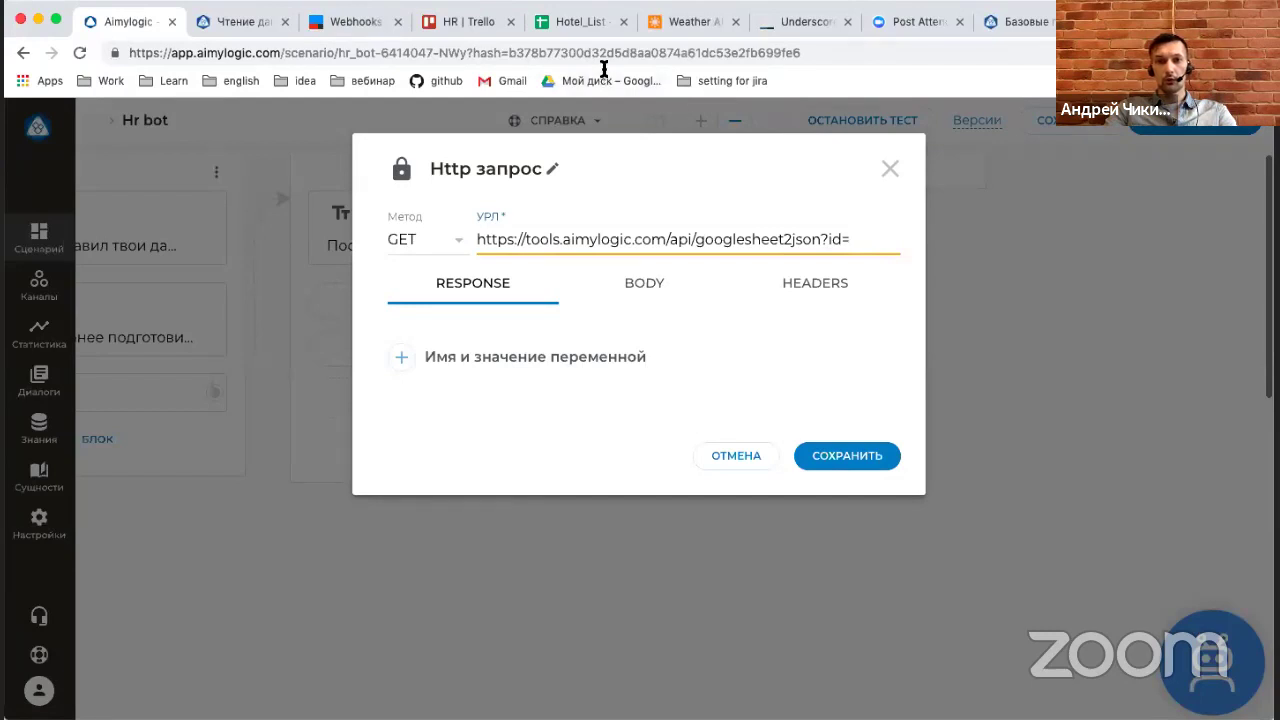
click(581, 25)
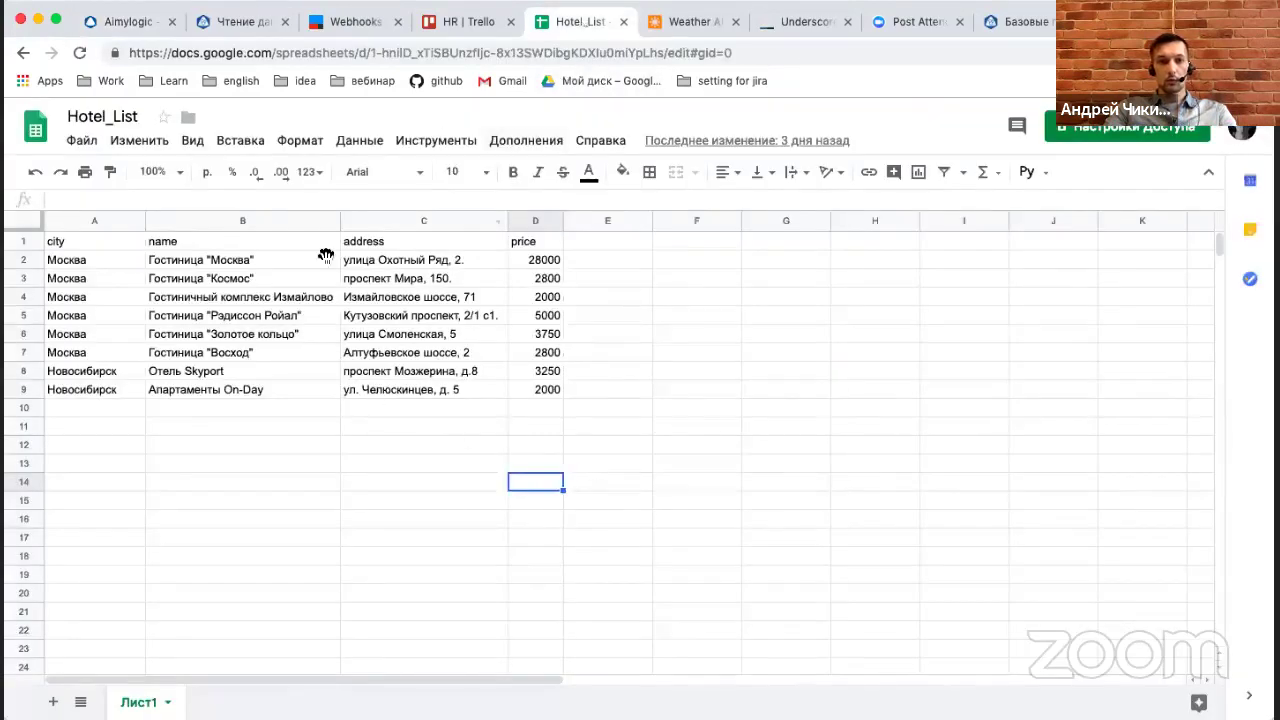
Confirm via File > Опубликовать в Интернете that Hotel_List is published to the web.
click(83, 142)
mouse_move(139, 140)
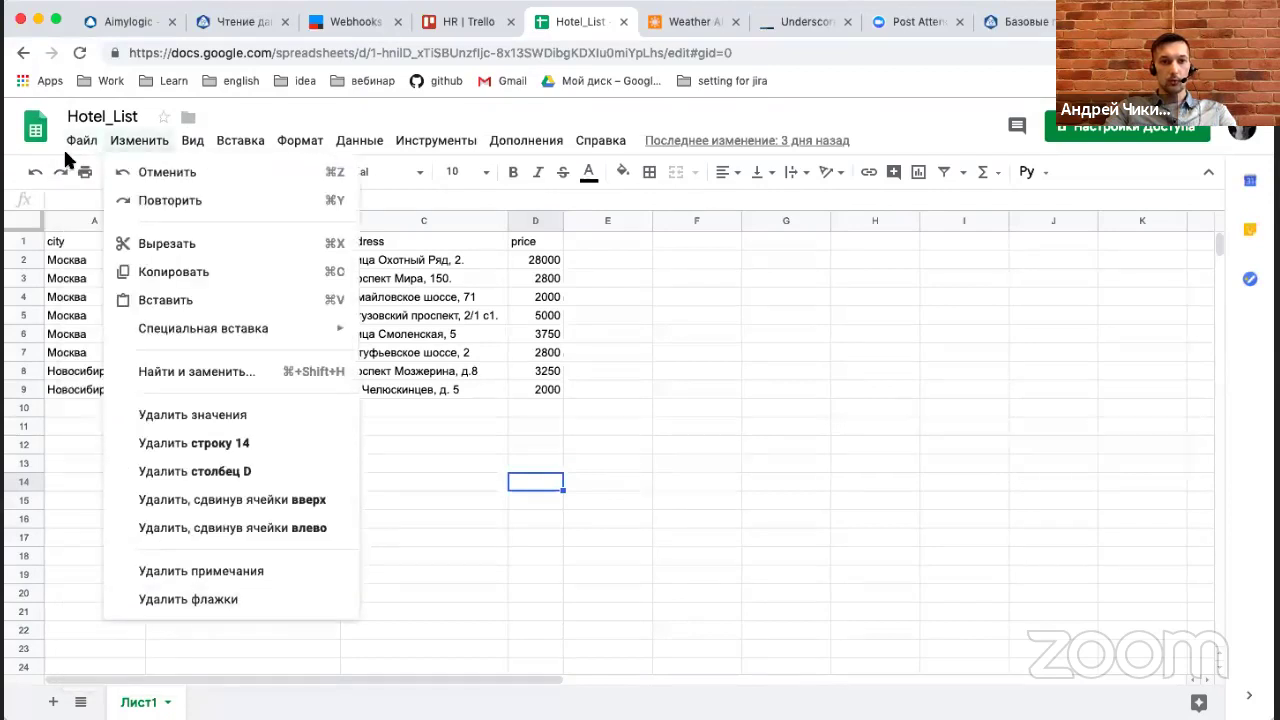
mouse_move(80, 142)
click(160, 543)
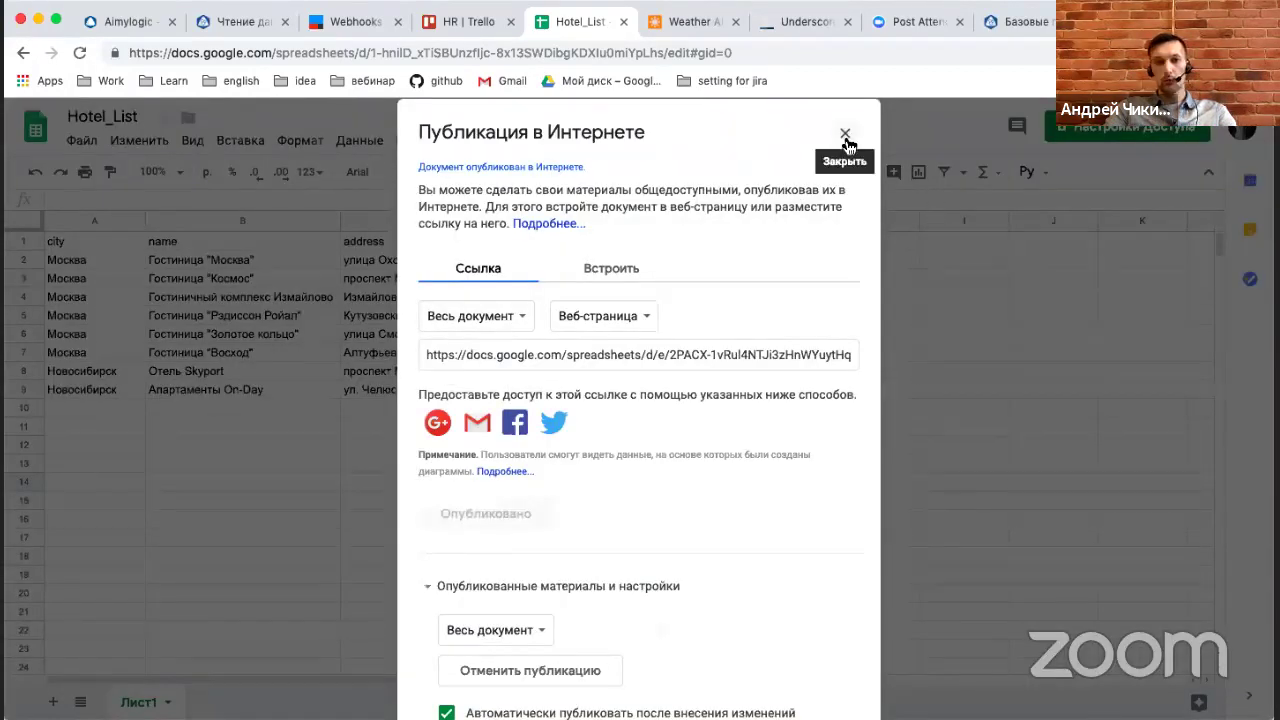
click(845, 133)
Select the Hotel_List spreadsheet ID in the address bar and return to Aimylogic.
double_click(576, 52)
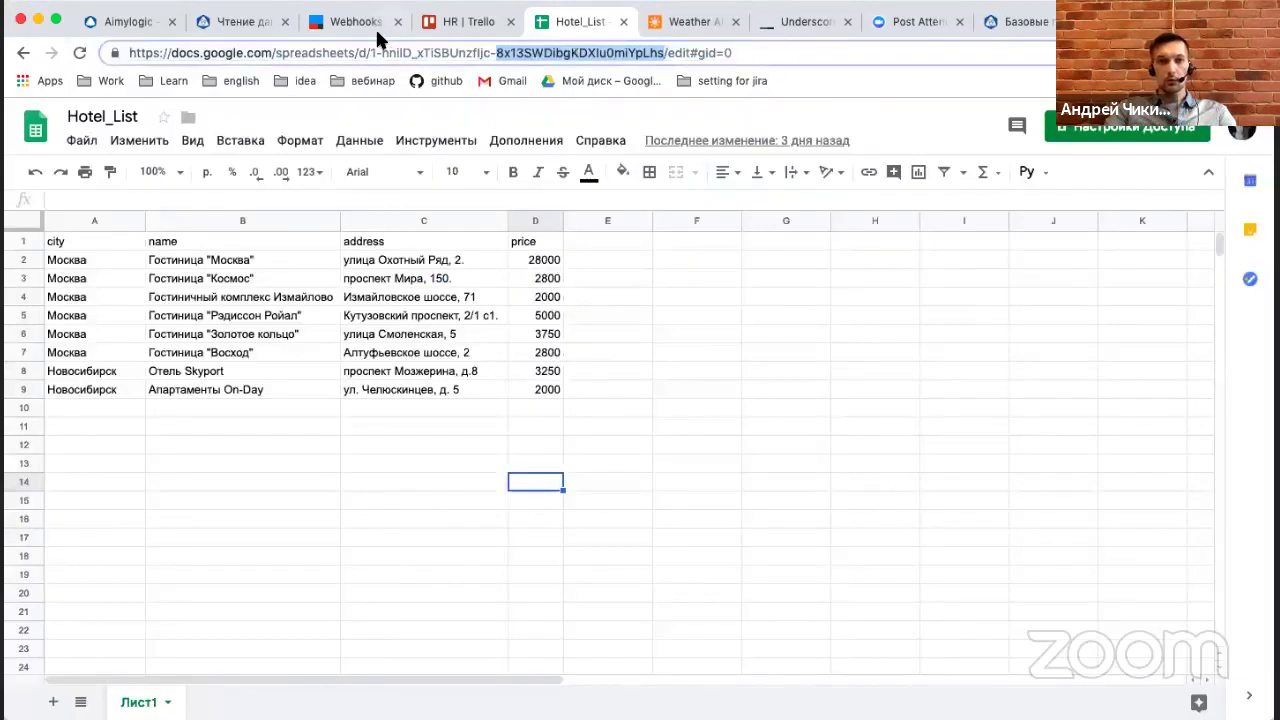
drag(370, 52, 661, 52)
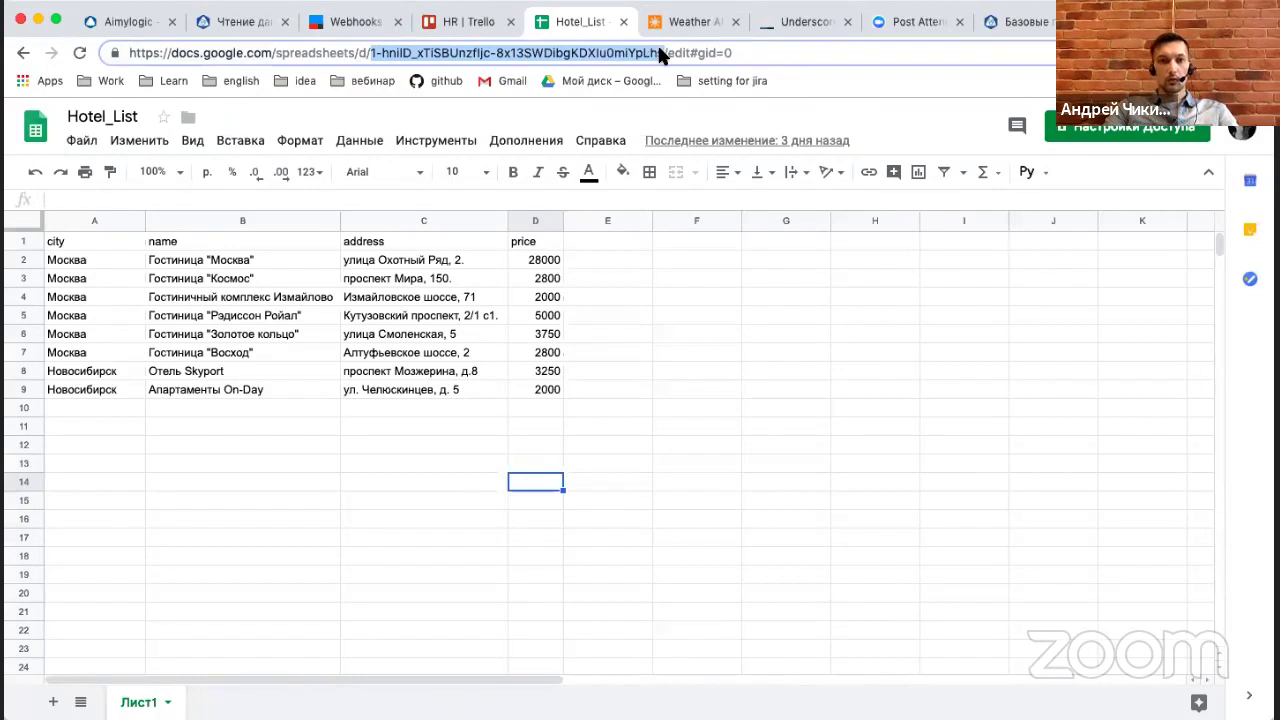
click(137, 22)
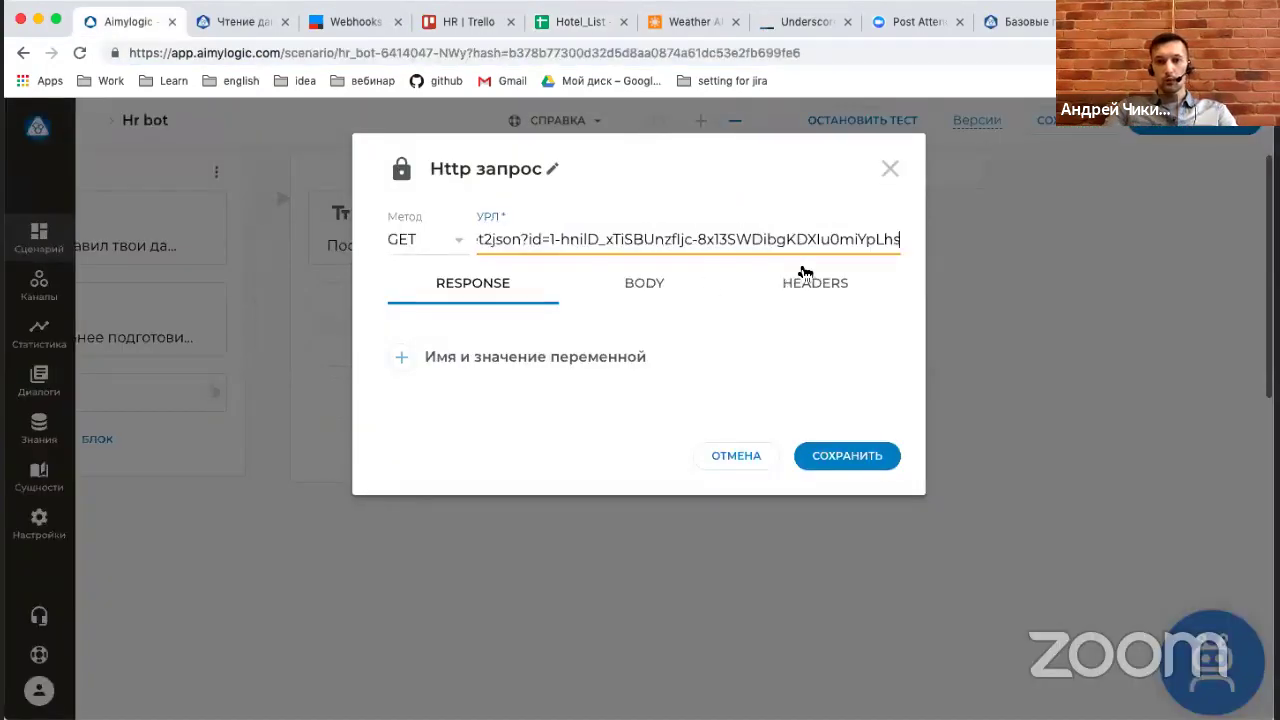
Paste the spreadsheet ID after id= and add a result variable for the response.
click(455, 370)
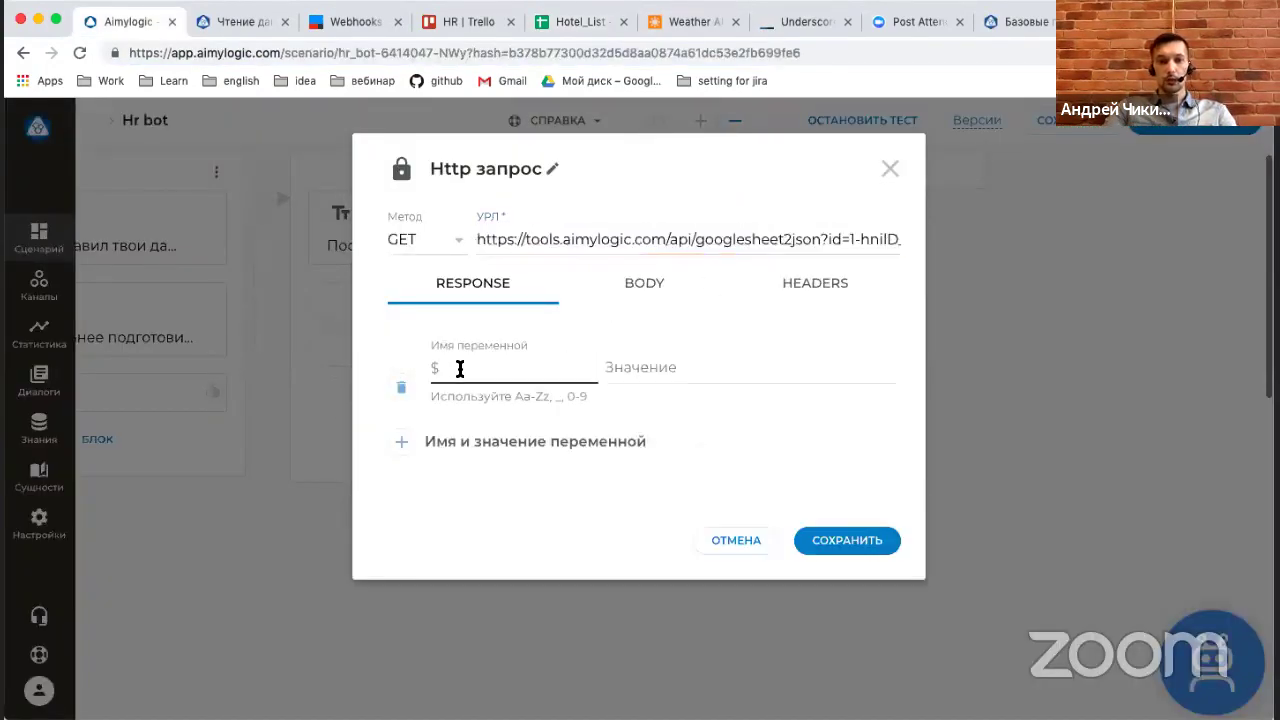
text(к)
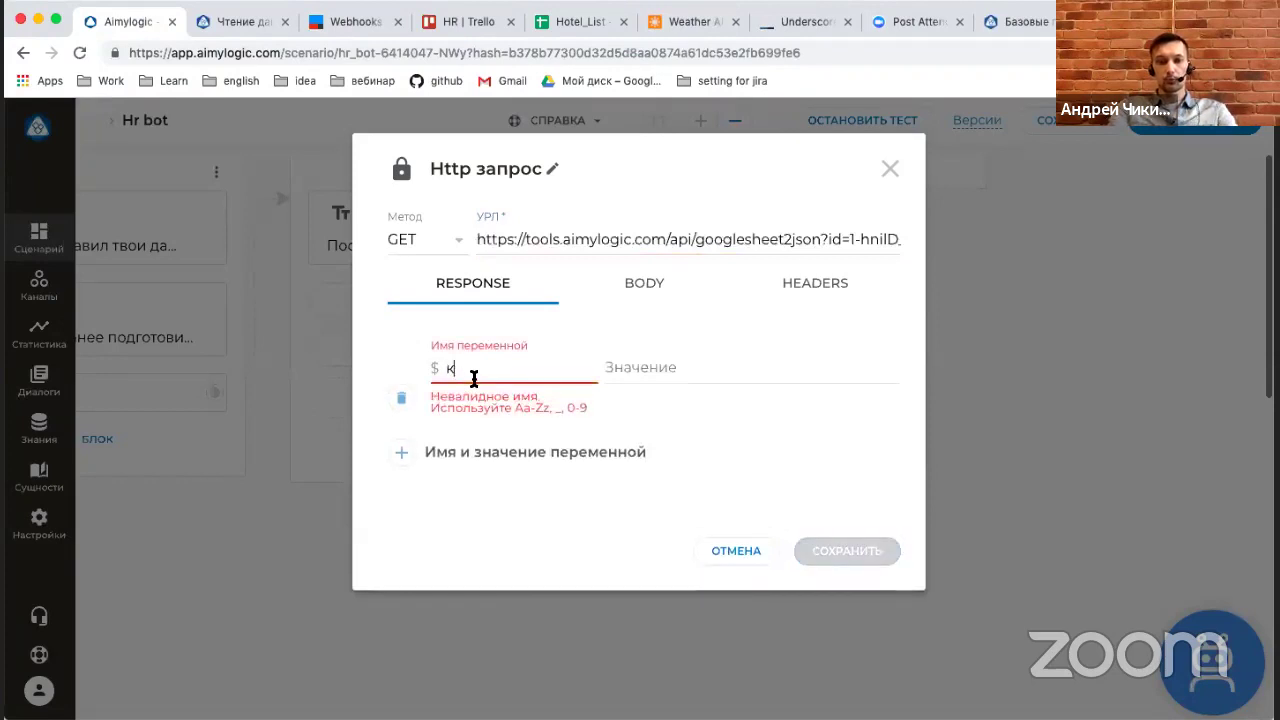
text(result)
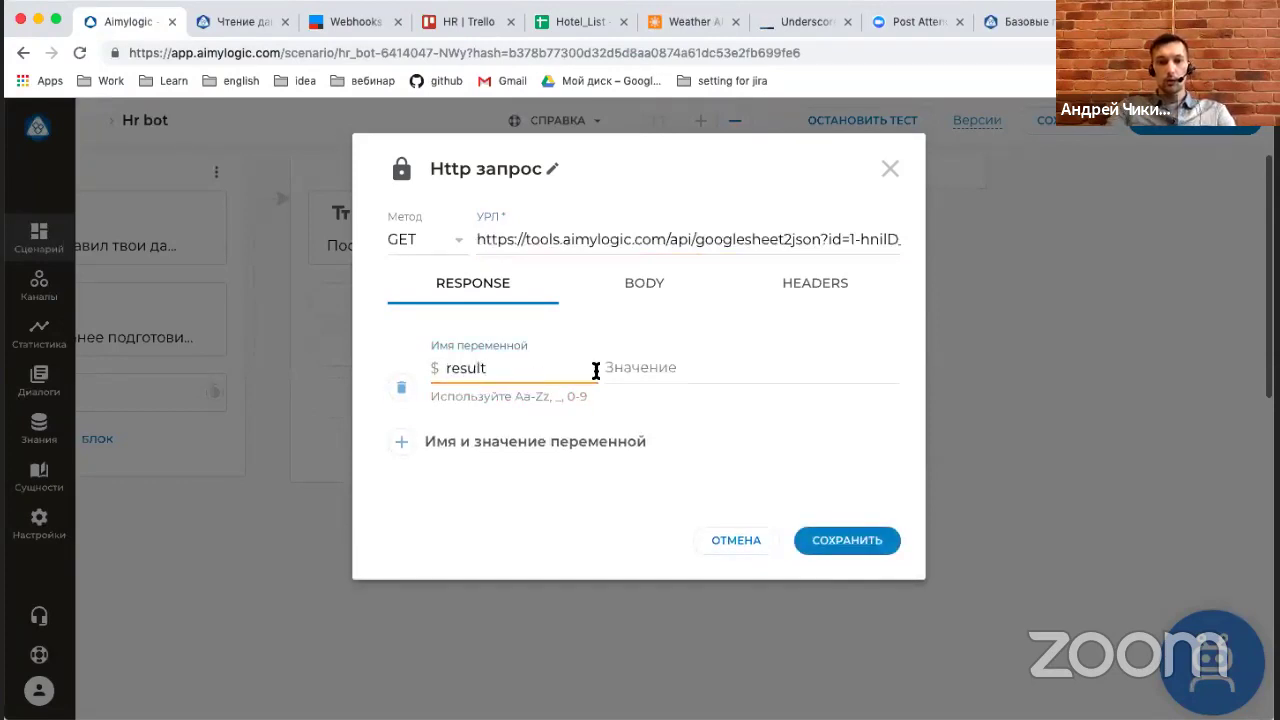
click(648, 366)
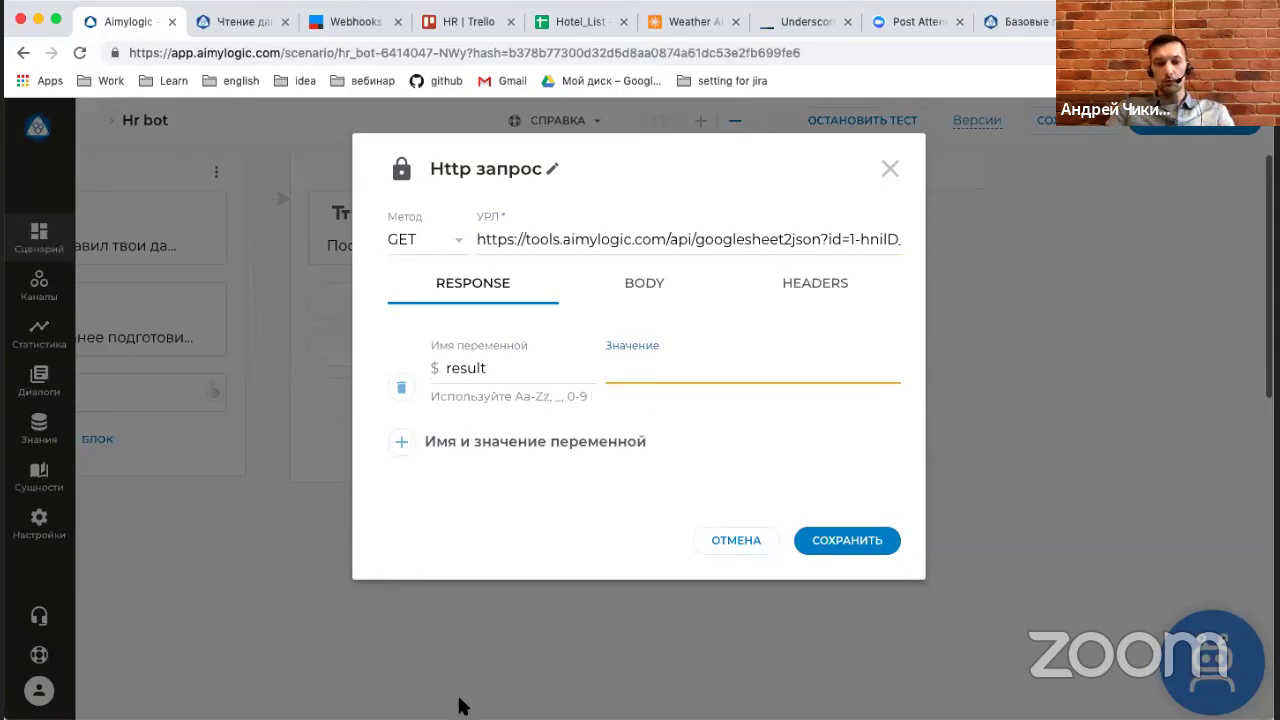
Set $result to $httpResponse filtered by city = $CITY.name and save the request.
key(super+Tab)
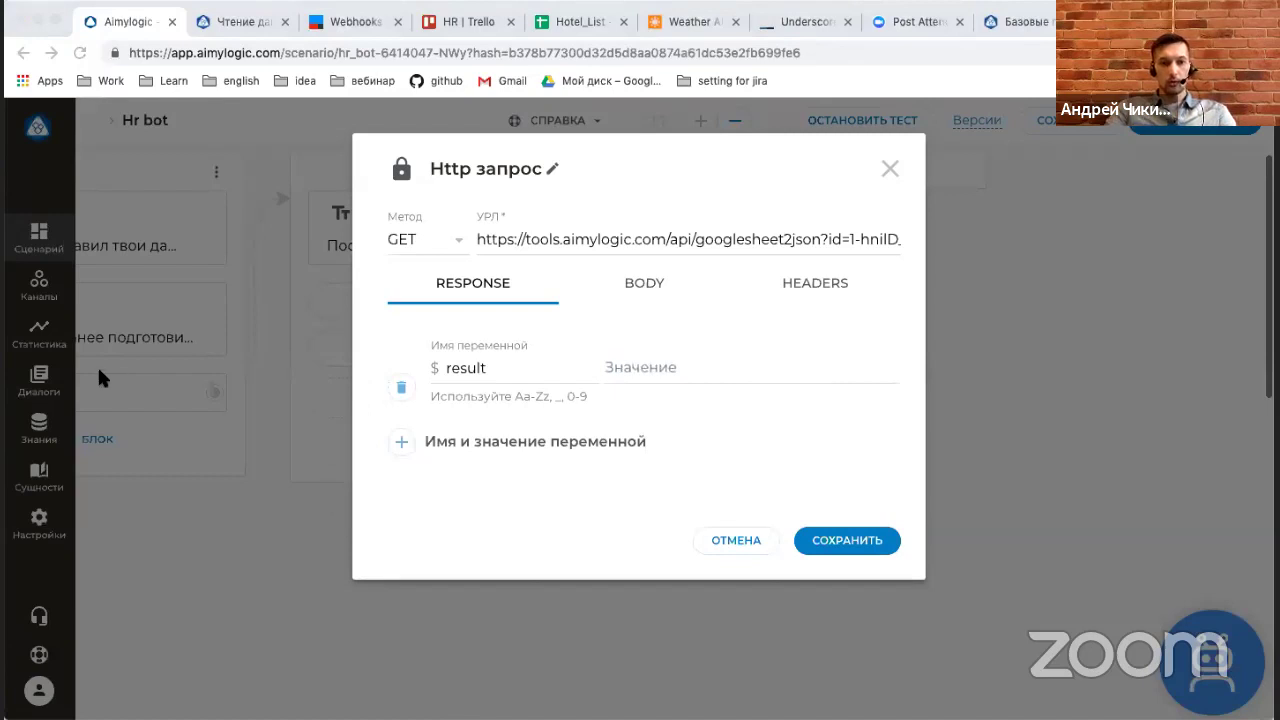
click(720, 365)
text(_.where($httpResponse, {"city": $CITY.name}))
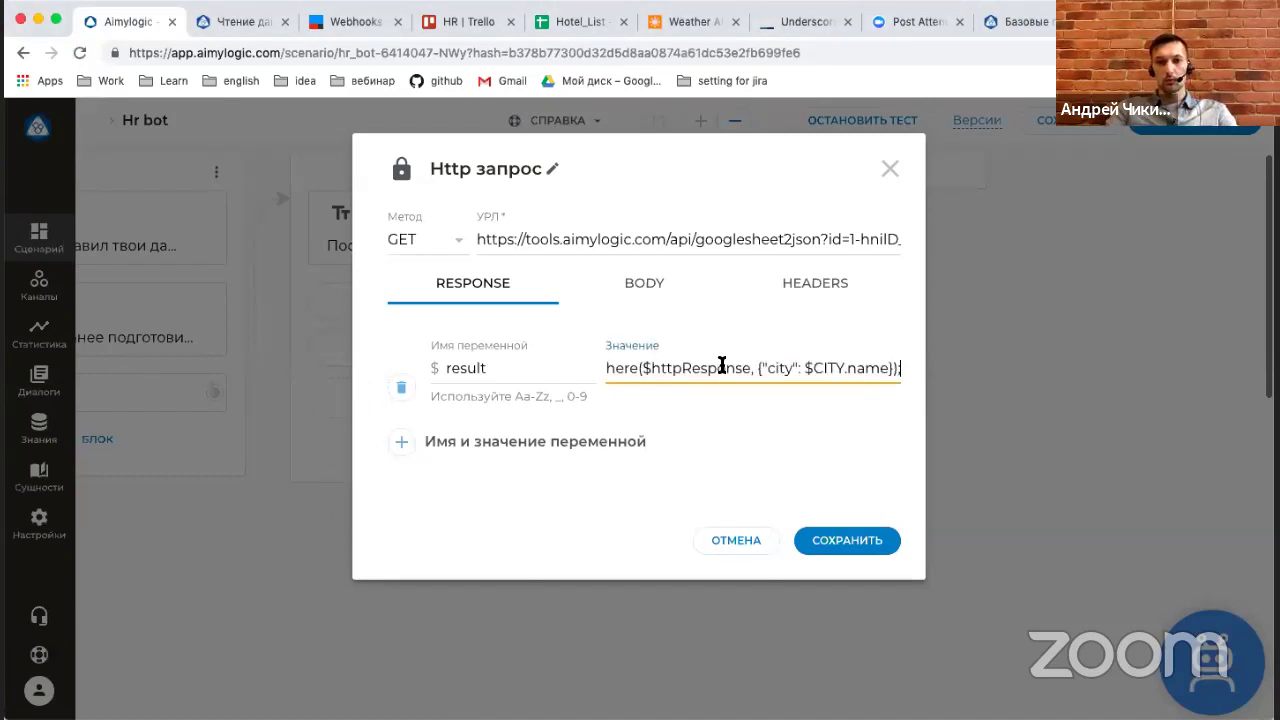
key(super+Left)
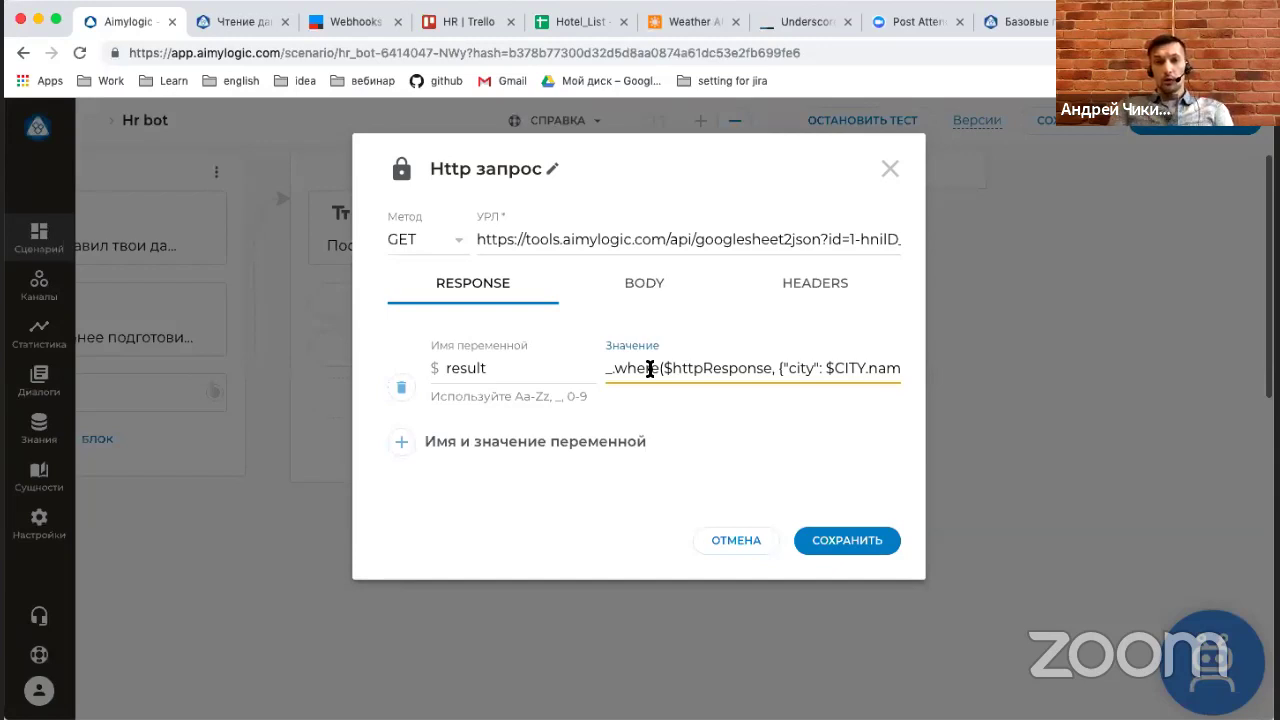
scroll(650, 369, right, 2)
scroll(650, 369, left, 2)
scroll(650, 369, right, 2)
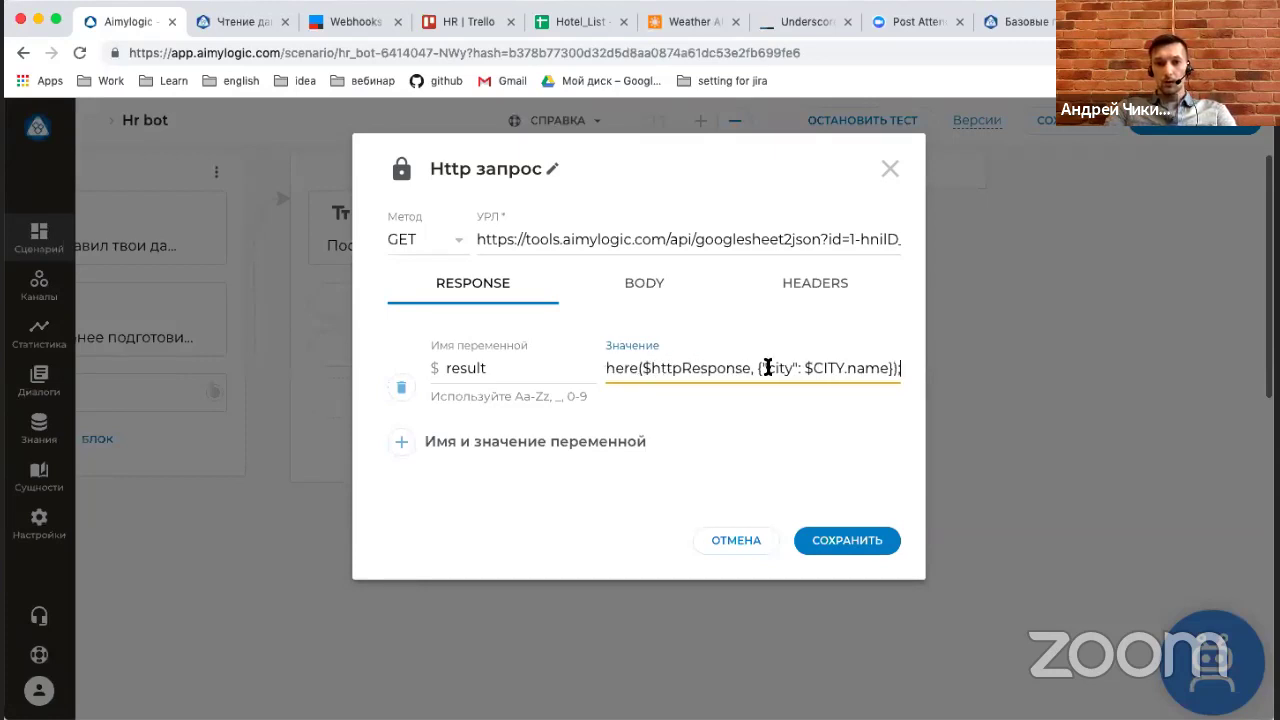
drag(641, 367, 792, 366)
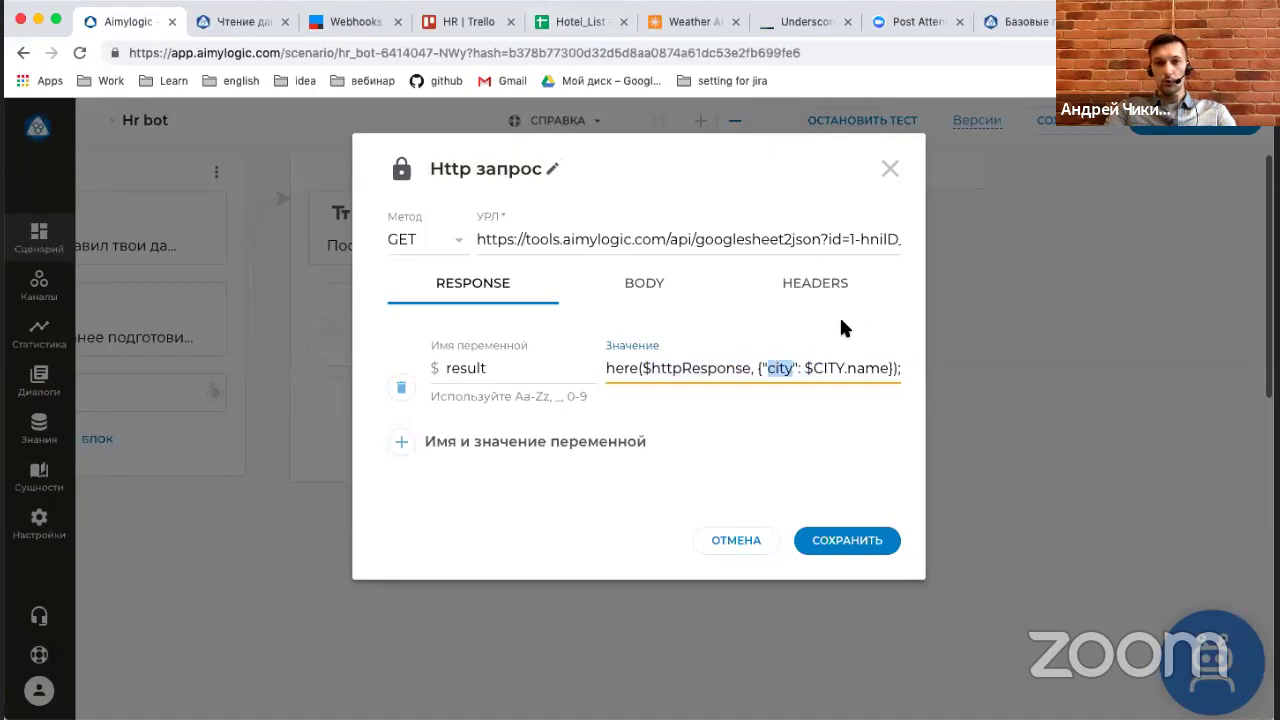
drag(822, 368, 868, 372)
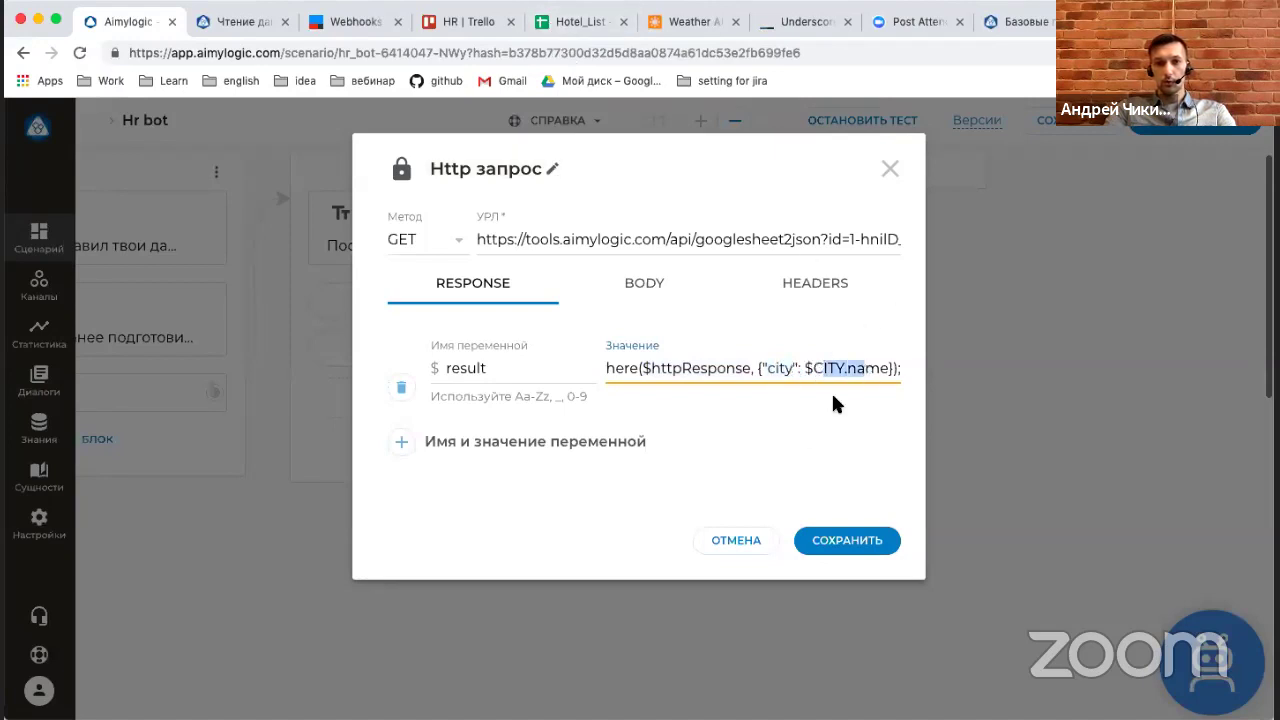
click(836, 548)
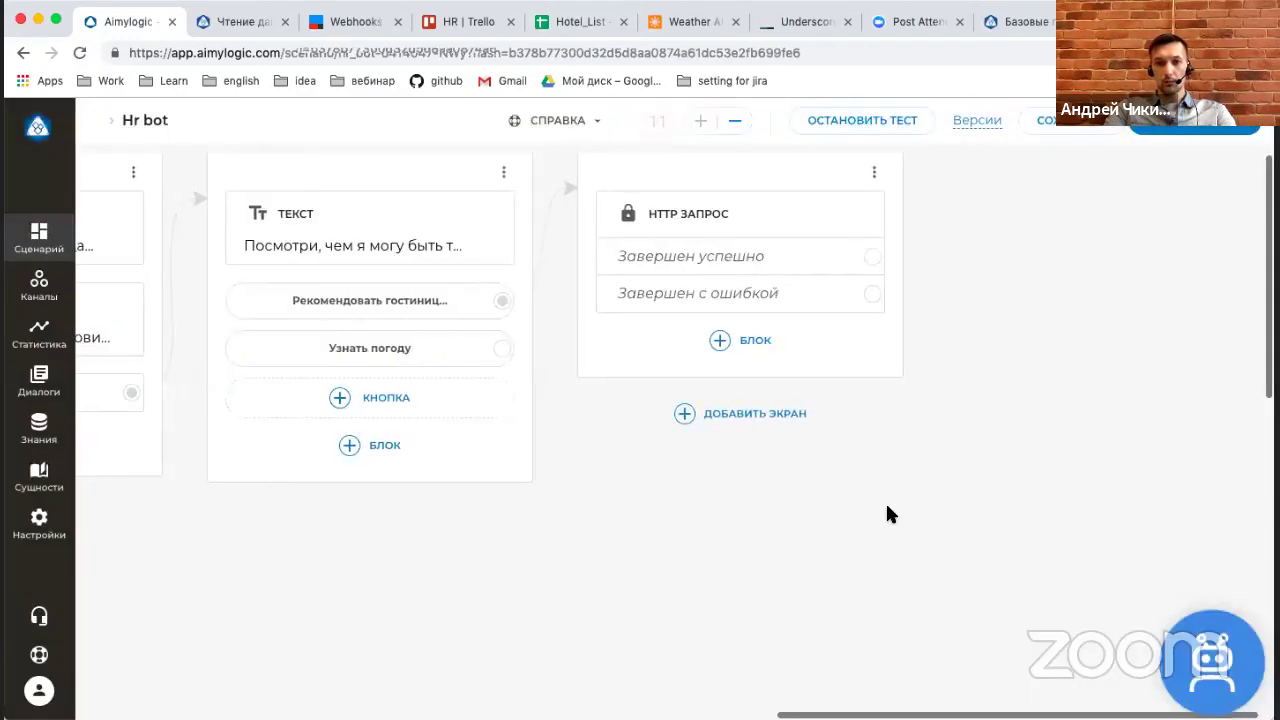
Add a text reply after success: "В городе $CITY.name могу ре…" about available options.
drag(872, 256, 980, 365)
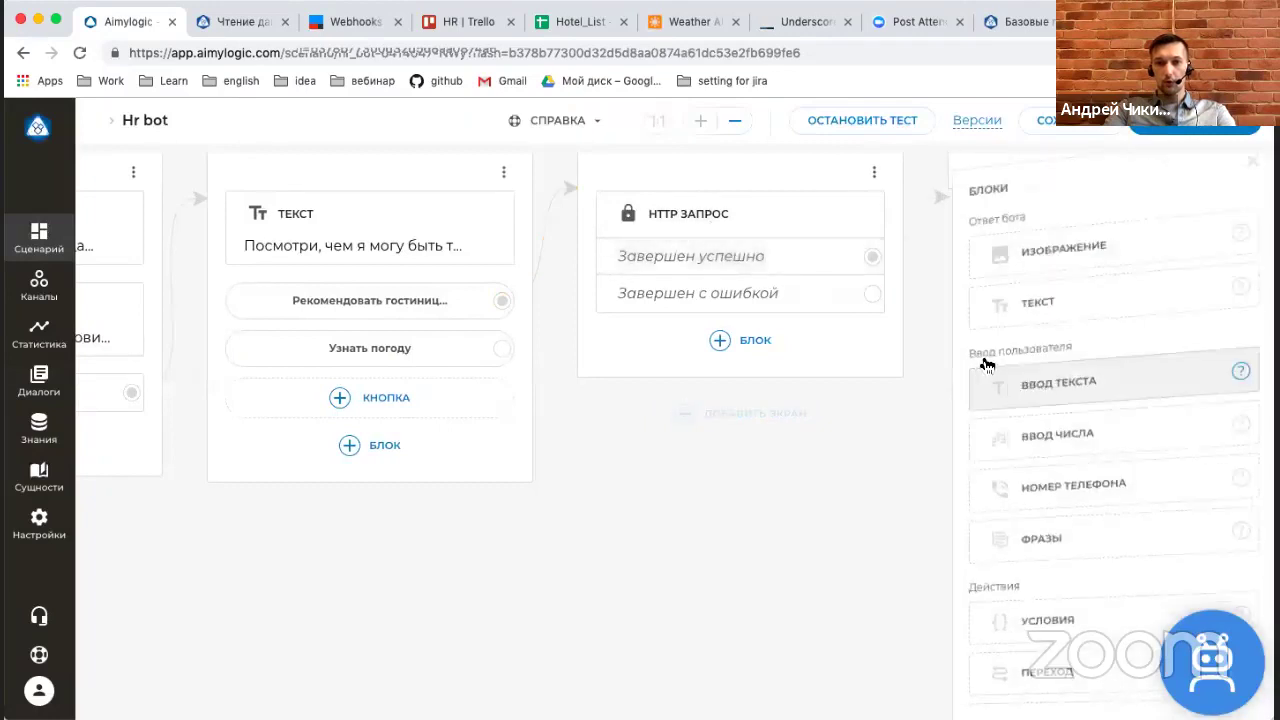
click(931, 294)
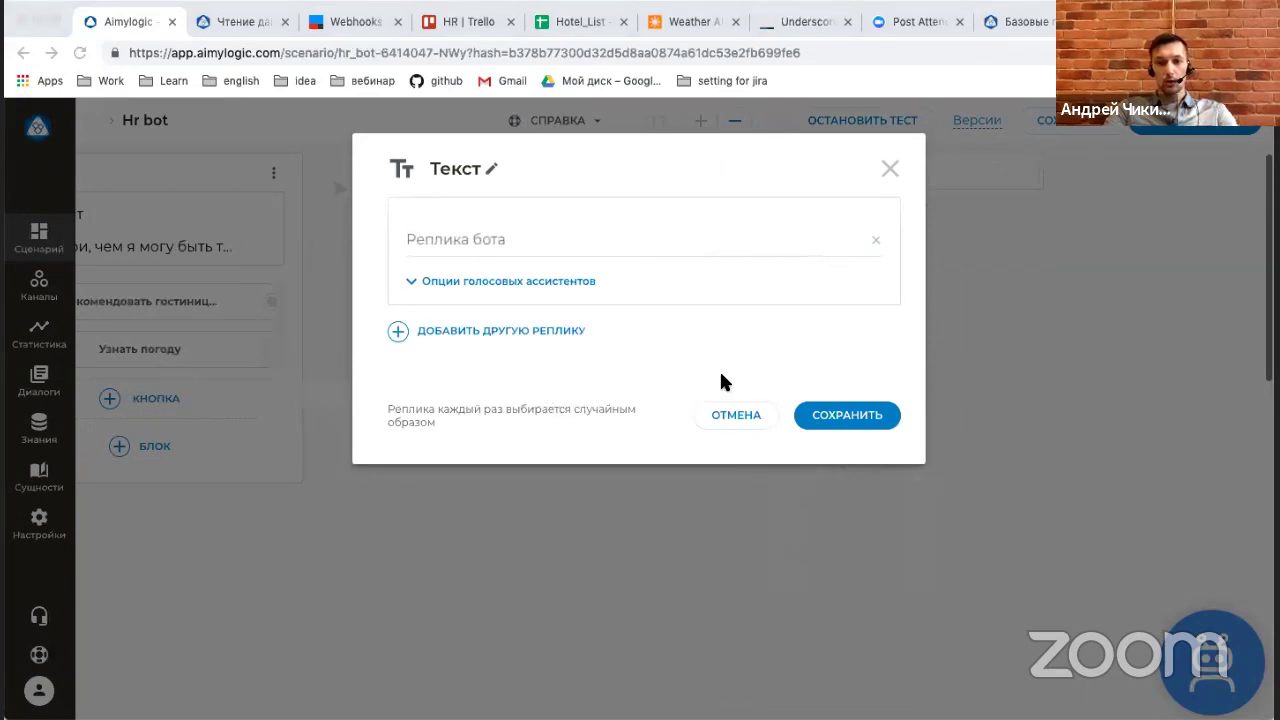
key(super+Tab)
text(В городе $CITY.name могу рекомендовать $result.length вариантов, посмотреть?)
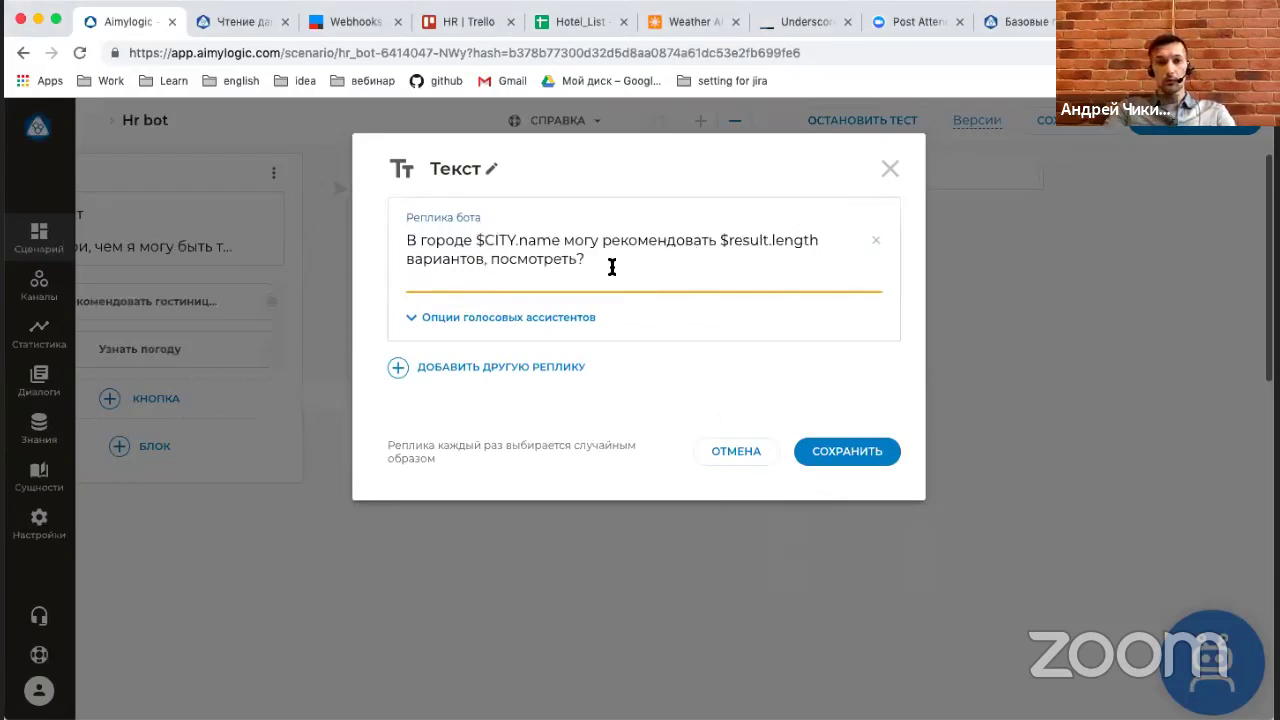
click(846, 458)
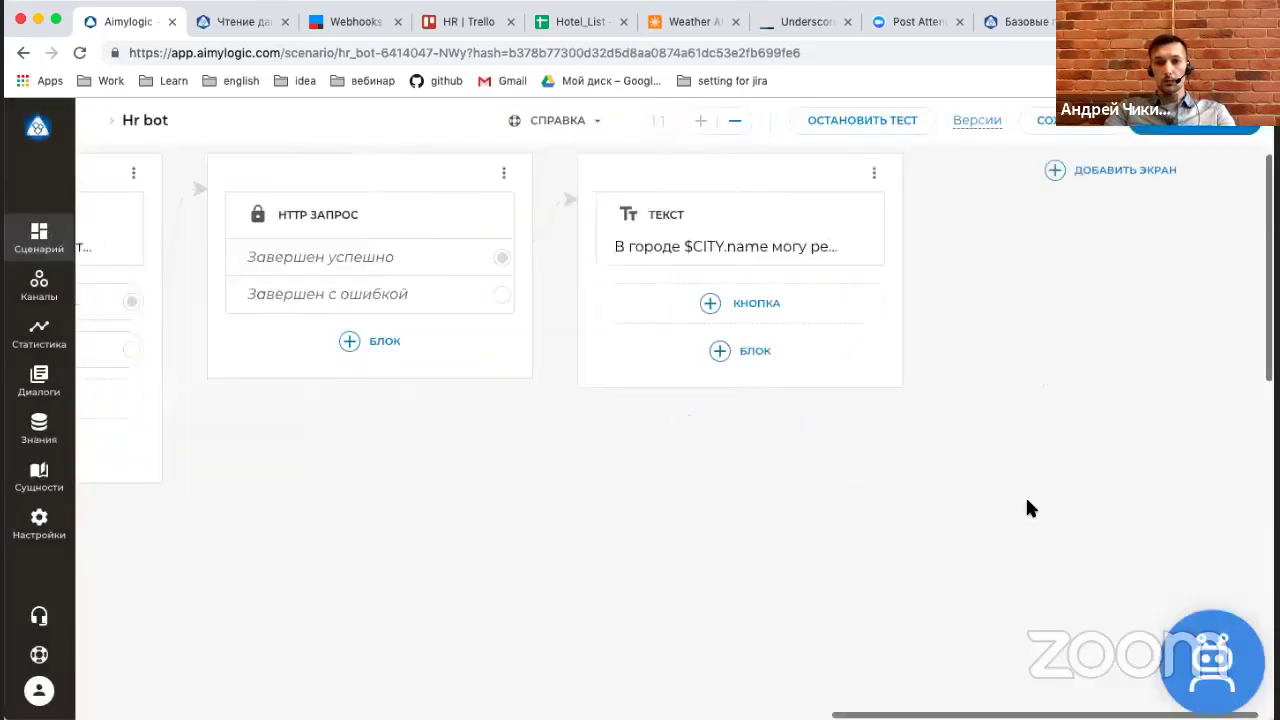
Add Да and Нет buttons, linking Нет back to the opening text screen.
click(758, 303)
text(ц)
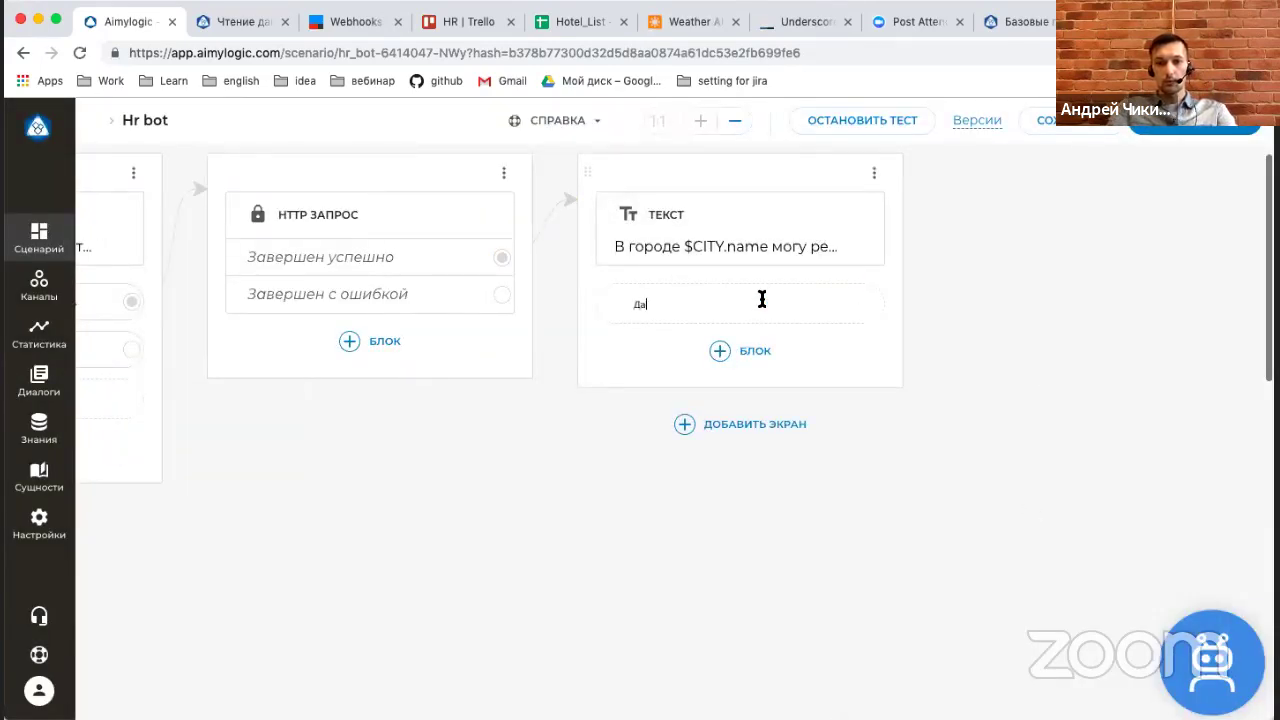
text(а)
key(Return)
click(790, 356)
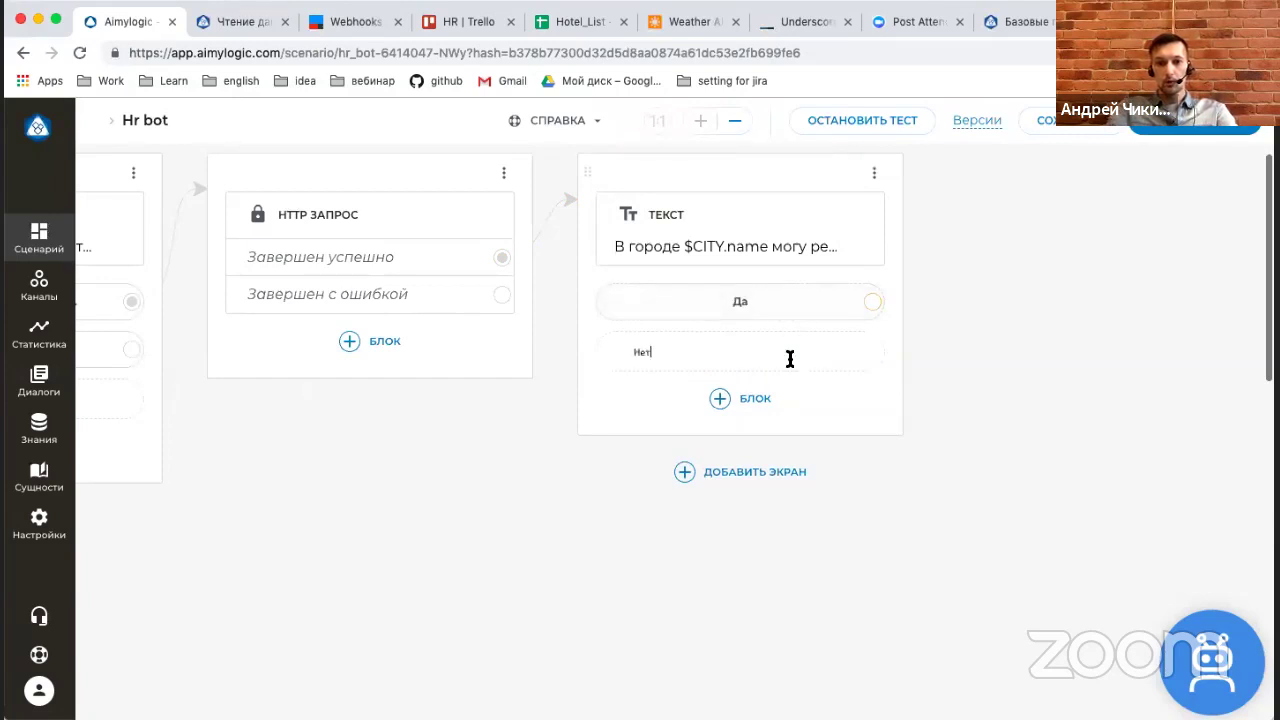
text(Нет)
key(Return)
scroll(610, 323, left, 3)
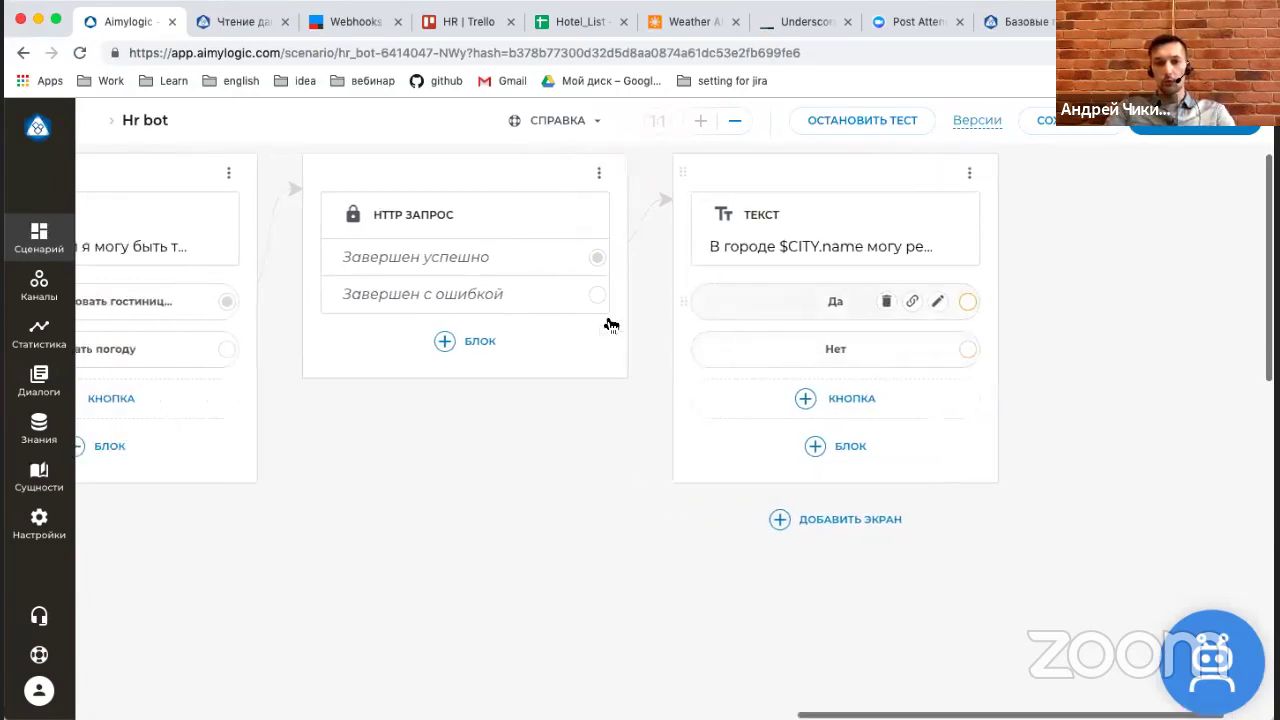
scroll(610, 323, left, 6)
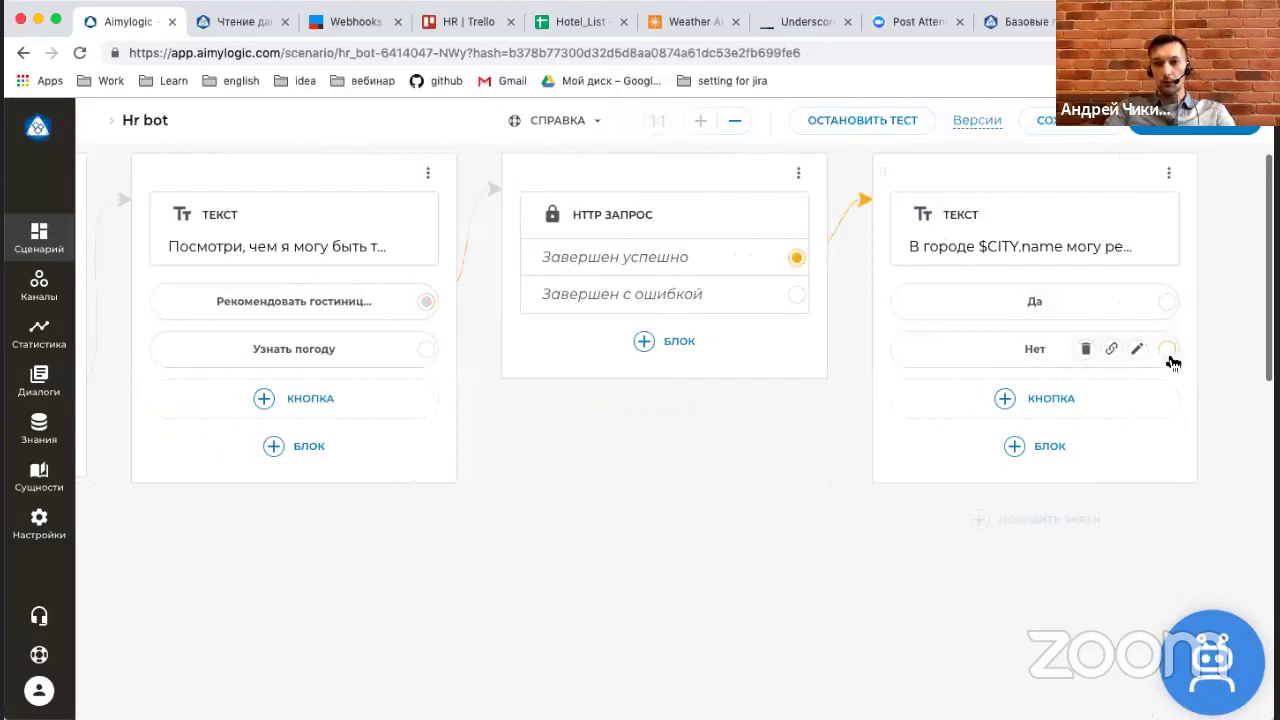
drag(1166, 352, 320, 230)
scroll(414, 265, right, 5)
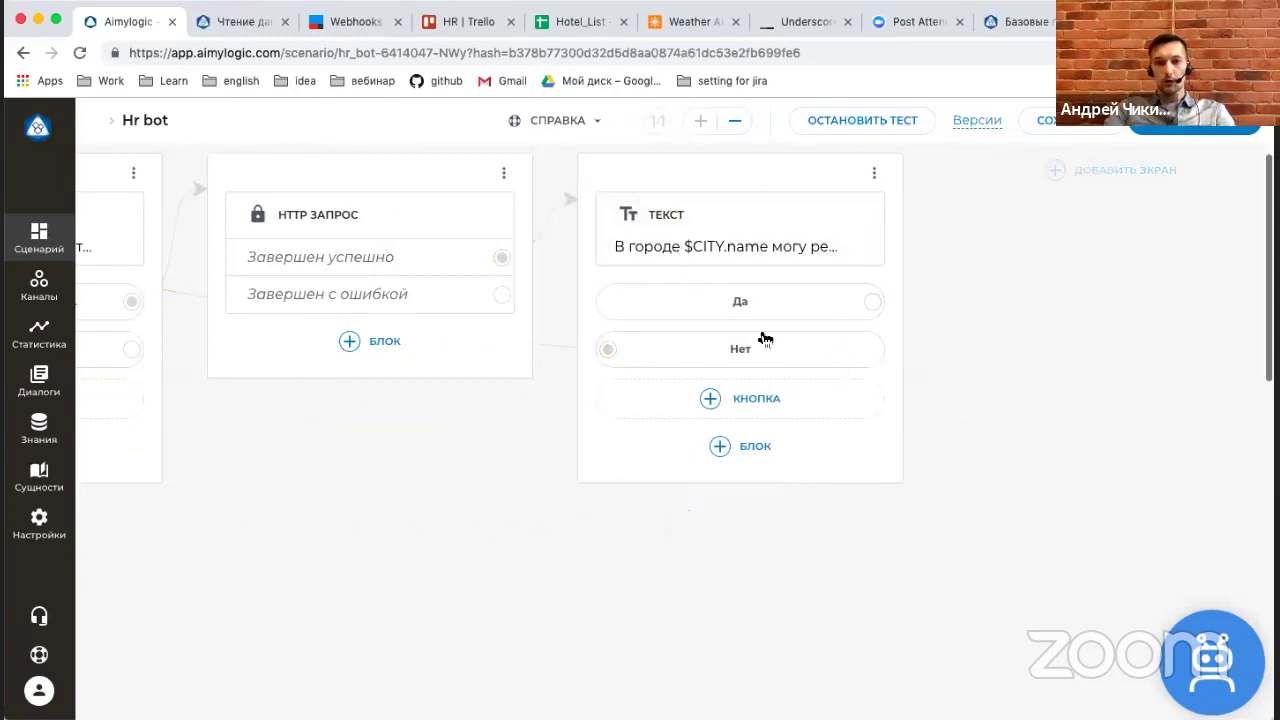
Attach a condition $result.first() to the Да button.
click(873, 302)
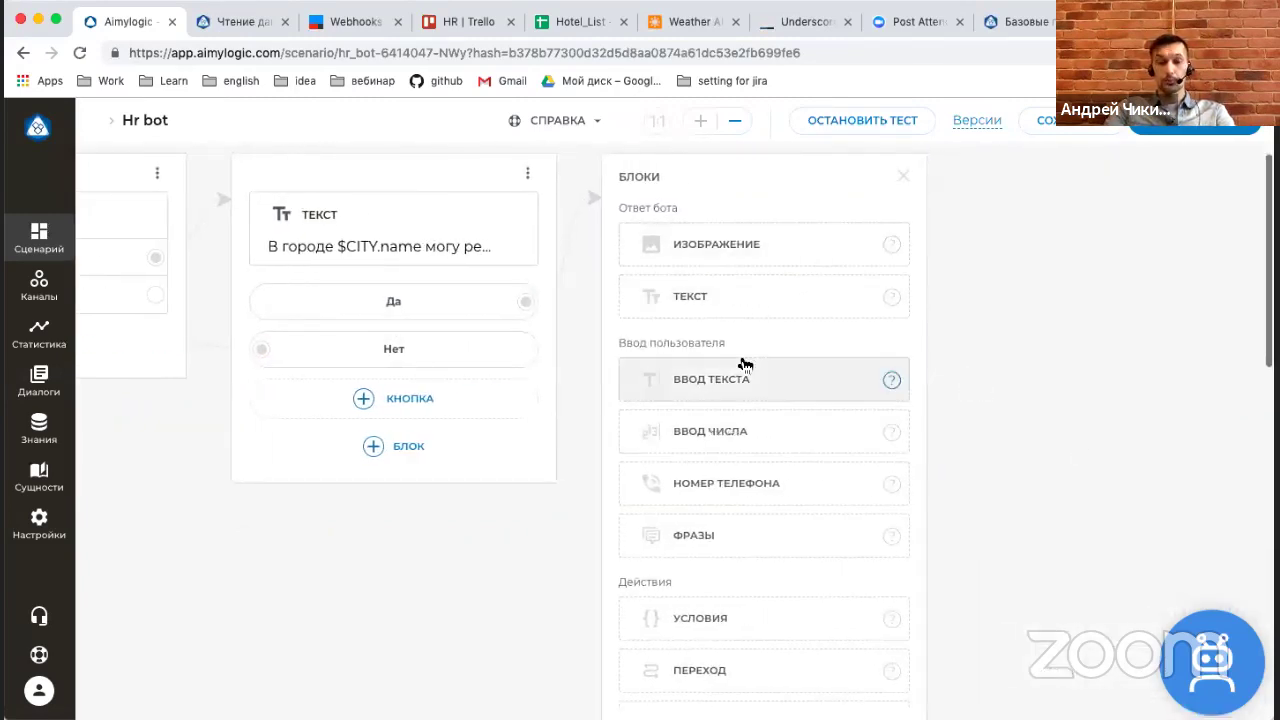
scroll(720, 490, down, 1)
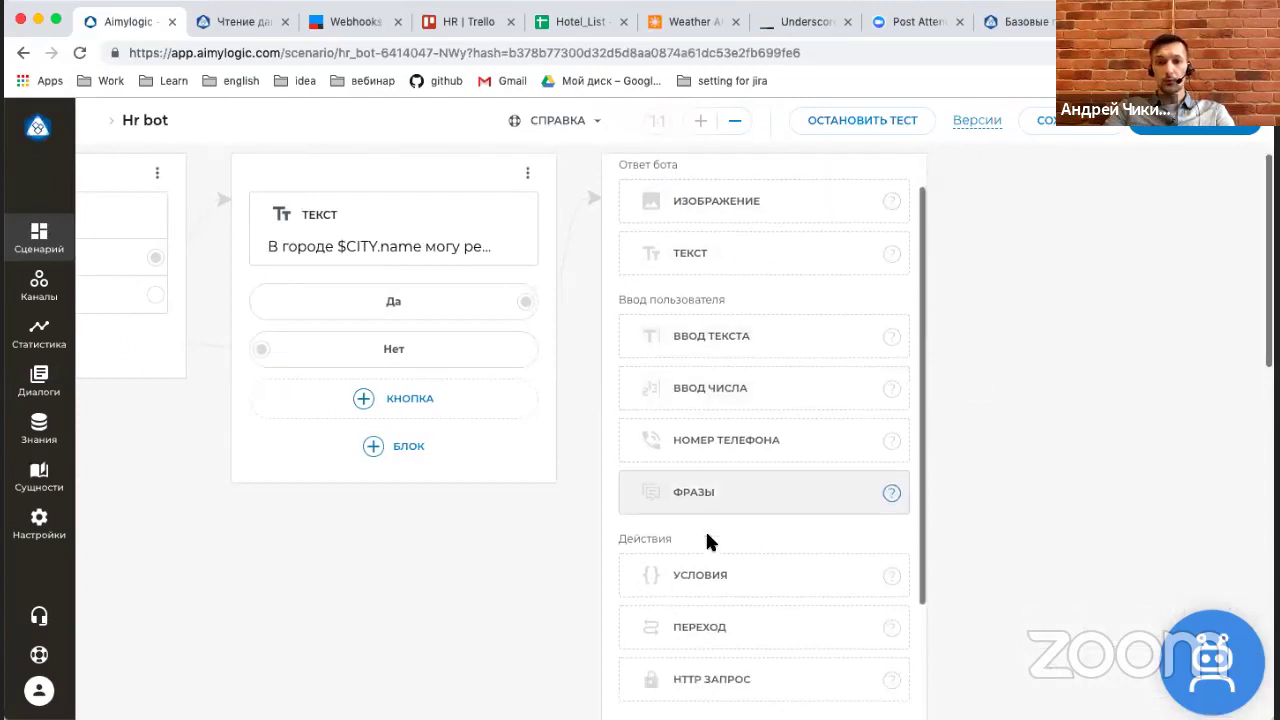
click(702, 570)
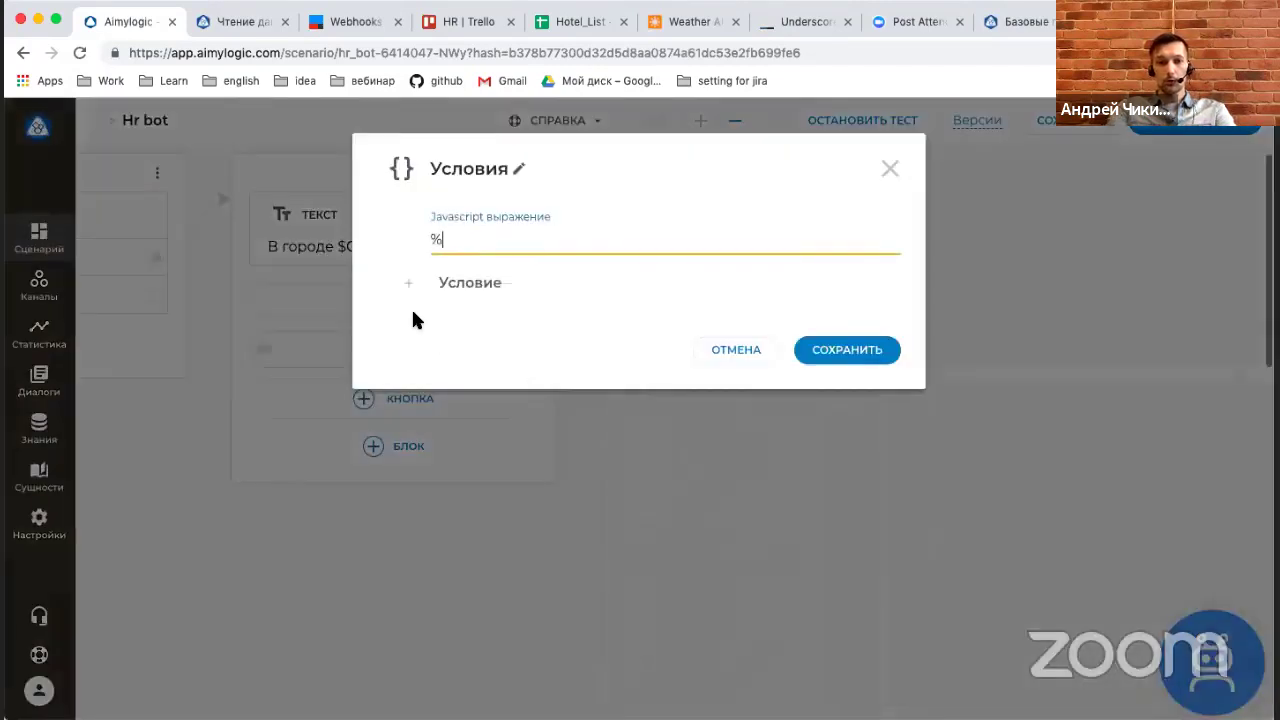
text($resu)
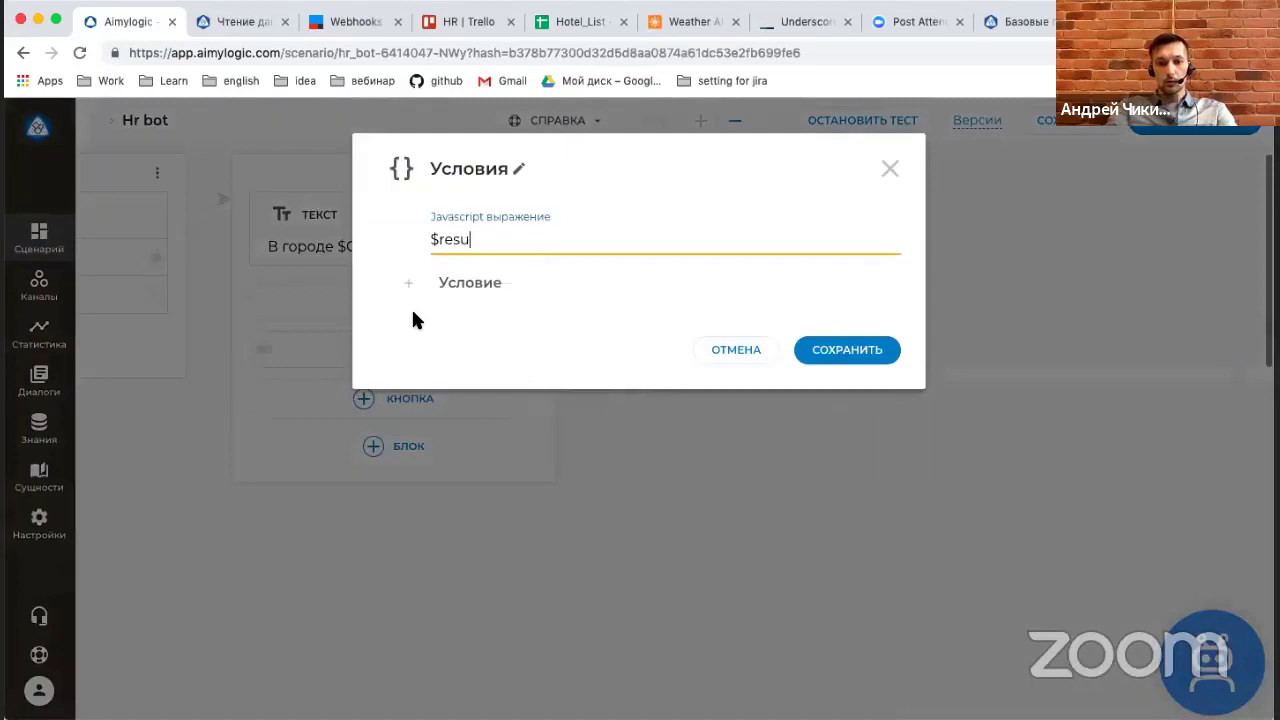
text(lt.first())
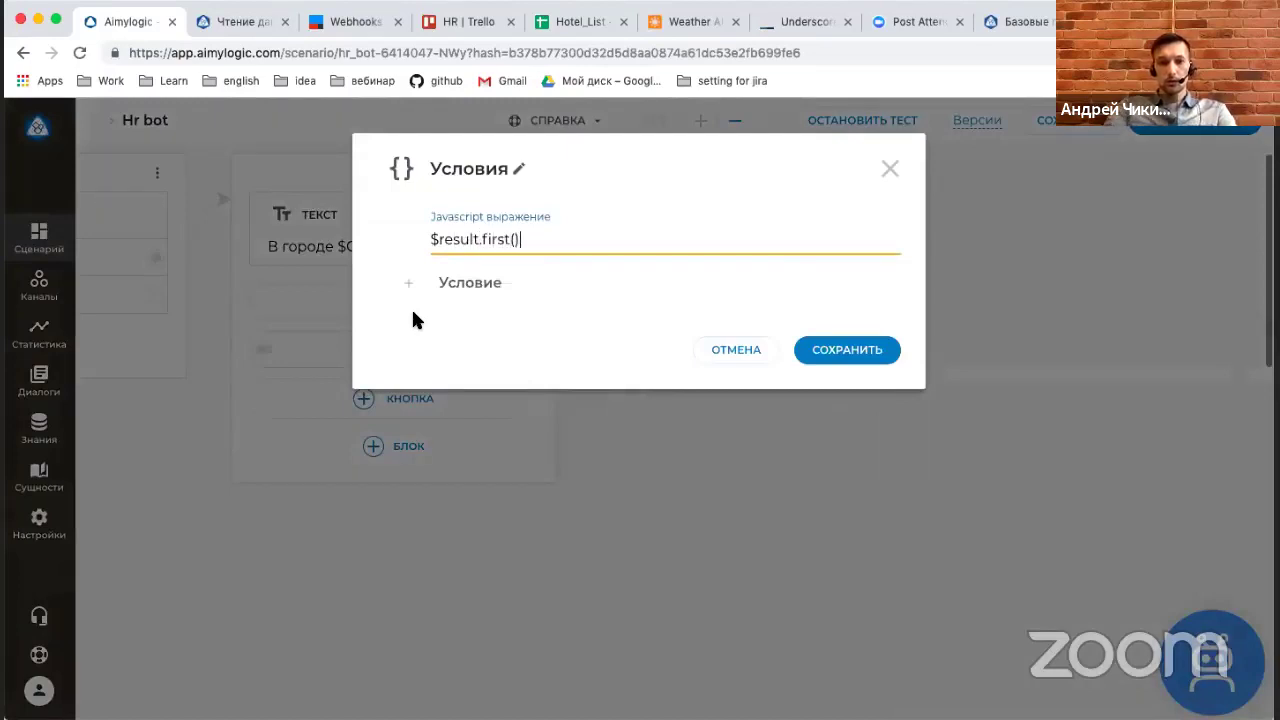
click(851, 357)
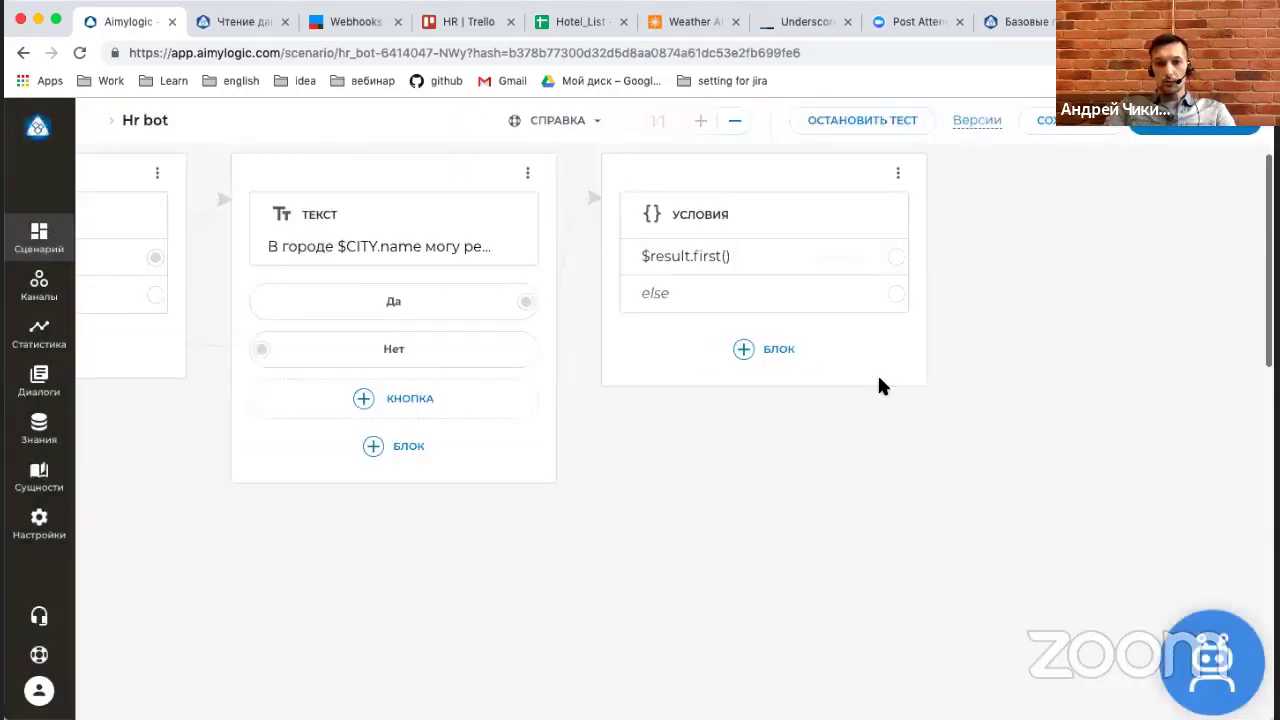
On the true branch, reply with the current hotel's name, address and price per day.
click(881, 259)
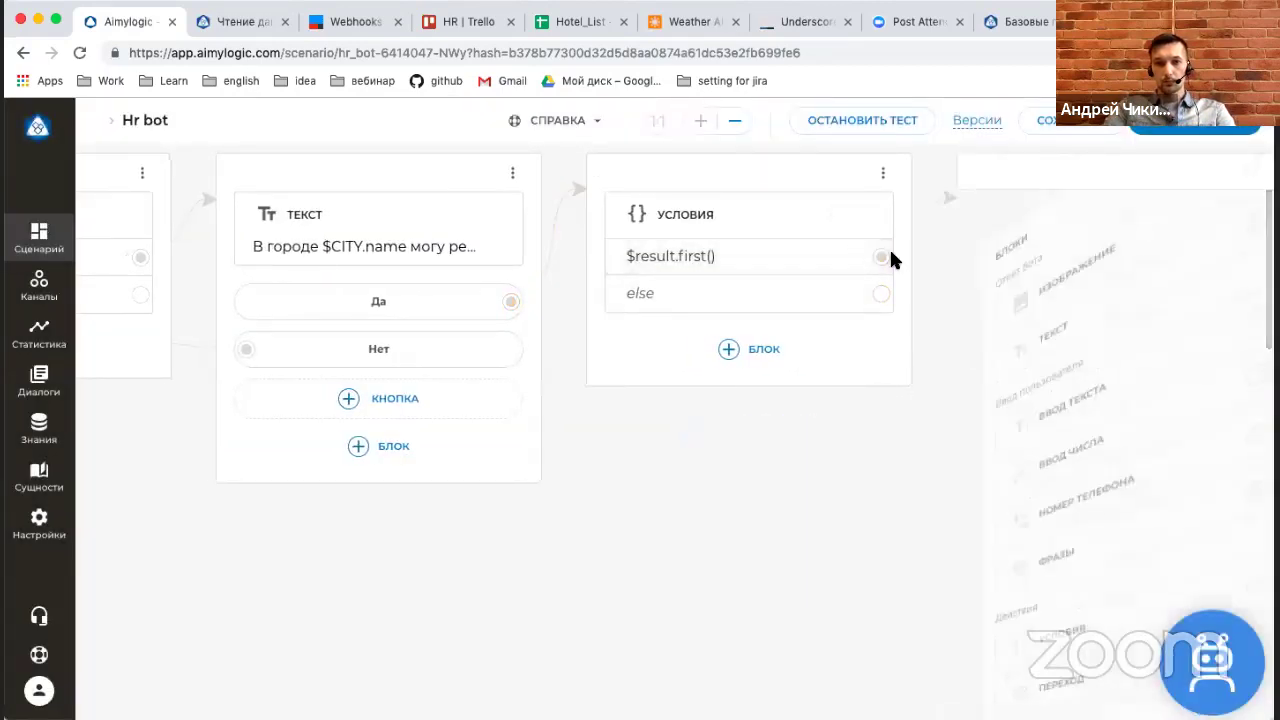
click(886, 303)
click(545, 694)
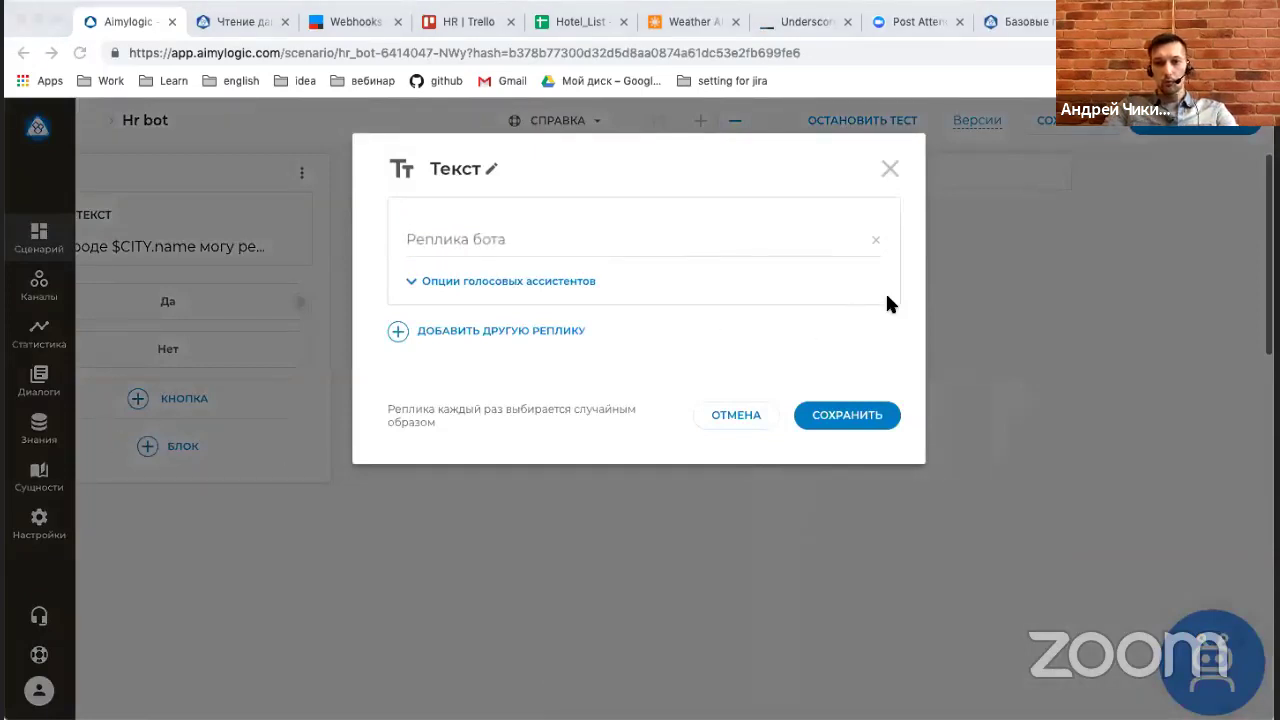
click(600, 250)
text(Имя: $result.current().name Адрес: $result.current().address Стоимость за сутки: $result.current().price)
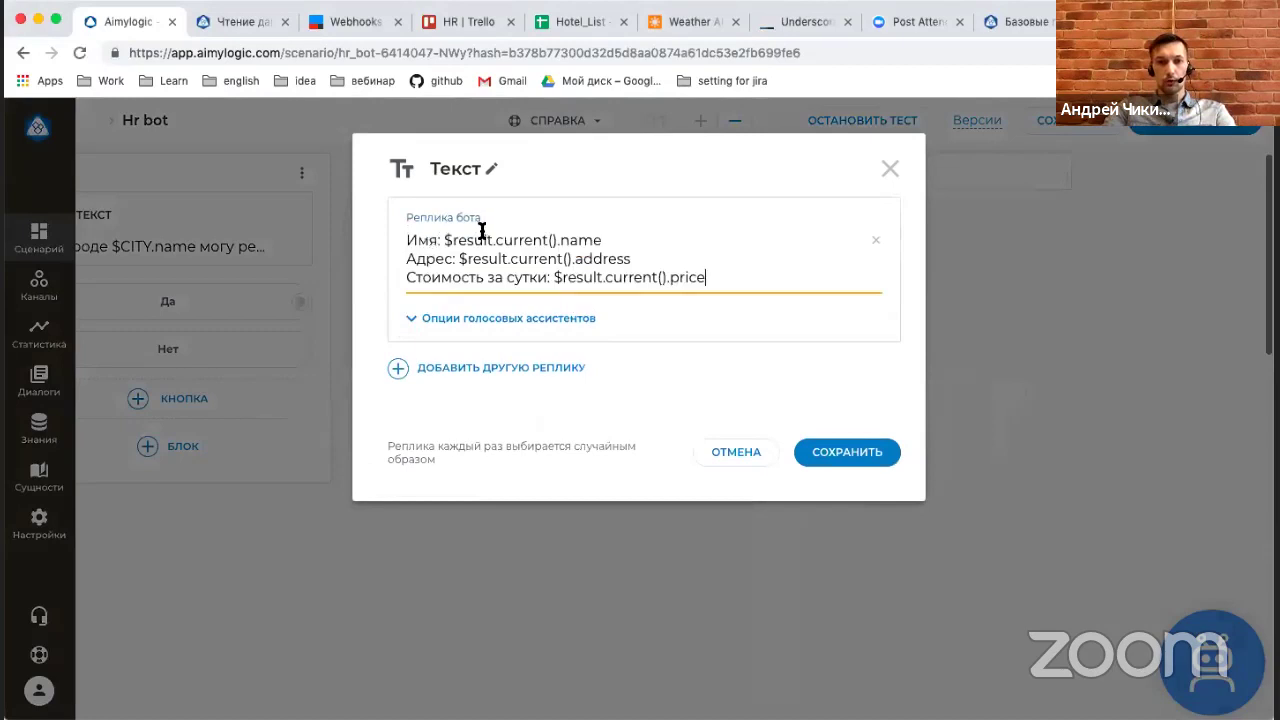
drag(601, 235, 590, 235)
click(665, 253)
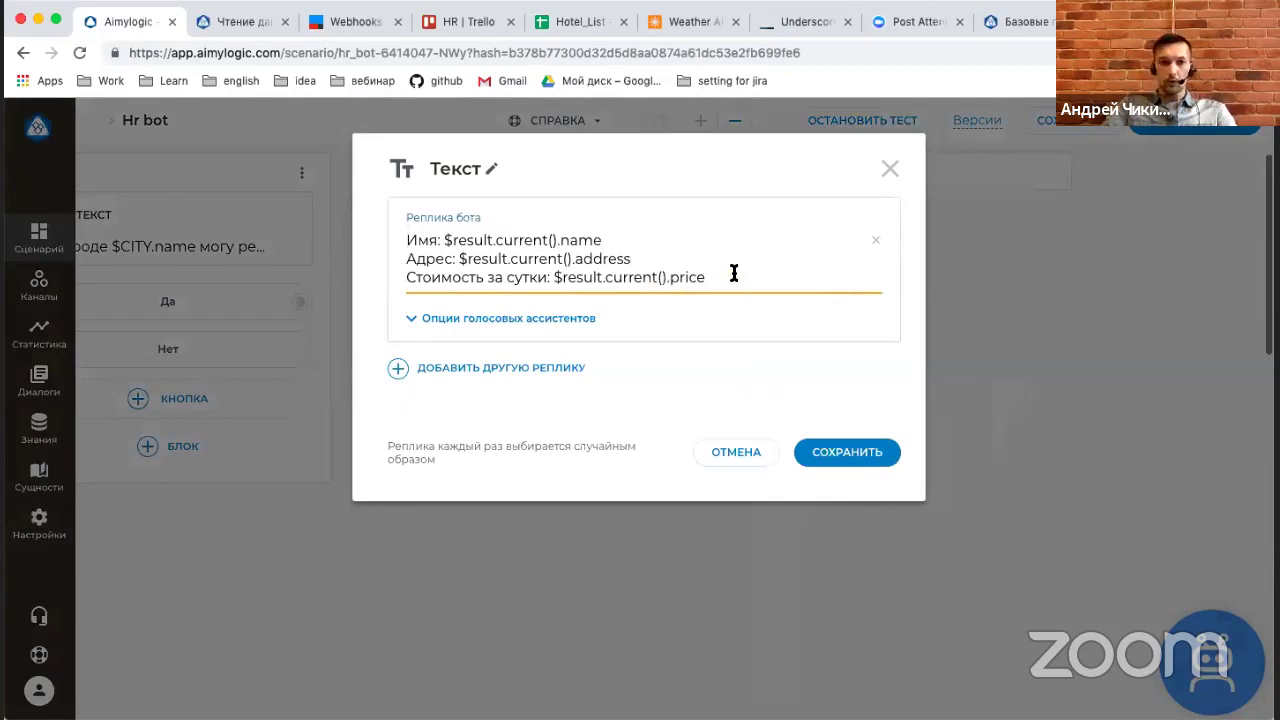
click(576, 30)
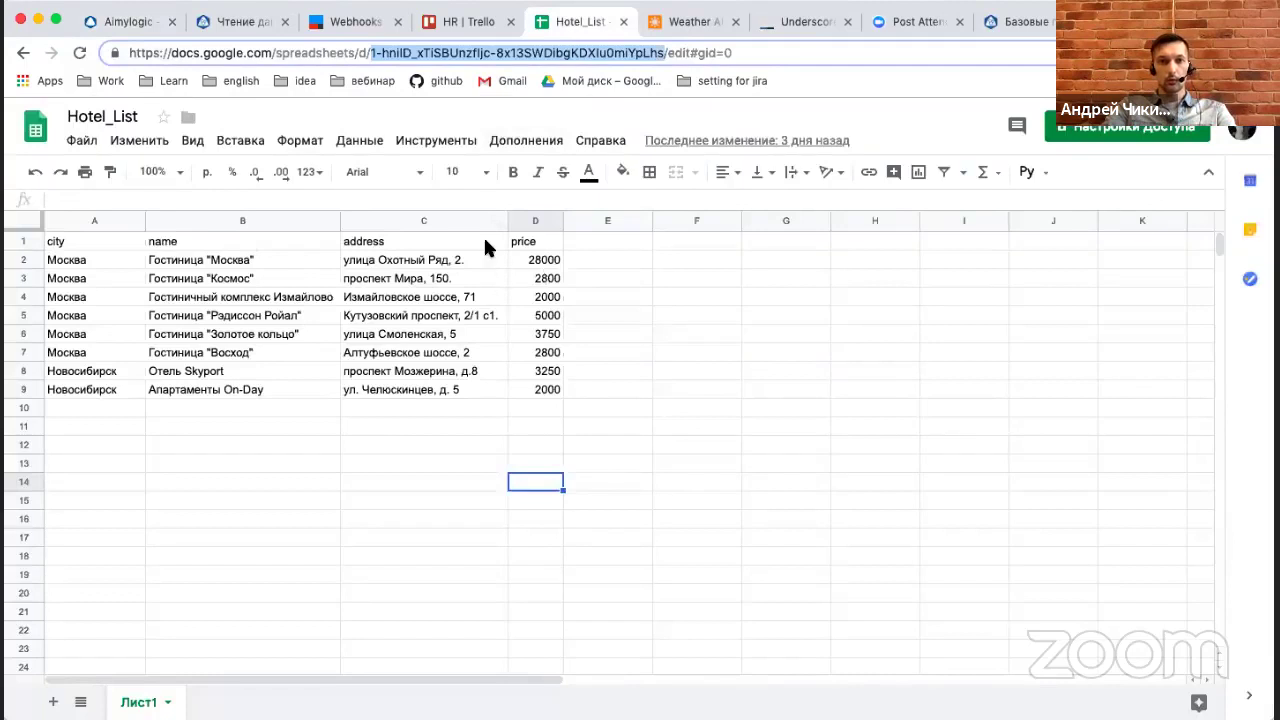
click(124, 24)
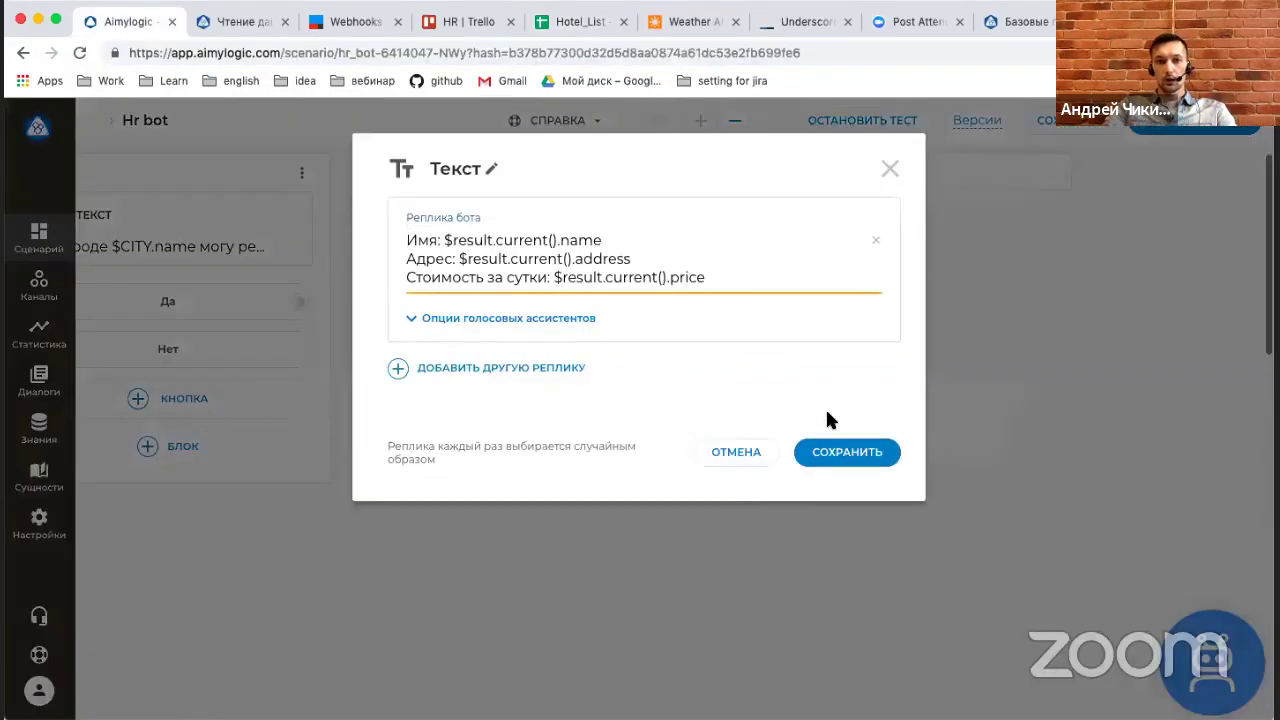
click(838, 452)
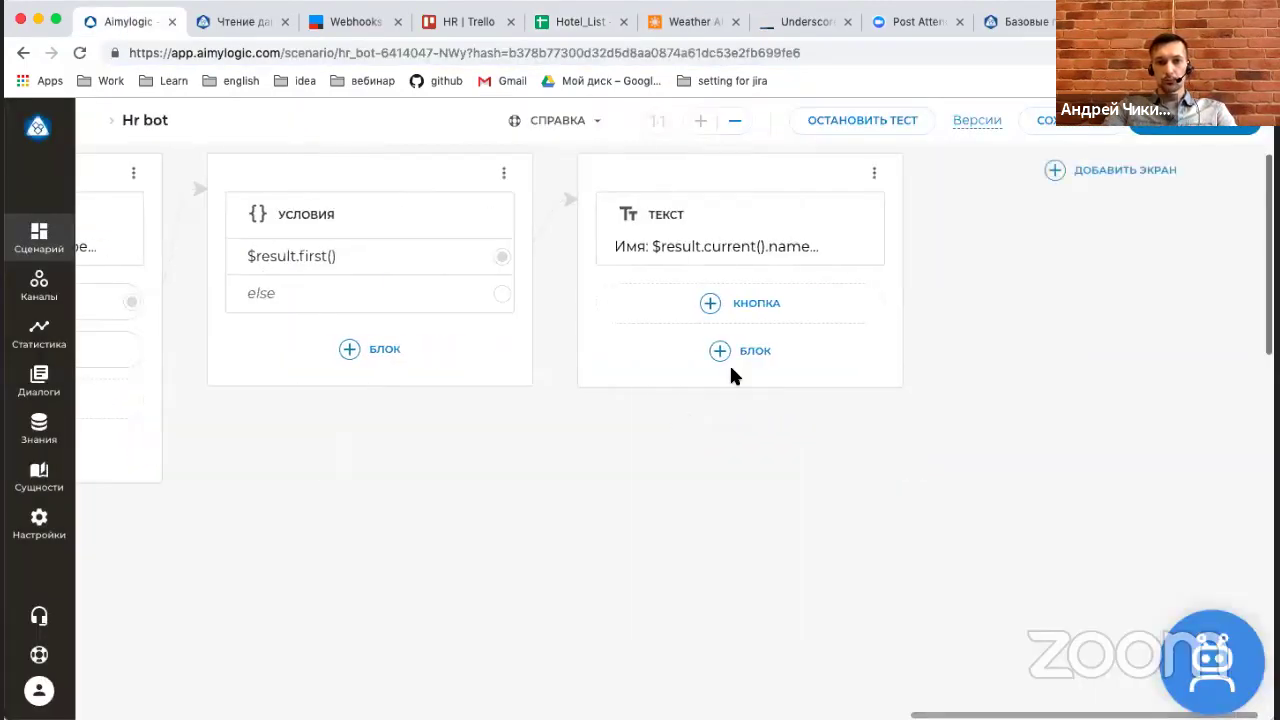
Add a $result.next() condition after the hotel details, looping back to them.
click(771, 354)
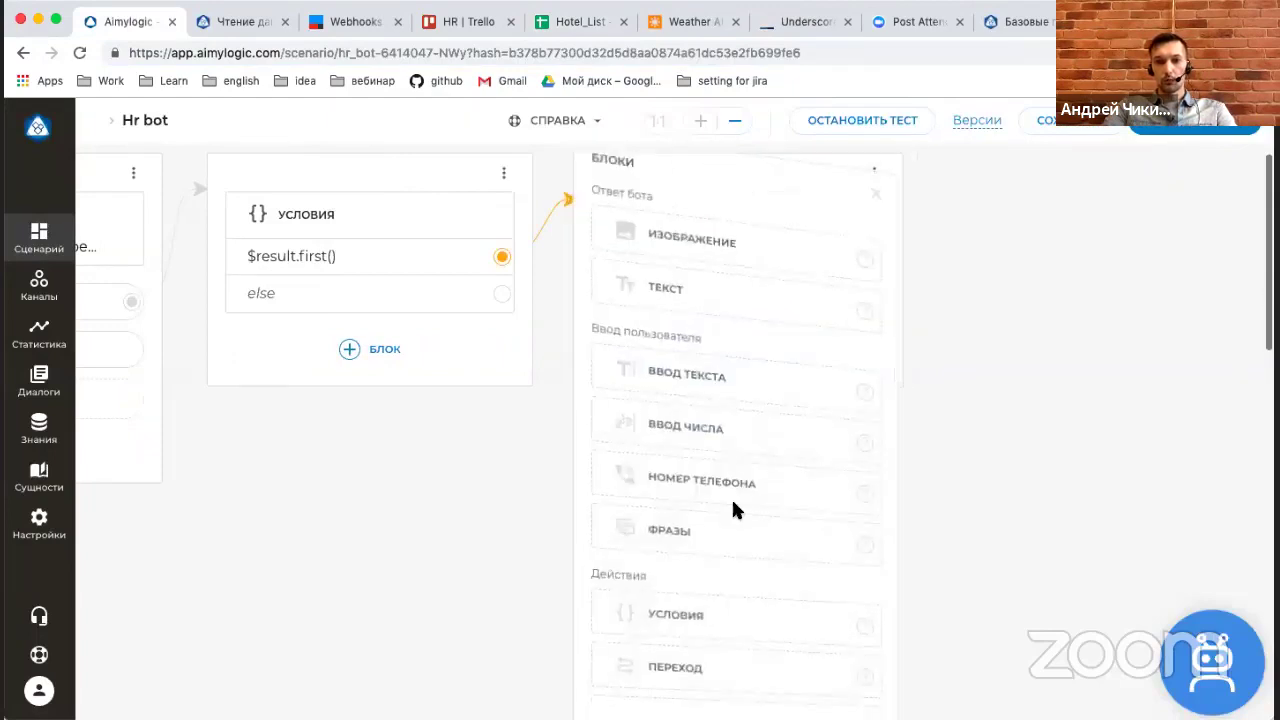
click(700, 670)
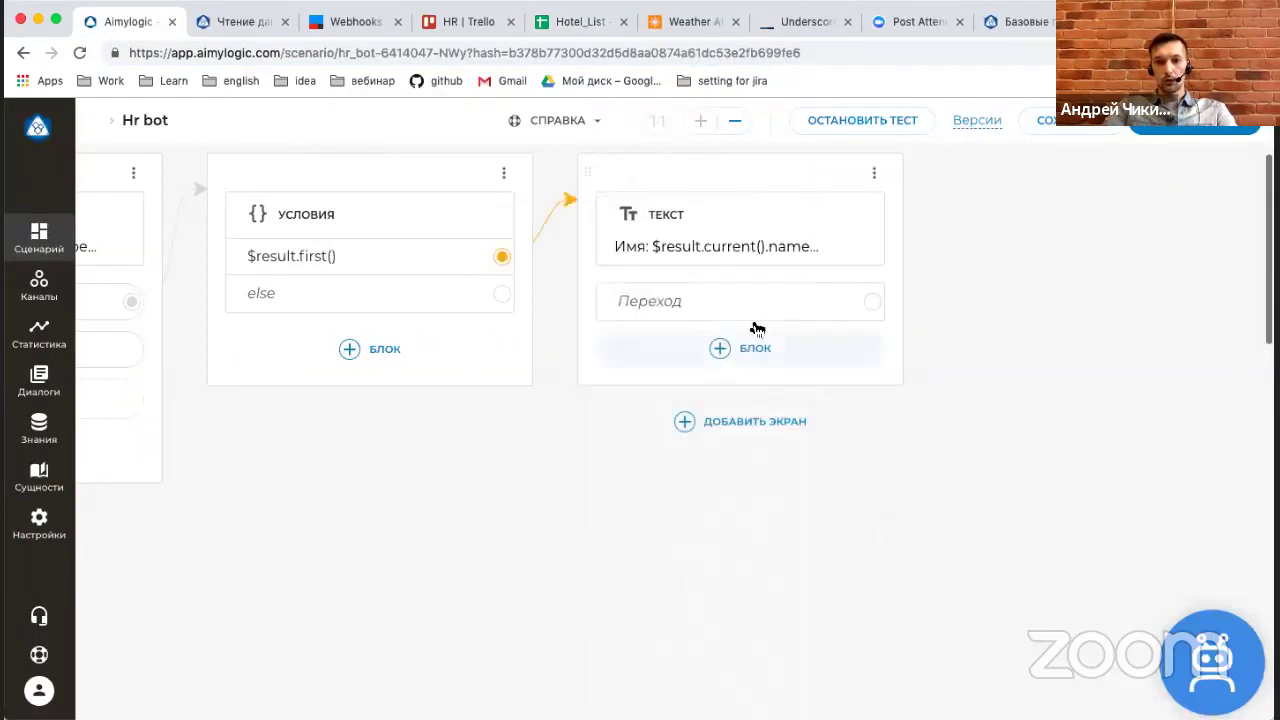
drag(872, 301, 873, 325)
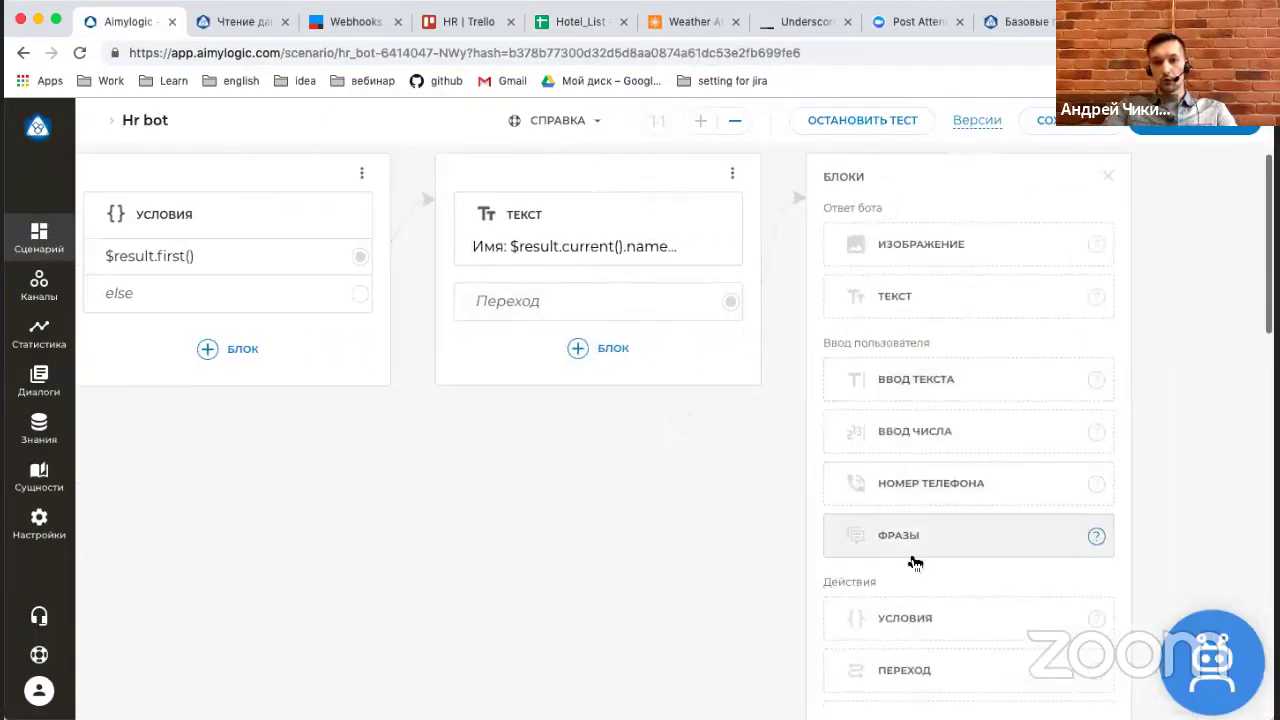
click(912, 605)
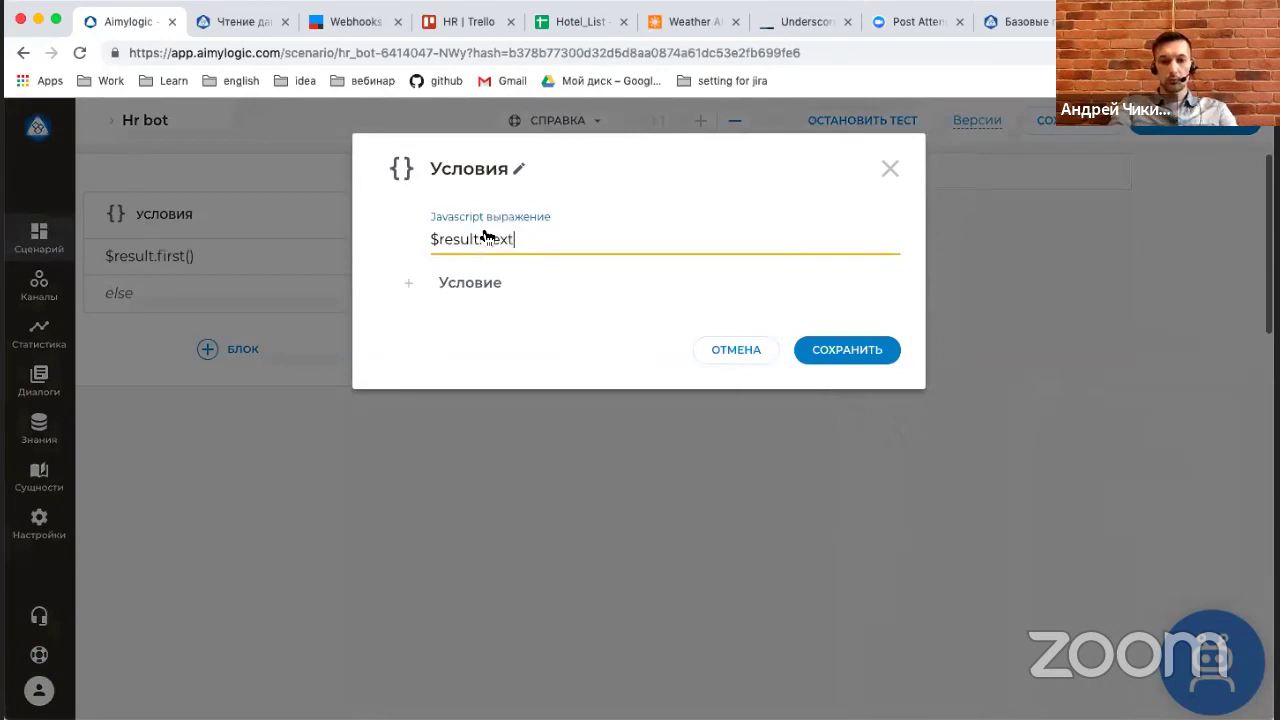
click(849, 351)
drag(1106, 265, 460, 222)
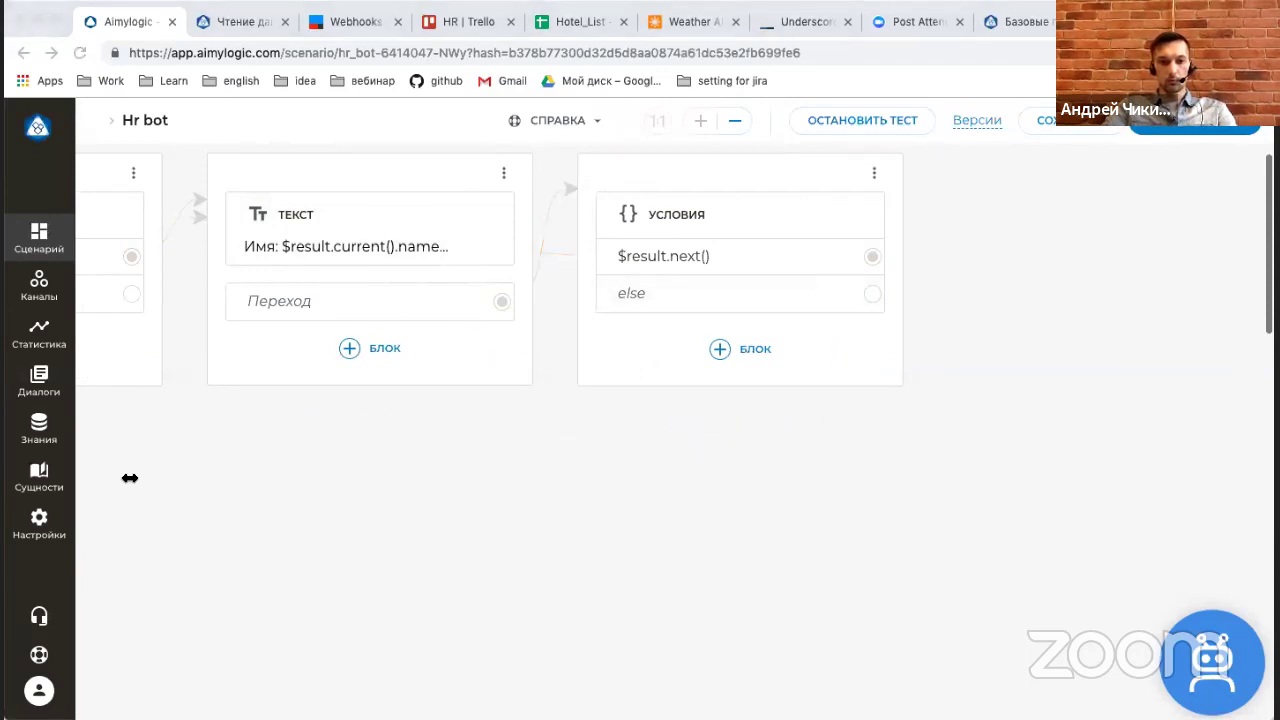
click(1022, 476)
Send the else branch to a closing reply starting "Это все что я могу…".
click(738, 300)
click(966, 313)
text(Это все что я могу тебе порекомендовать.)
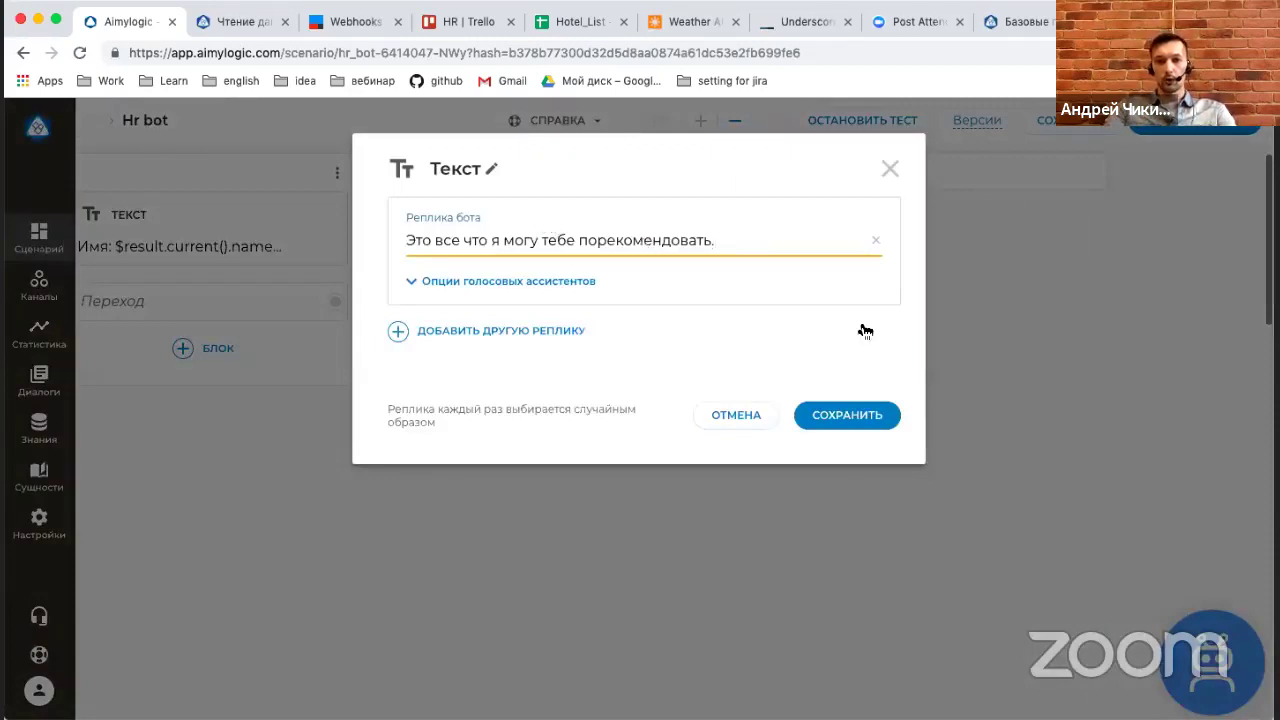
click(858, 425)
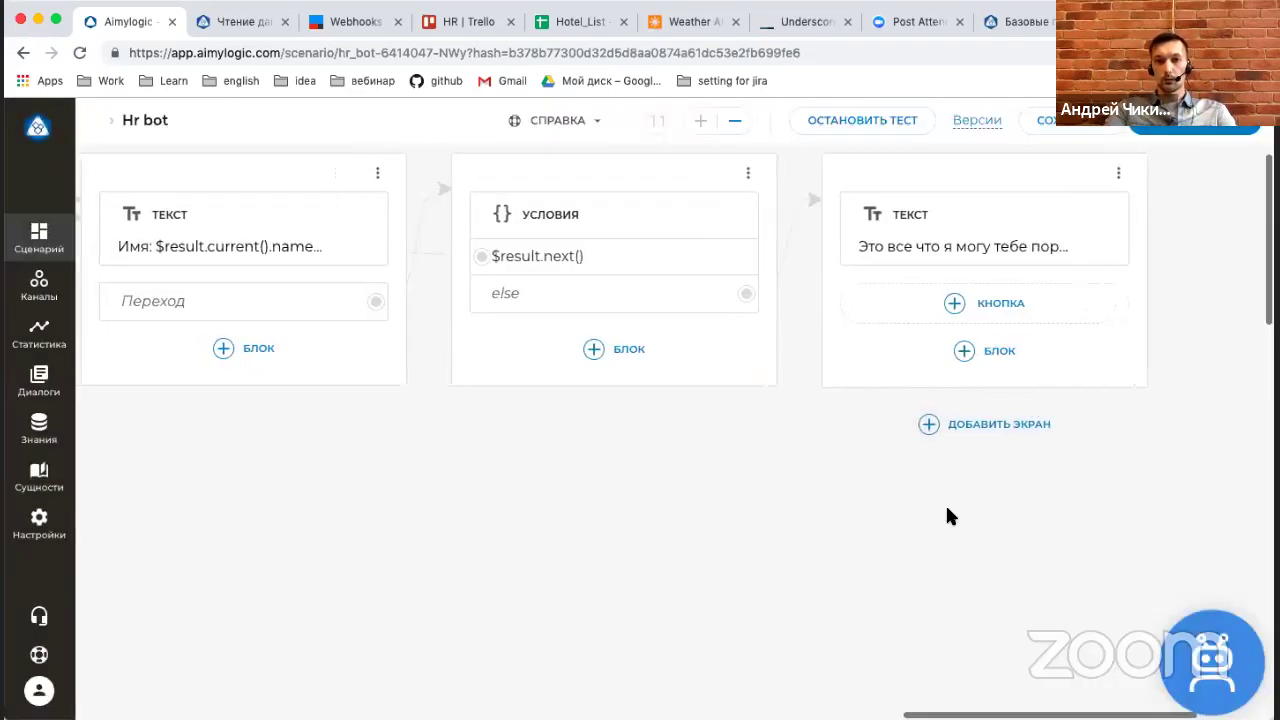
click(1018, 352)
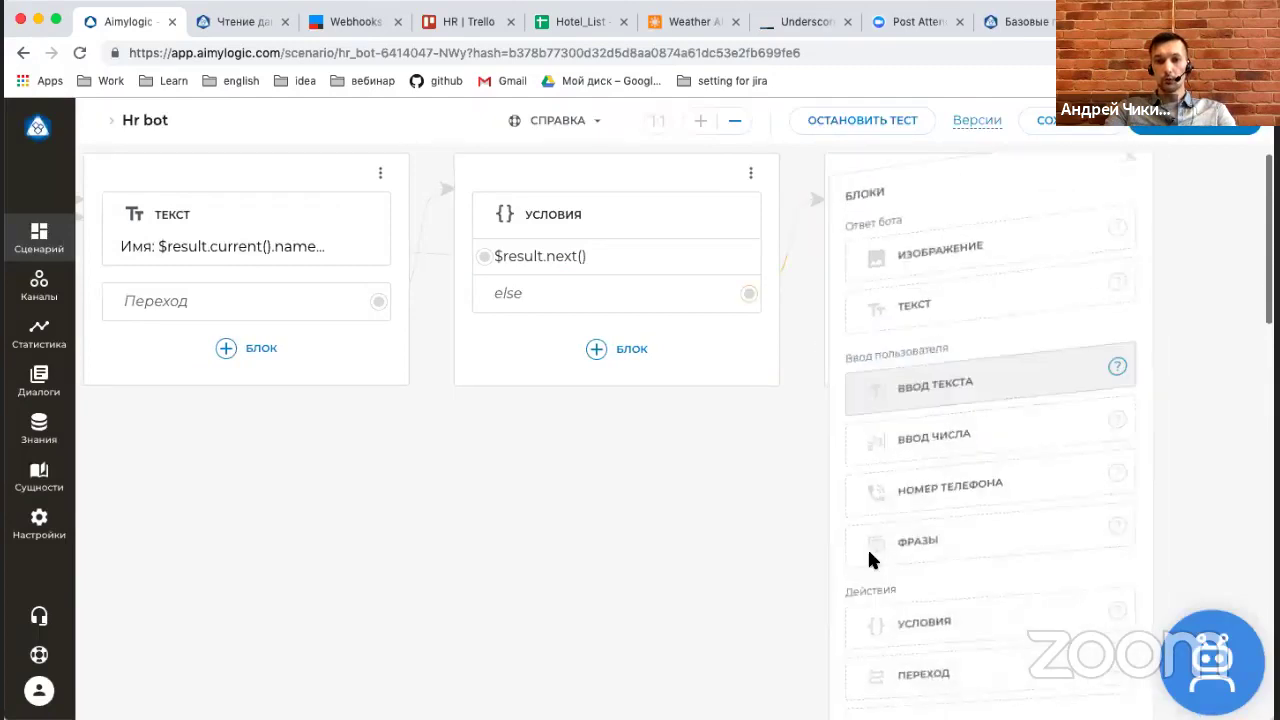
key(Escape)
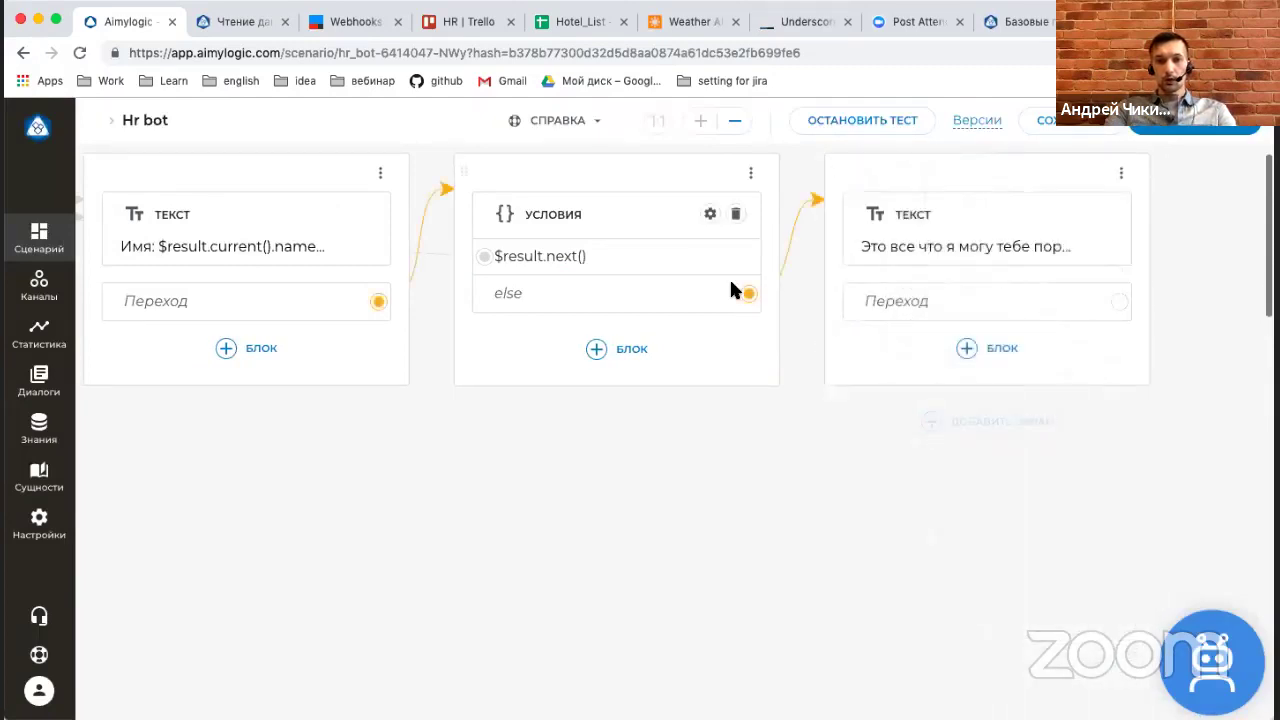
Zoom out to view the whole scenario and stop the running bot test.
click(736, 122)
click(736, 122)
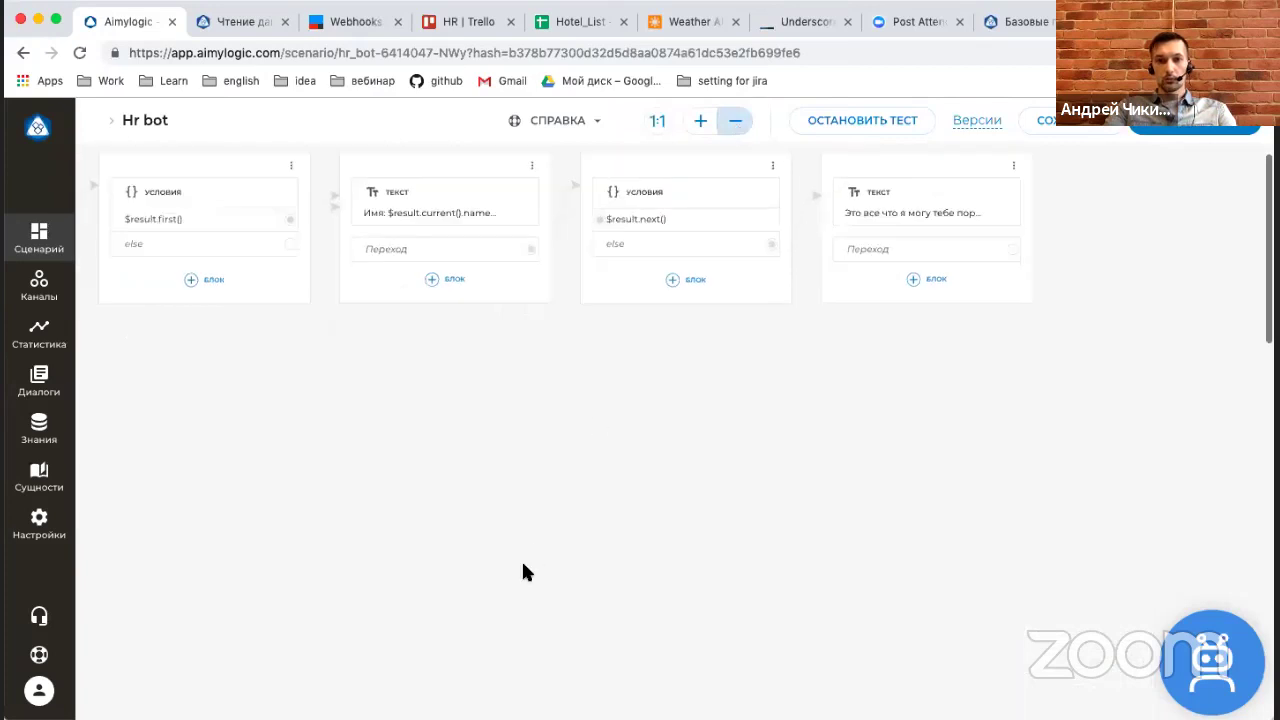
scroll(521, 572, right, 3)
drag(1011, 251, 283, 197)
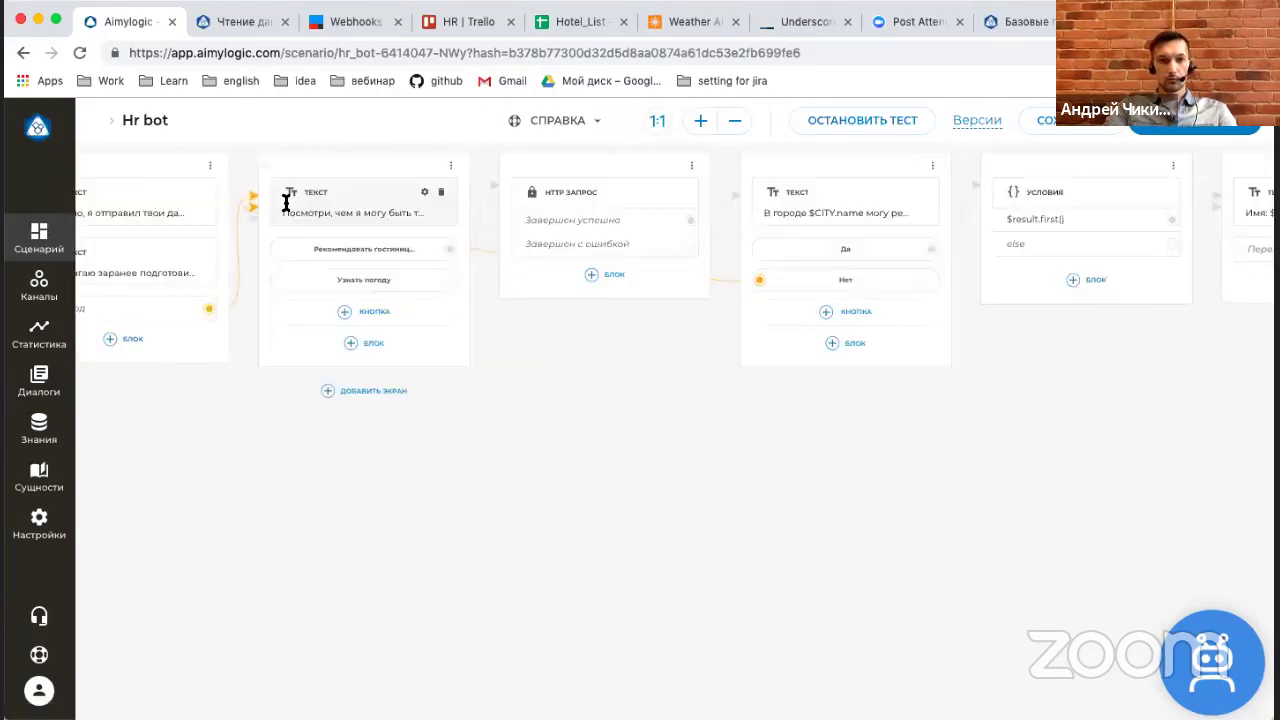
scroll(321, 208, right, 10)
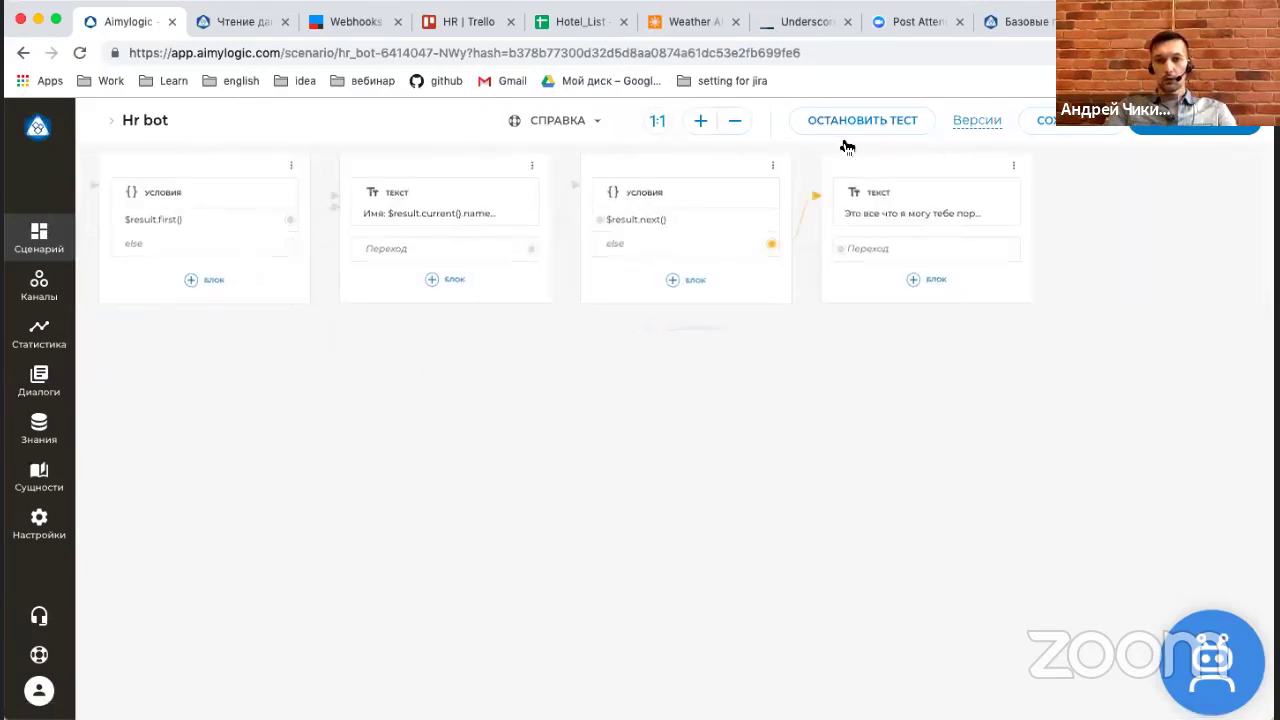
click(700, 121)
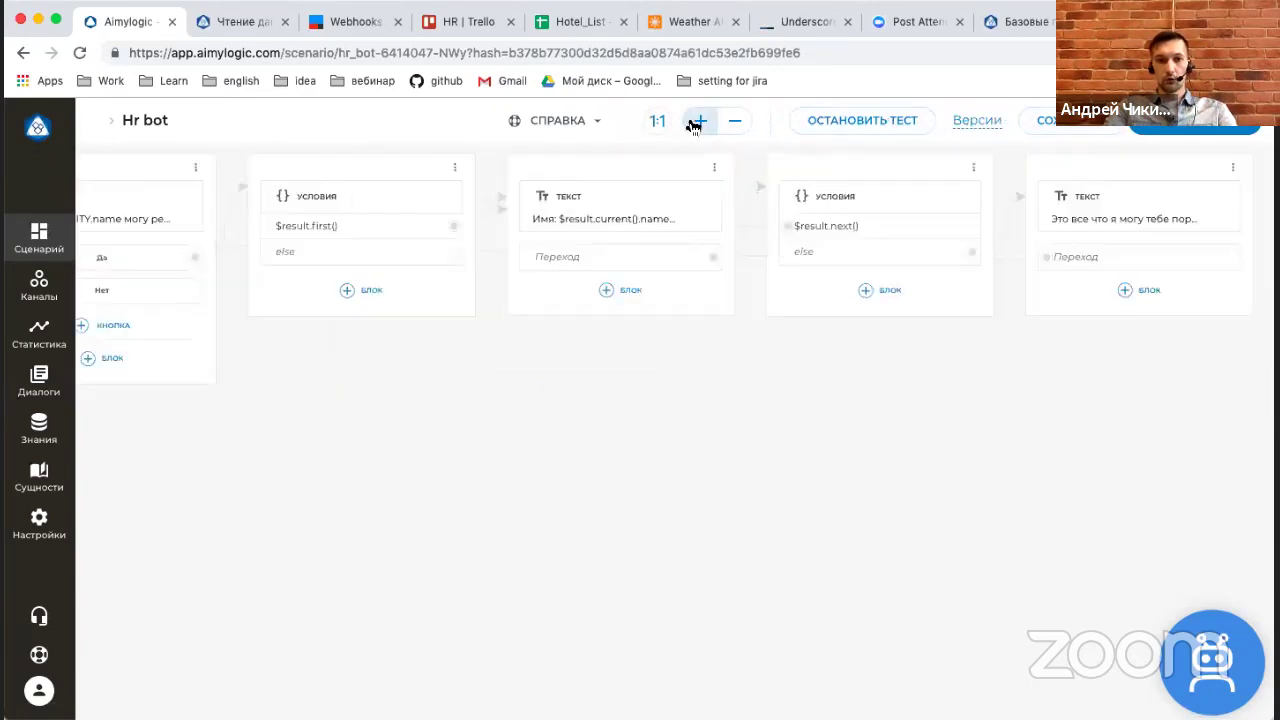
scroll(796, 441, right, 8)
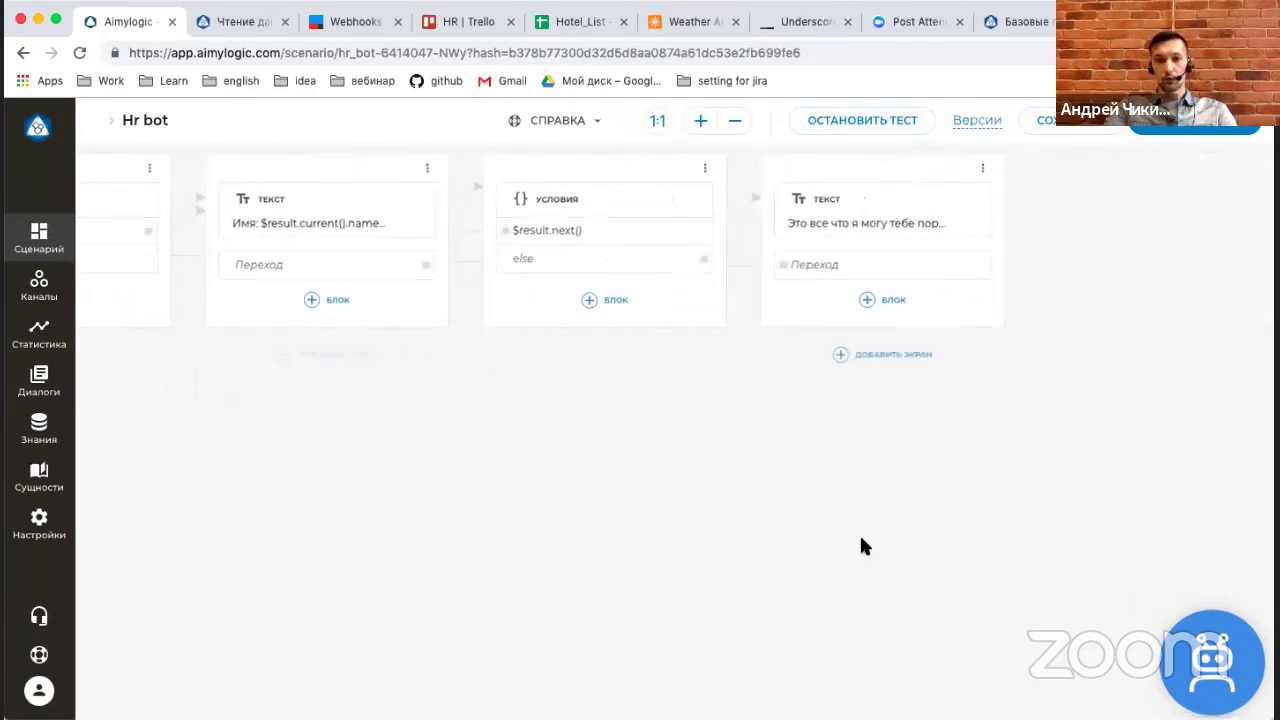
click(735, 121)
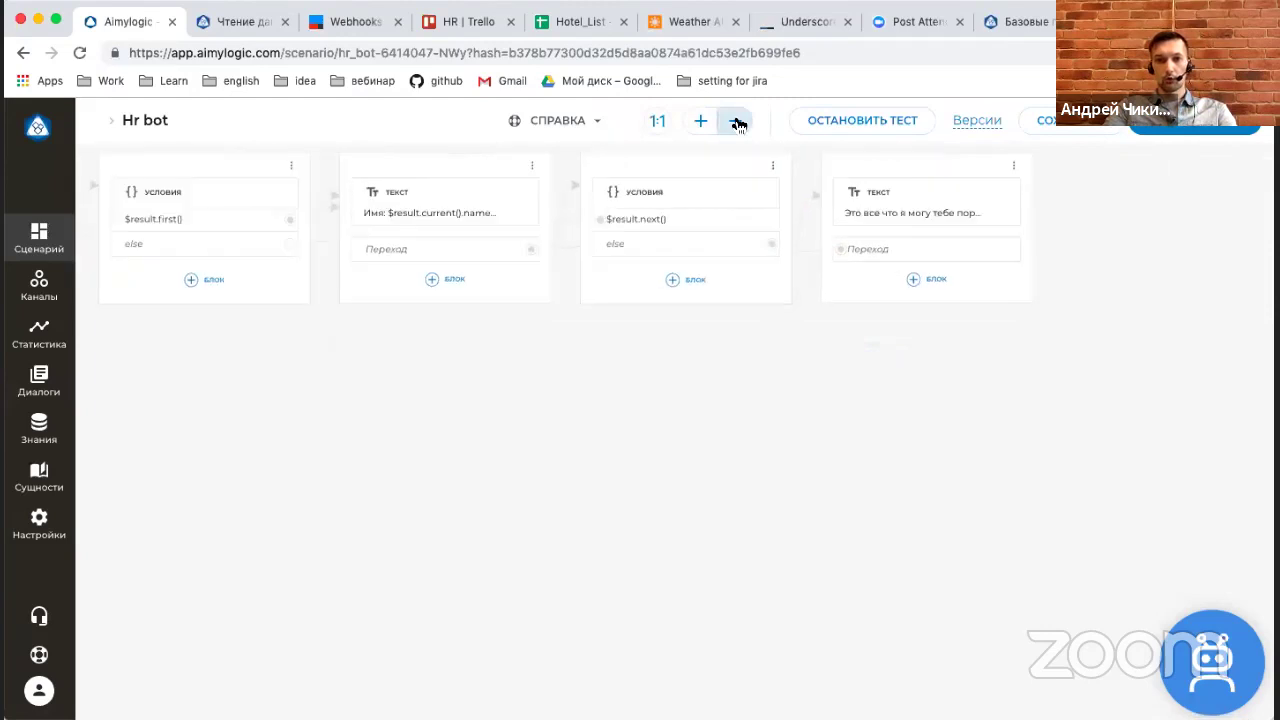
click(736, 121)
click(736, 121)
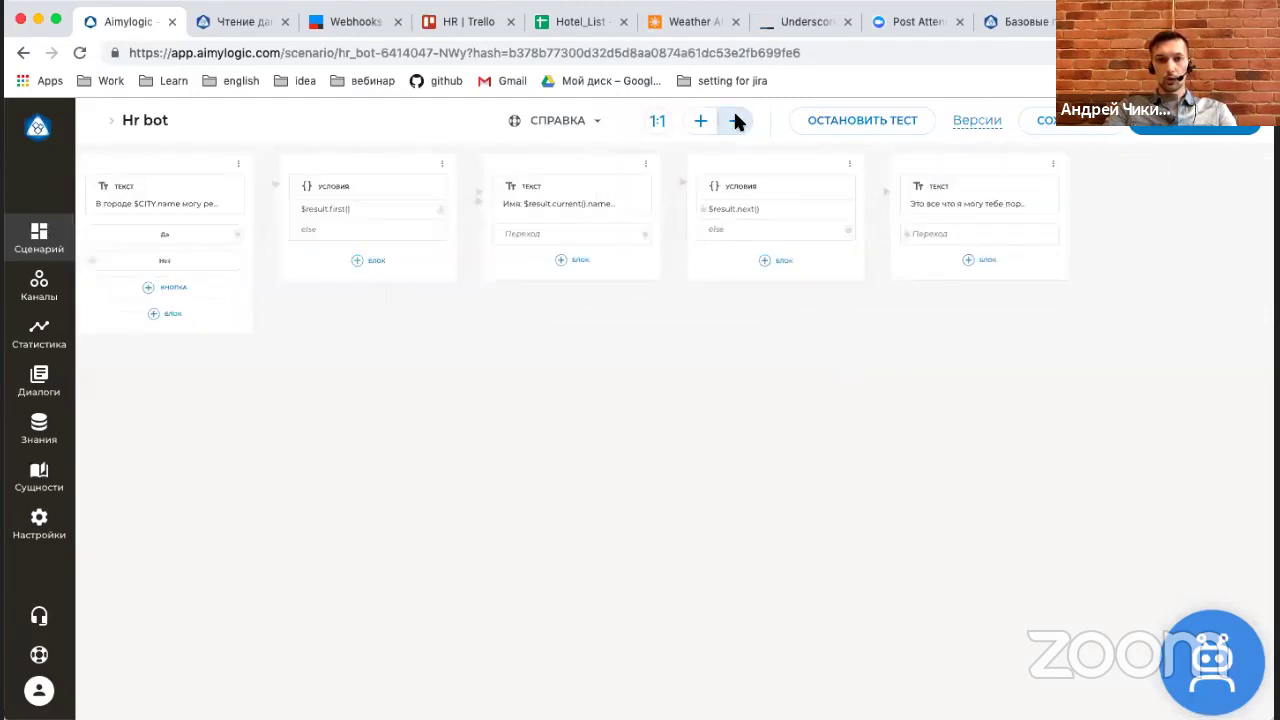
click(736, 121)
click(876, 134)
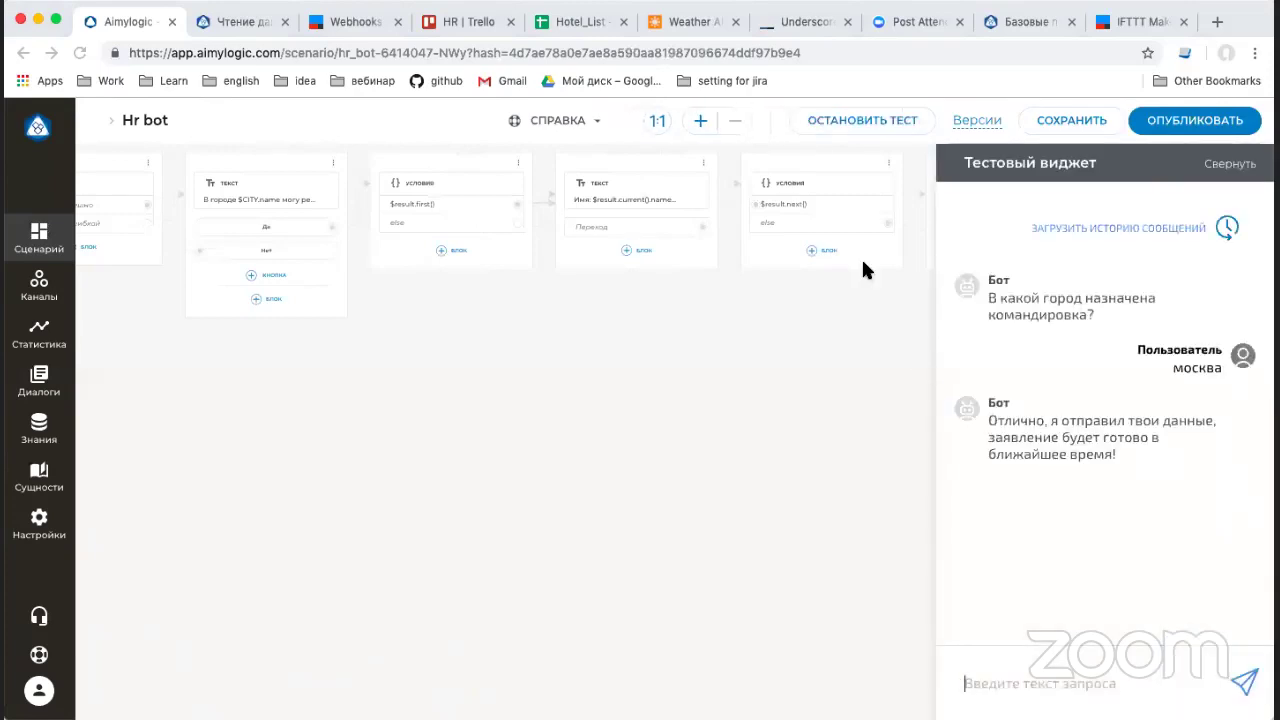
Switch to the 'Чтение данных из Google Таблиц' help article and scroll to its top.
click(228, 24)
scroll(351, 300, up, 2)
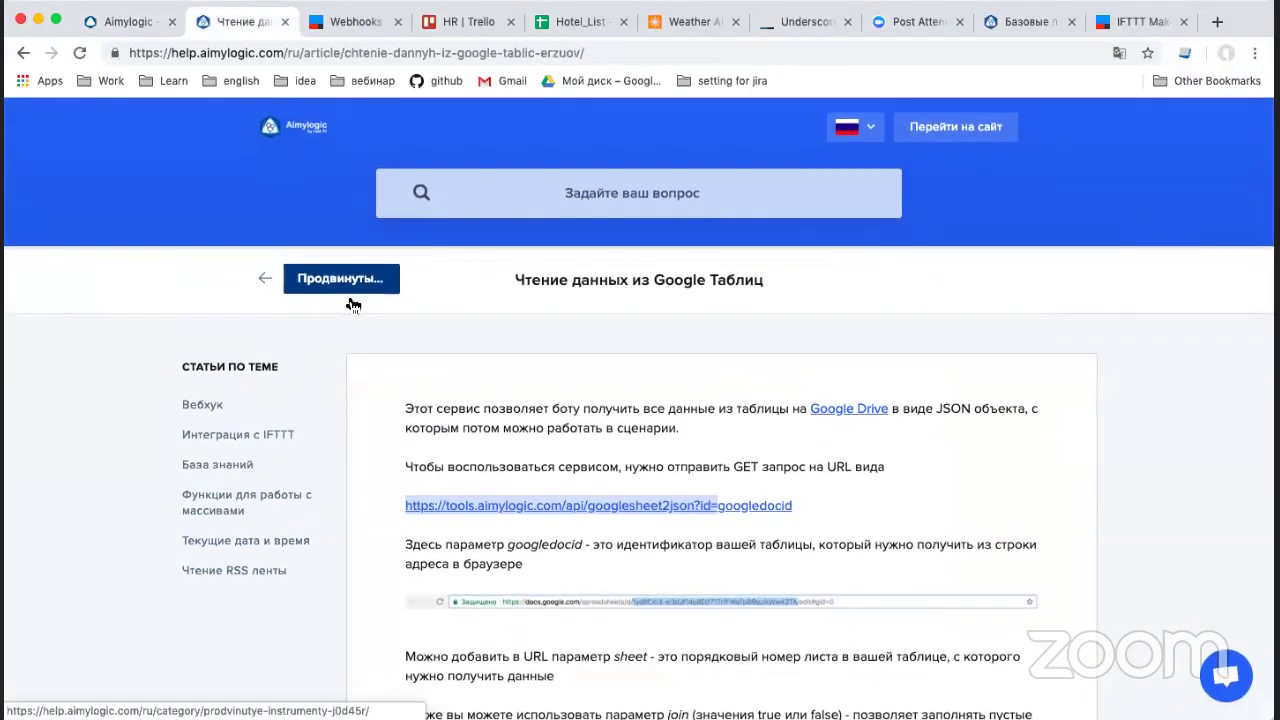
Return to the Hr bot scenario editor tab.
click(116, 24)
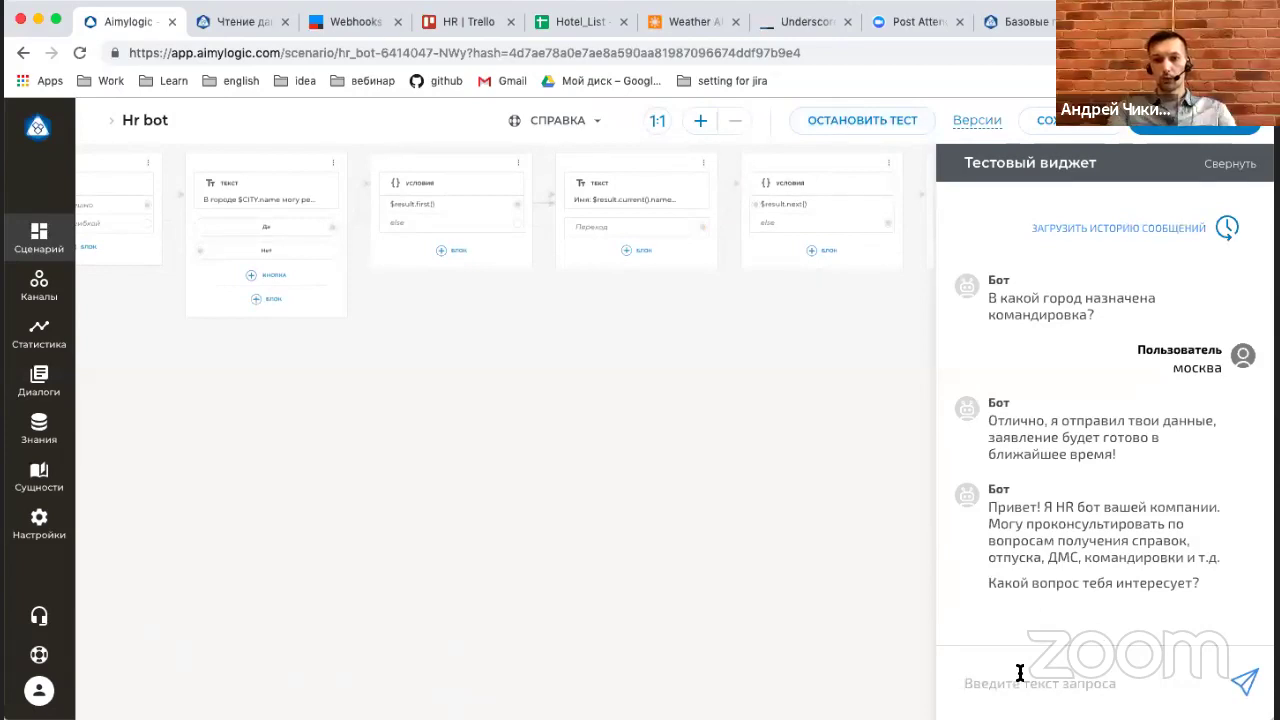
In the test chat, send командировка, the user's first name, and москва.
text(rjvfy)
key(BackSpace)
key(BackSpace)
key(BackSpace)
key(BackSpace)
key(BackSpace)
text(командиро)
key(Return)
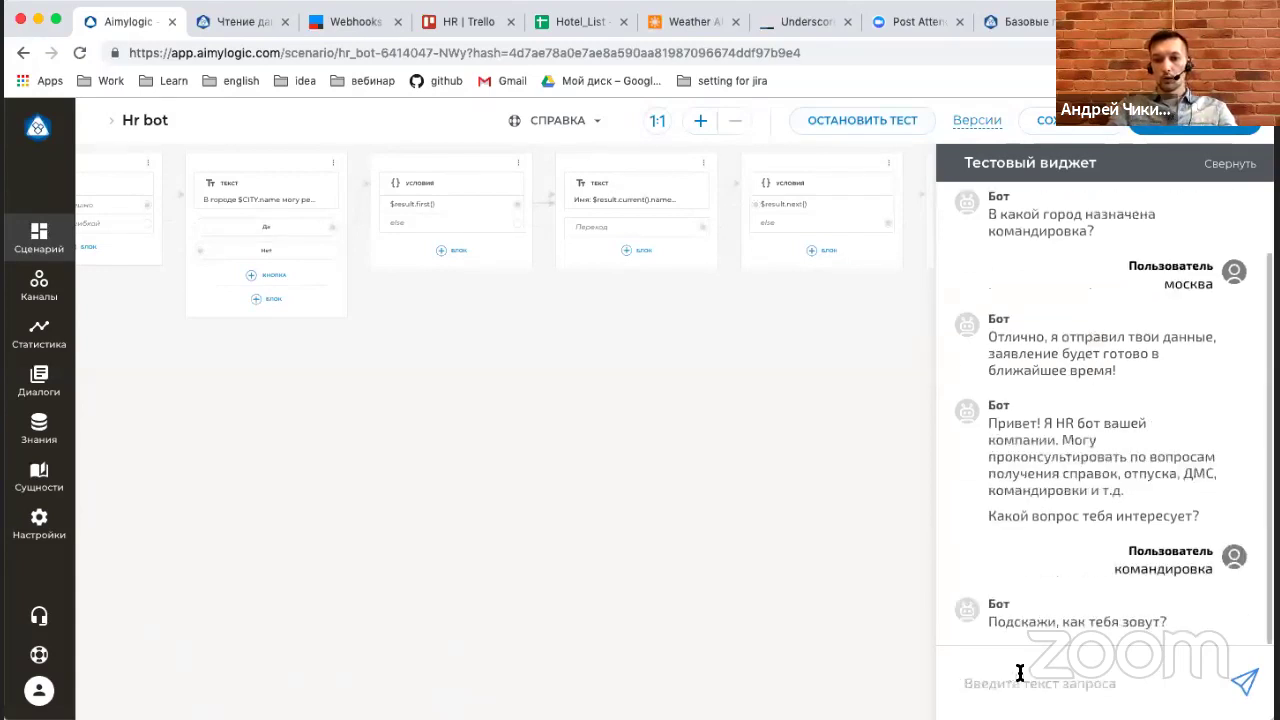
text(андрей)
key(Return)
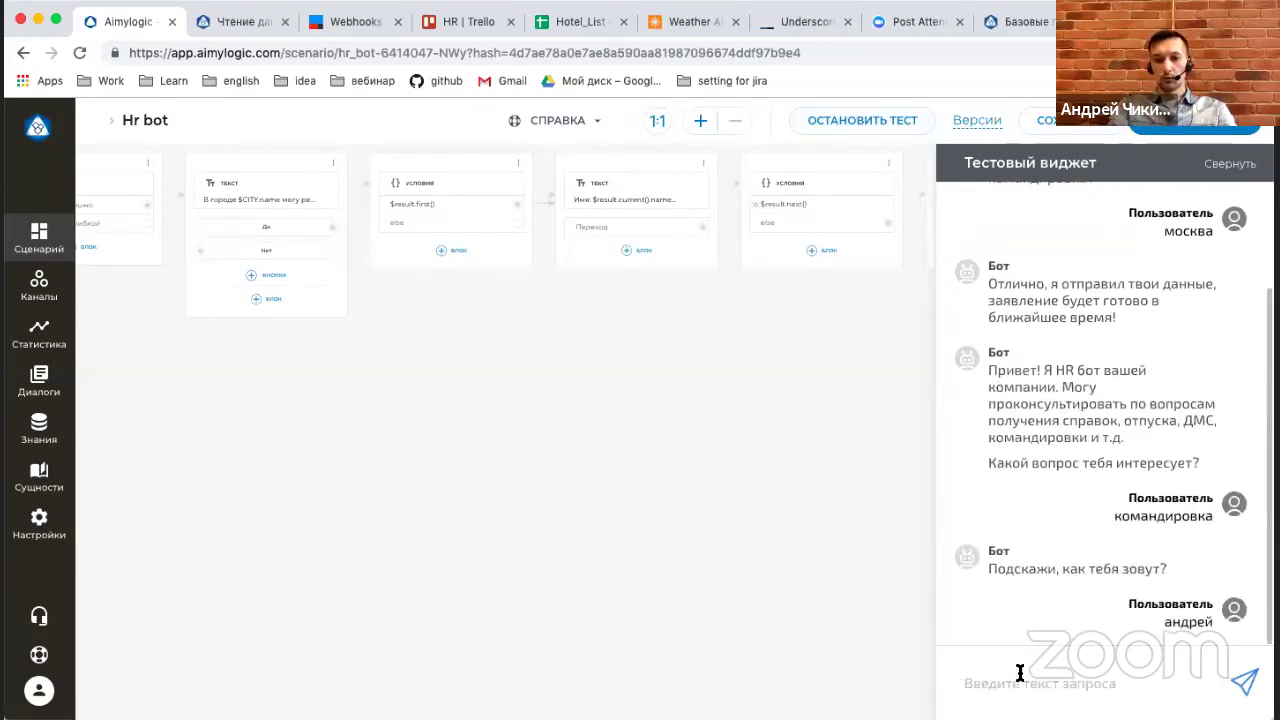
text(москва)
key(Return)
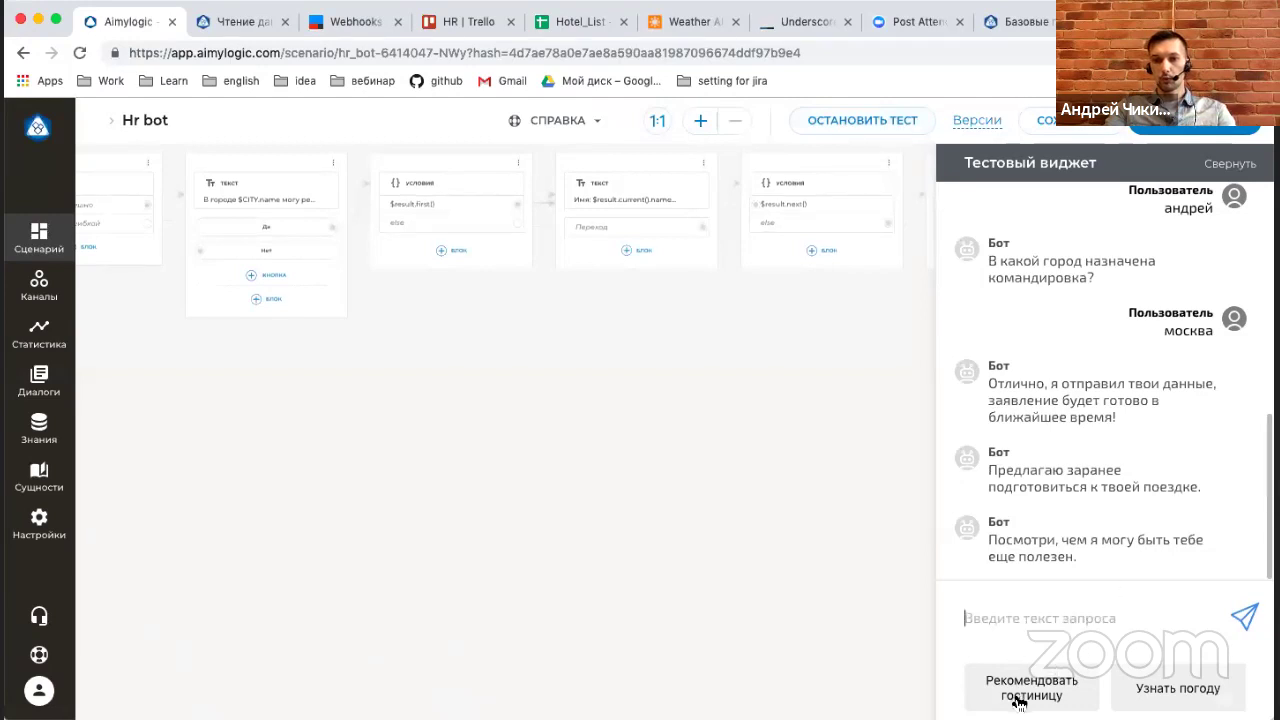
Ask for a hotel recommendation, answer Да, review the Moscow hotels, then collapse the widget.
click(1014, 690)
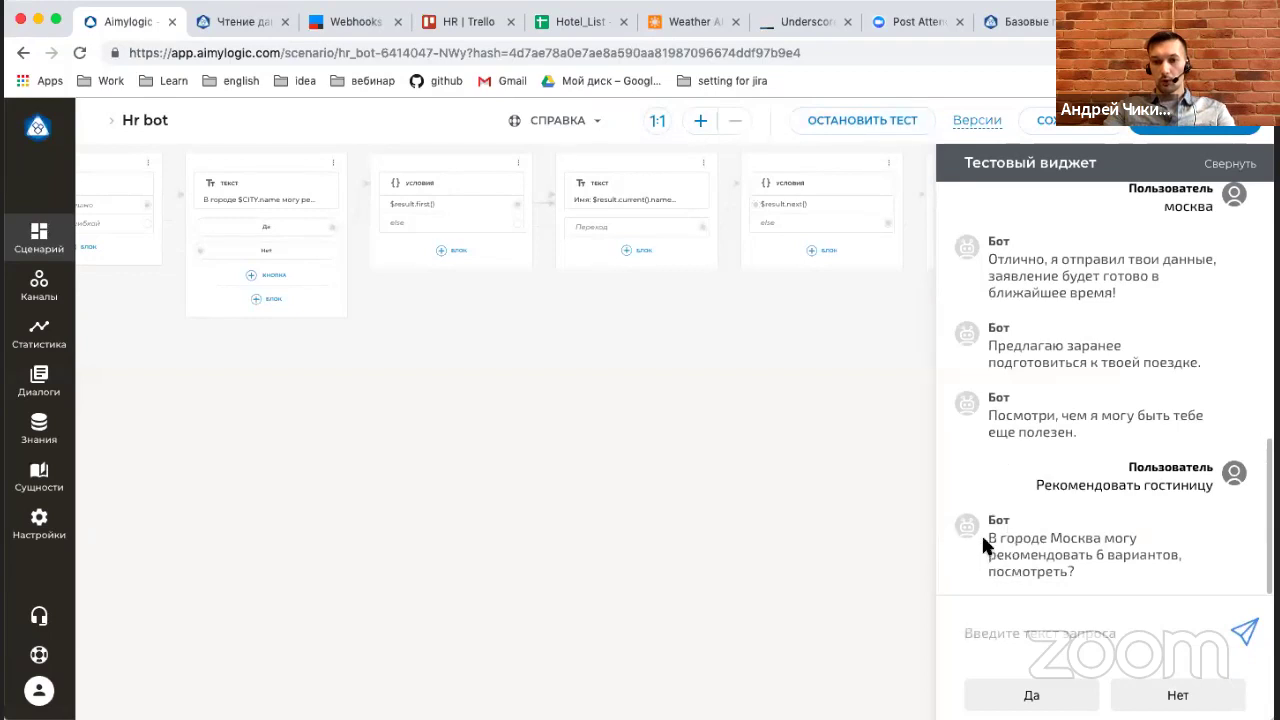
drag(984, 530, 1073, 563)
click(1093, 557)
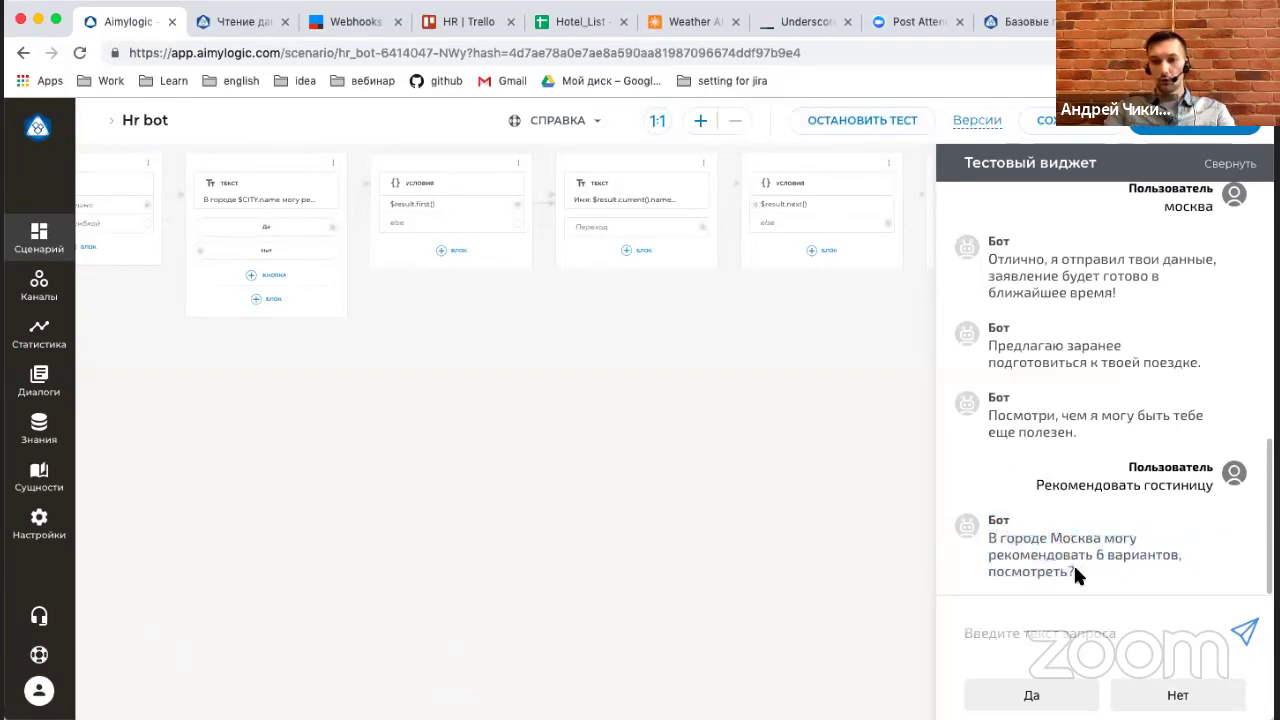
click(1035, 695)
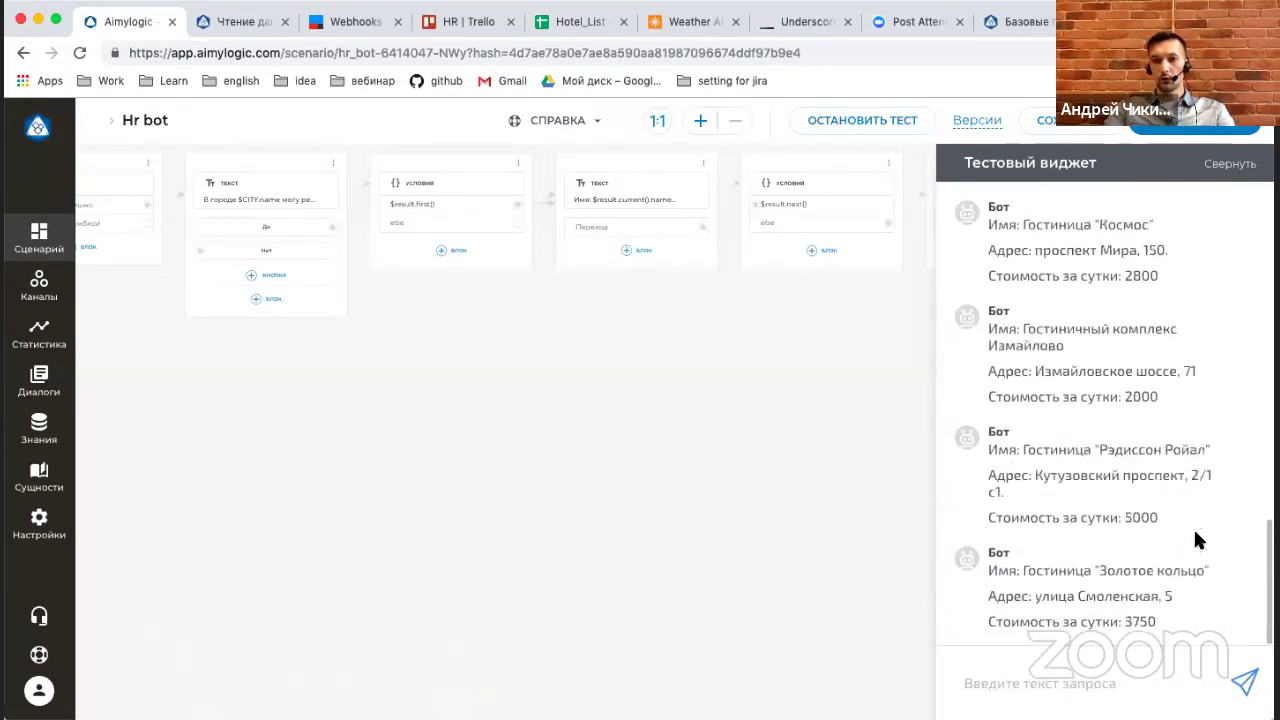
scroll(1145, 427, up, 3)
scroll(1145, 427, up, 10)
scroll(1145, 427, down, 3)
scroll(1145, 427, down, 6)
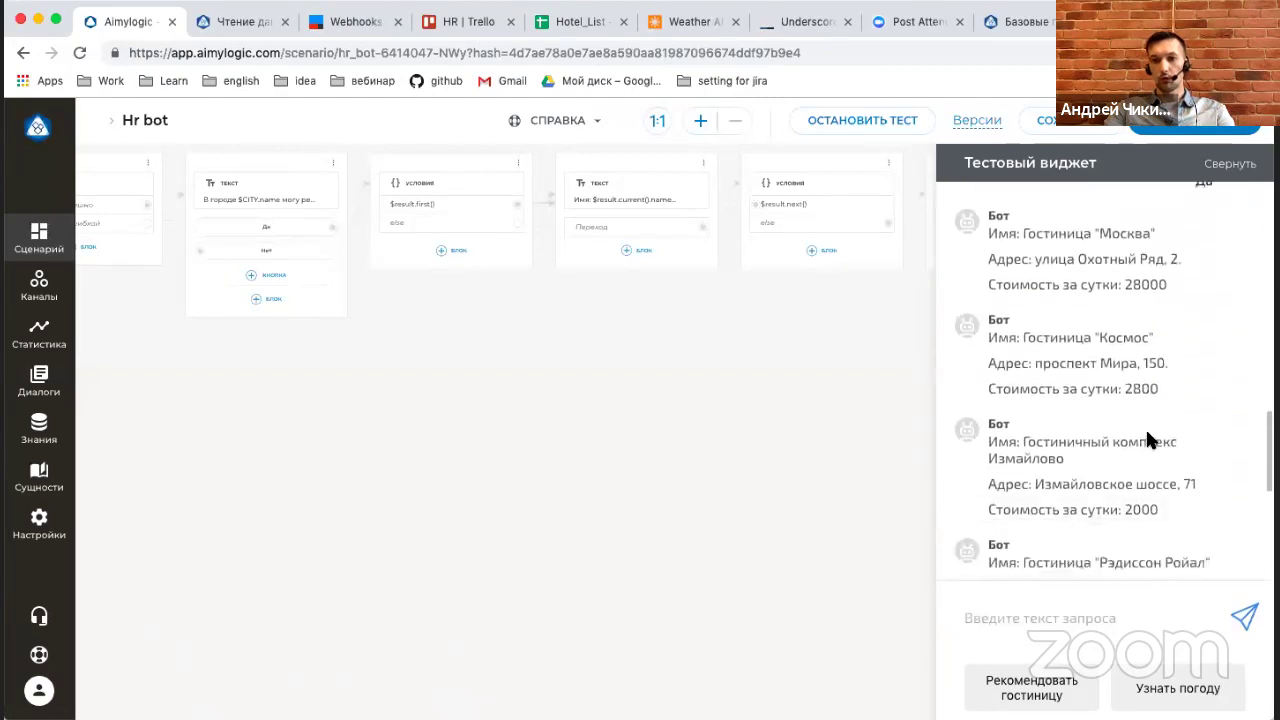
scroll(1147, 432, down, 3)
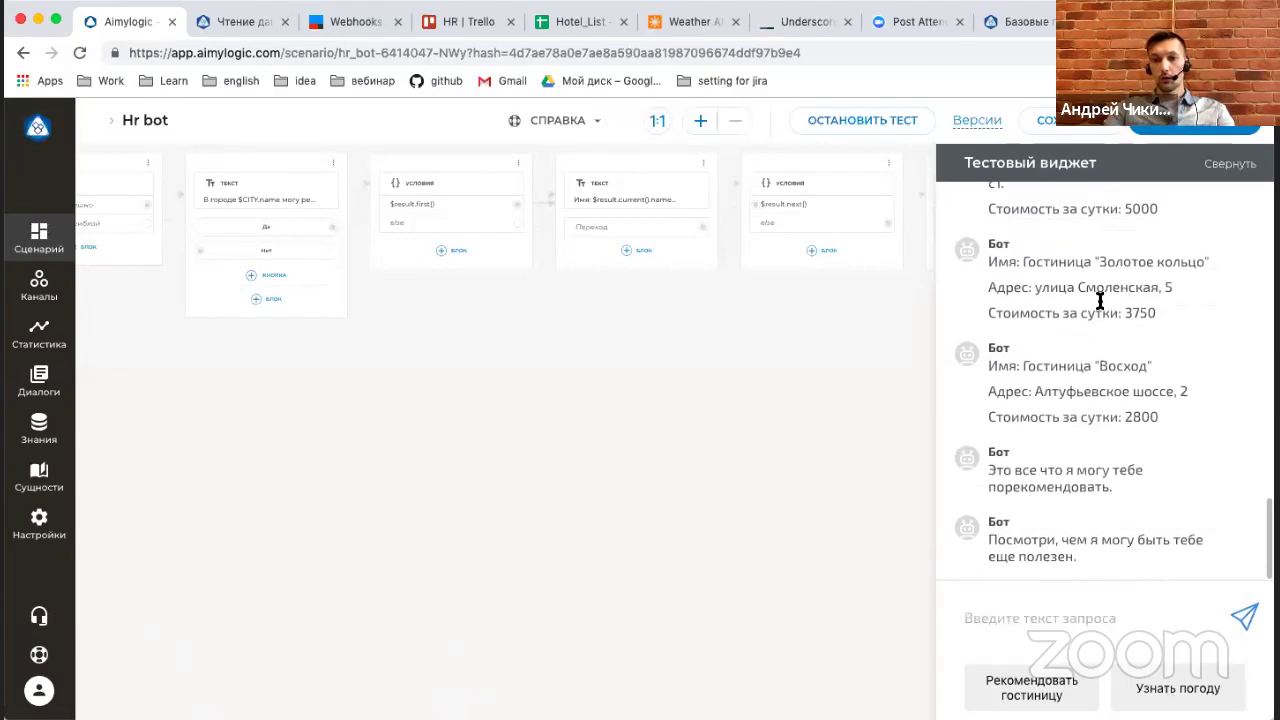
click(1220, 172)
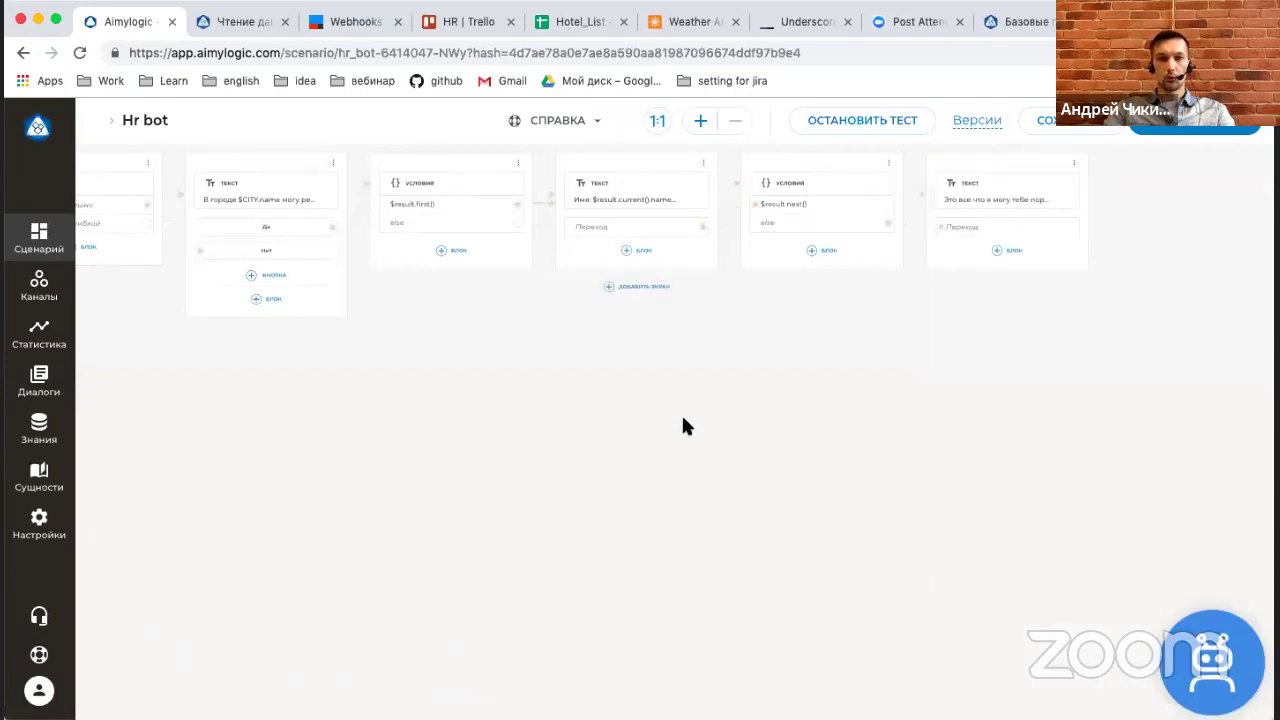
scroll(681, 426, left, 10)
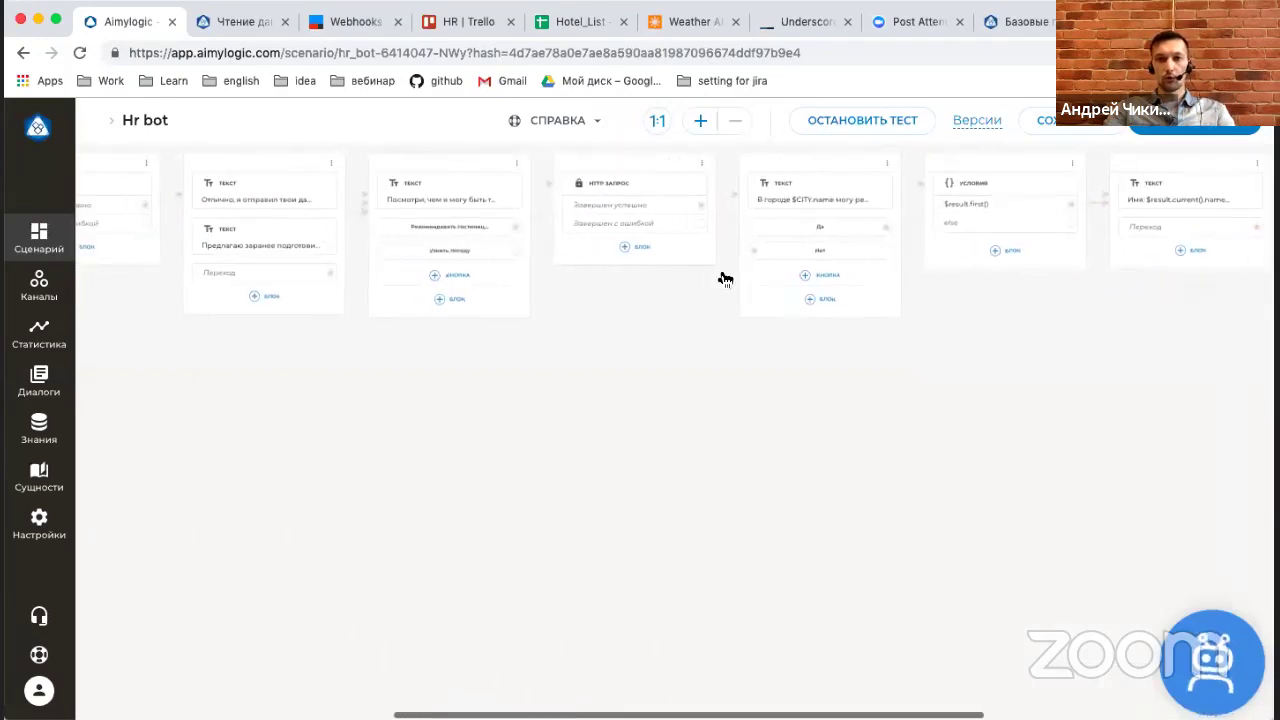
Browse the OpenWeatherMap Weather API page.
click(683, 24)
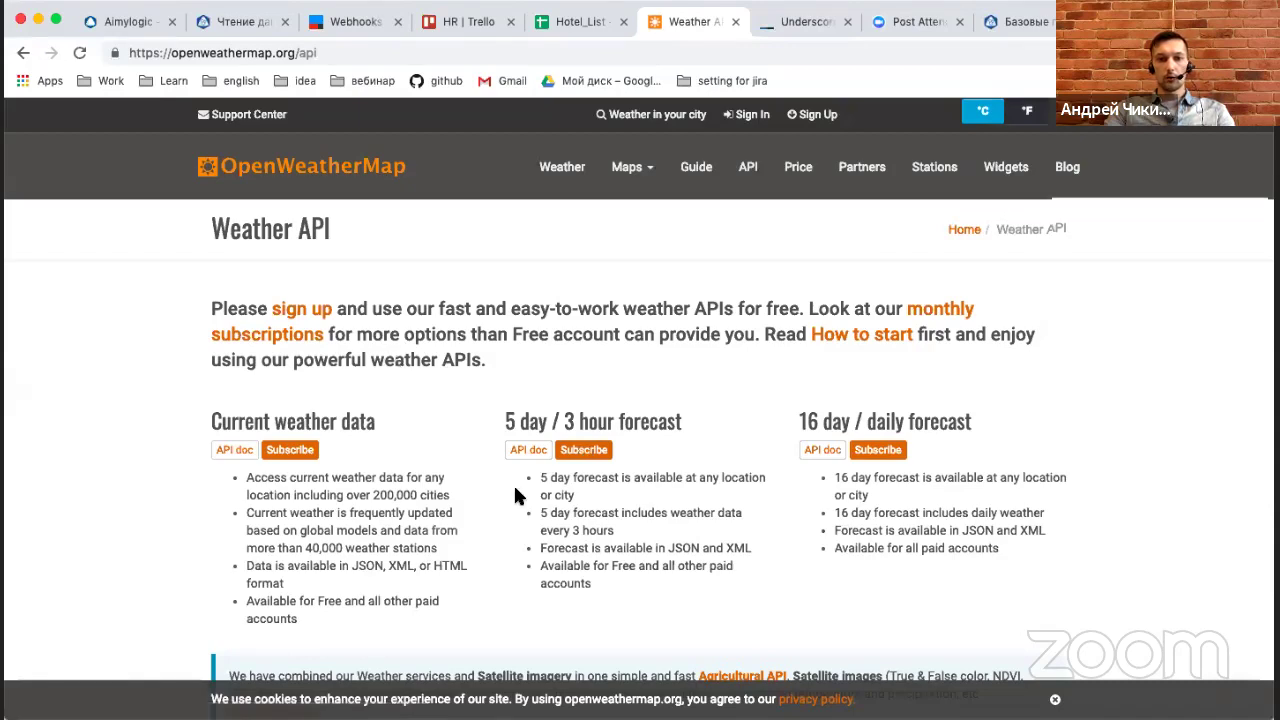
scroll(516, 494, down, 2)
scroll(1163, 540, up, 3)
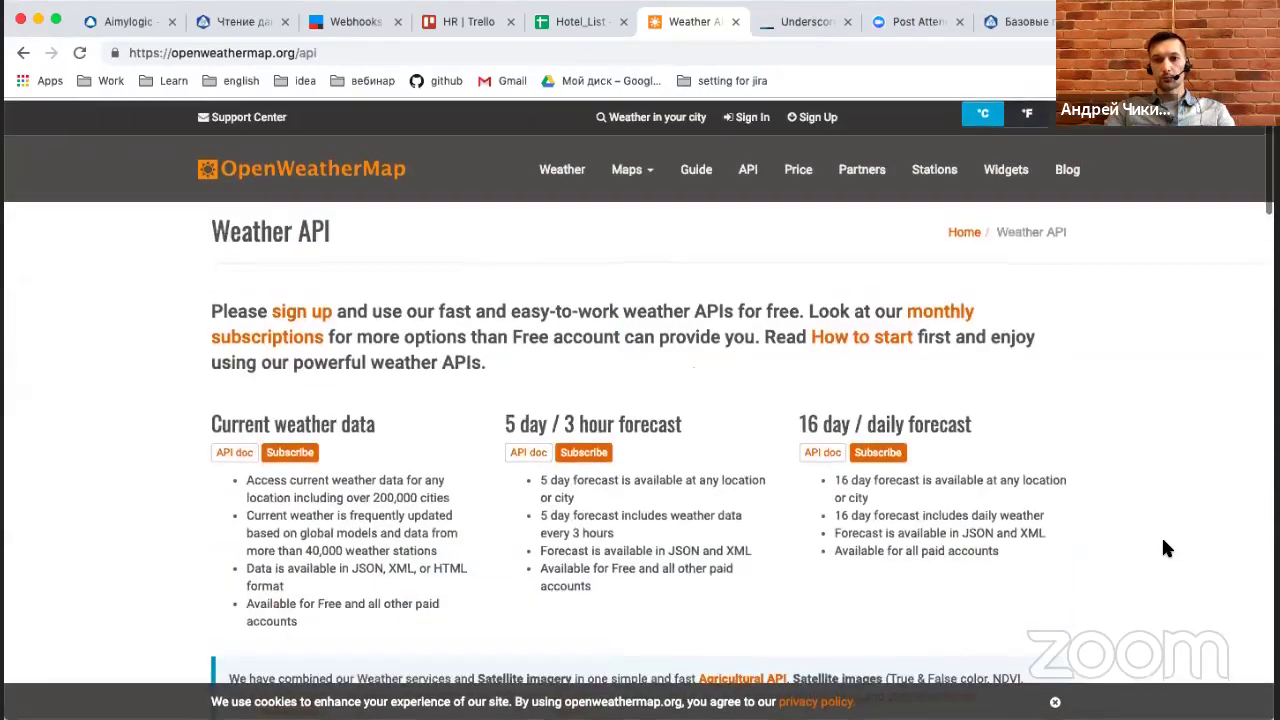
scroll(1163, 540, down, 4)
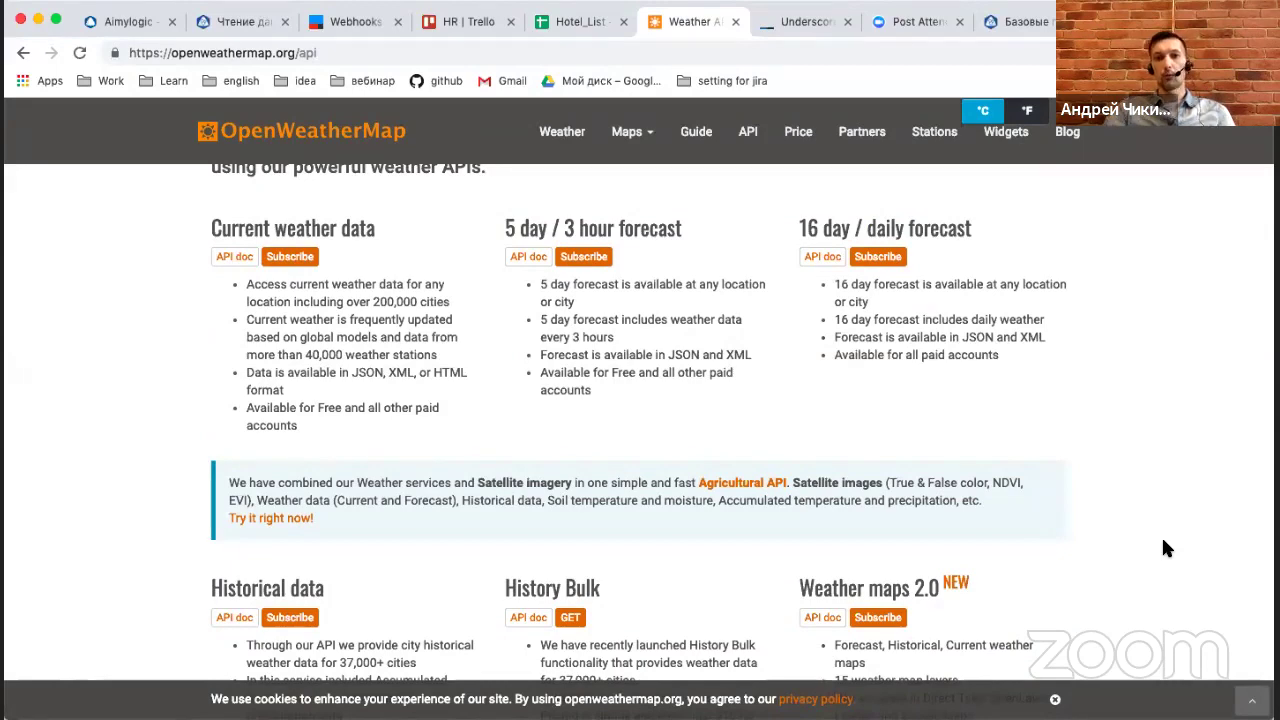
scroll(1090, 494, down, 2)
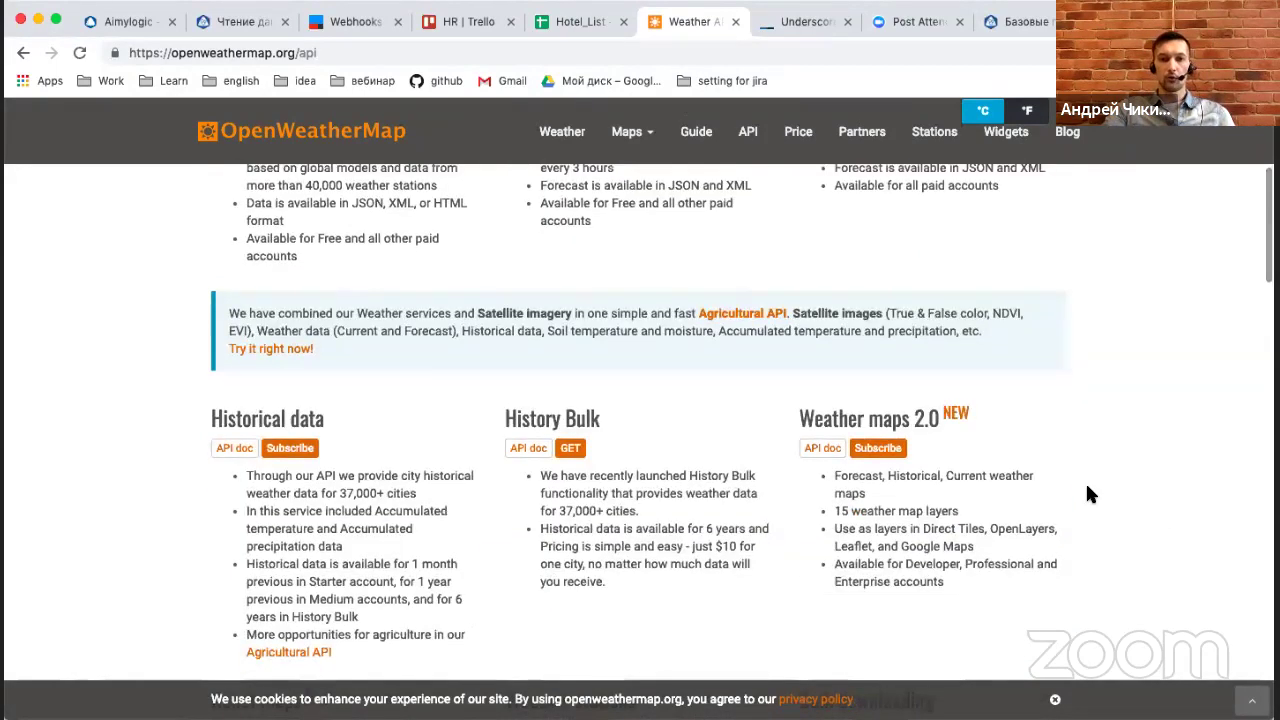
scroll(1090, 494, up, 1)
scroll(1090, 494, up, 2)
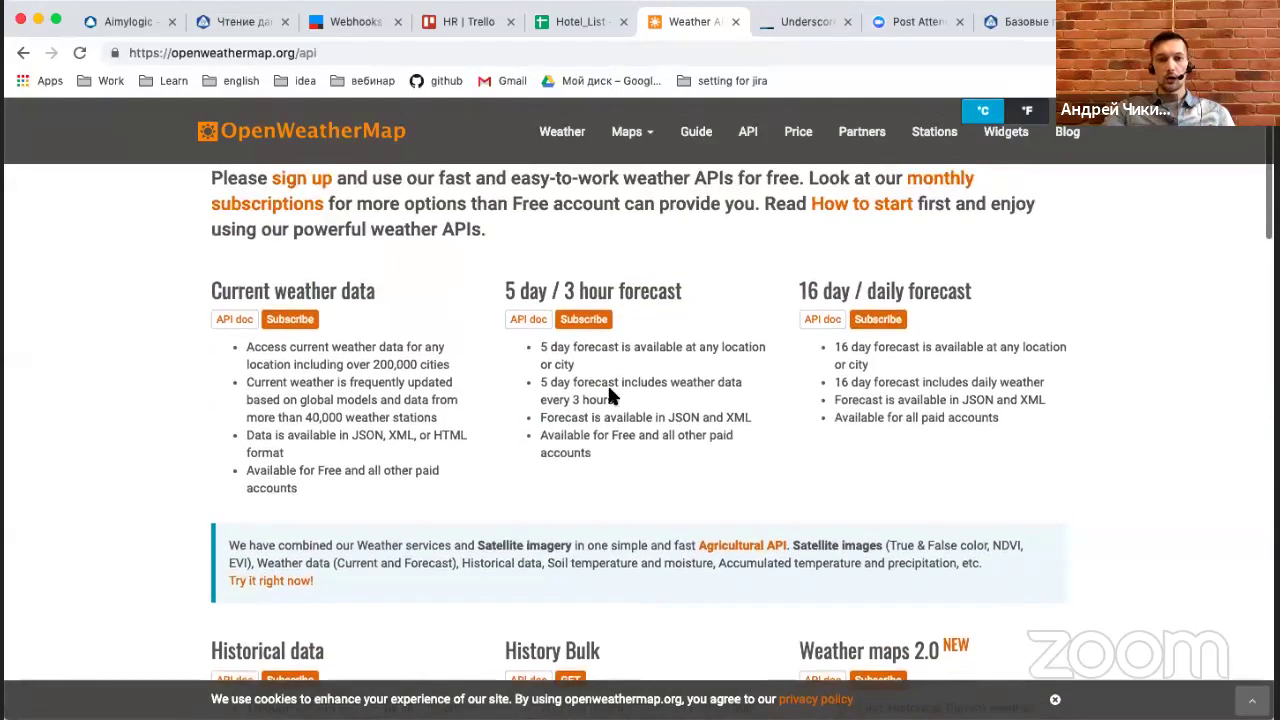
Read the Current weather data API doc with its weather?q={city name} call, then return to Aimylogic.
click(241, 324)
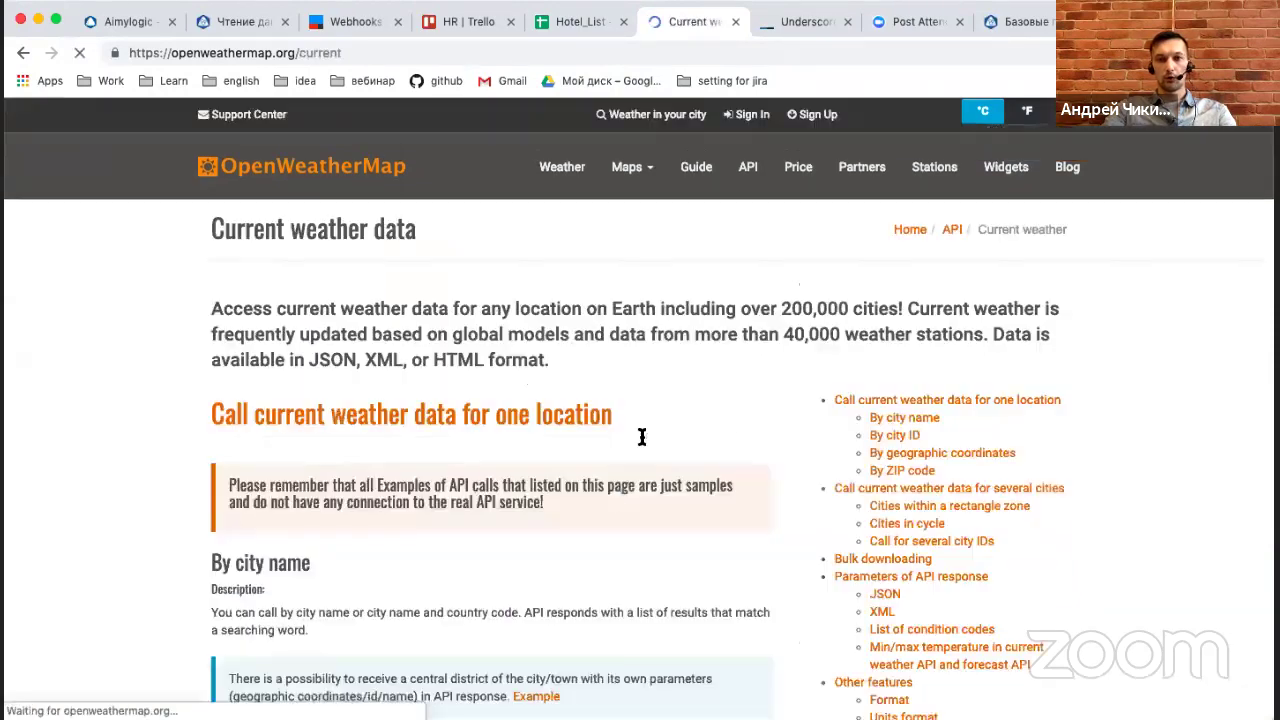
scroll(617, 495, down, 2)
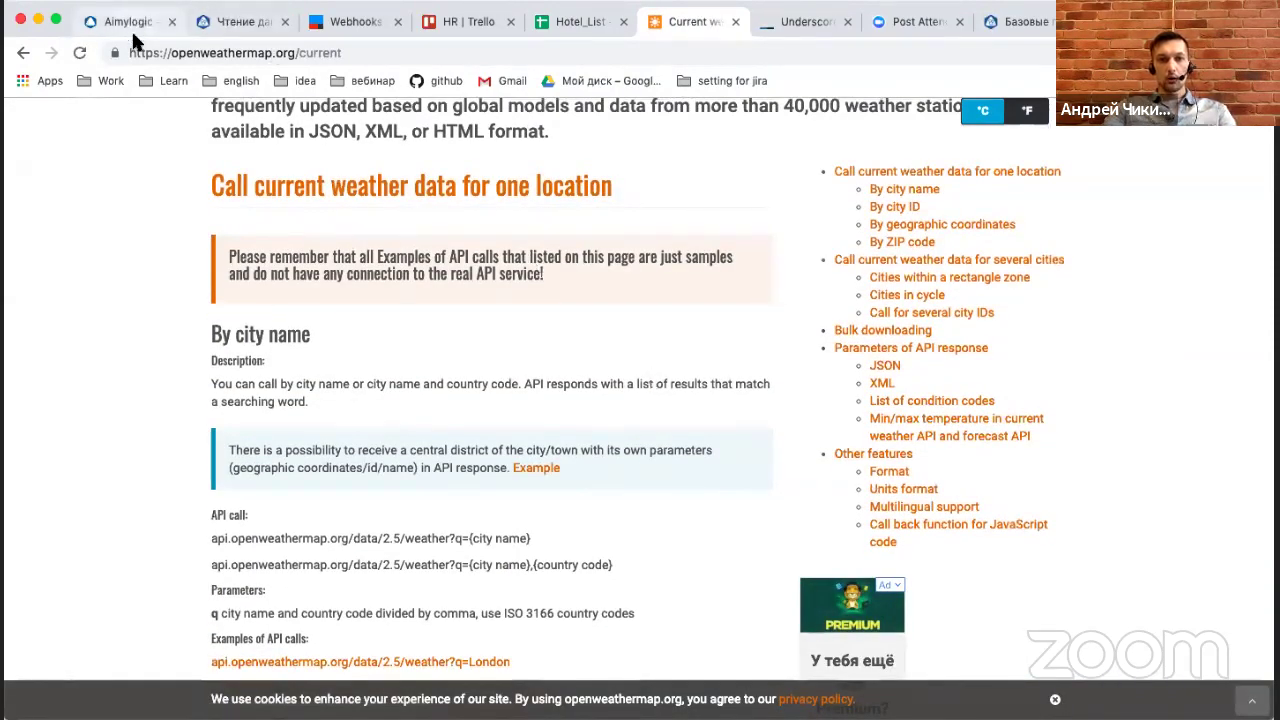
scroll(457, 460, down, 2)
scroll(463, 463, up, 1)
scroll(505, 345, up, 1)
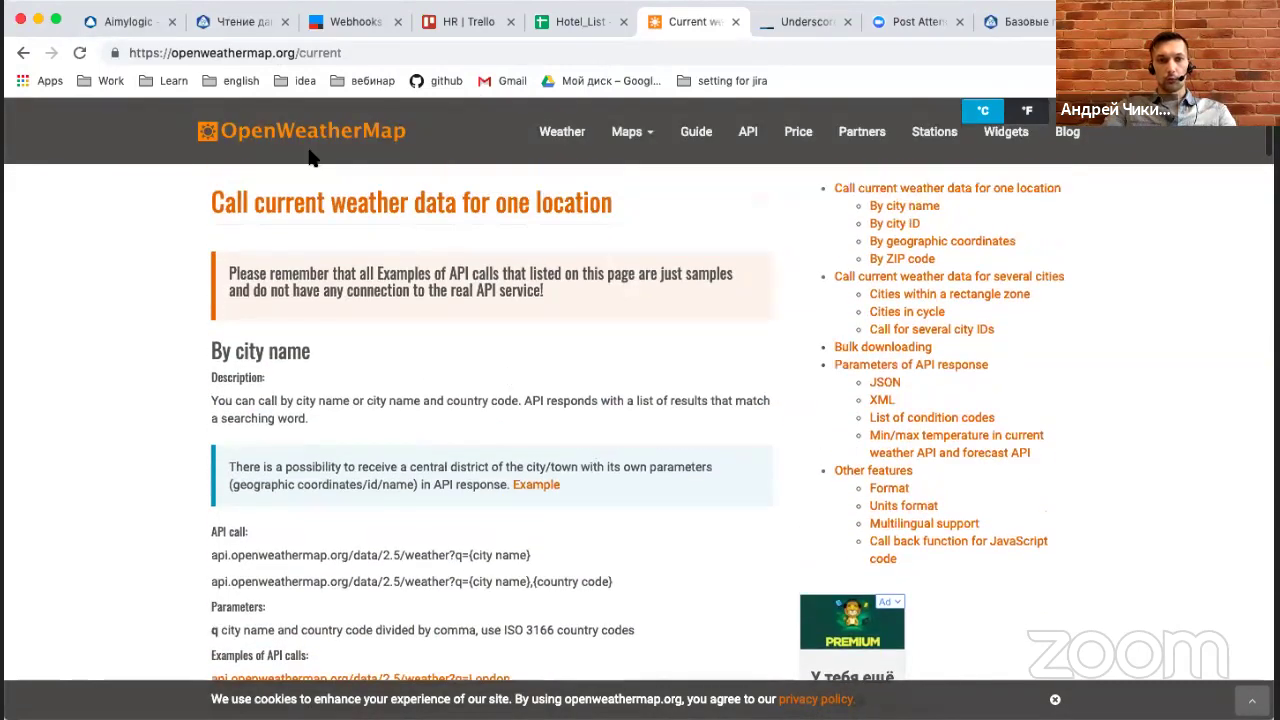
click(120, 22)
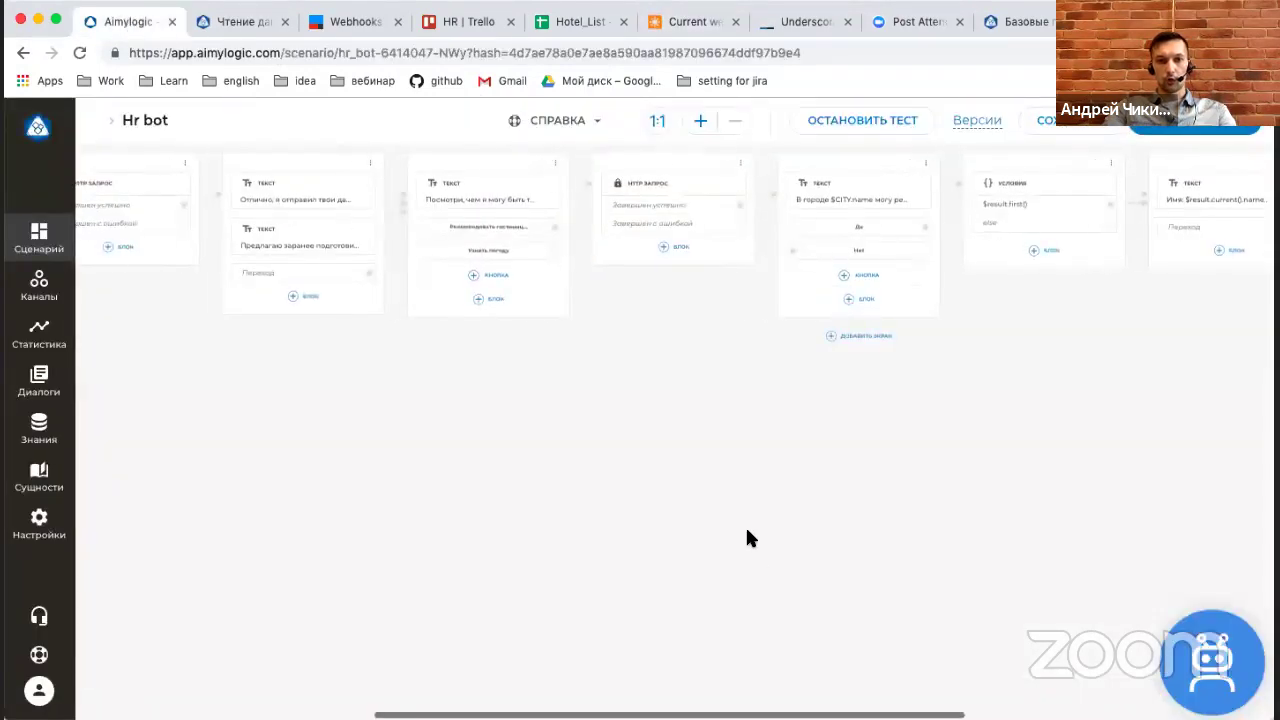
Reset the canvas to actual size and add an HTTP запрос block after Узнать погоду.
click(657, 122)
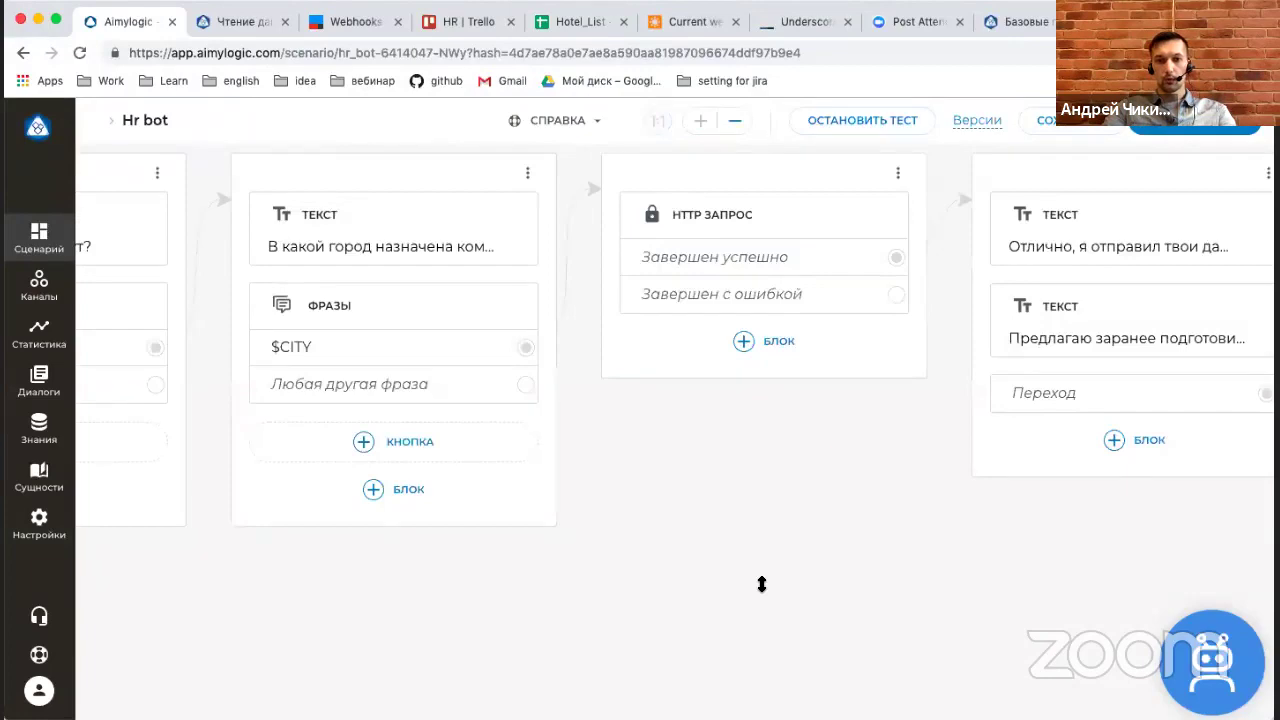
scroll(605, 518, left, 6)
scroll(605, 522, down, 3)
scroll(605, 520, up, 3)
scroll(605, 520, right, 10)
scroll(605, 520, right, 4)
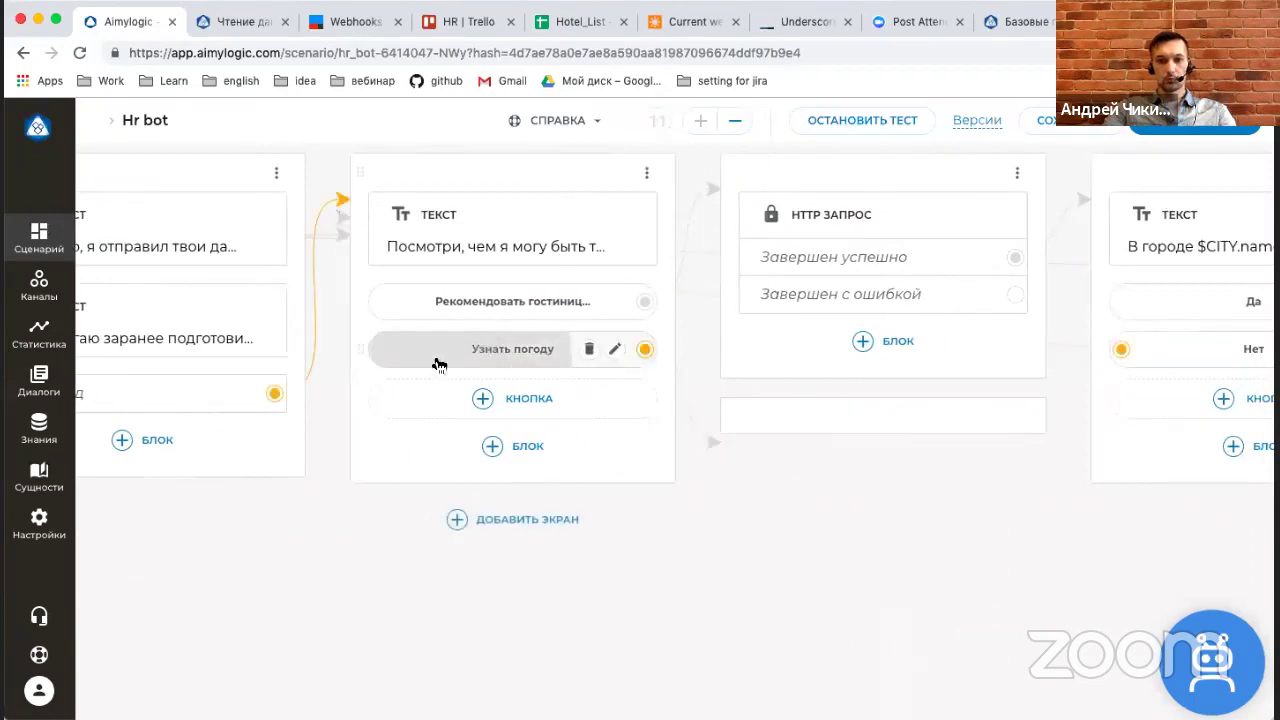
click(437, 364)
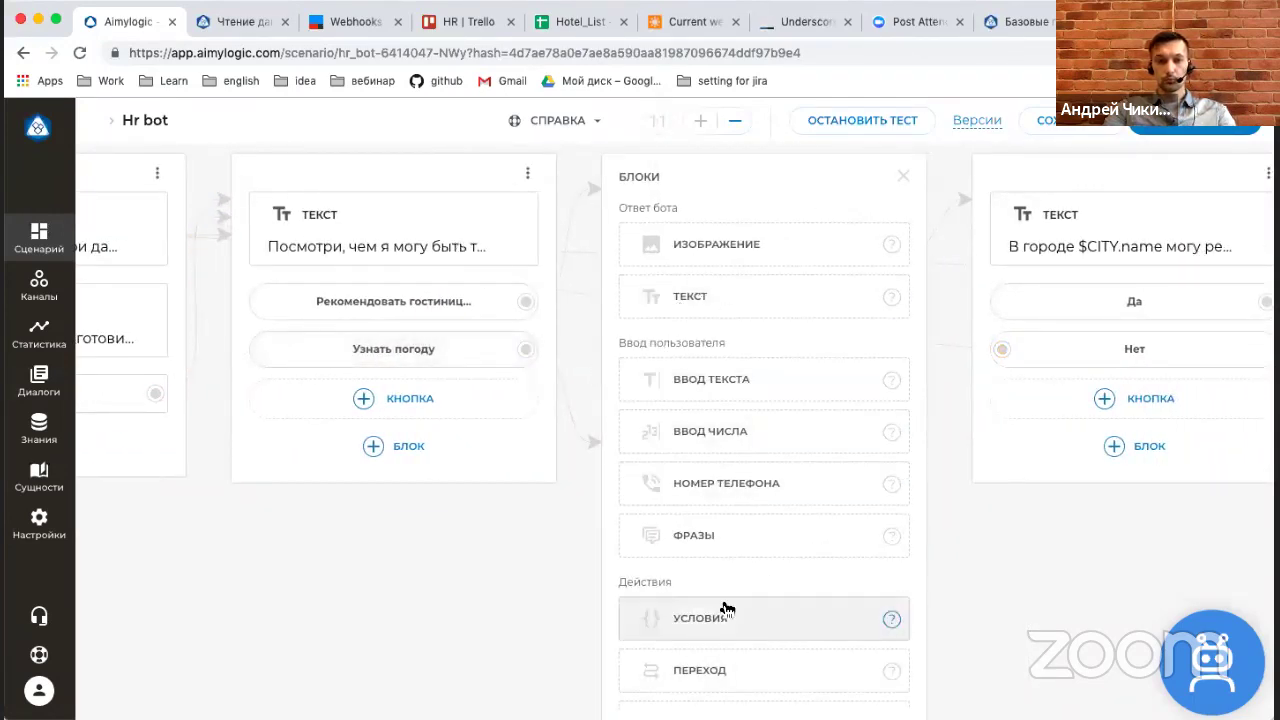
scroll(727, 608, down, 3)
click(708, 546)
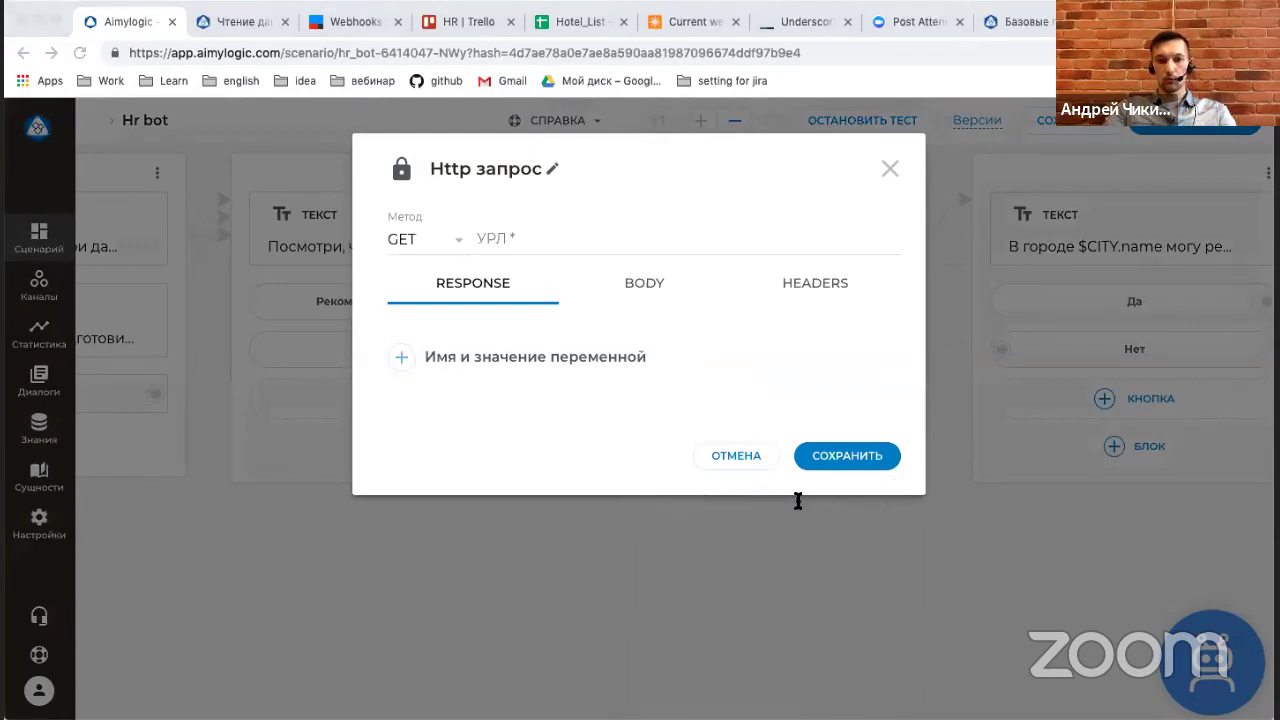
Paste the OpenWeatherMap current-weather URL into the request address and trim its APPID part.
click(723, 315)
click(572, 246)
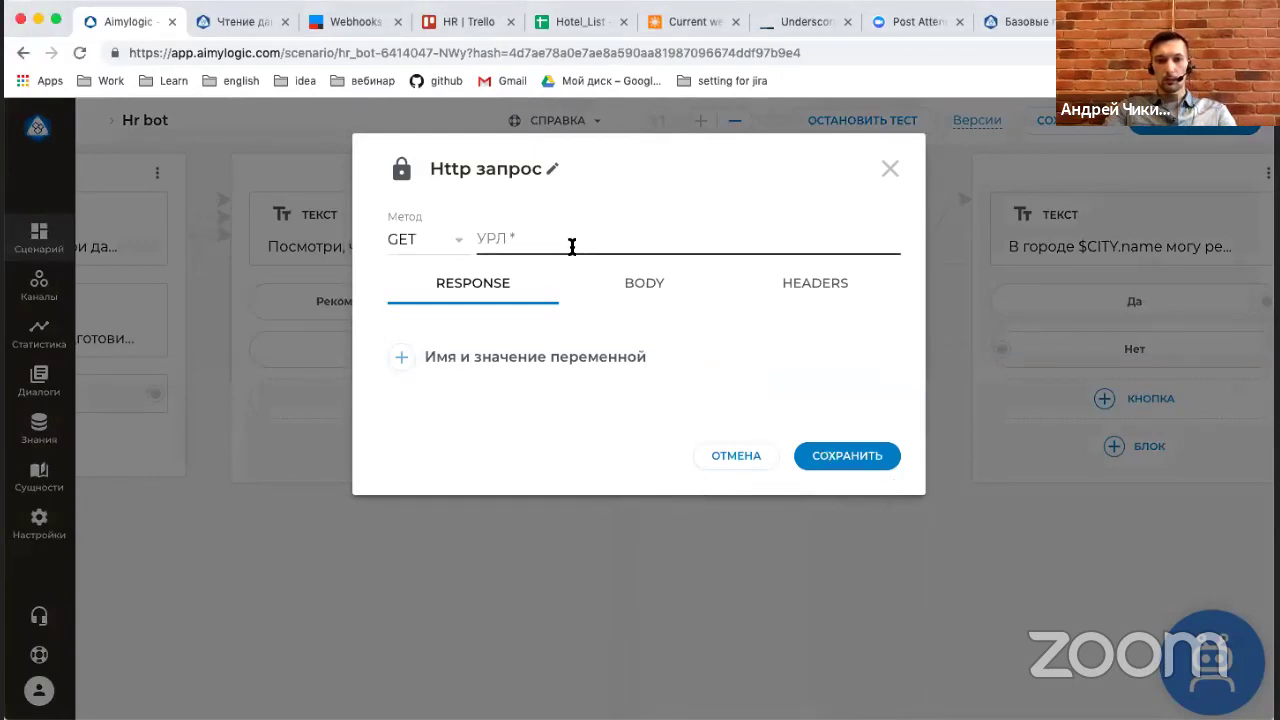
key(super+v)
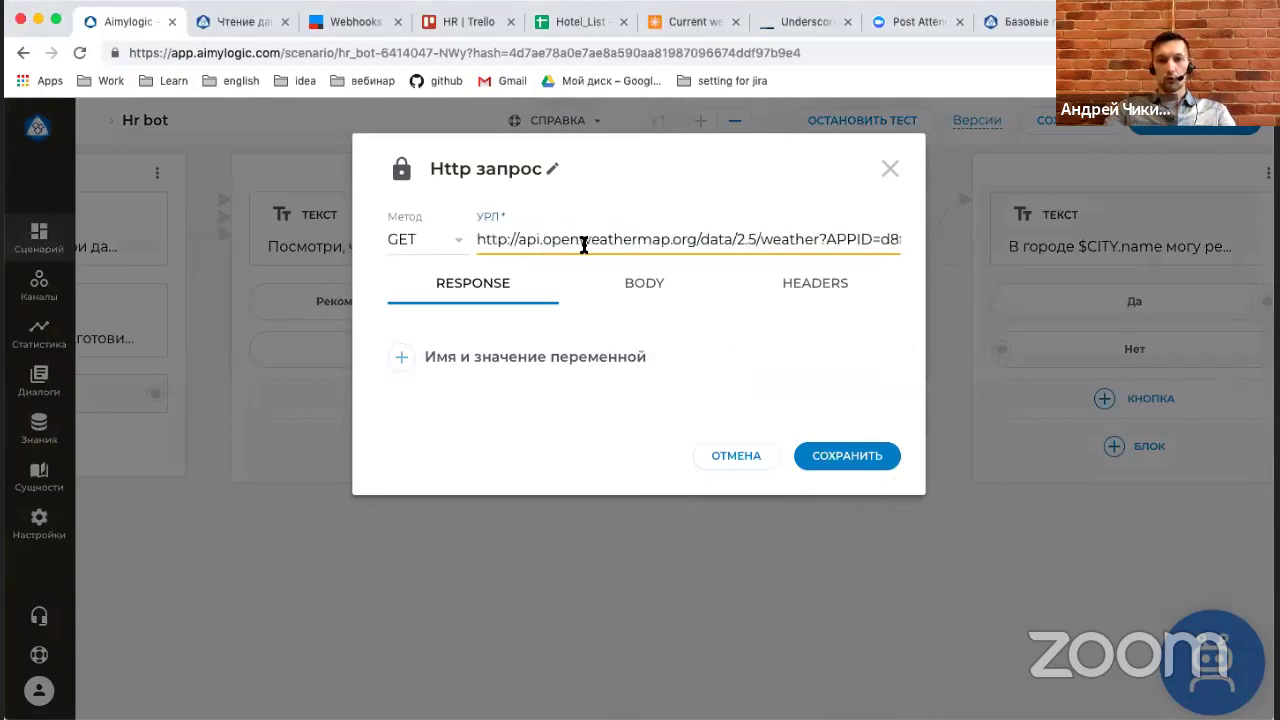
scroll(694, 243, right, 5)
scroll(694, 243, left, 3)
scroll(694, 236, right, 3)
drag(664, 239, 806, 239)
click(806, 239)
scroll(802, 239, right, 4)
scroll(802, 239, right, 5)
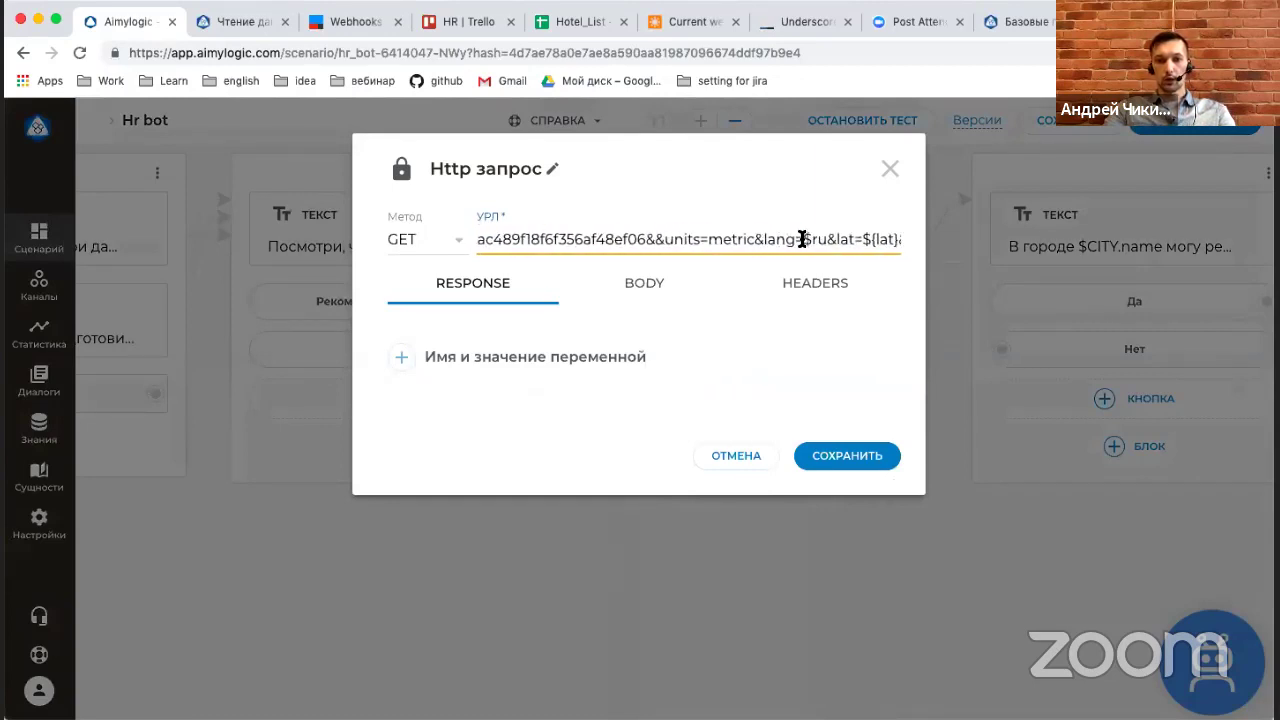
click(741, 239)
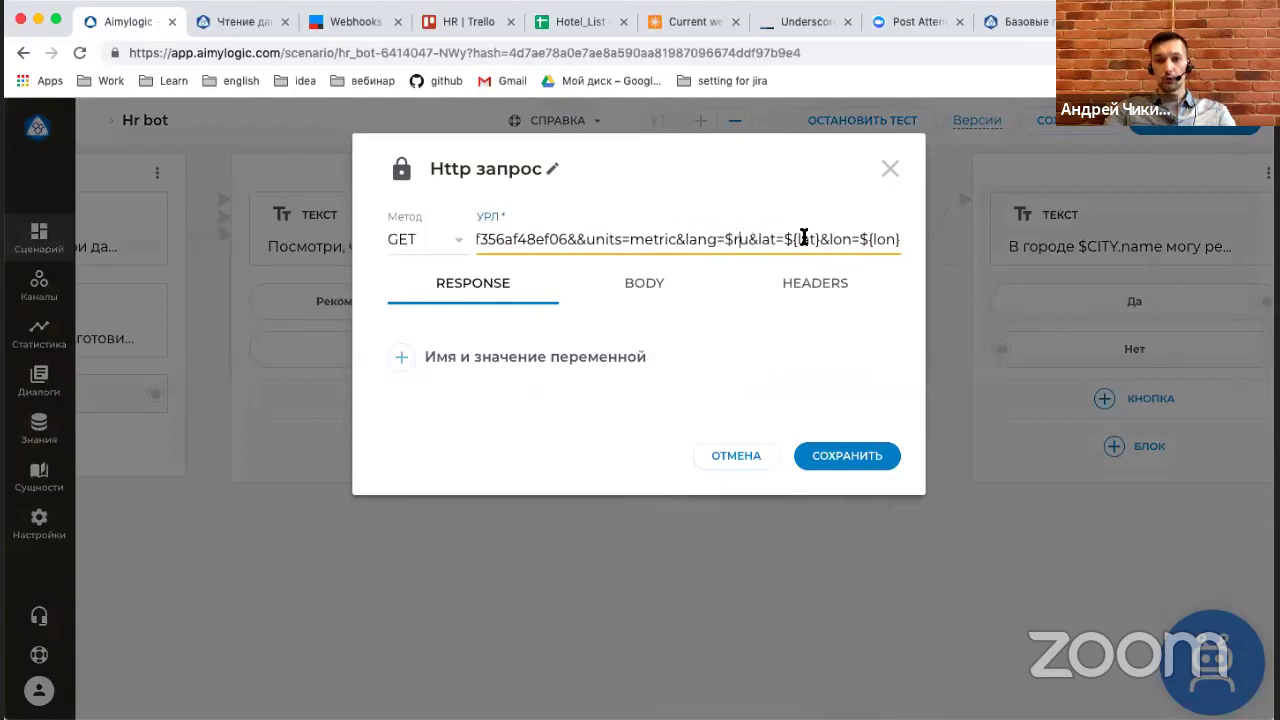
click(887, 238)
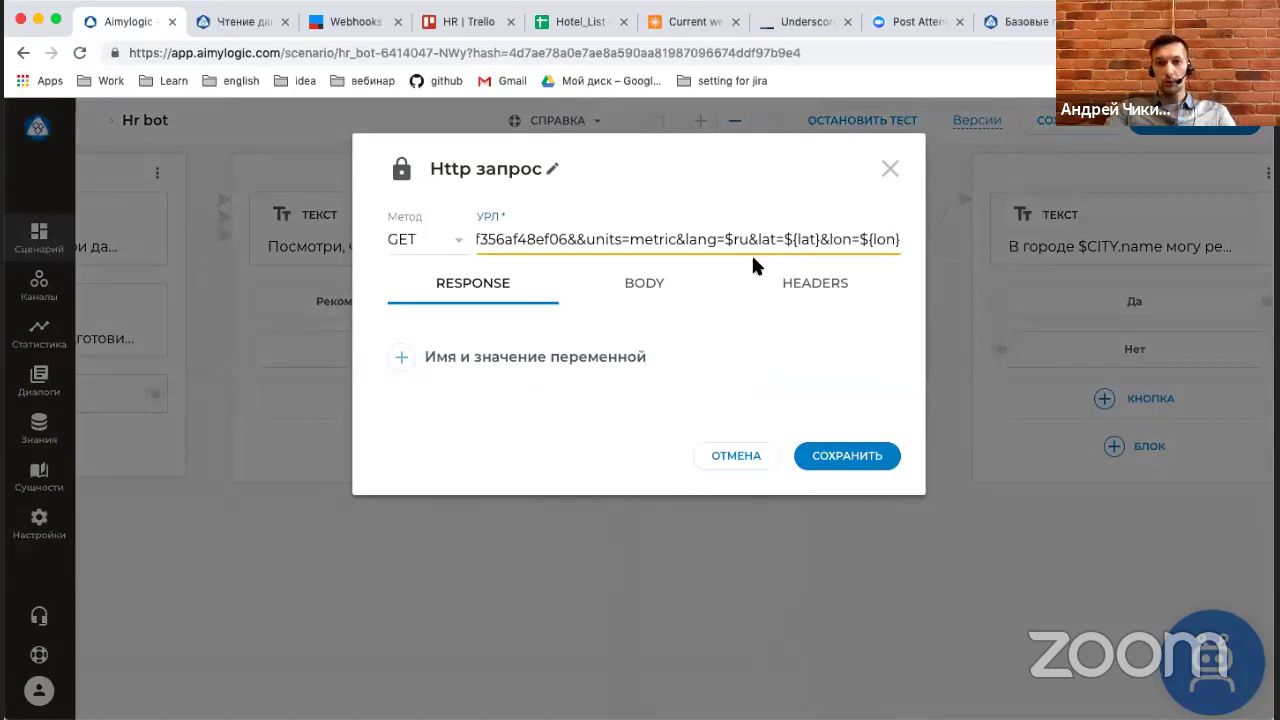
Add a response variable temp with the value $httpResponse.main.temp.
click(568, 357)
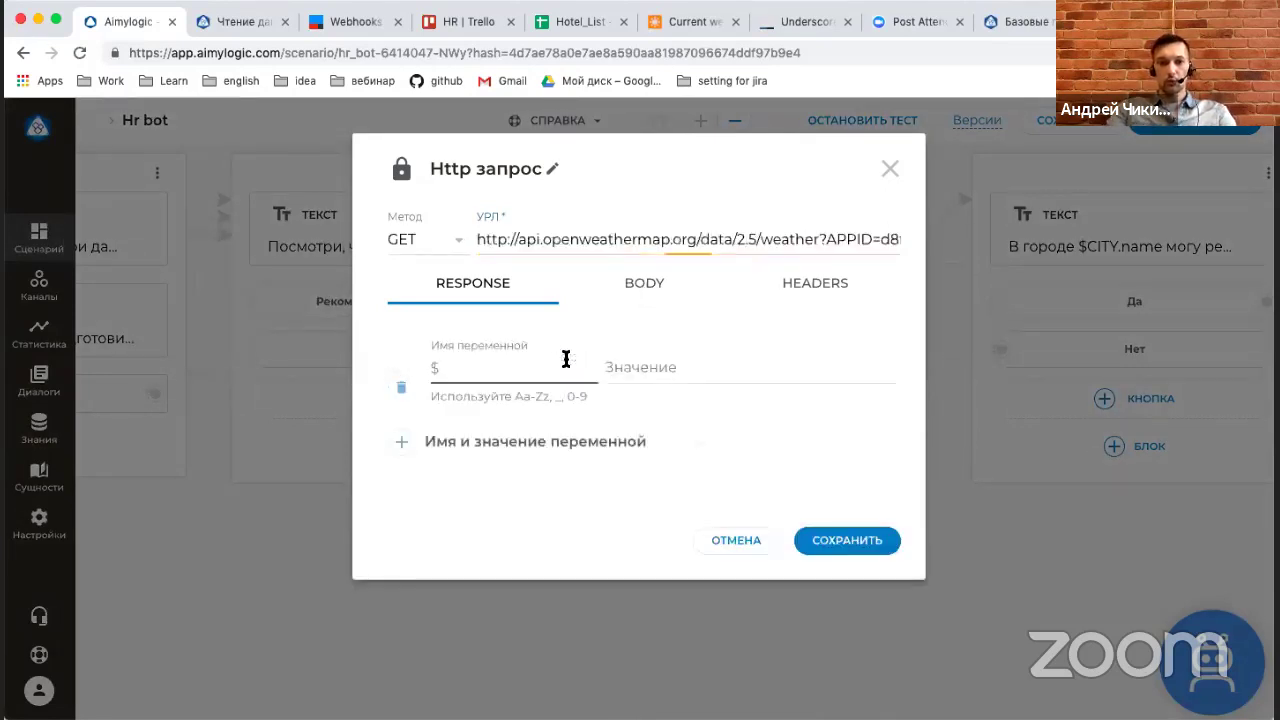
text(ey)
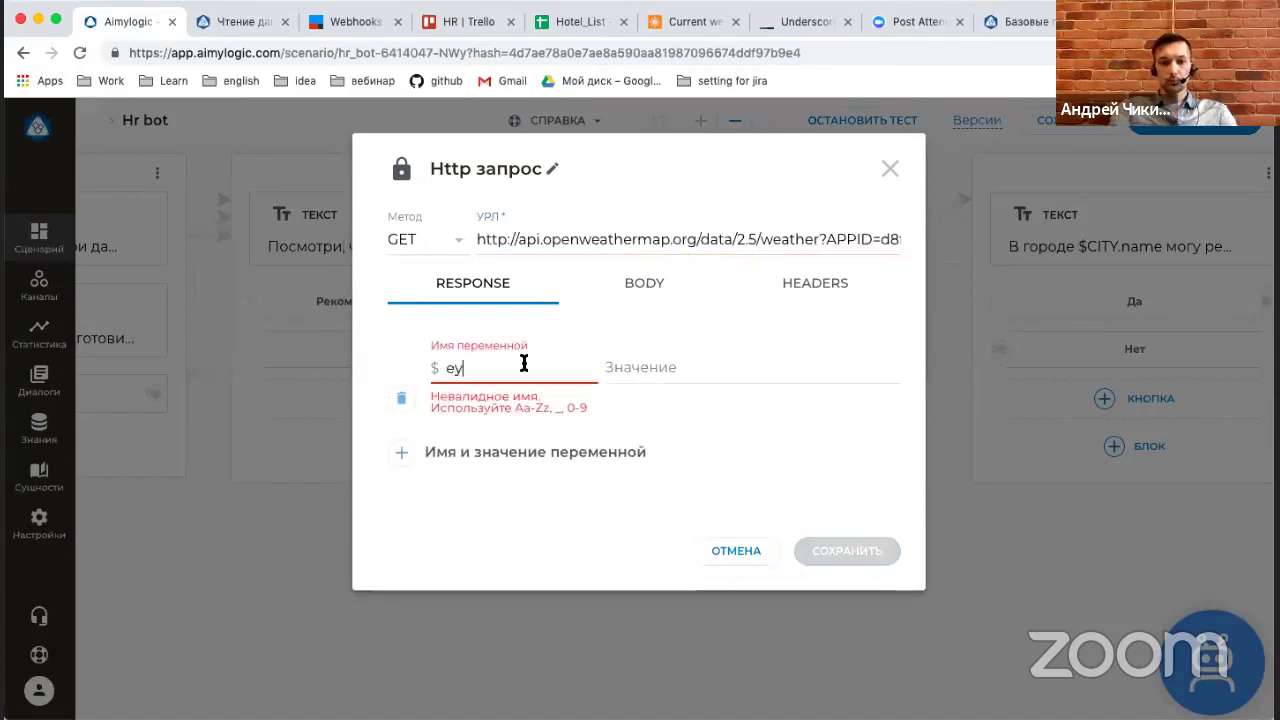
text(te)
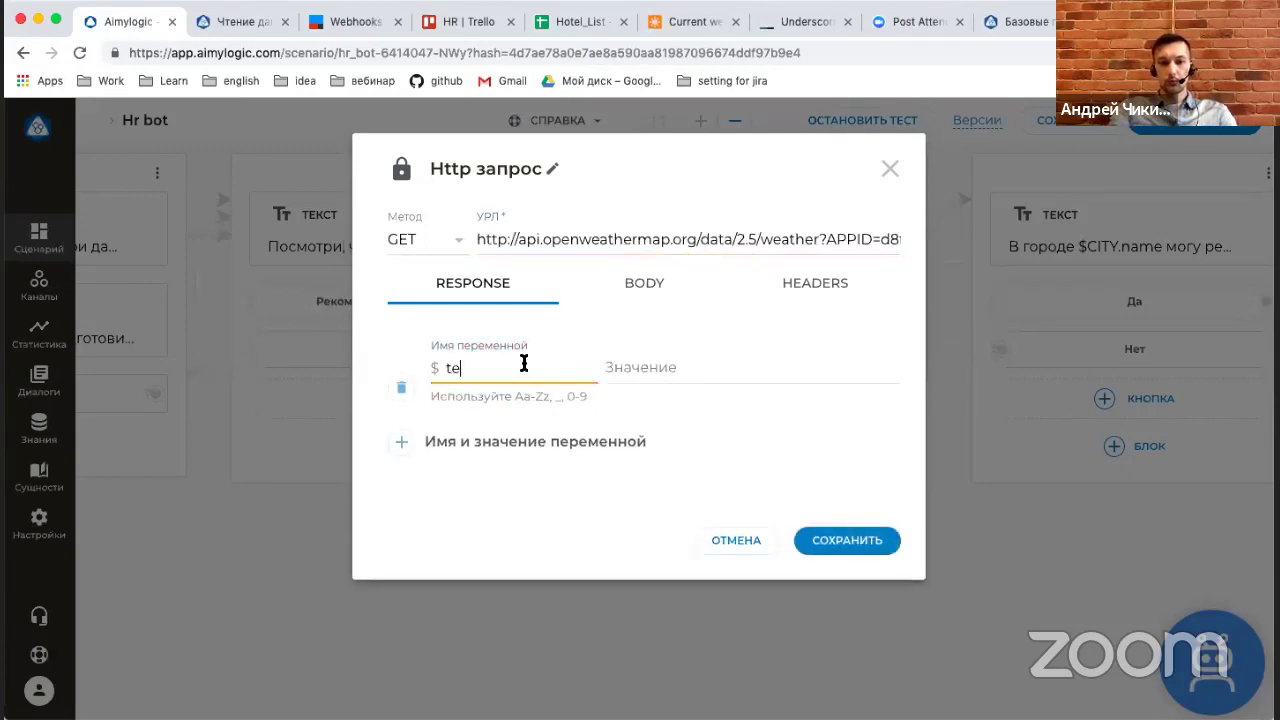
click(643, 371)
click(620, 366)
click(267, 574)
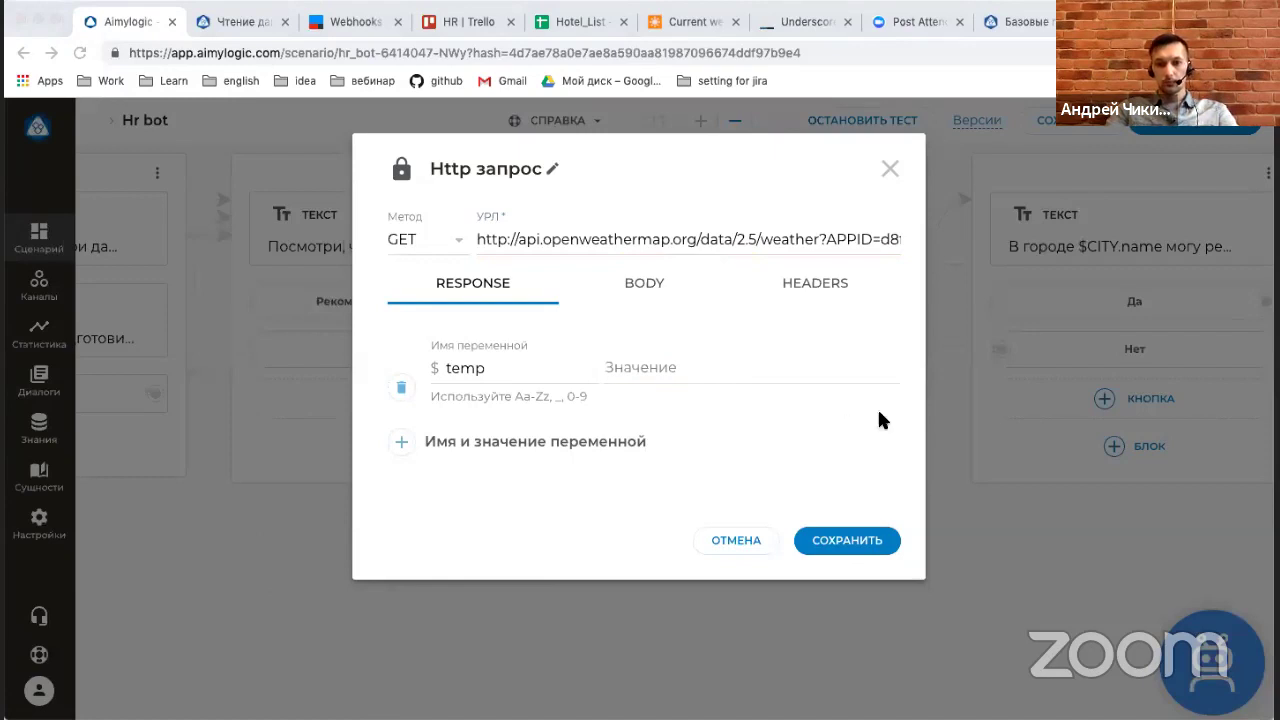
click(806, 378)
text($httpResponse.main.temp)
Save the weather request, reopen the IFTTT hr14 webhook request and add a variable row.
click(848, 537)
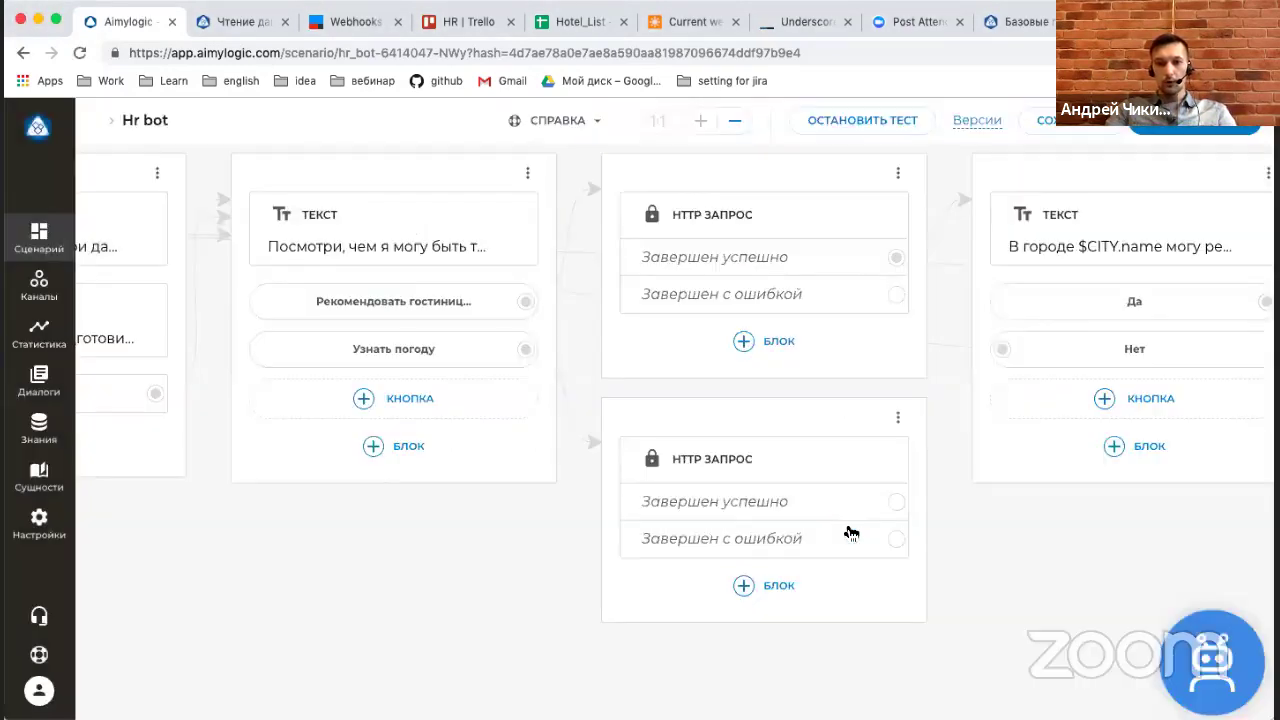
scroll(672, 539, left, 15)
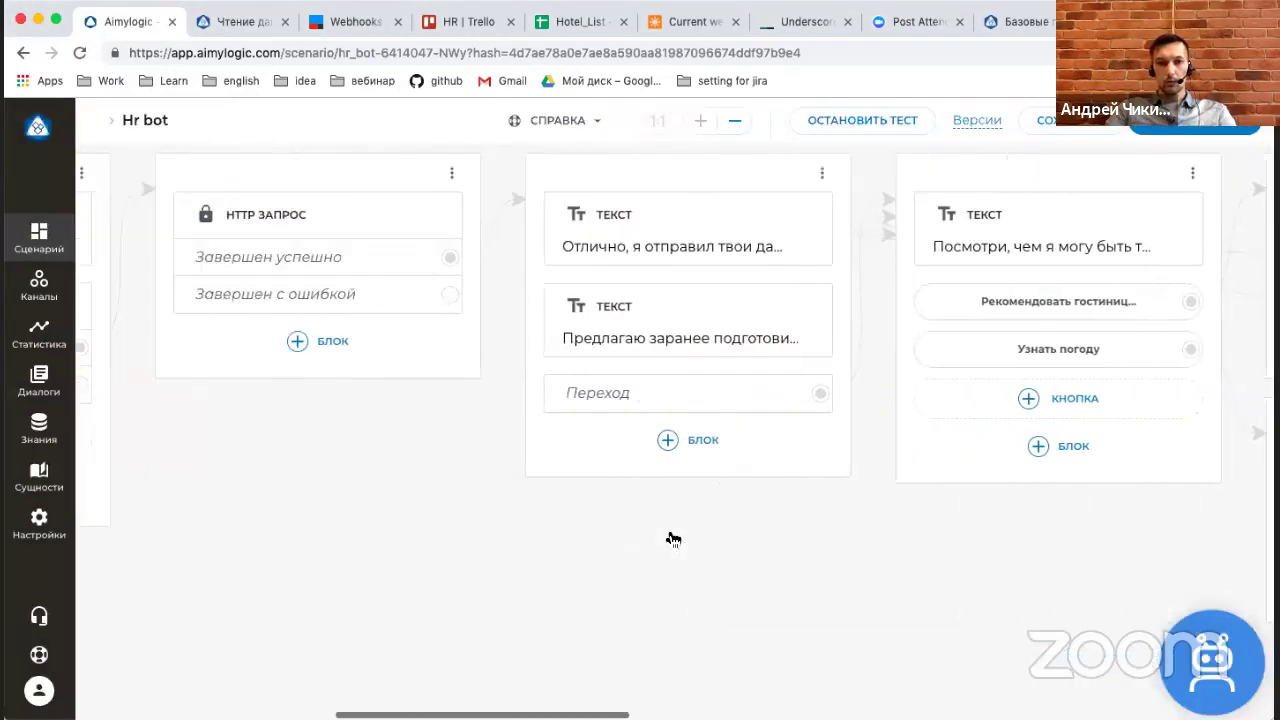
scroll(669, 537, left, 2)
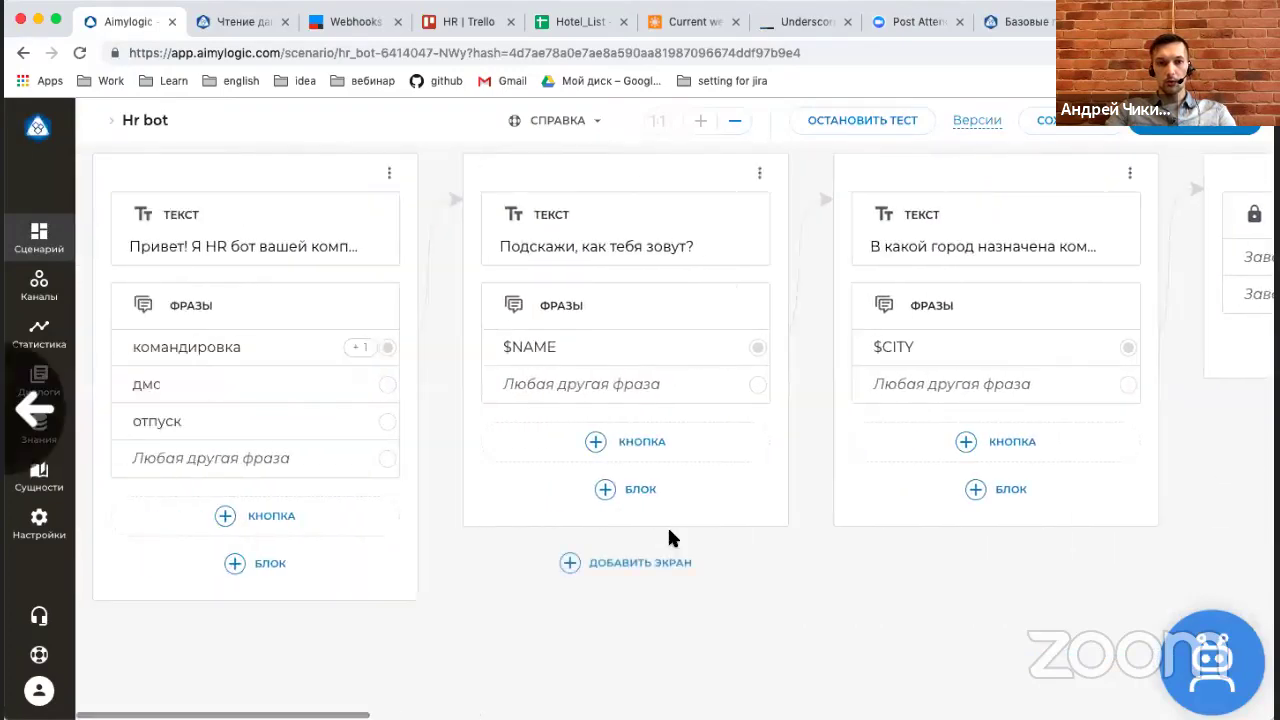
scroll(820, 603, right, 4)
scroll(819, 603, right, 10)
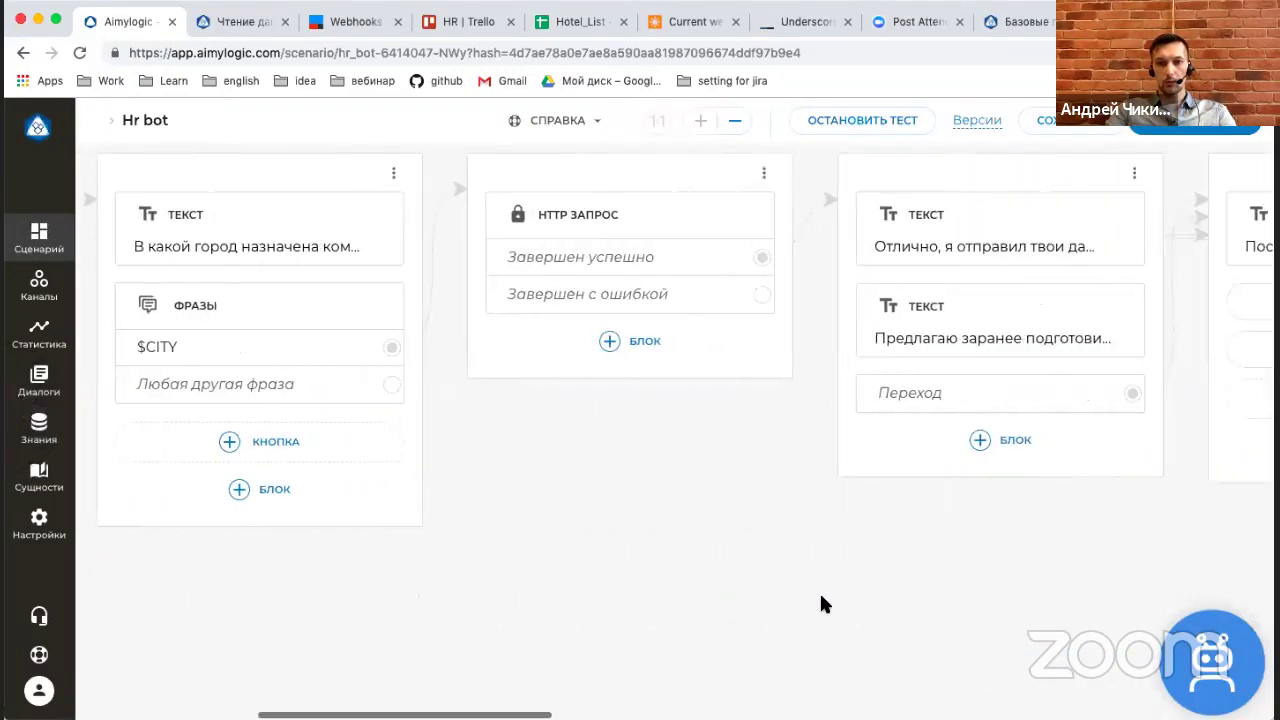
click(545, 220)
click(502, 358)
Set the first request variable lat to $CITY.lat.
click(488, 371)
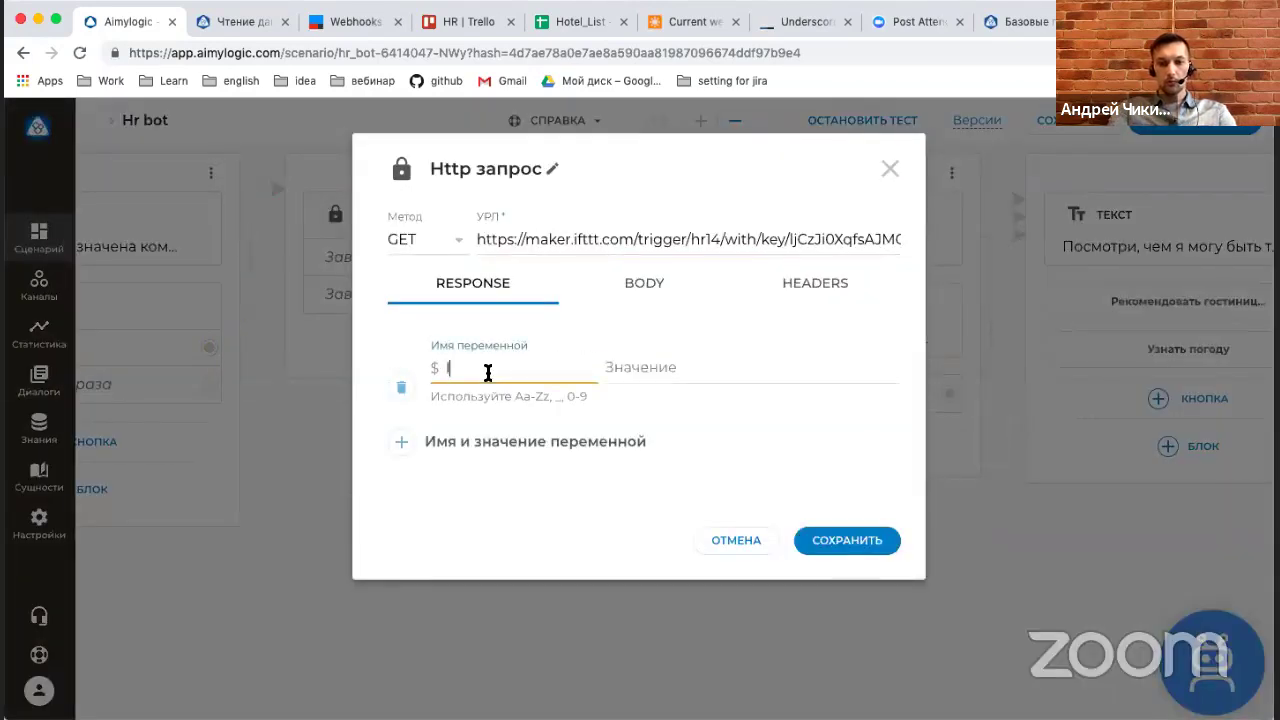
click(674, 367)
text($)
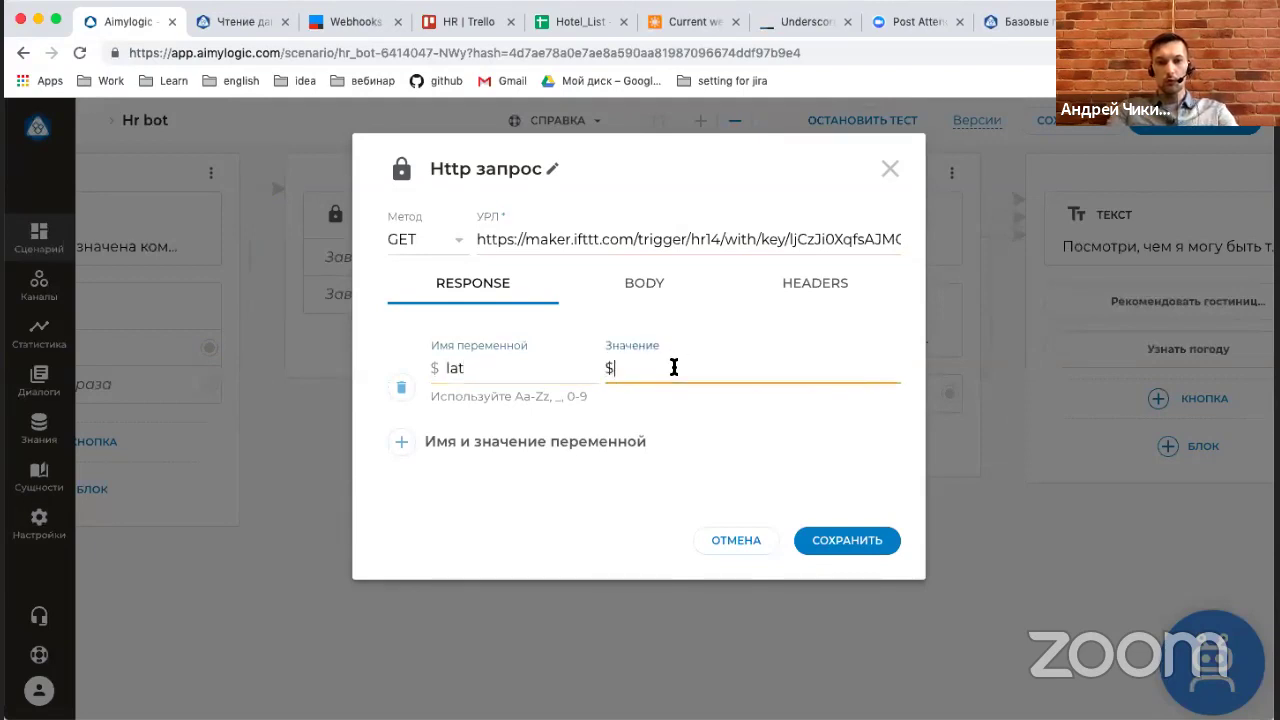
text(CITY.lat)
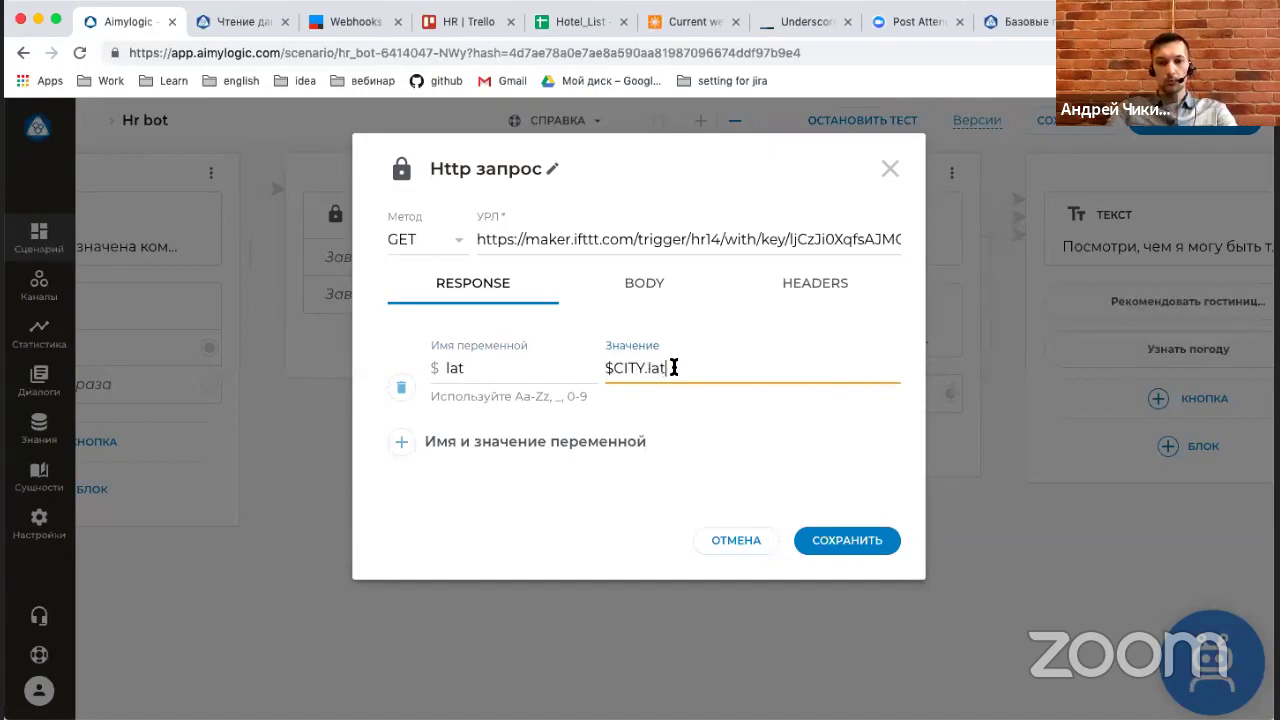
Add a second variable lon with the value $CITY.lon.
click(509, 440)
click(471, 452)
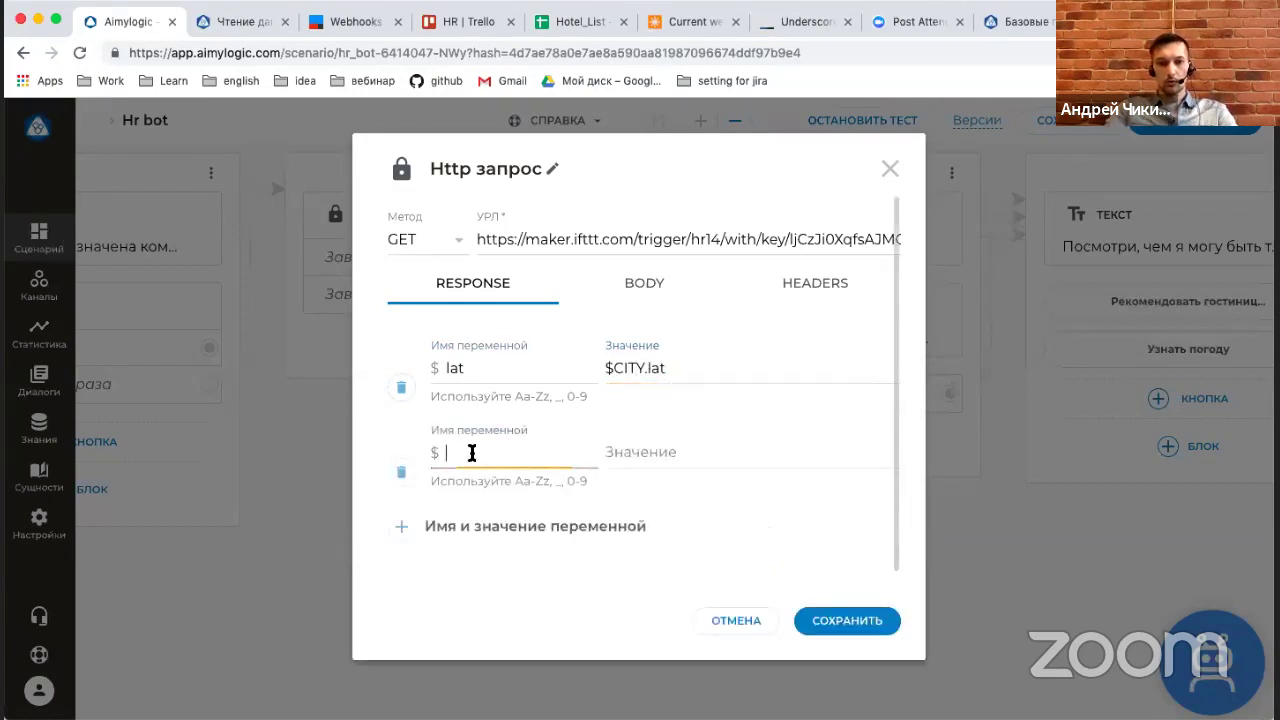
text(lot)
click(676, 451)
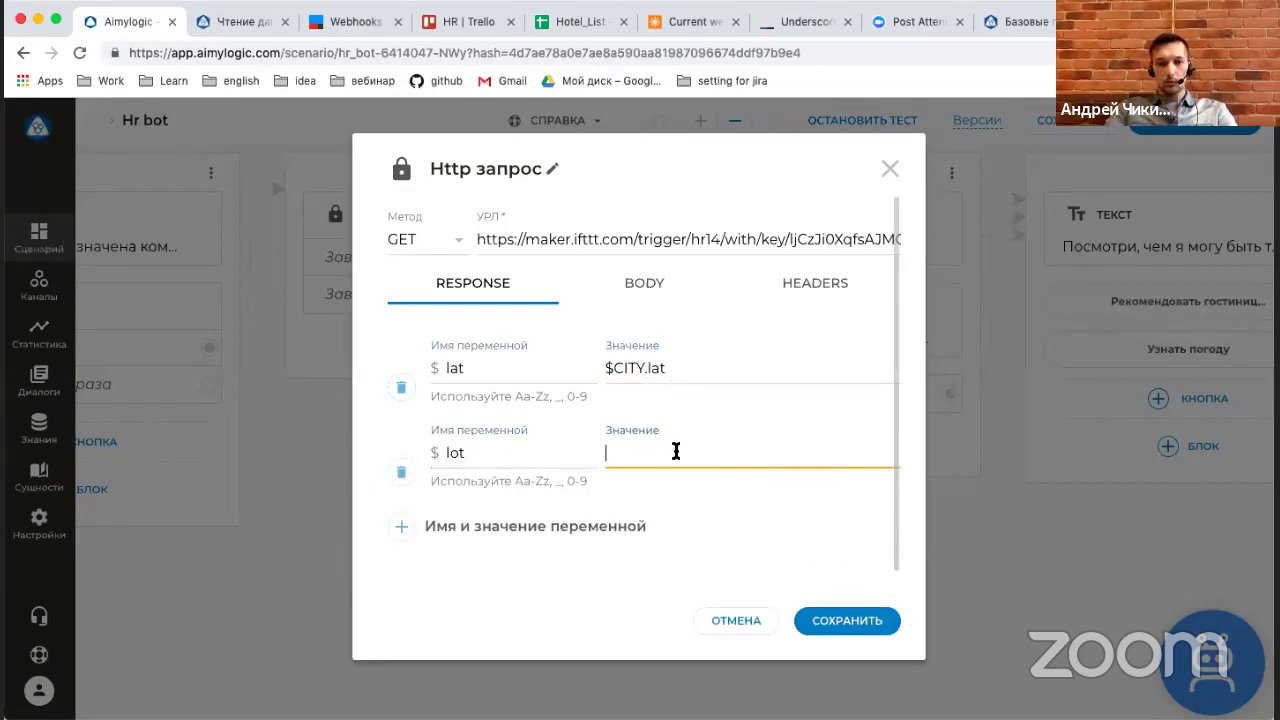
text($CITY.)
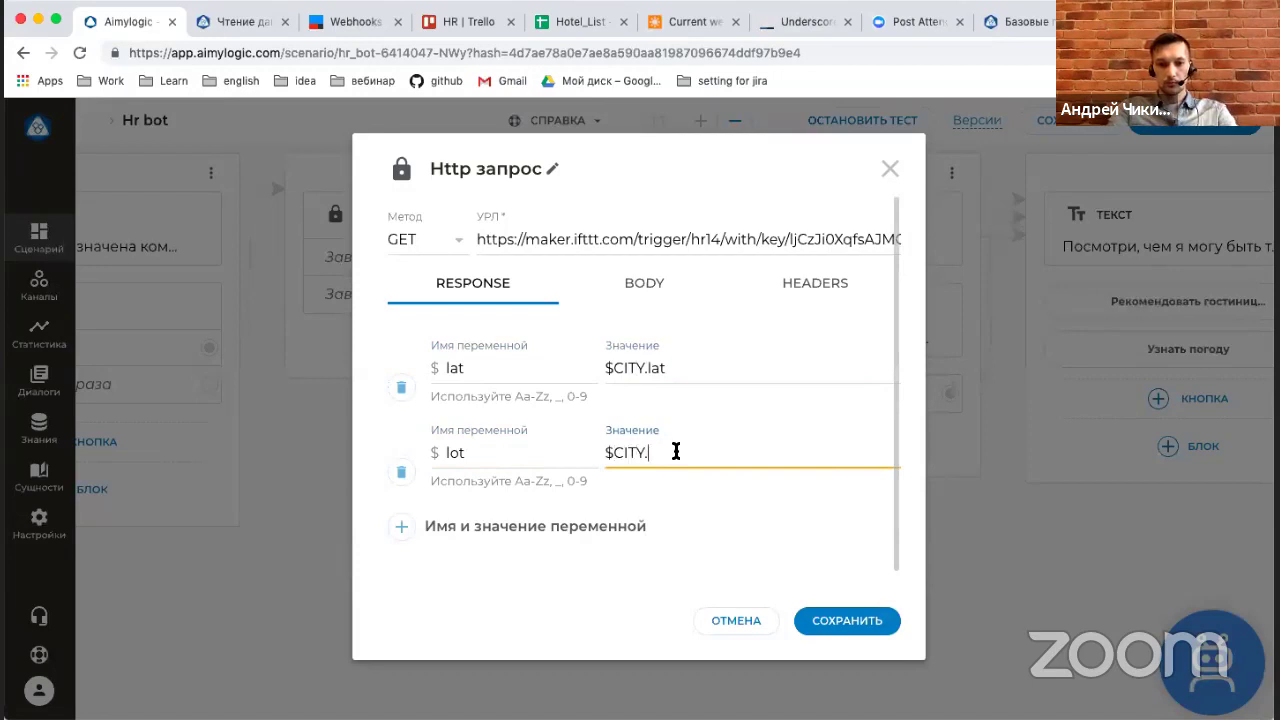
click(486, 449)
click(660, 456)
text(.lon)
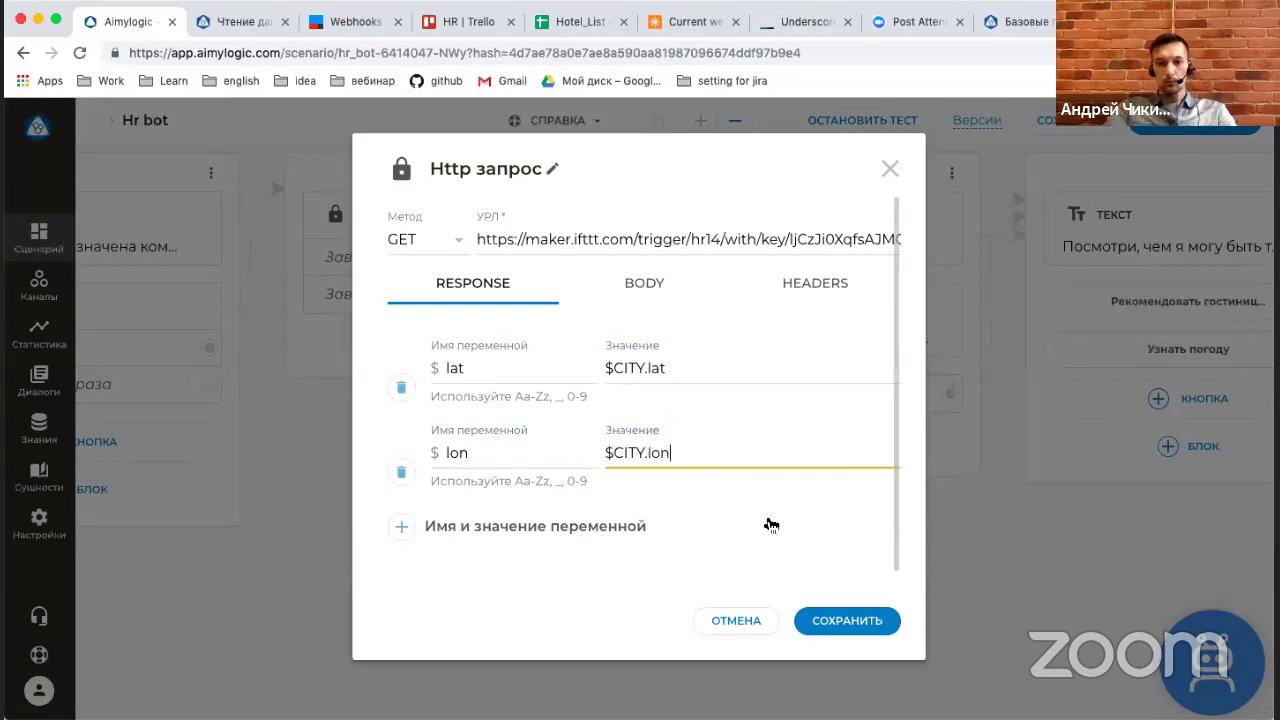
Save the IFTTT request, then review the weather request's address and save it again.
click(846, 621)
scroll(979, 605, right, 5)
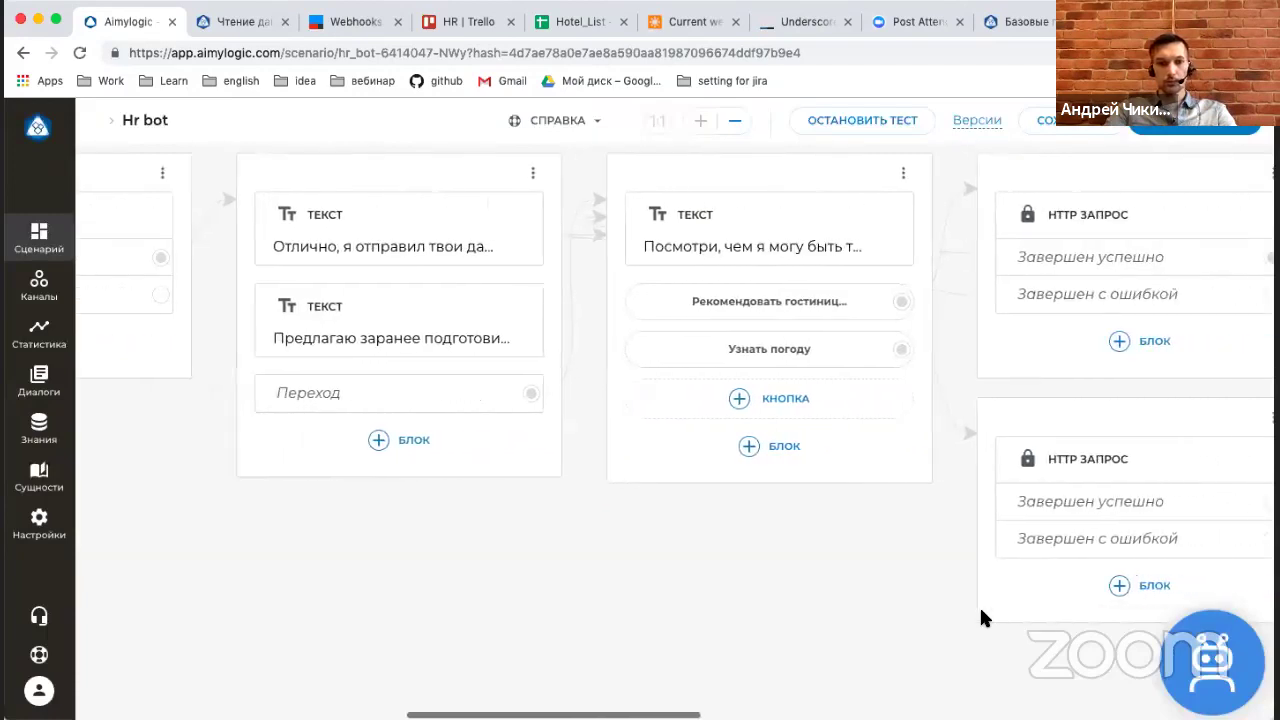
scroll(979, 617, right, 5)
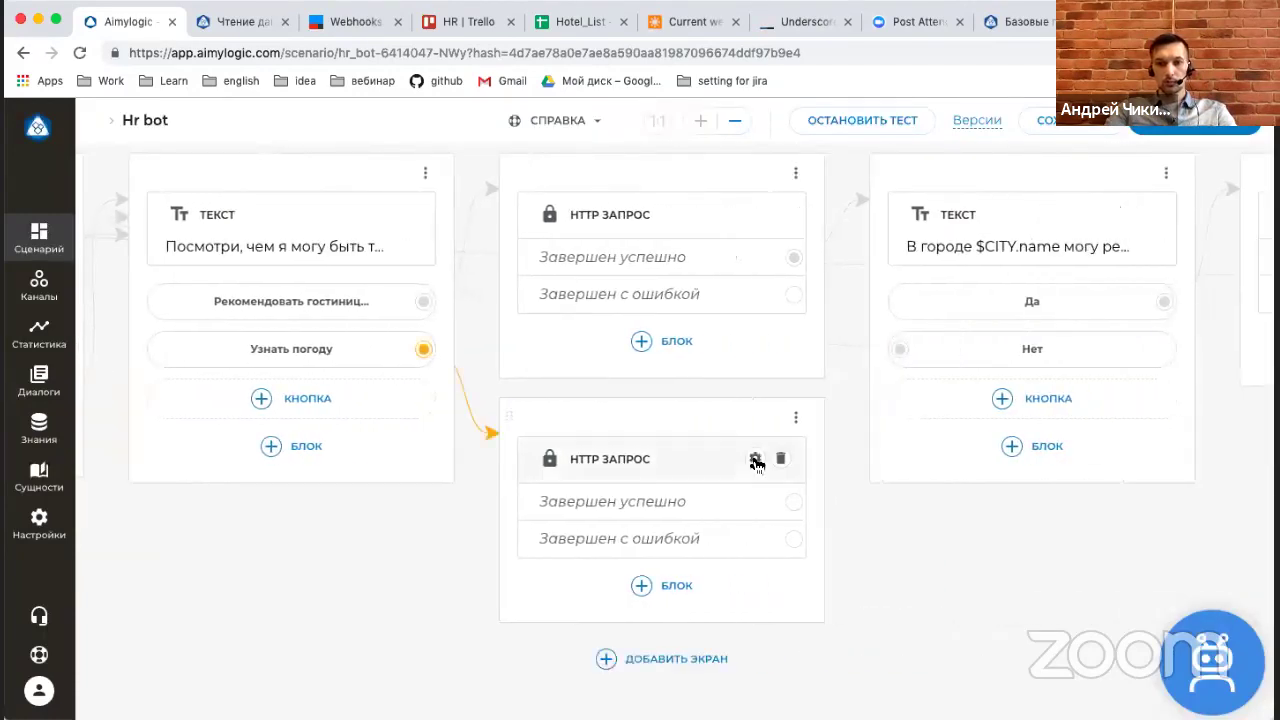
click(755, 460)
click(754, 234)
key(End)
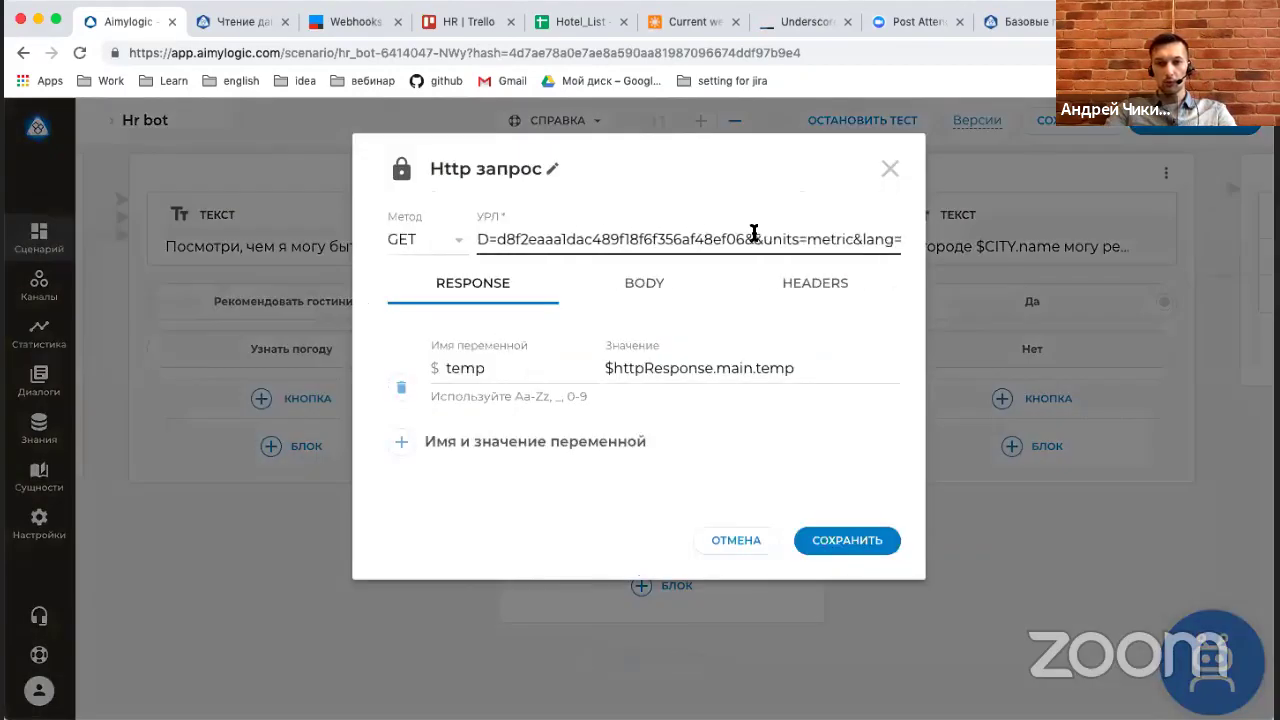
click(856, 542)
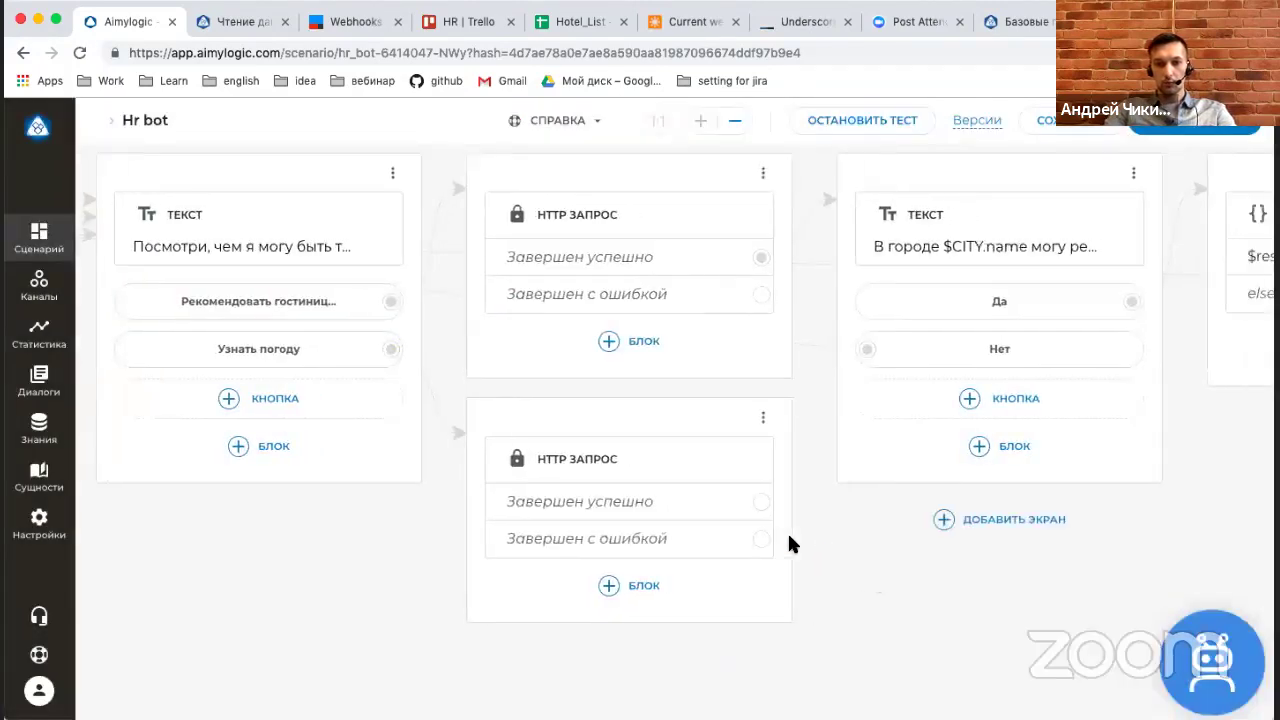
Add a Text reply on weather success: 'В городе $CITY.name температура по Цельсию: $temp'.
click(755, 502)
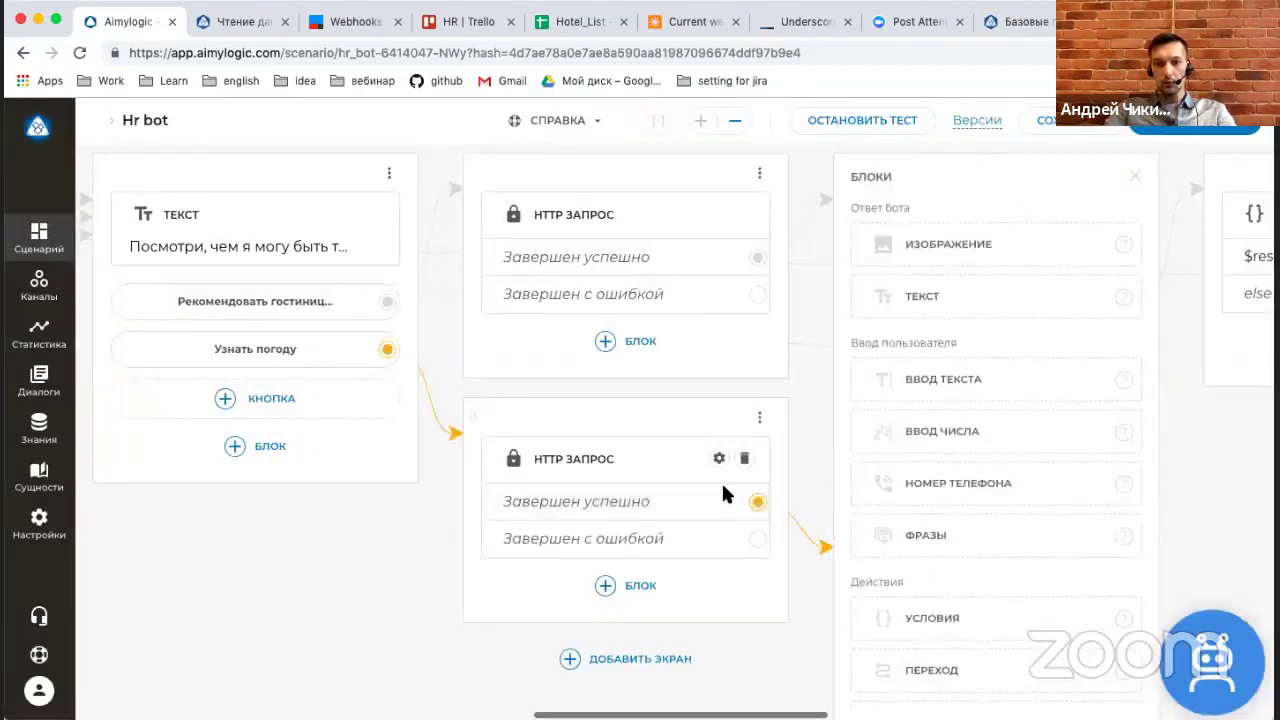
click(893, 318)
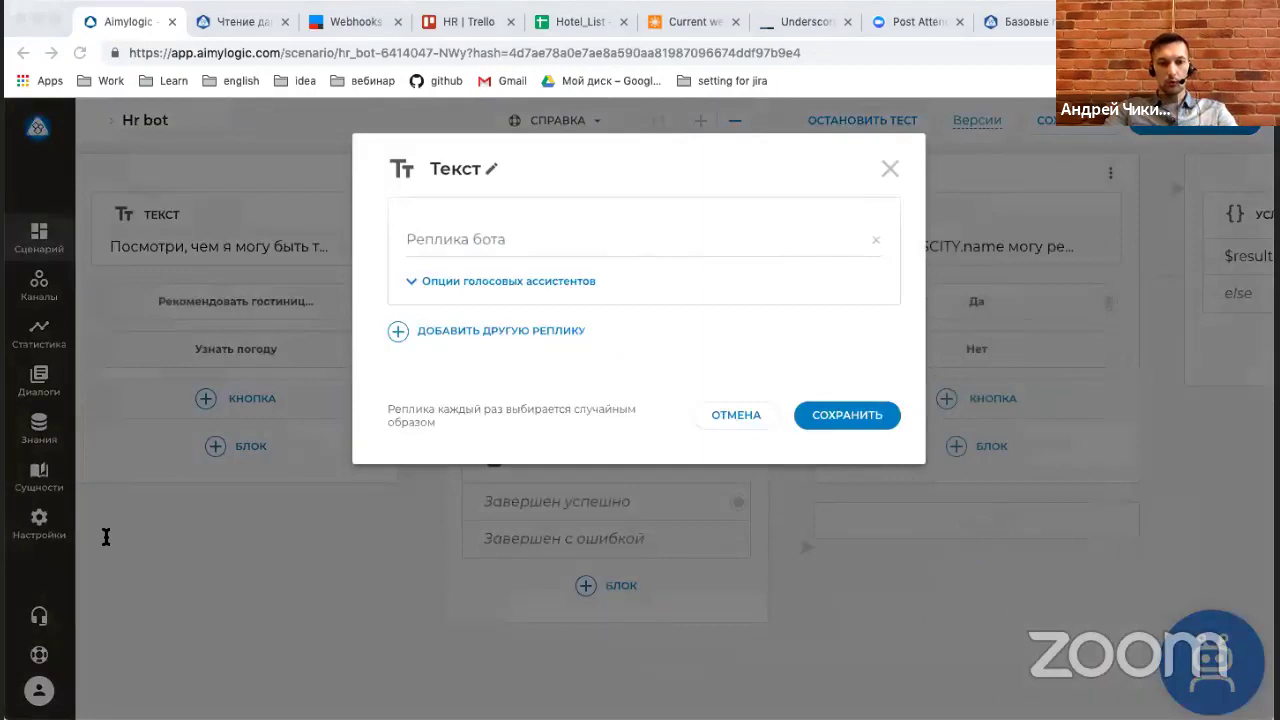
key(Tab)
text(В городе $CITY.name температура по Цельсию: $temp)
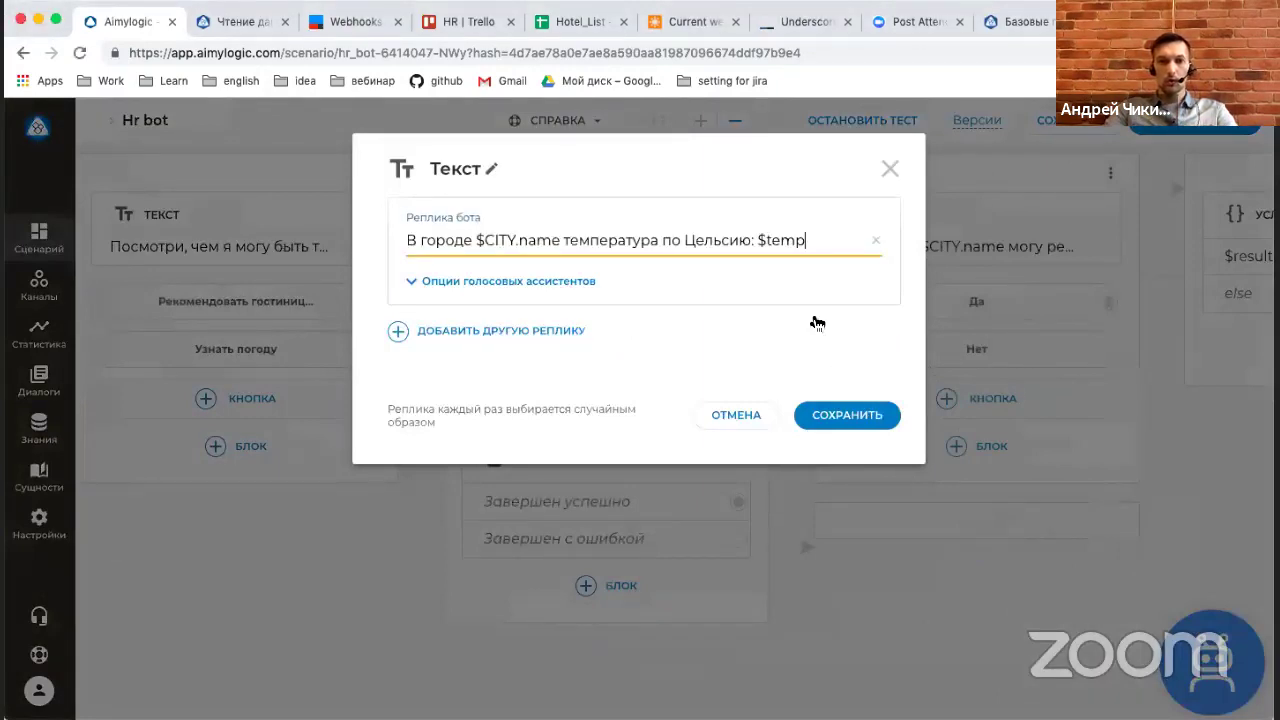
click(845, 425)
scroll(801, 555, down, 1)
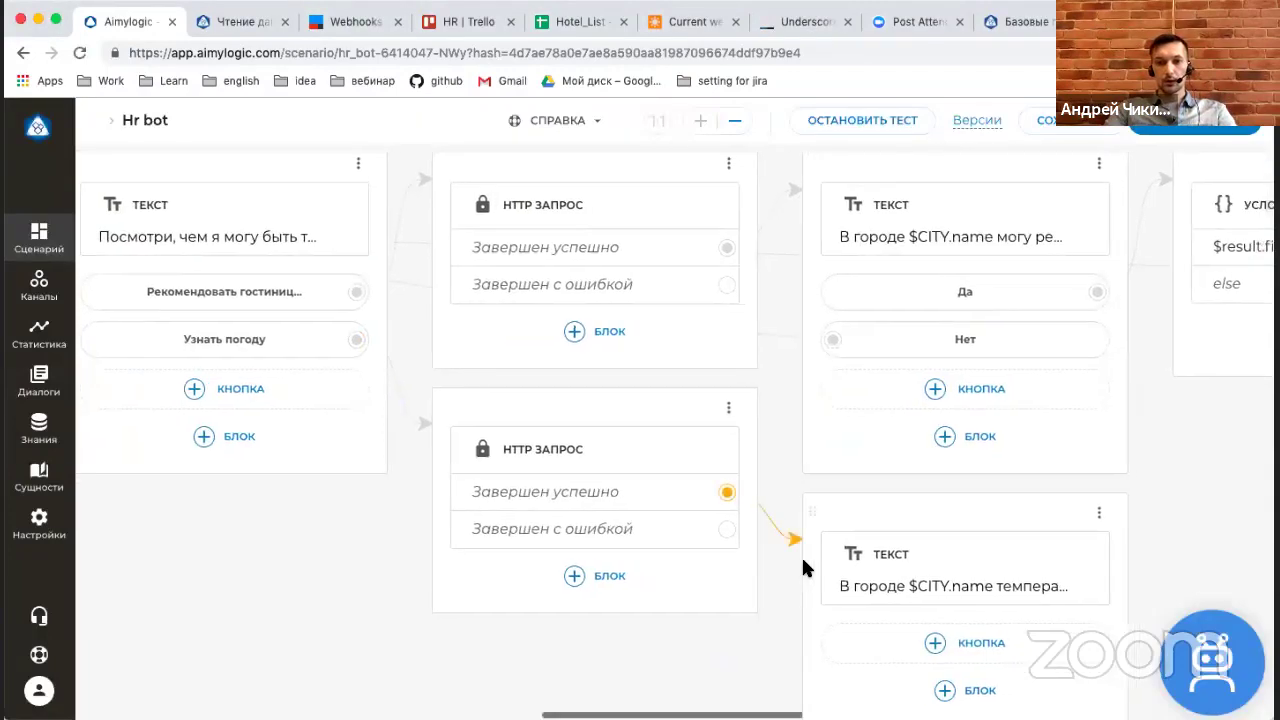
Restart the test and send командировка, андрей and москва to the bot.
click(813, 122)
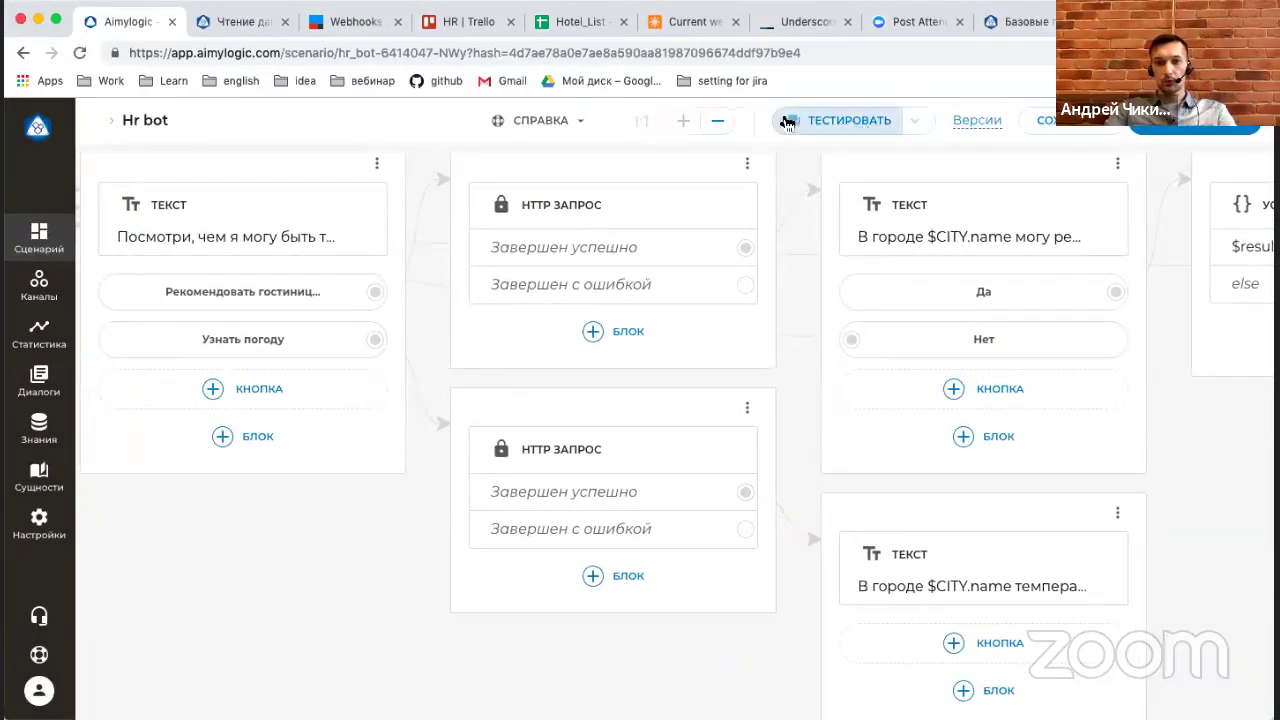
click(813, 122)
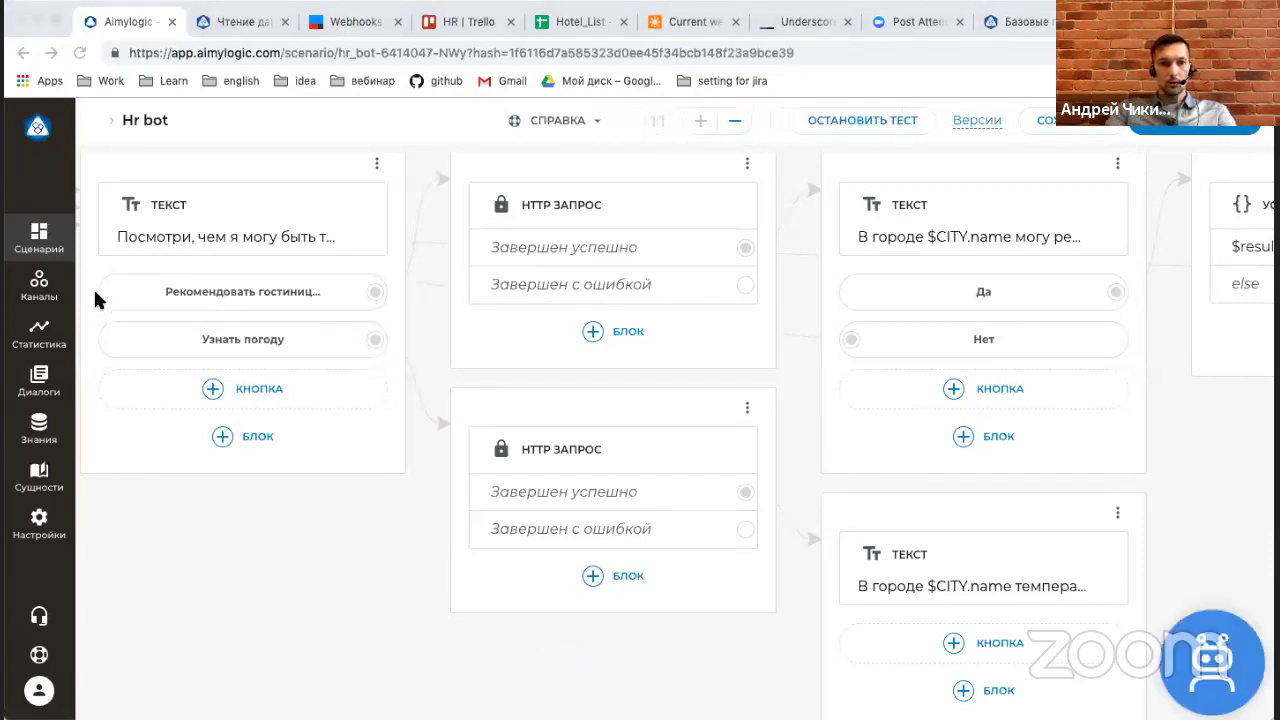
click(1033, 620)
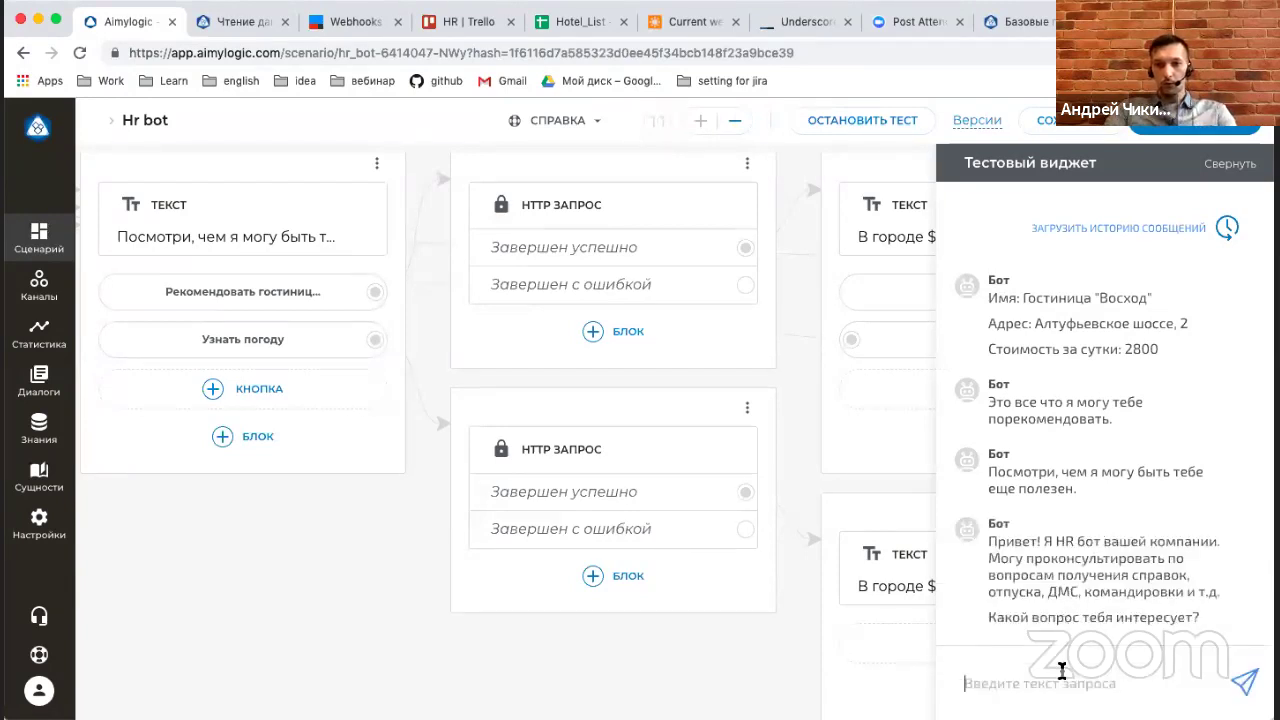
text(r)
key(BackSpace)
text(к)
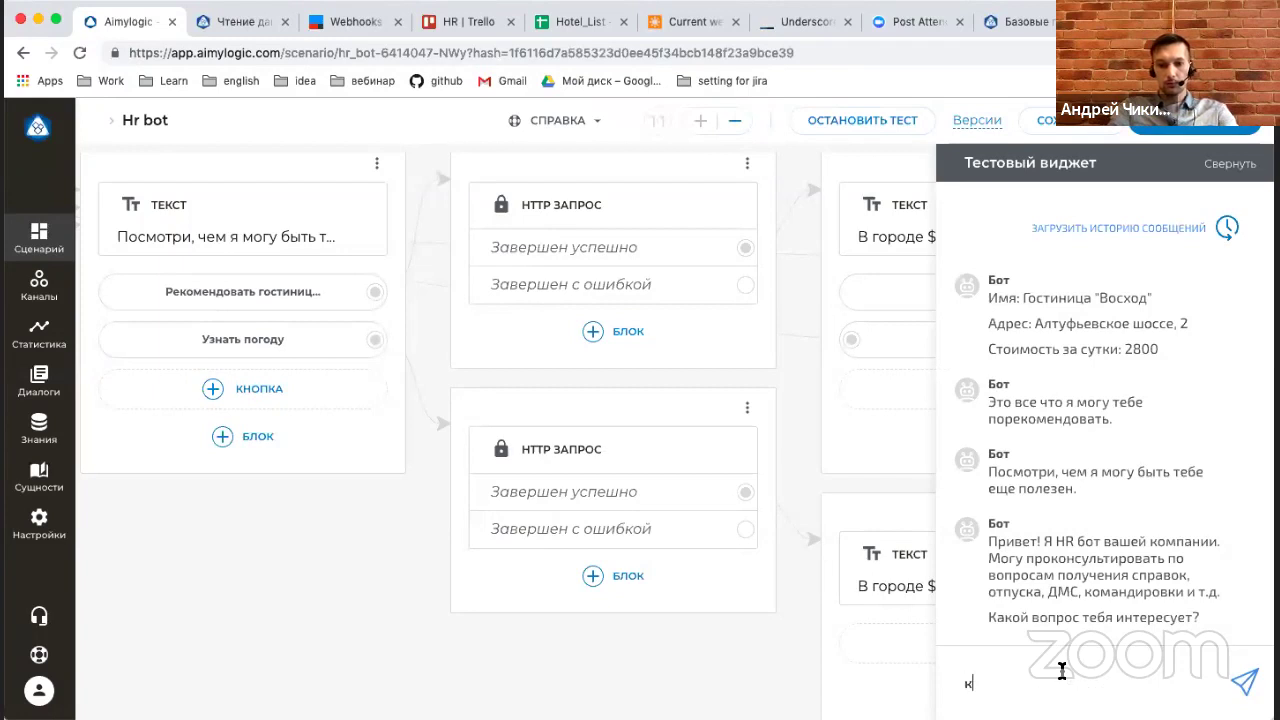
text(омандировк)
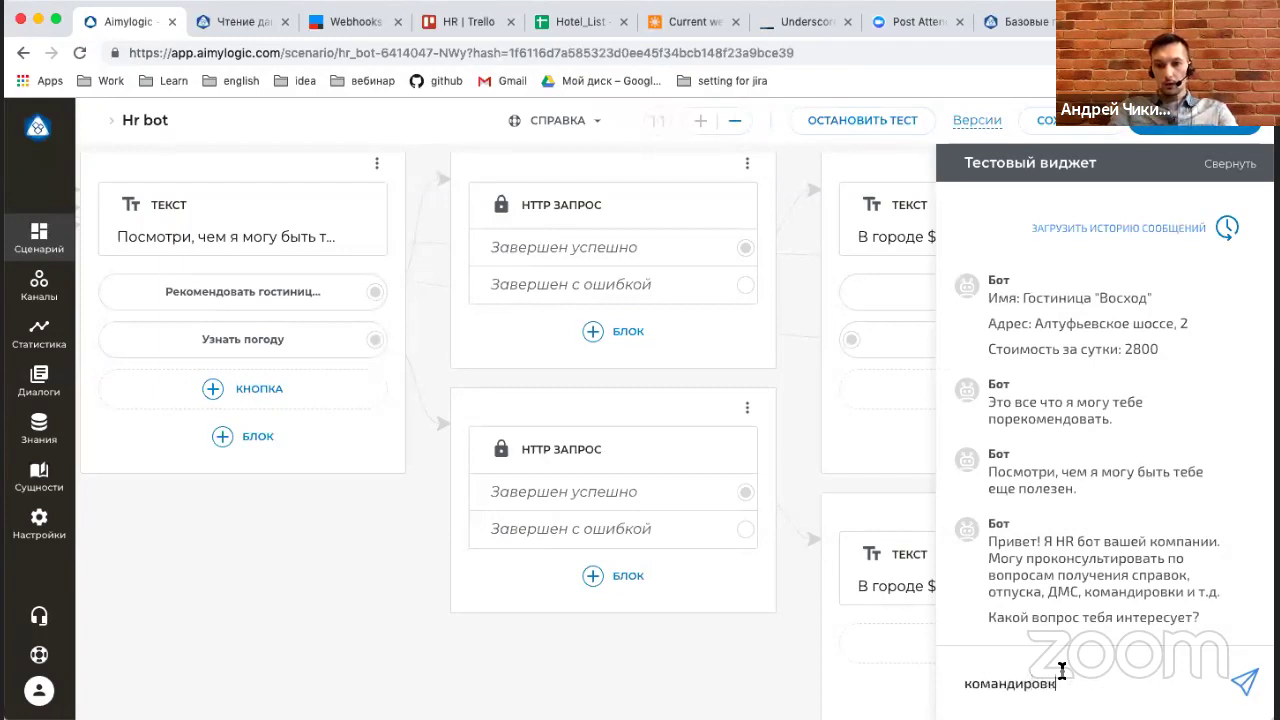
text(а)
key(Return)
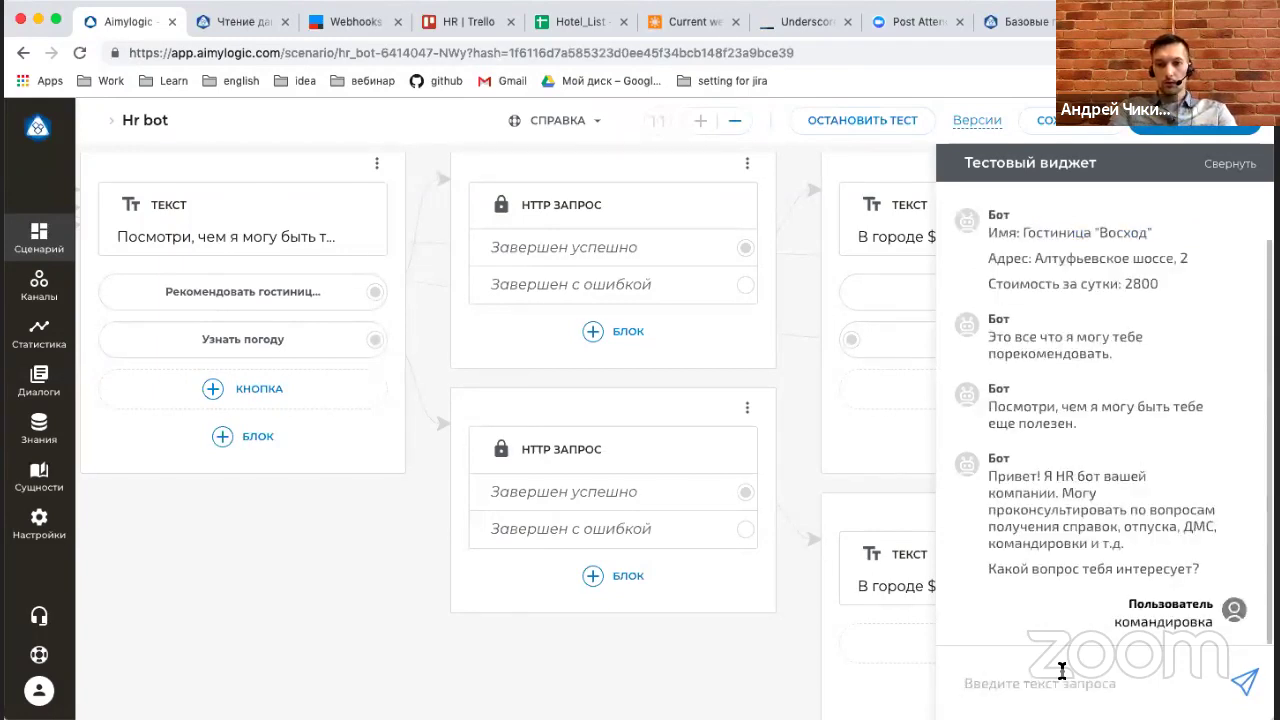
text(андрей)
key(Return)
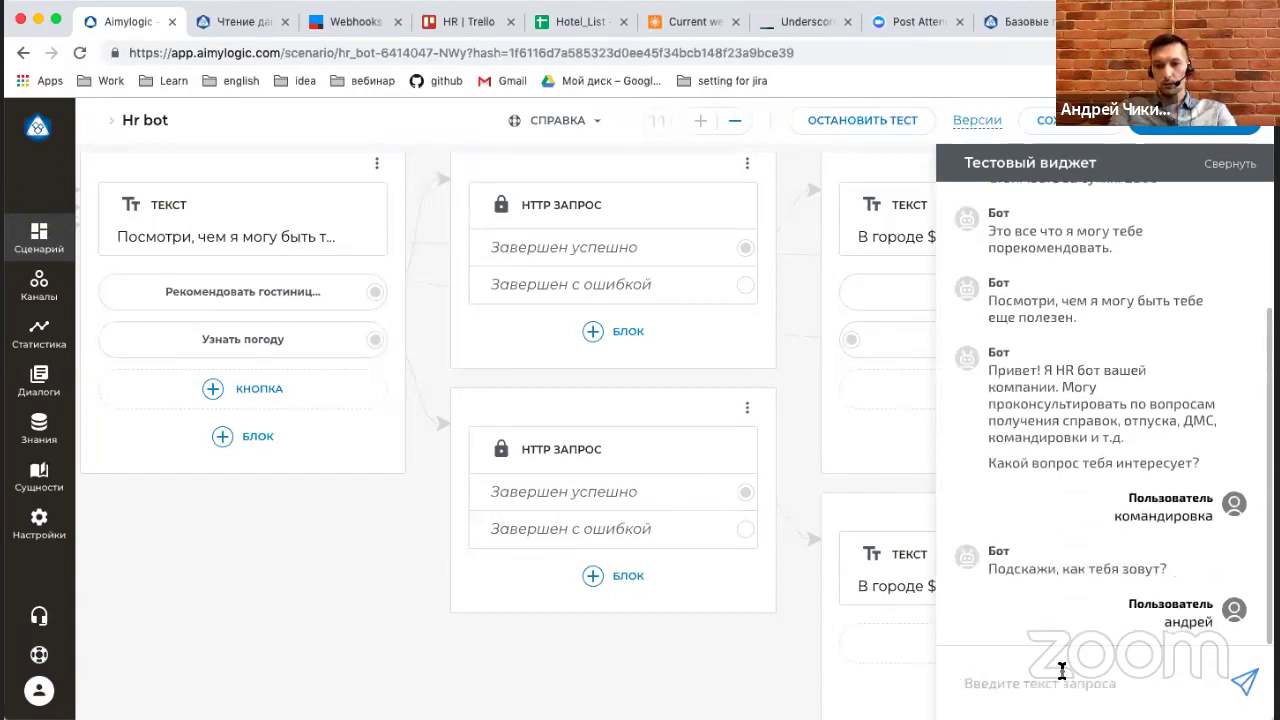
text(москва)
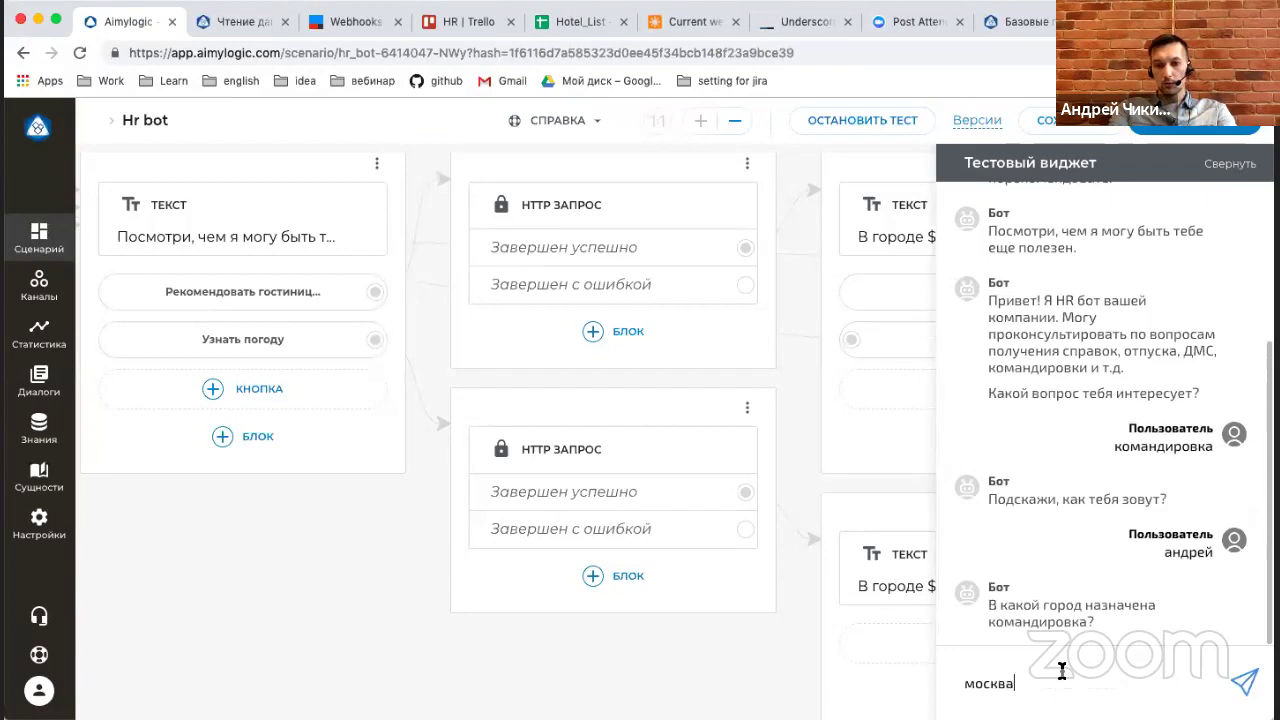
key(Return)
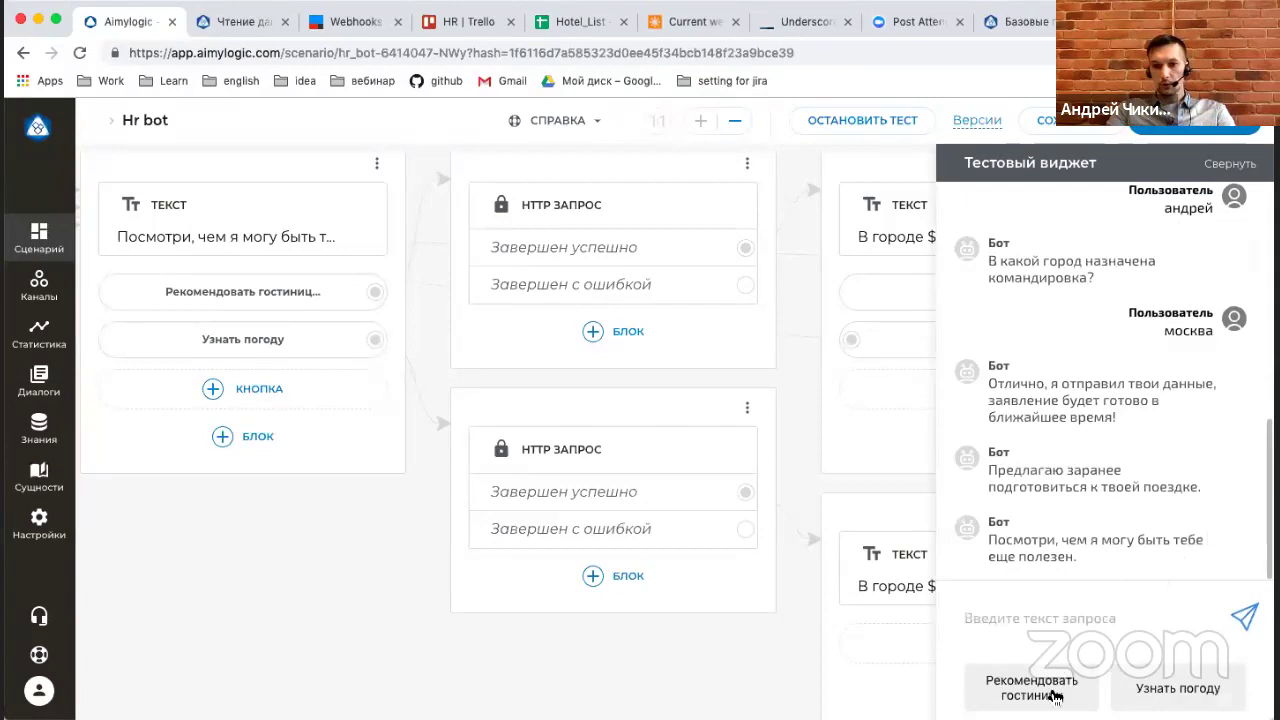
Choose Рекомендовать гостиницу, Да and Узнать погоду, then collapse the chat and zoom out.
click(1051, 689)
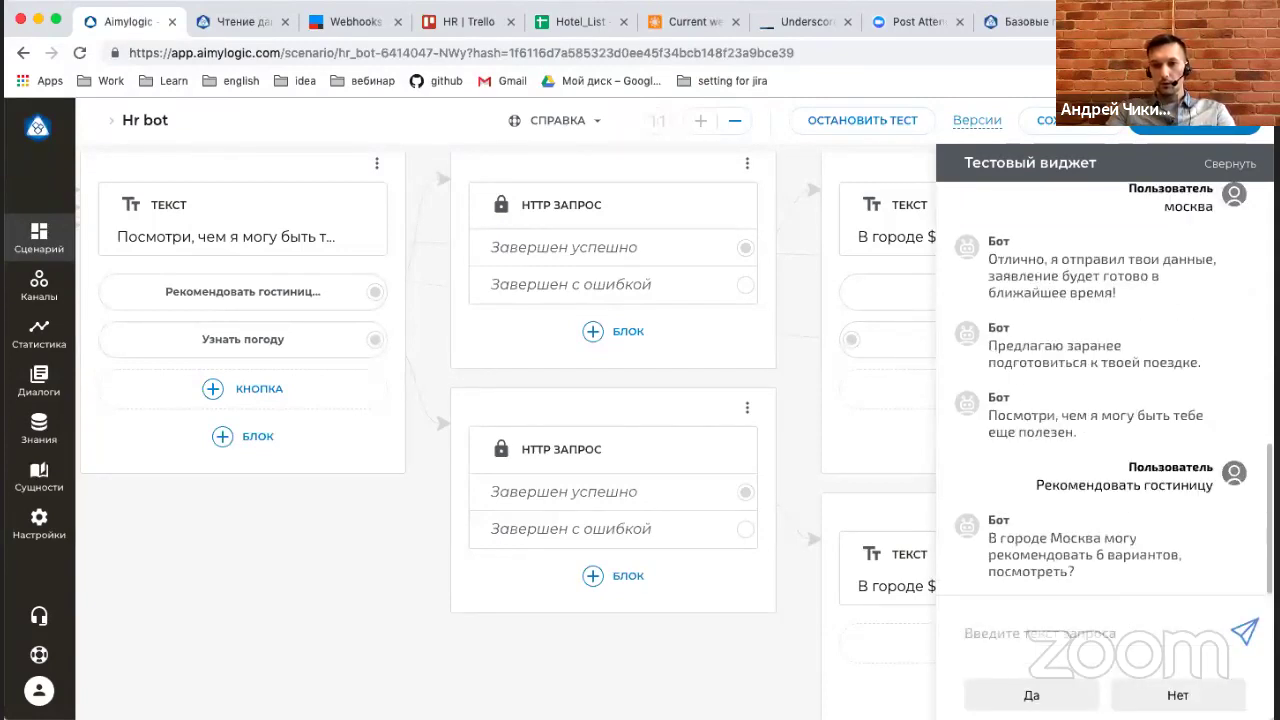
click(1043, 694)
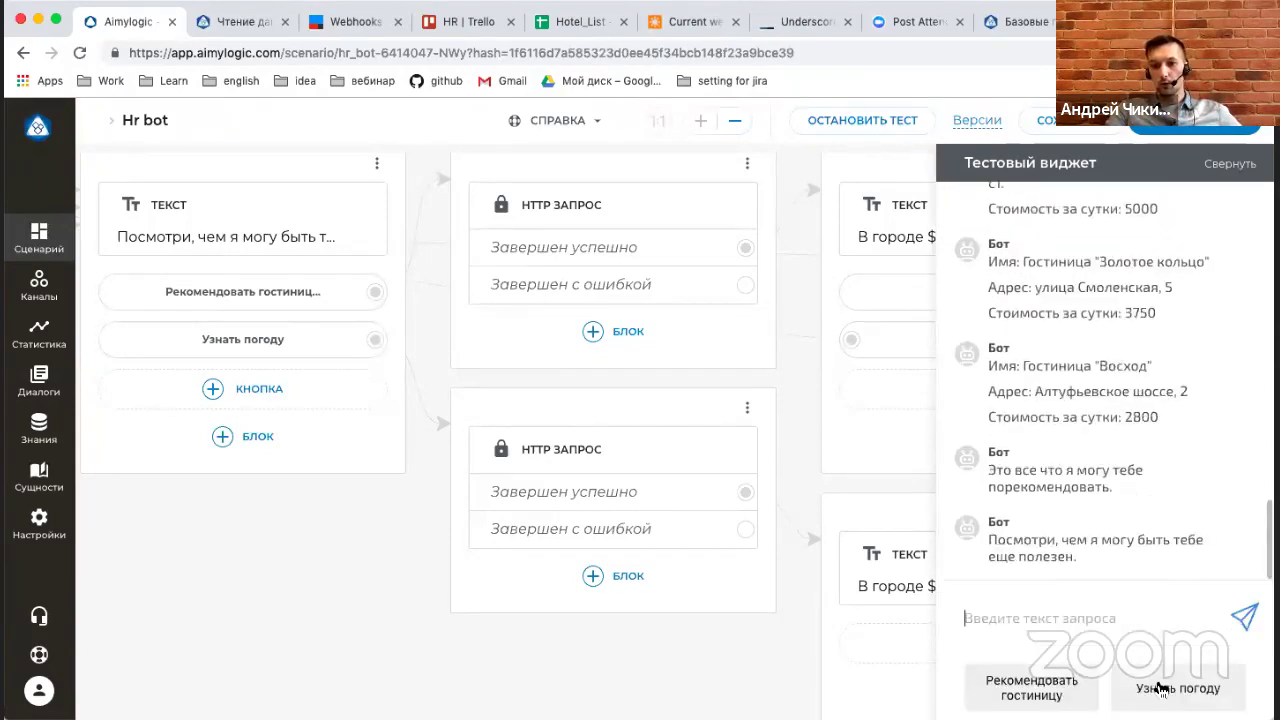
click(1160, 688)
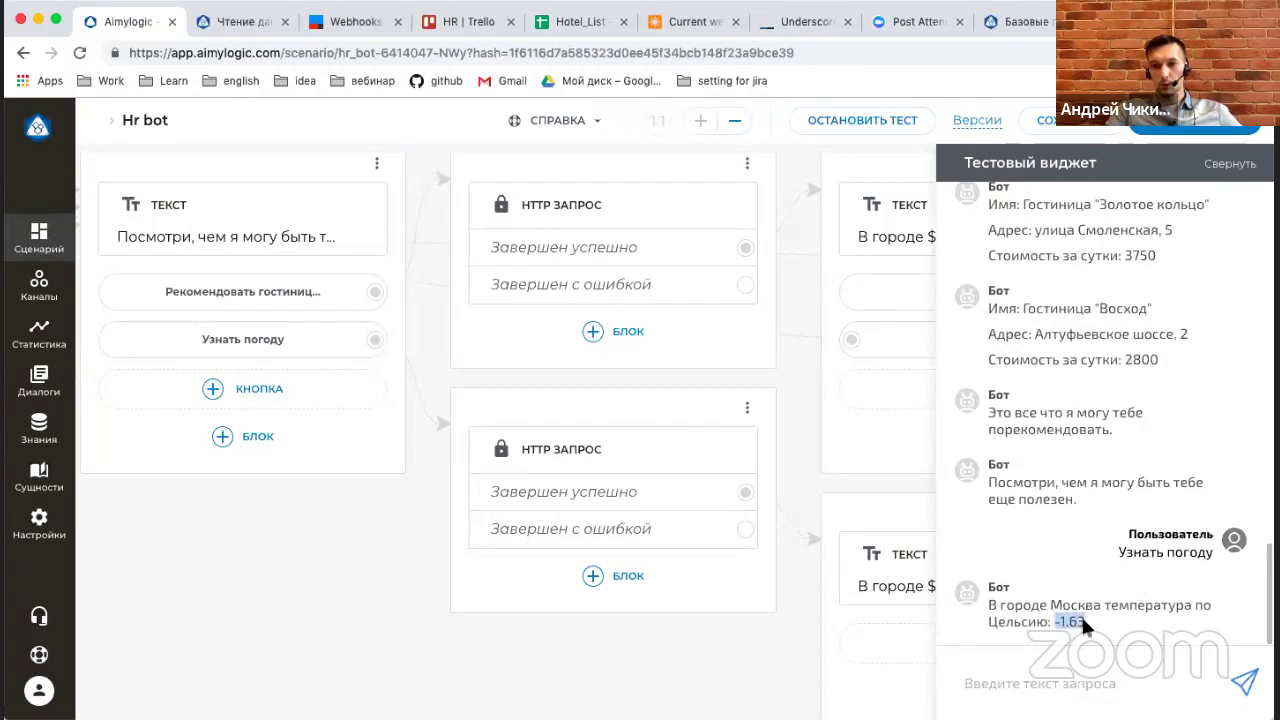
click(1234, 166)
click(735, 120)
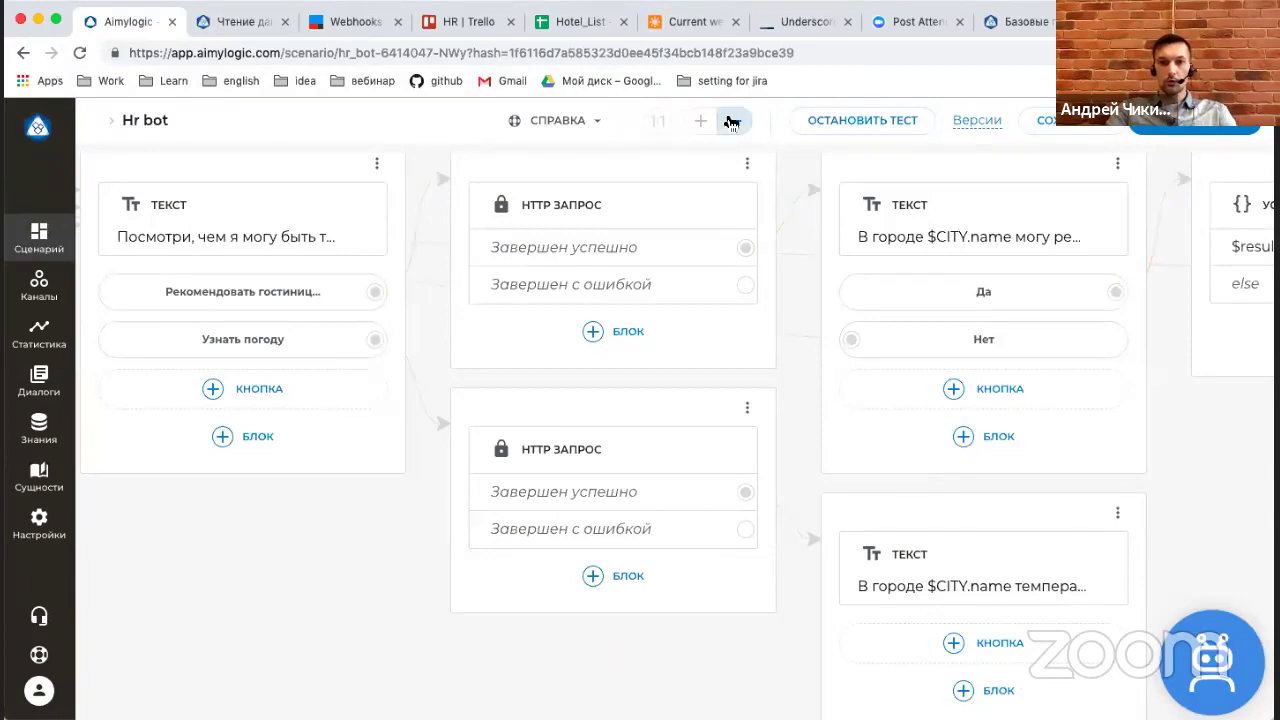
scroll(641, 565, left, 10)
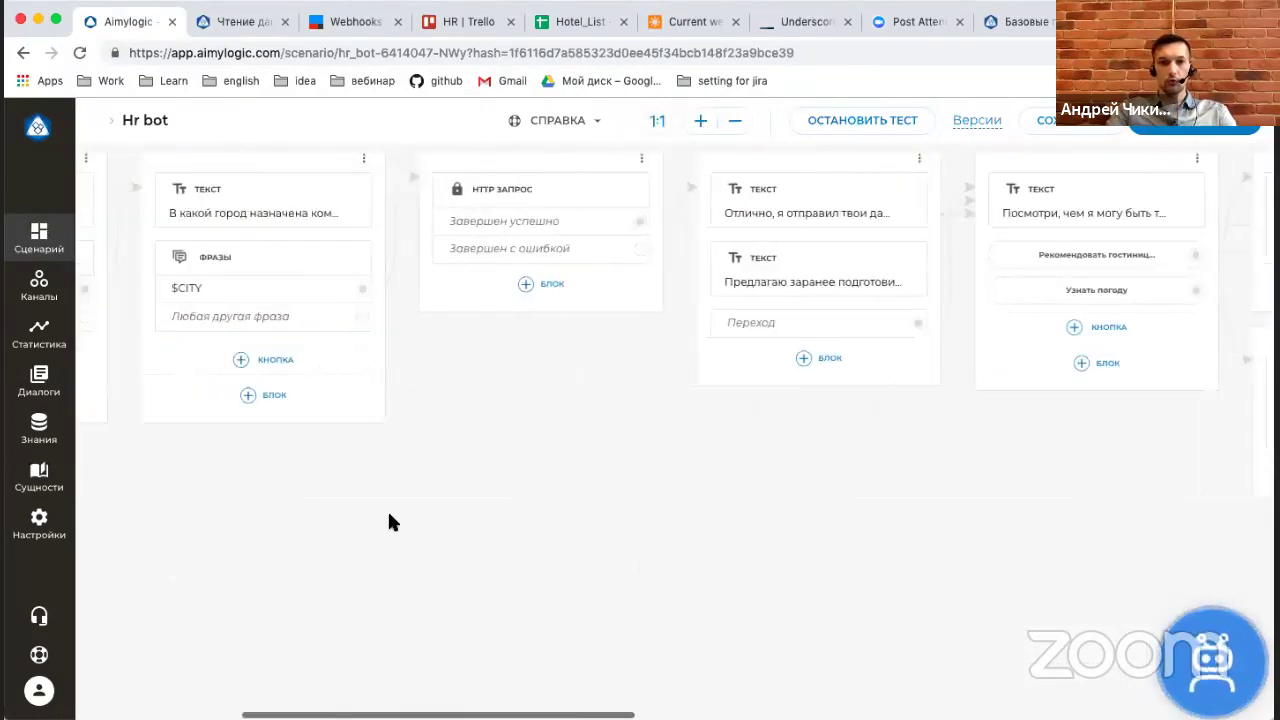
Save the Hr bot and connect a Telegram channel by pasting the bot token.
click(1043, 124)
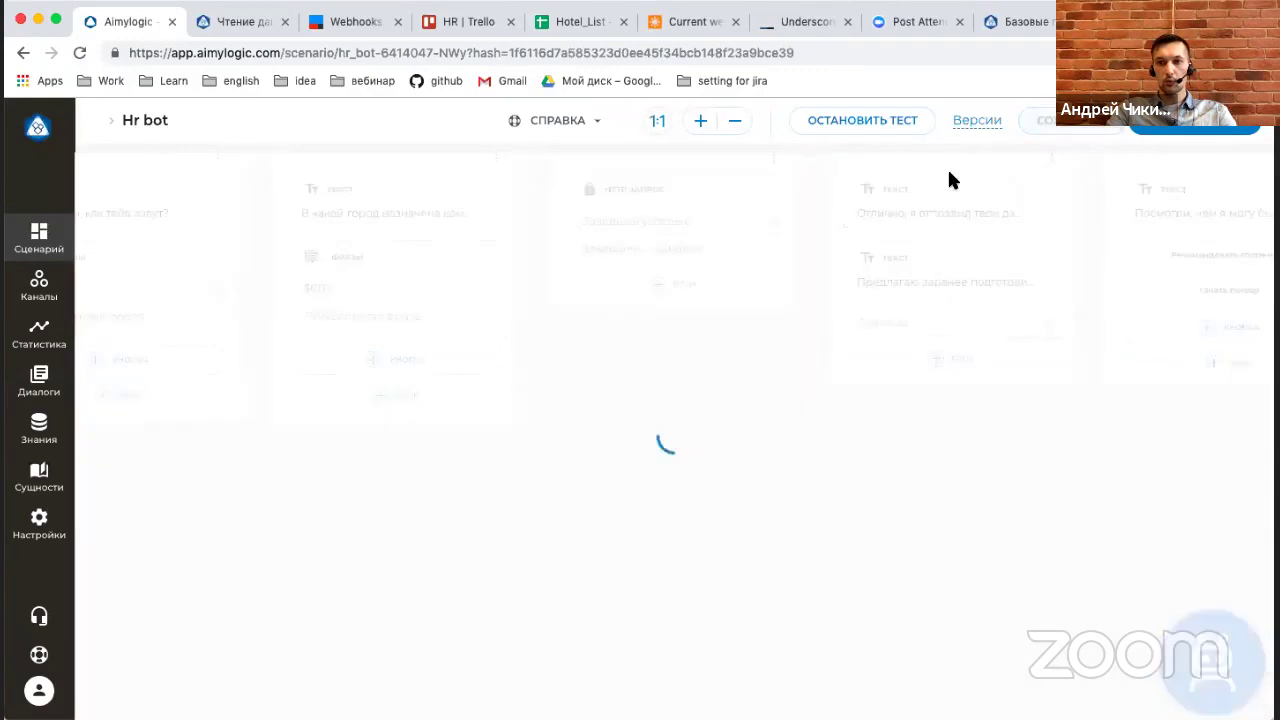
click(40, 288)
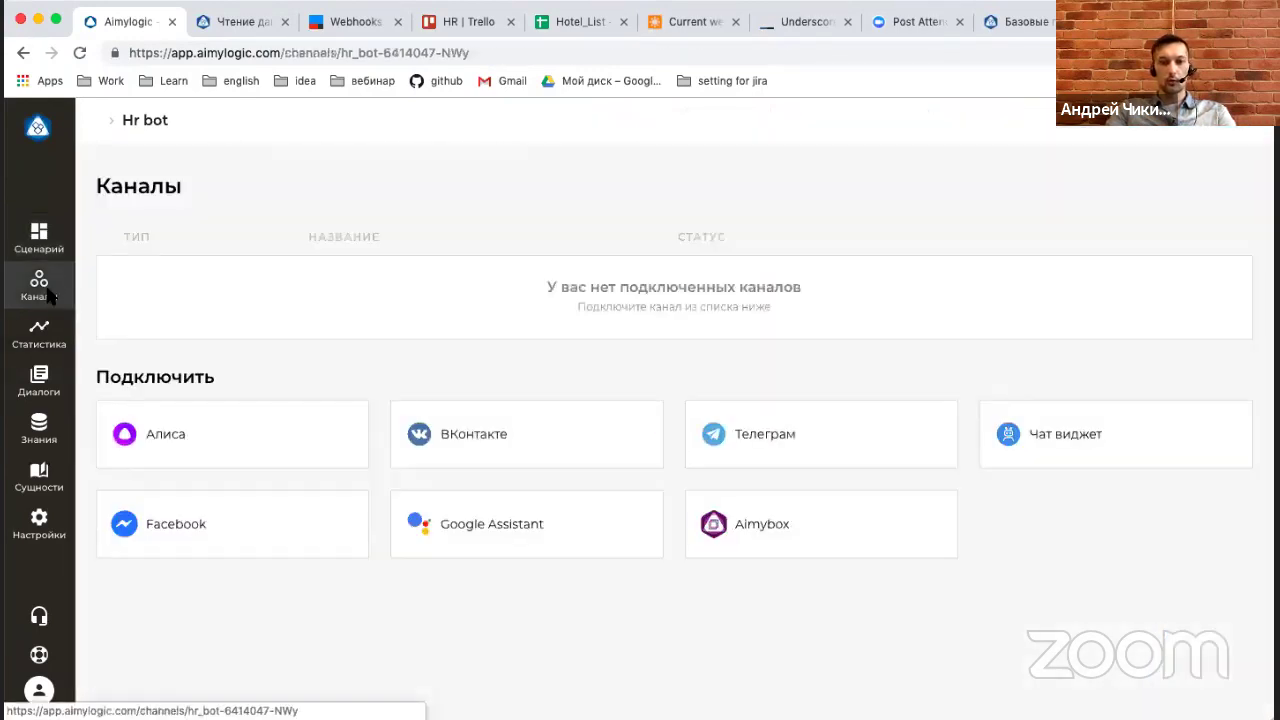
click(474, 340)
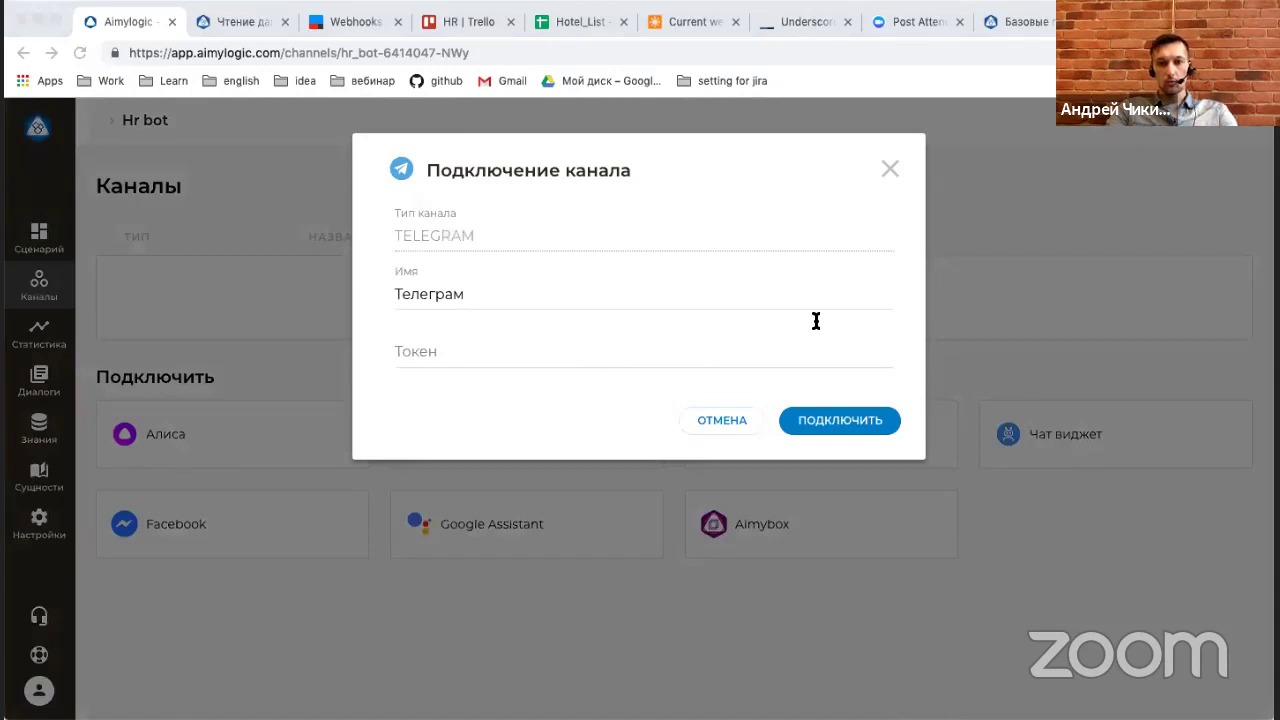
click(686, 332)
key(super+v)
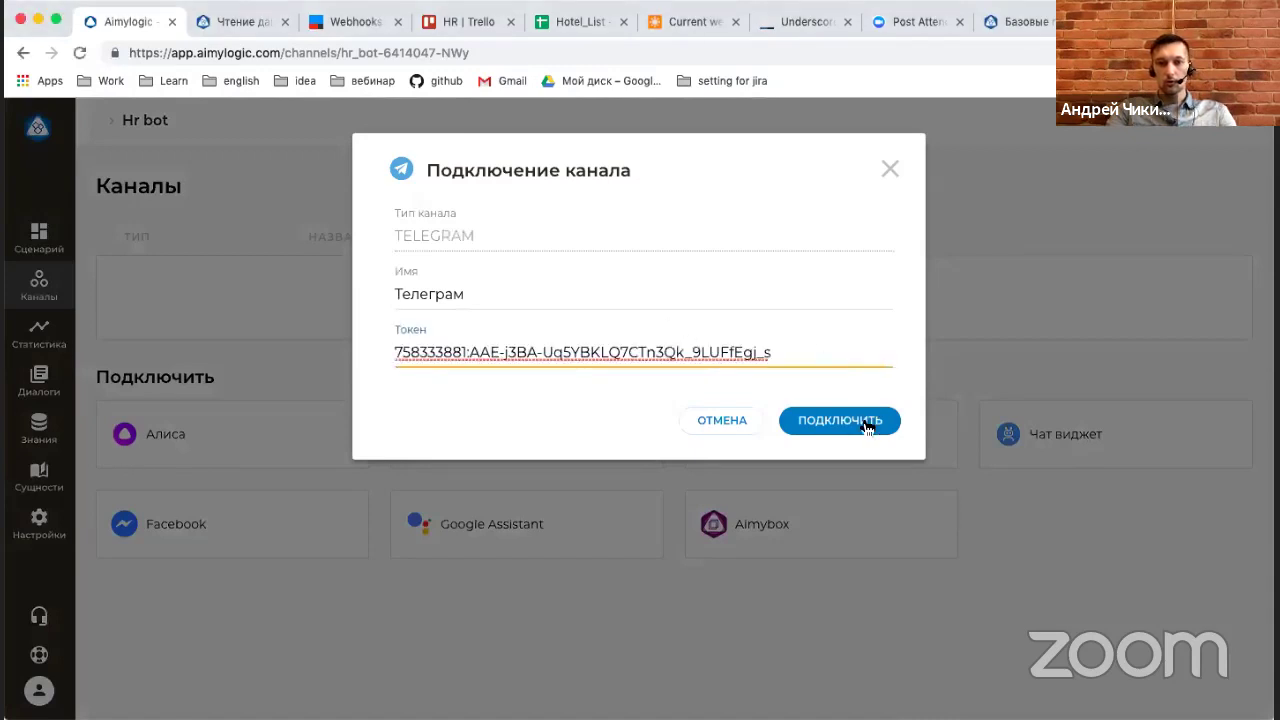
click(866, 424)
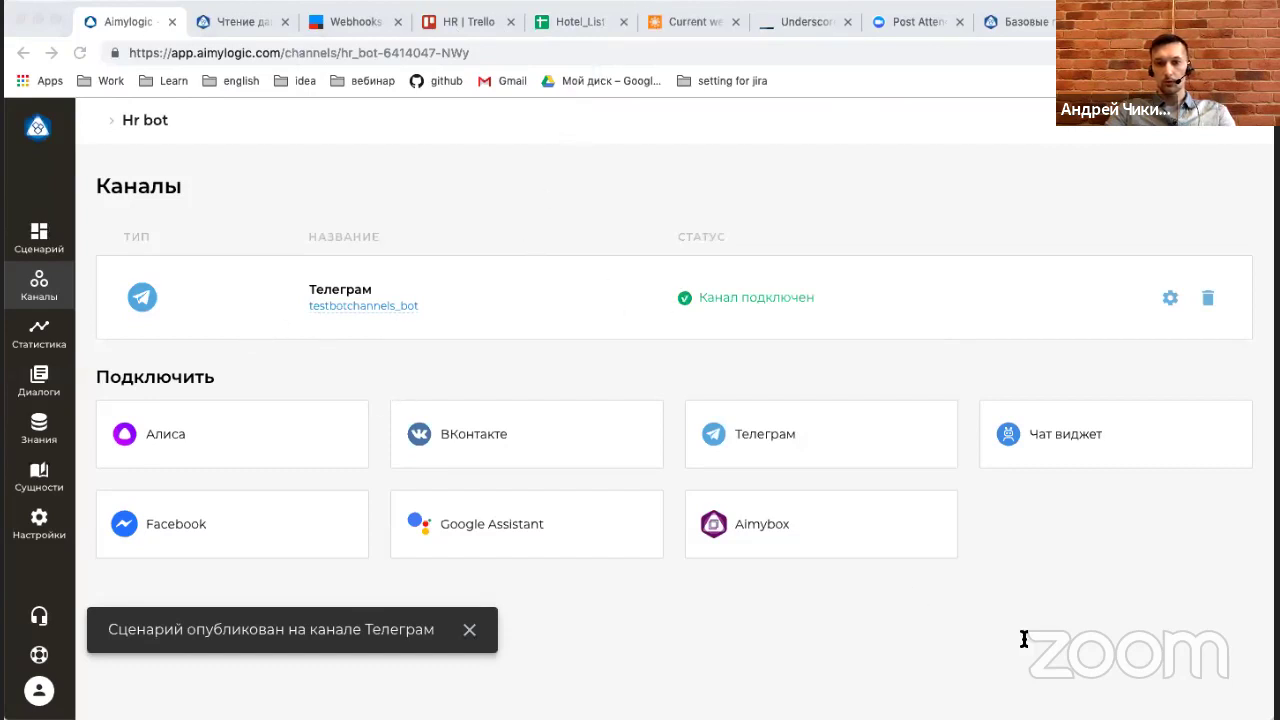
key(super+Tab)
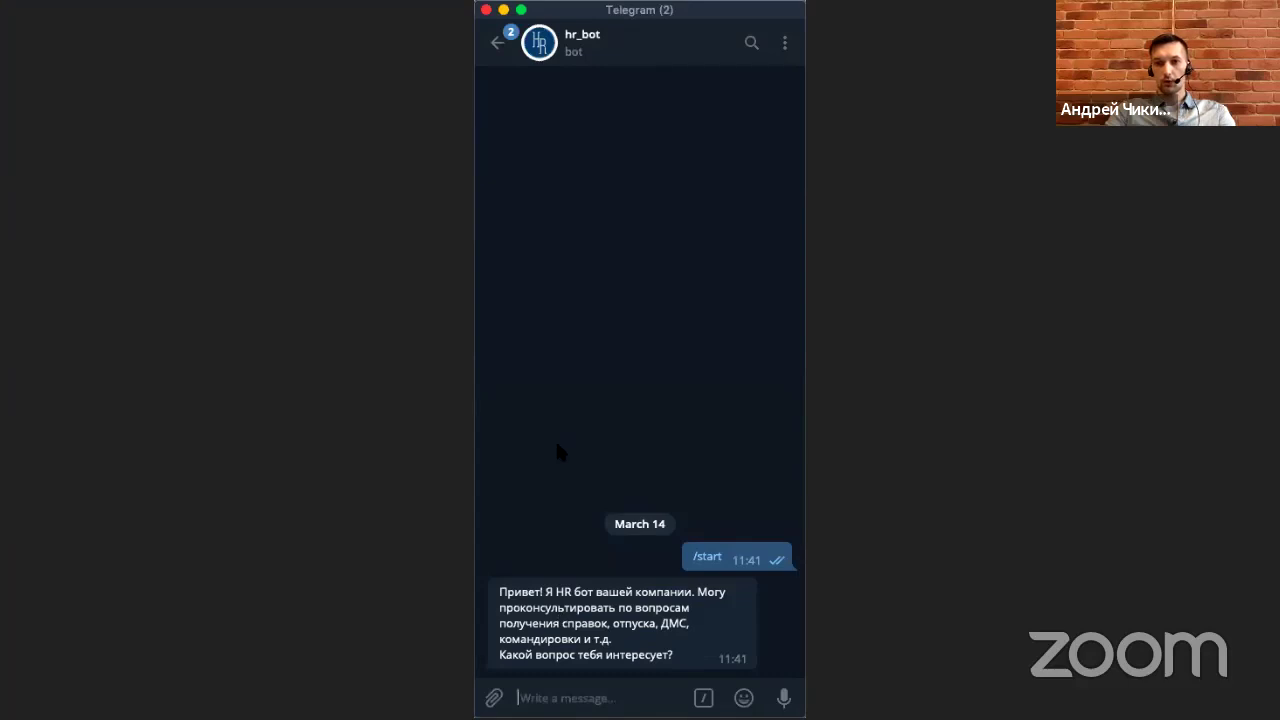
Restart hr_bot with /start and send командировка, андрей and москва.
click(714, 566)
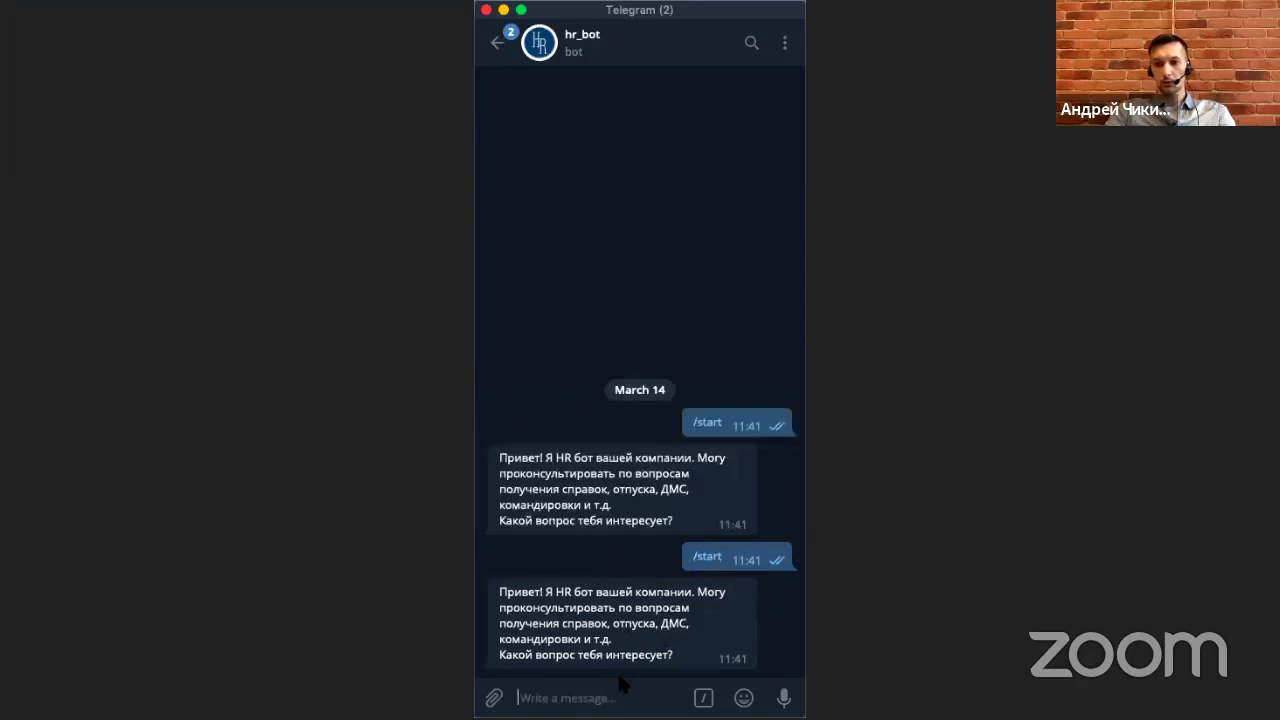
text(кома)
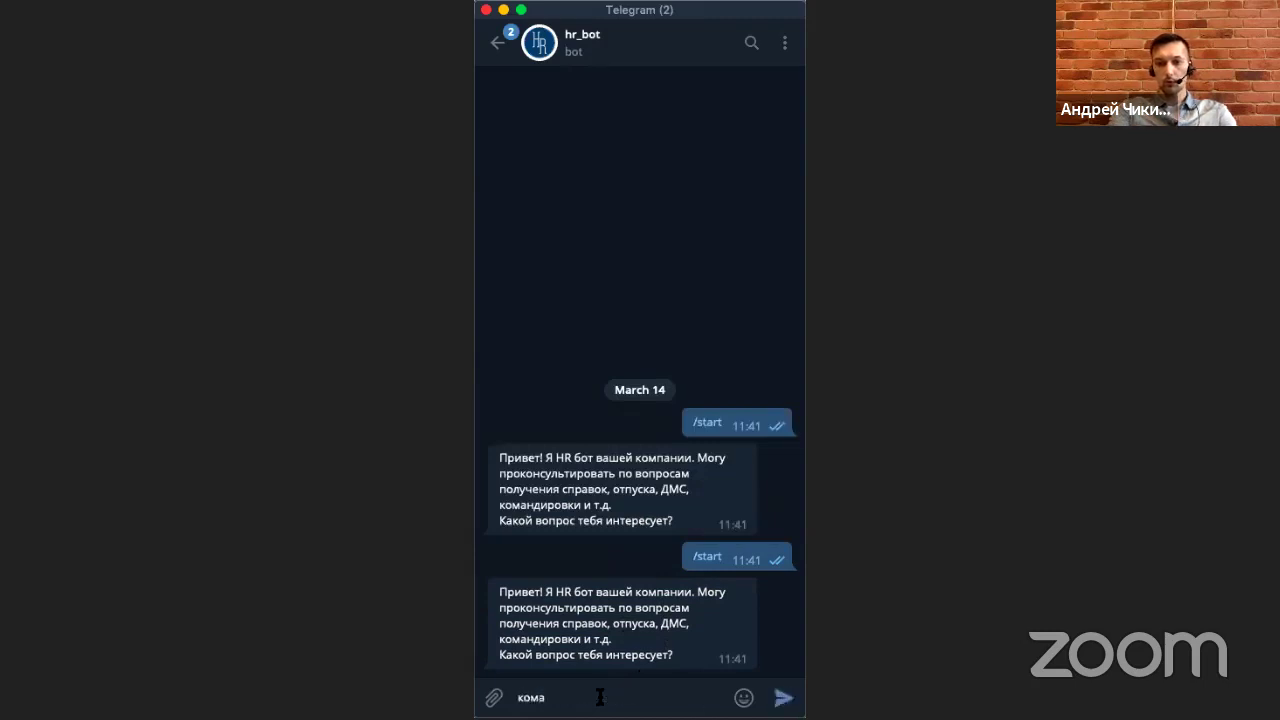
text(ндировка)
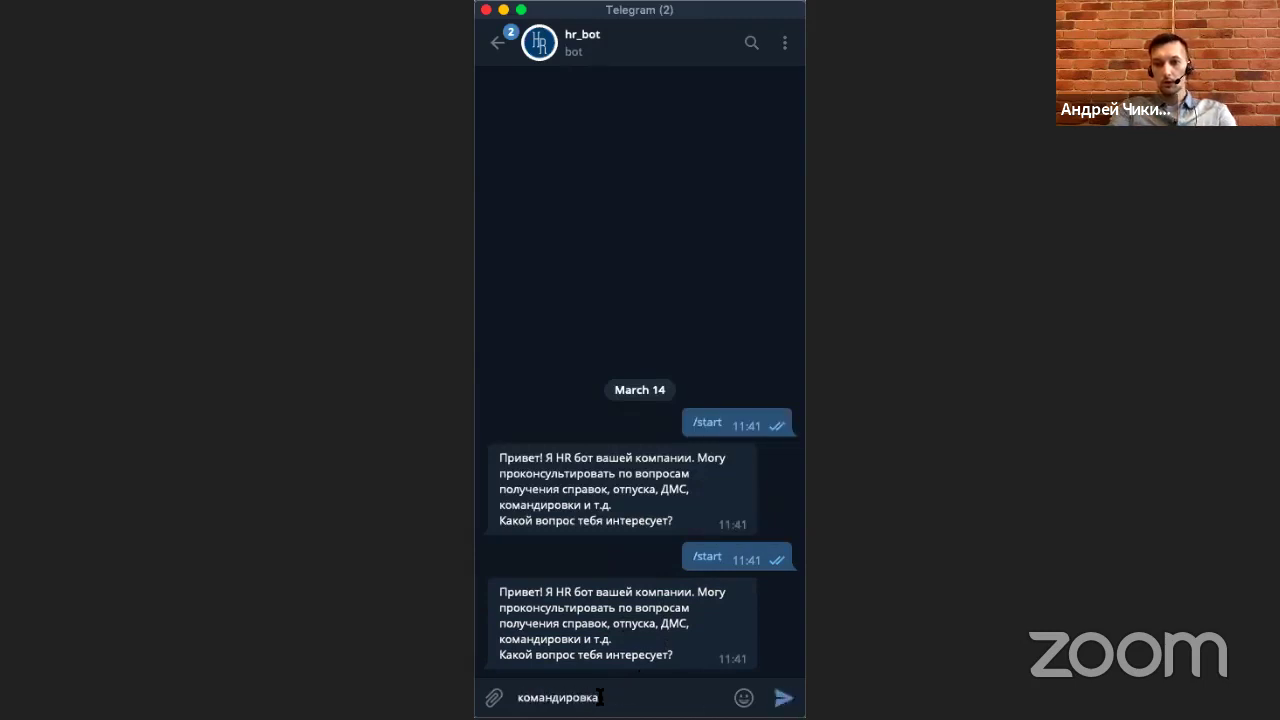
key(Return)
text(андрей)
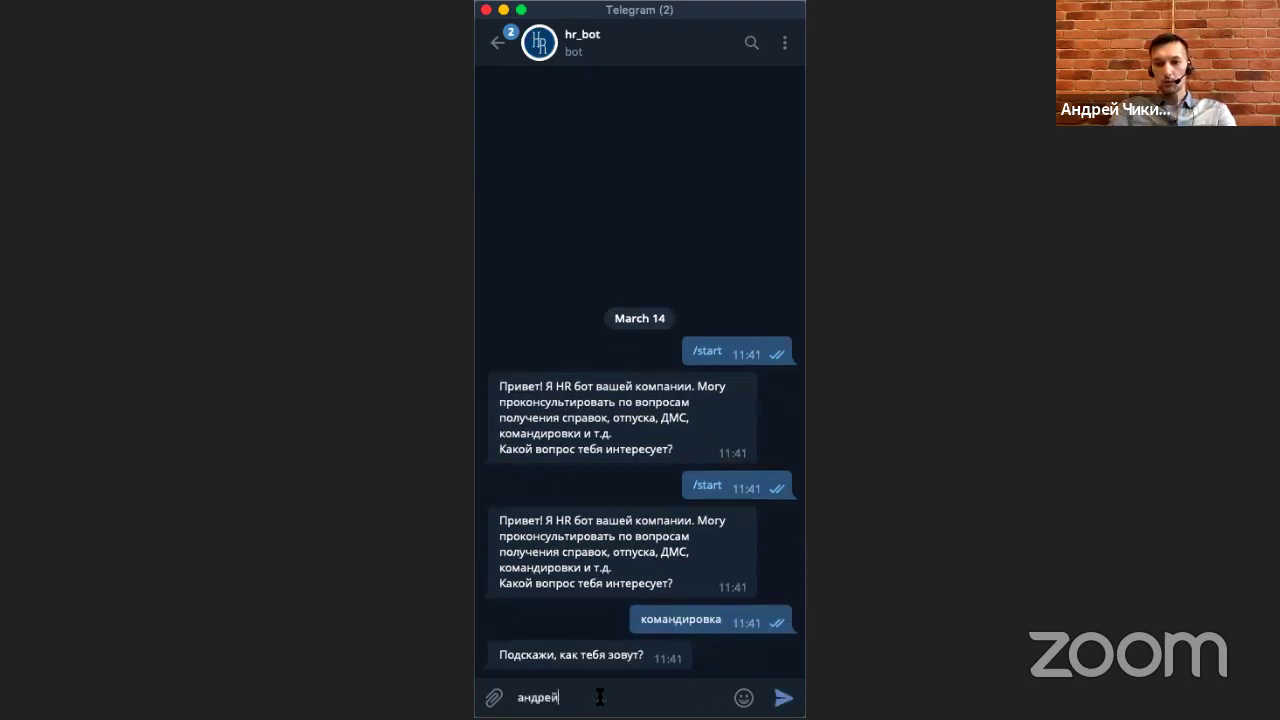
key(Return)
text(москва)
key(Return)
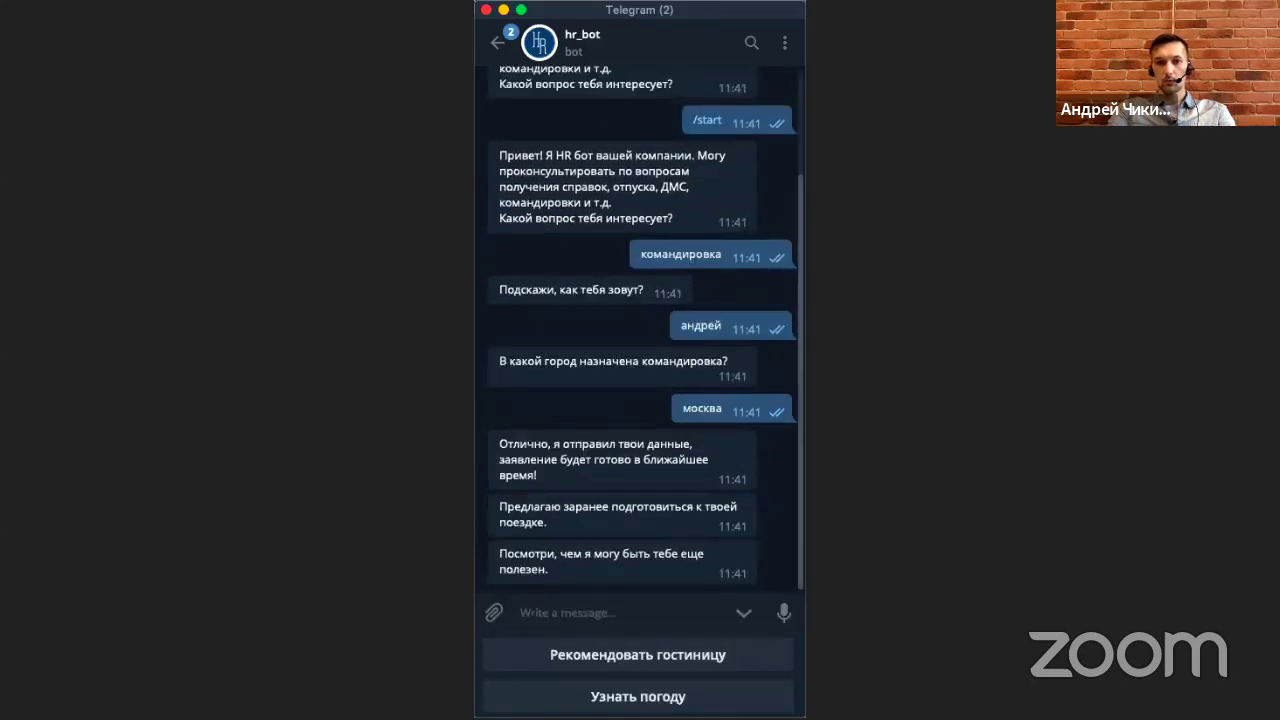
Choose Рекомендовать гостиницу, Да and Узнать погоду, then return to chats and minimize Telegram.
click(603, 662)
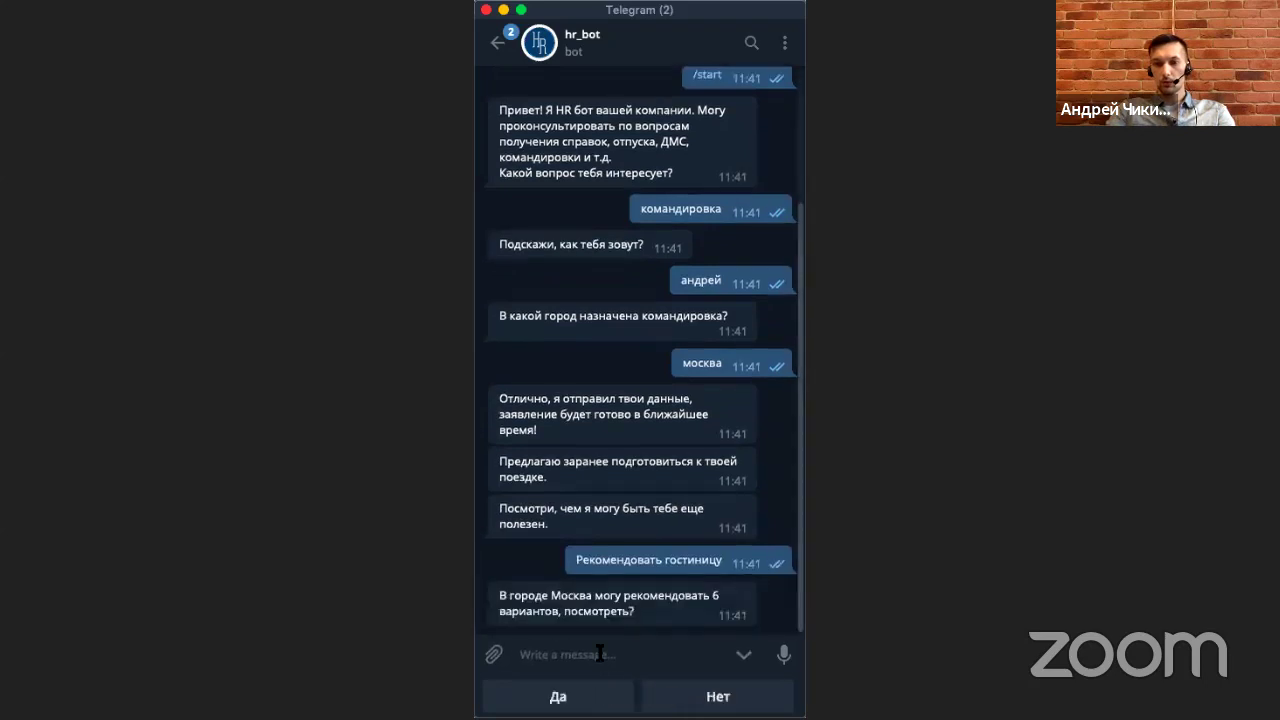
click(558, 696)
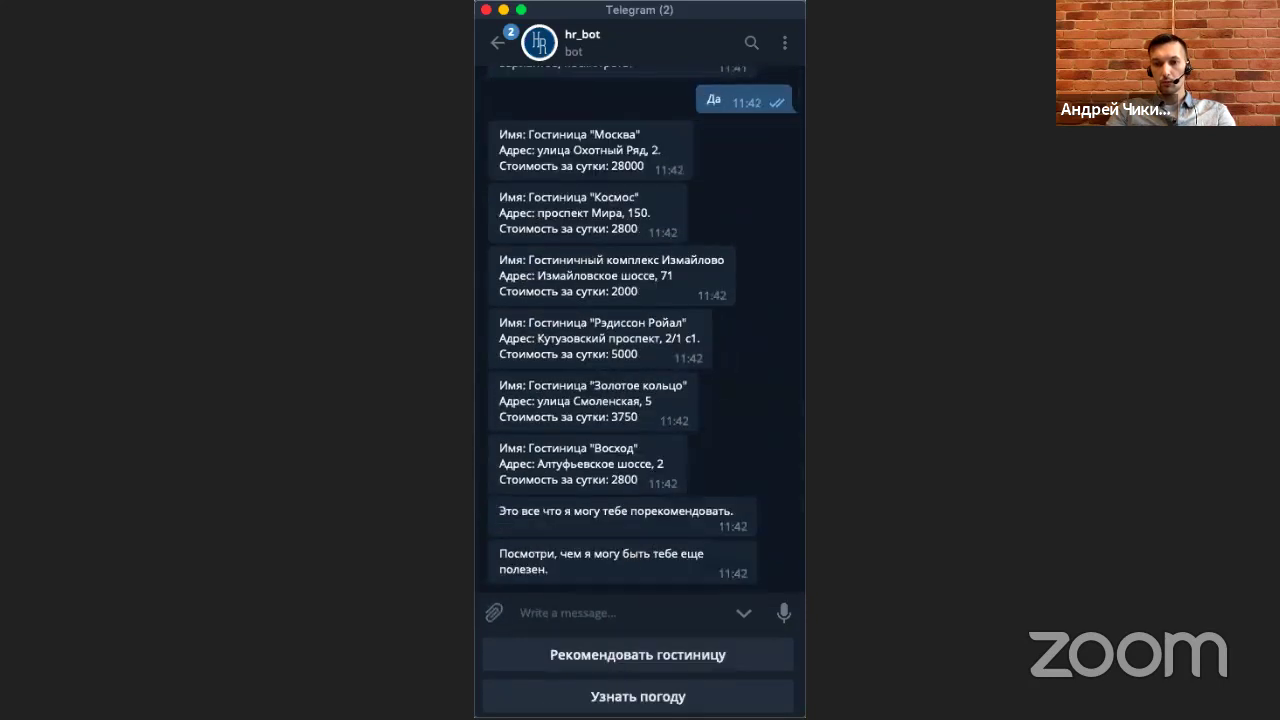
click(610, 695)
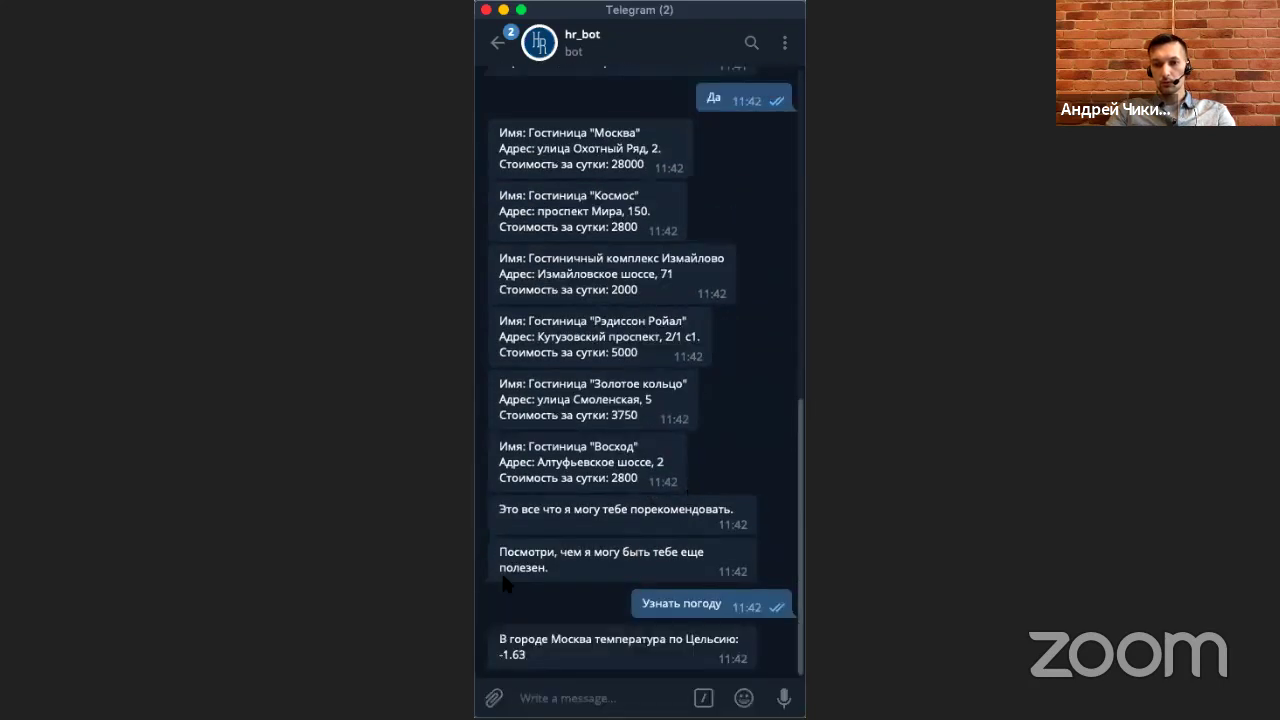
drag(531, 655, 502, 636)
click(533, 647)
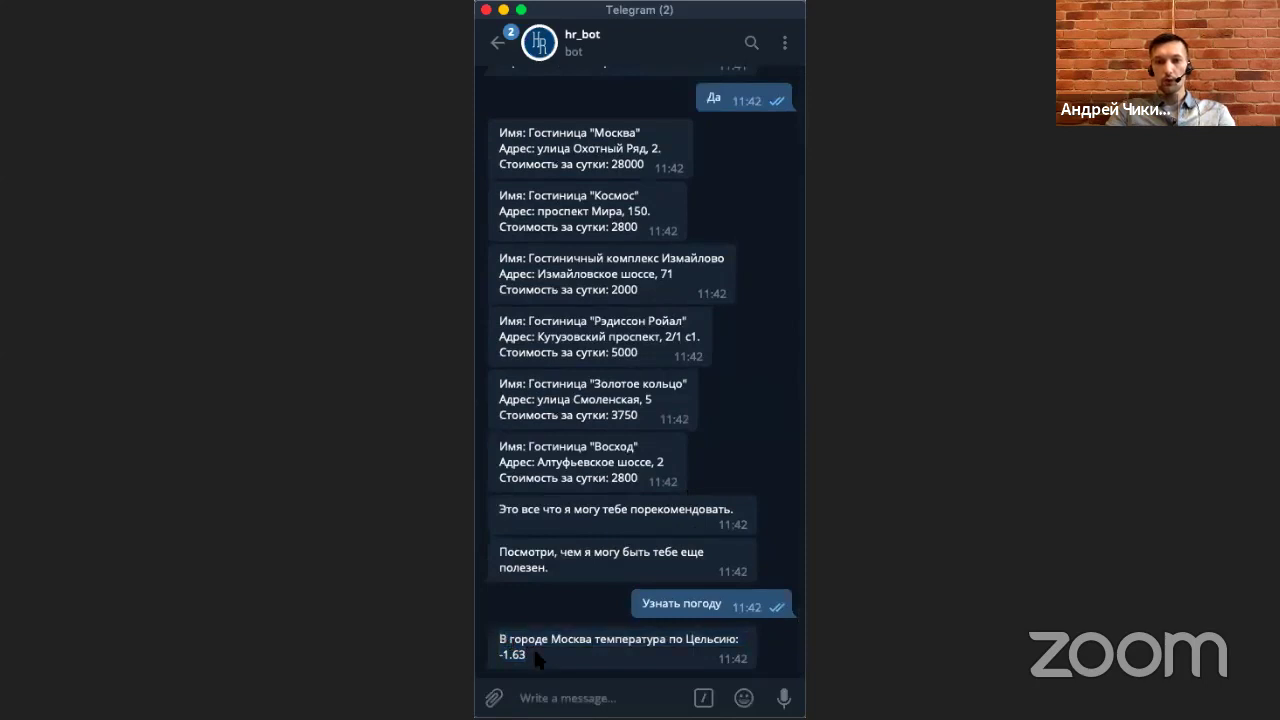
click(498, 44)
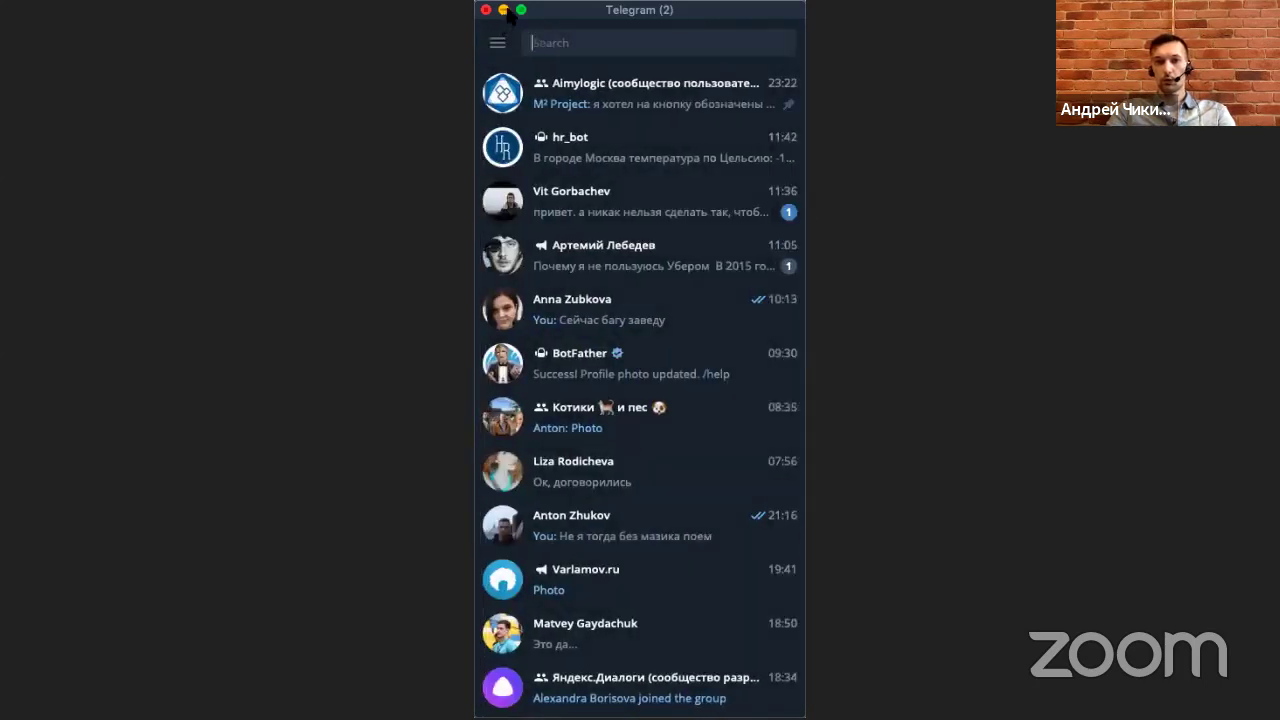
click(503, 10)
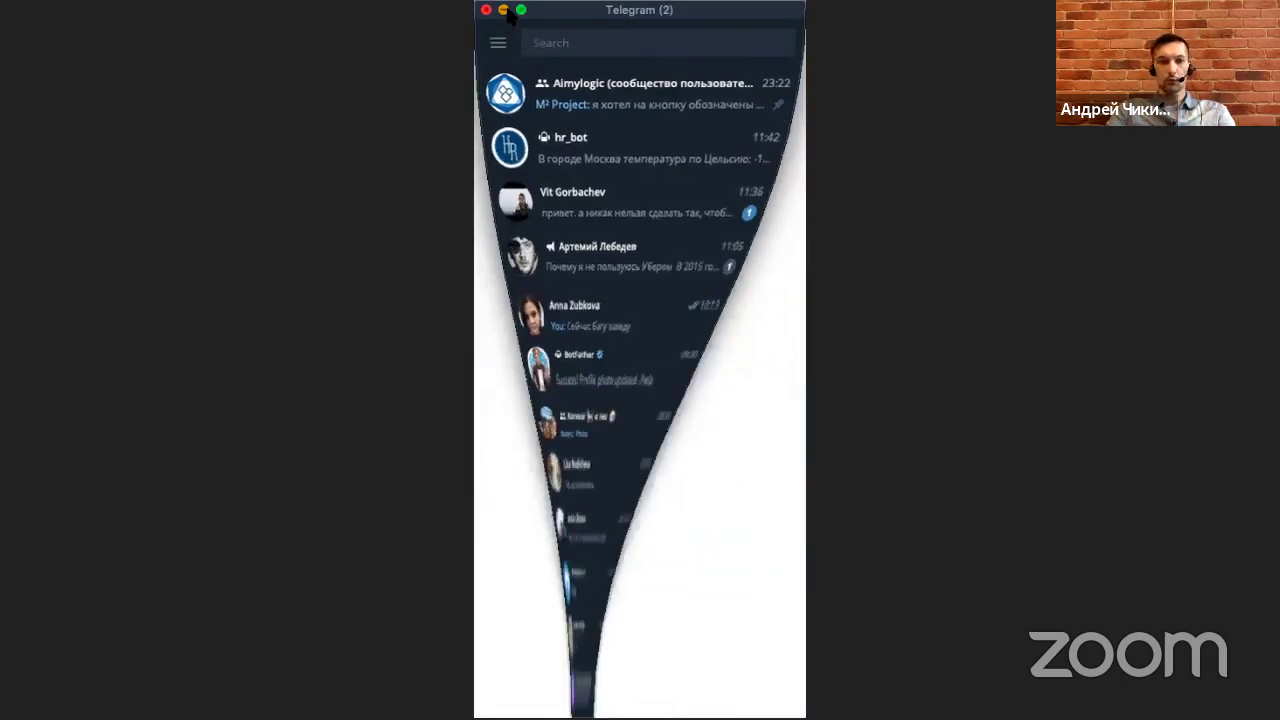